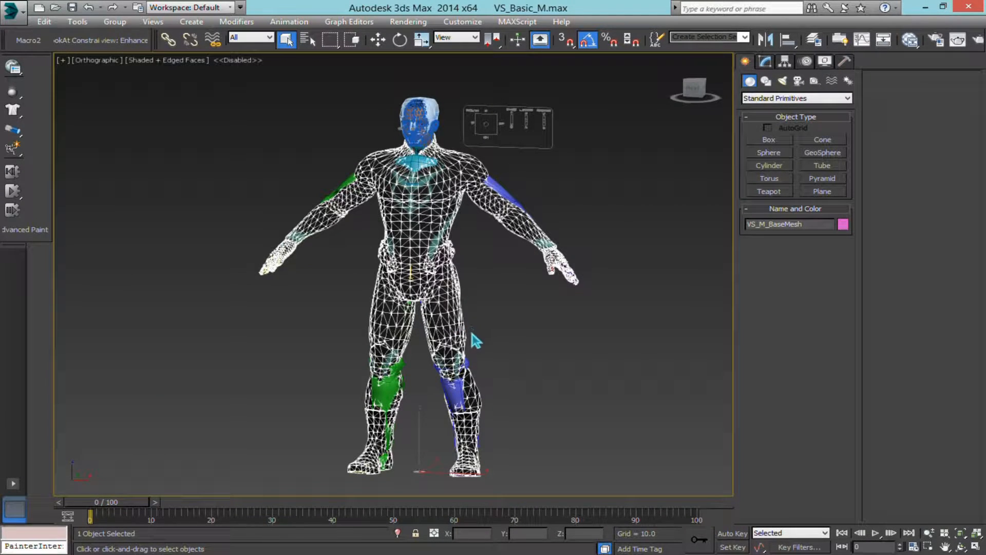
Step: Select the right calf bone of the character's biped rig
middle_drag(430, 303, 435, 305)
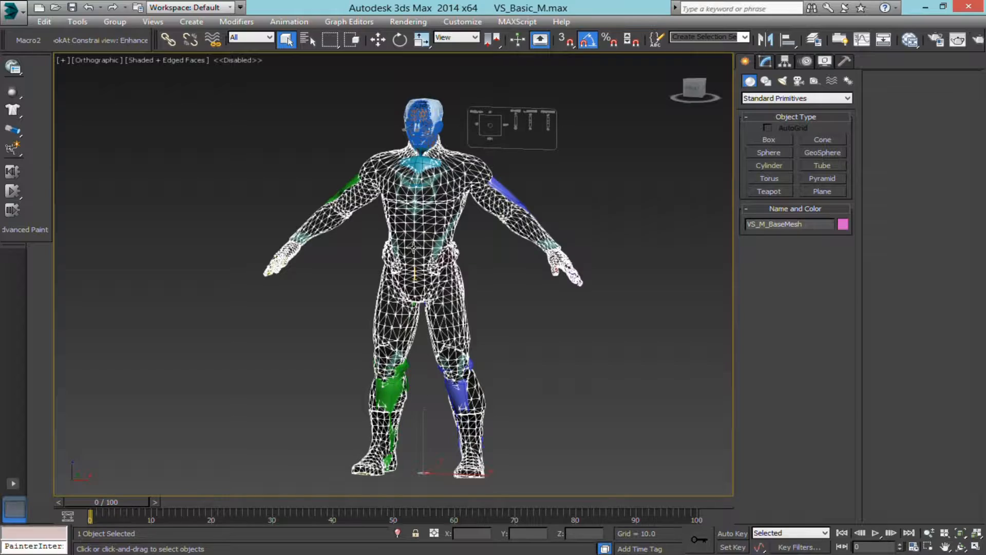
alt+middle_drag(413, 248, 442, 145)
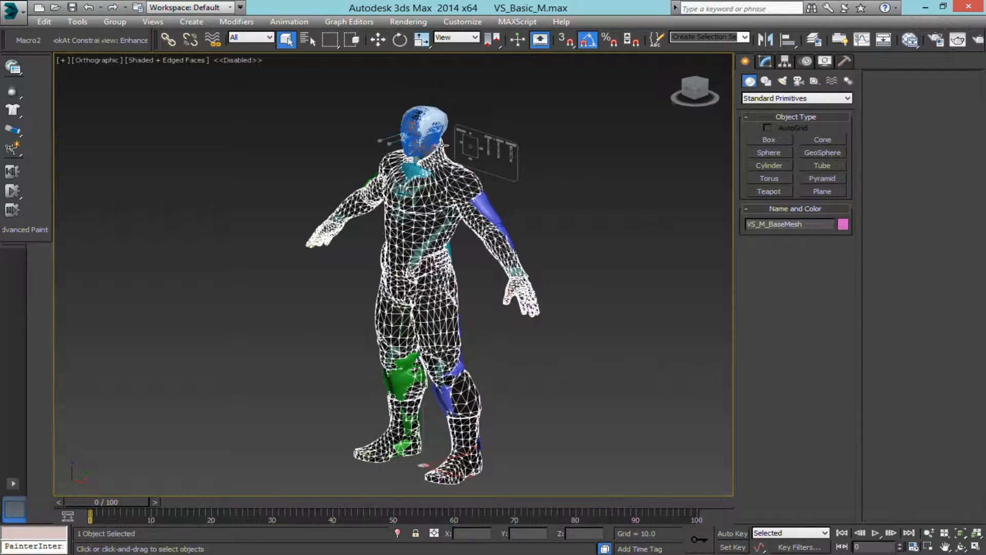
scroll(442, 146, up, 4)
scroll(397, 177, down, 3)
middle_drag(357, 216, 414, 184)
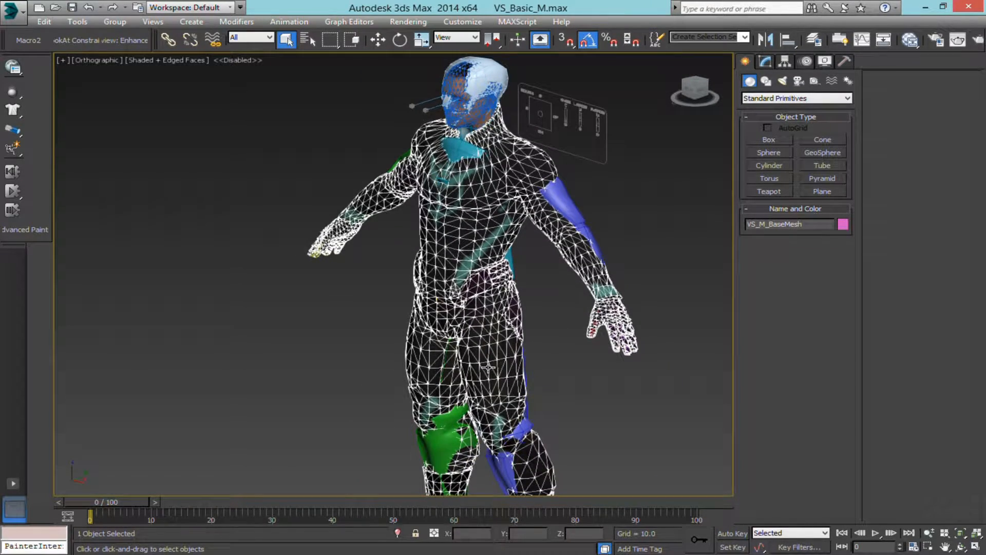
middle_drag(488, 368, 463, 255)
scroll(432, 333, up, 3)
click(430, 333)
alt+middle_drag(424, 334, 446, 309)
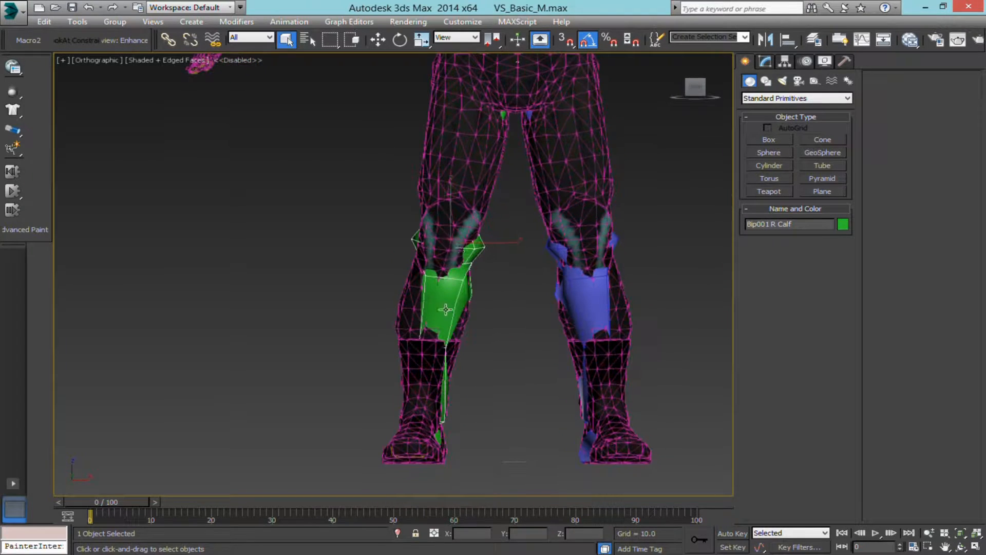
Step: Set the reference coordinate system to Local and activate the Rotate tool on the right calf bone
click(465, 38)
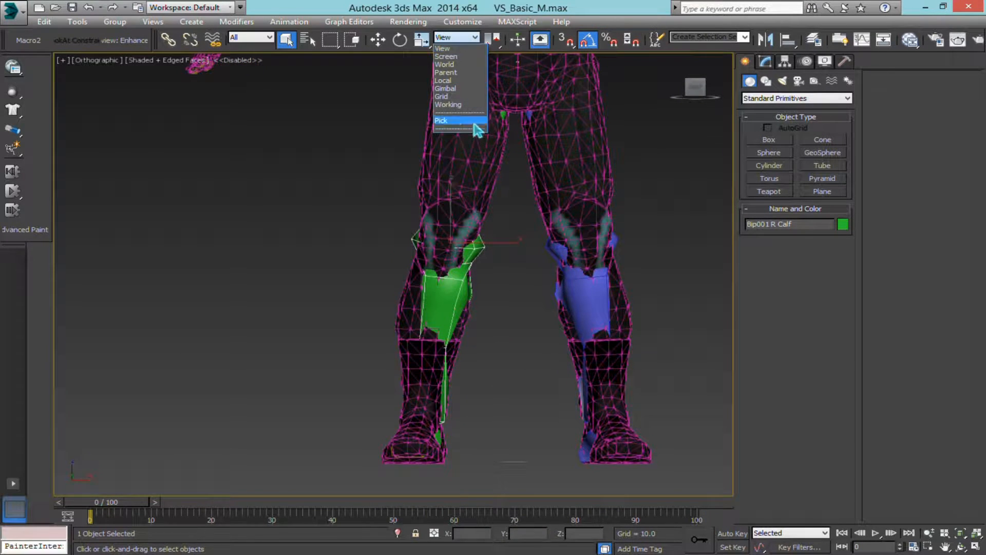
click(458, 82)
middle_drag(459, 301, 441, 272)
key(e)
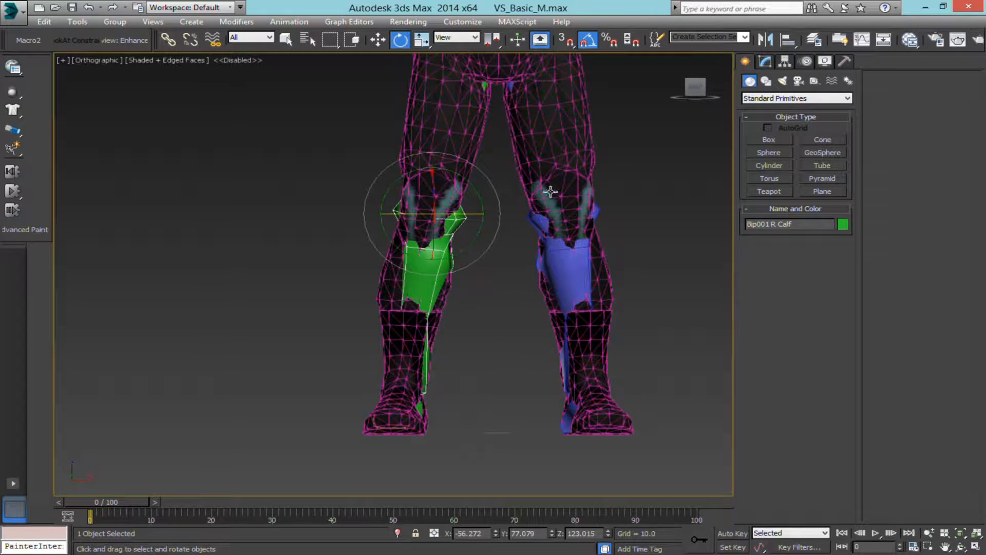
Step: Restrict the selection filter to Bone and select the right toe bone at the front of the foot
scroll(522, 229, up, 4)
alt+middle_drag(409, 221, 469, 242)
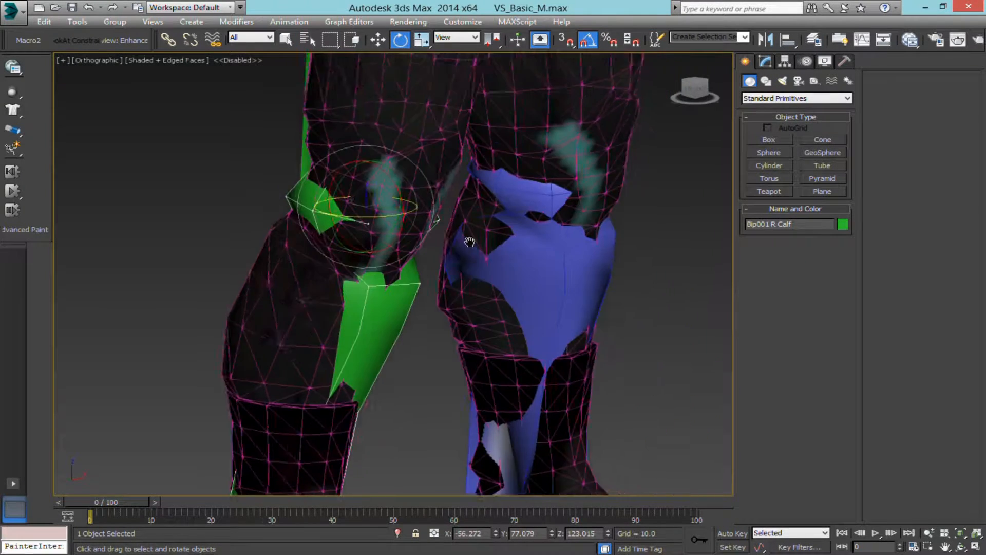
scroll(447, 257, down, 2)
middle_drag(411, 334, 423, 245)
middle_drag(377, 403, 391, 339)
scroll(390, 339, up, 2)
scroll(391, 339, up, 2)
middle_drag(334, 116, 311, 80)
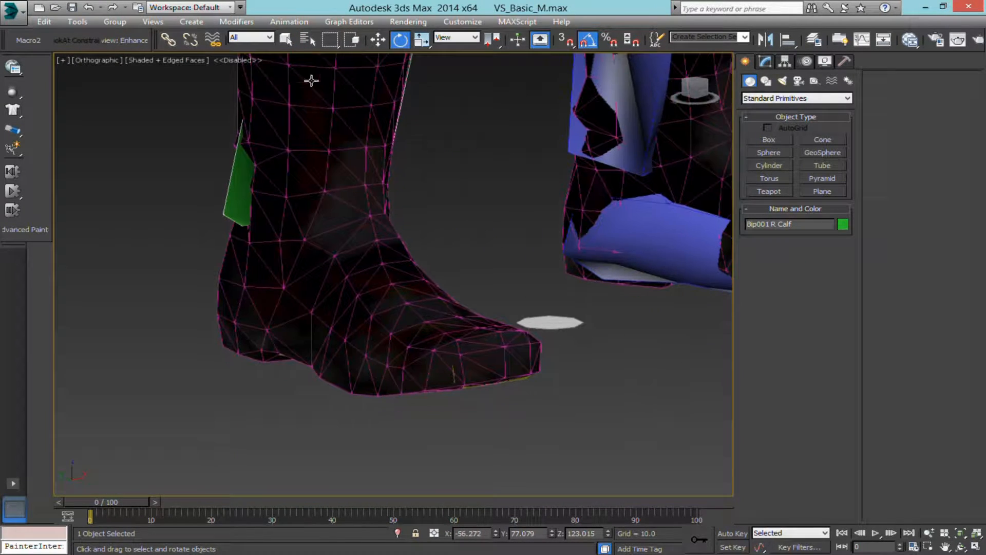
click(252, 40)
click(268, 137)
click(519, 341)
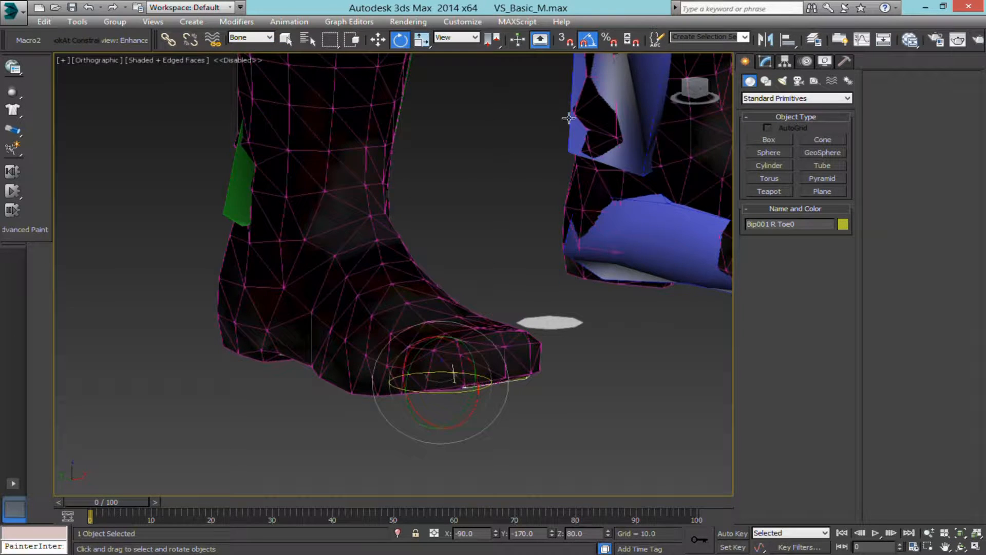
Step: Set the Rotate tool's reference coordinate system to Local for the right toe bone
alt+middle_drag(329, 288, 375, 274)
click(482, 41)
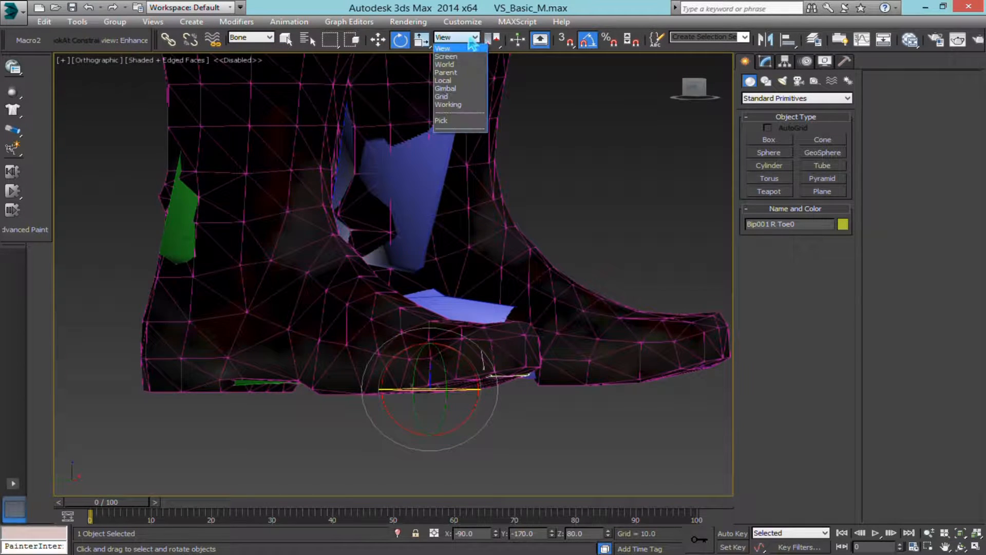
click(452, 88)
alt+middle_drag(517, 262, 525, 402)
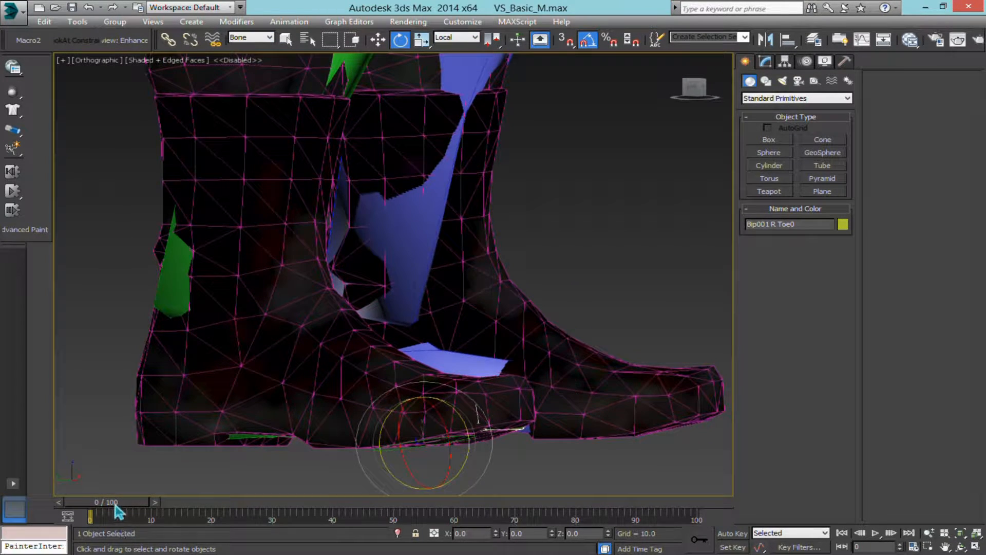
drag(115, 505, 170, 504)
scroll(295, 286, down, 4)
scroll(306, 257, up, 4)
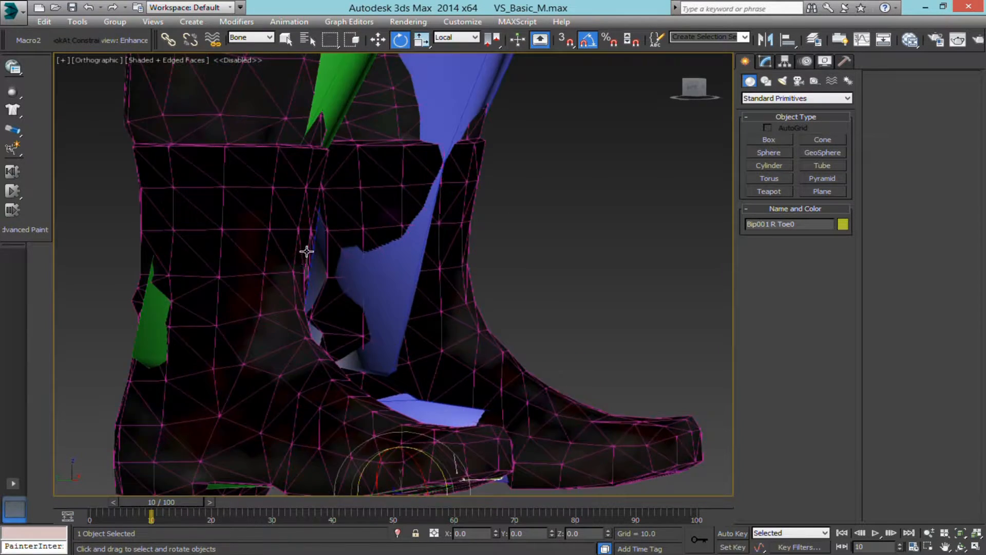
scroll(309, 255, down, 6)
middle_drag(314, 265, 348, 259)
scroll(349, 331, up, 4)
scroll(346, 325, down, 2)
scroll(297, 405, up, 4)
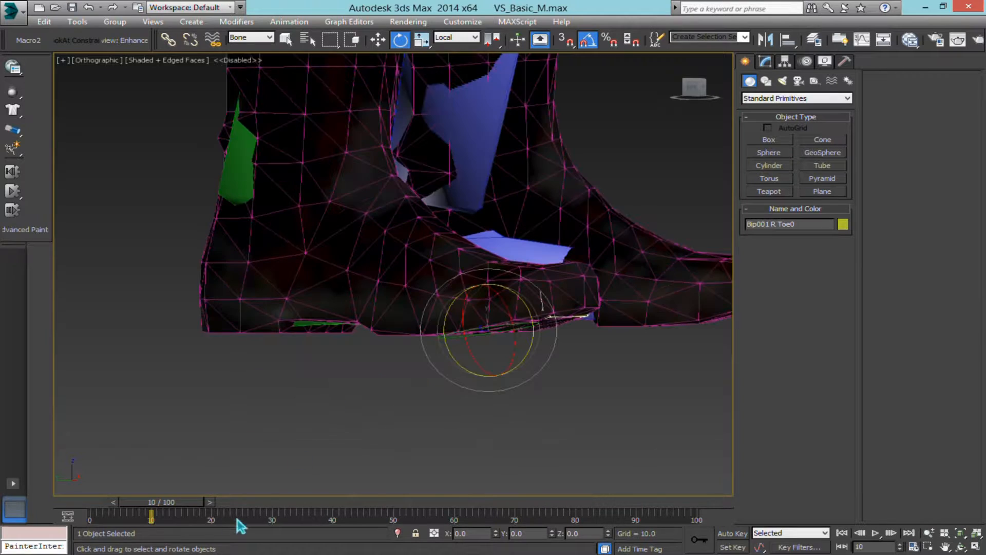
Step: Turn on Auto Key, return to frame 0 and display the foot in wireframe
click(732, 533)
drag(158, 503, 101, 503)
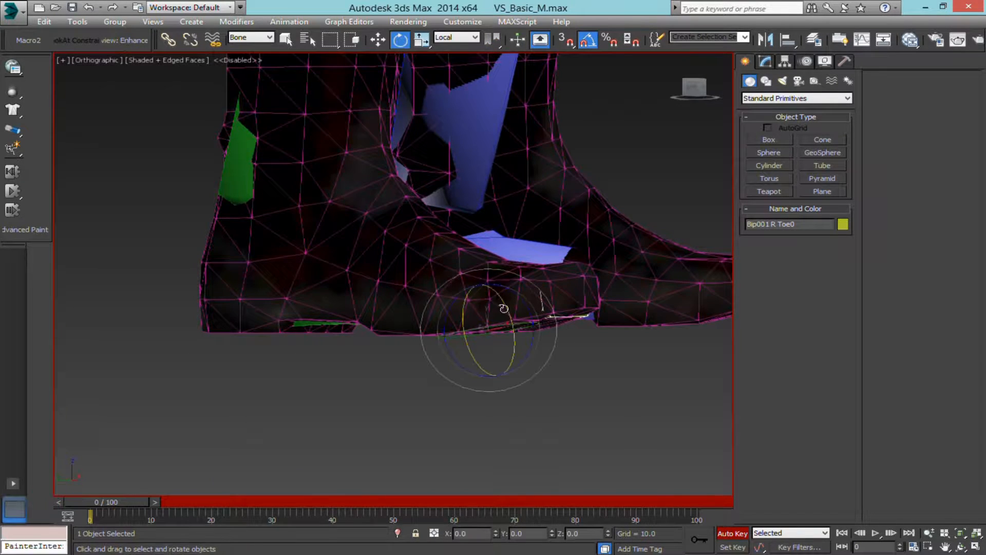
middle_drag(503, 309, 492, 345)
alt+middle_drag(393, 343, 362, 409)
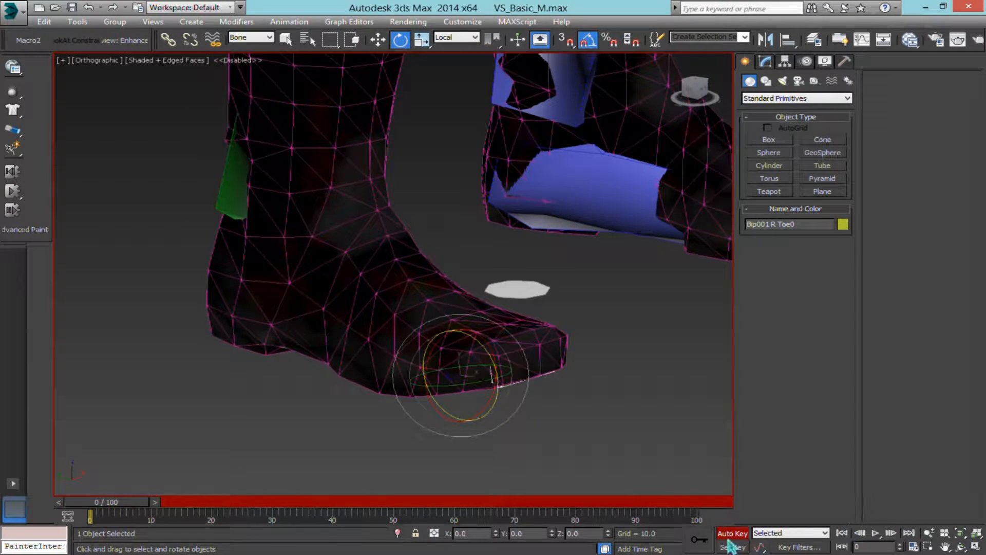
alt+middle_drag(489, 377, 515, 377)
scroll(515, 377, up, 2)
key(F3)
scroll(435, 347, up, 2)
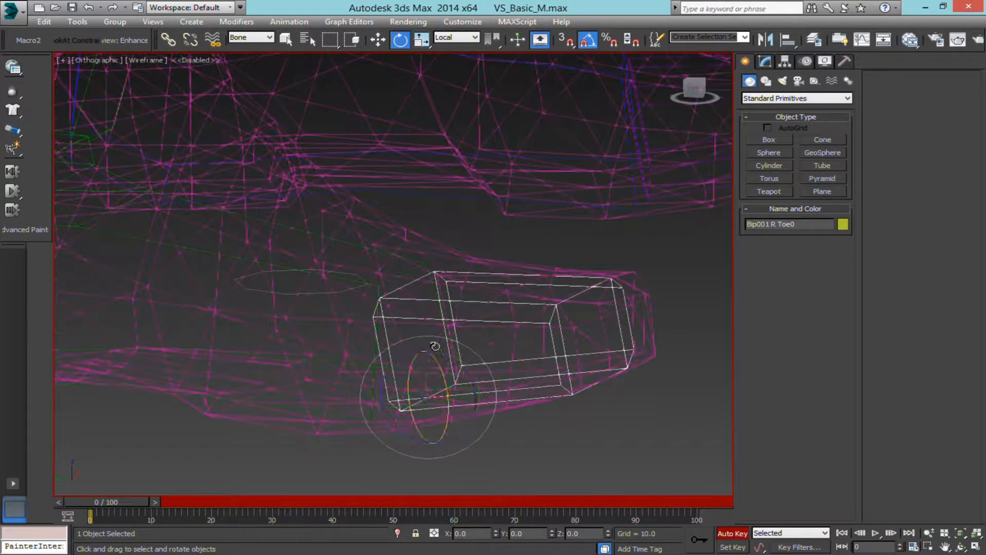
alt+middle_drag(513, 289, 504, 343)
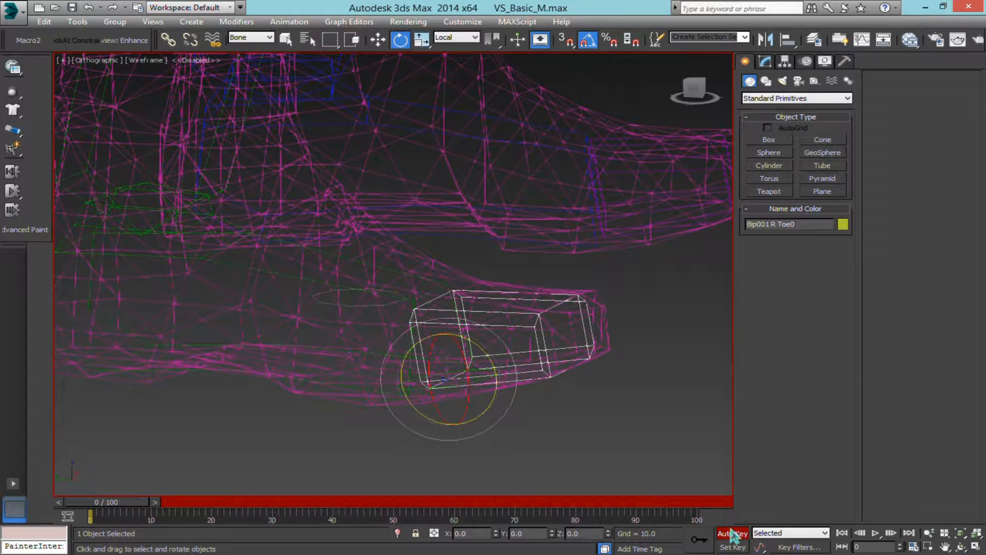
Step: Try to animate a rotation of the right toe bone at frame 10, then turn off Auto Key
drag(119, 504, 173, 504)
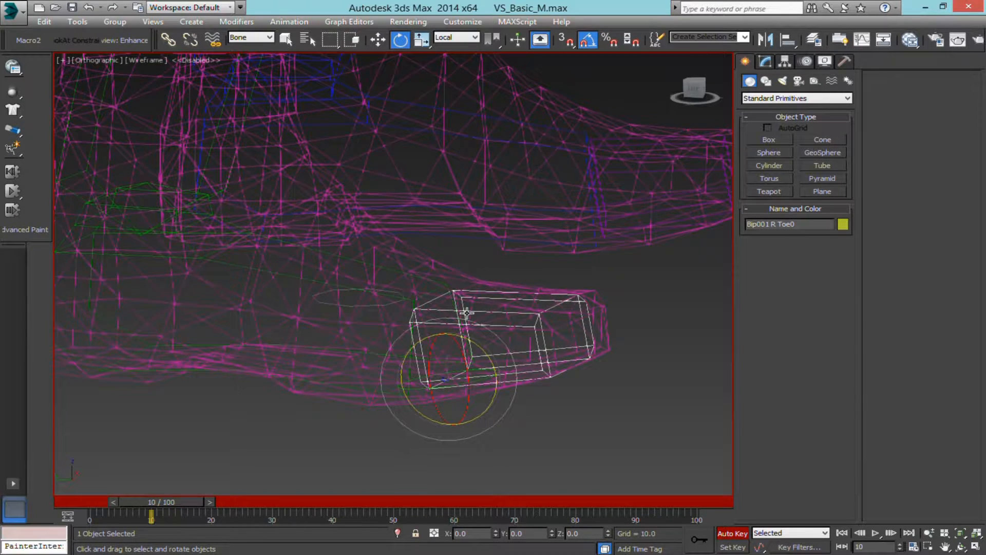
drag(466, 312, 462, 288)
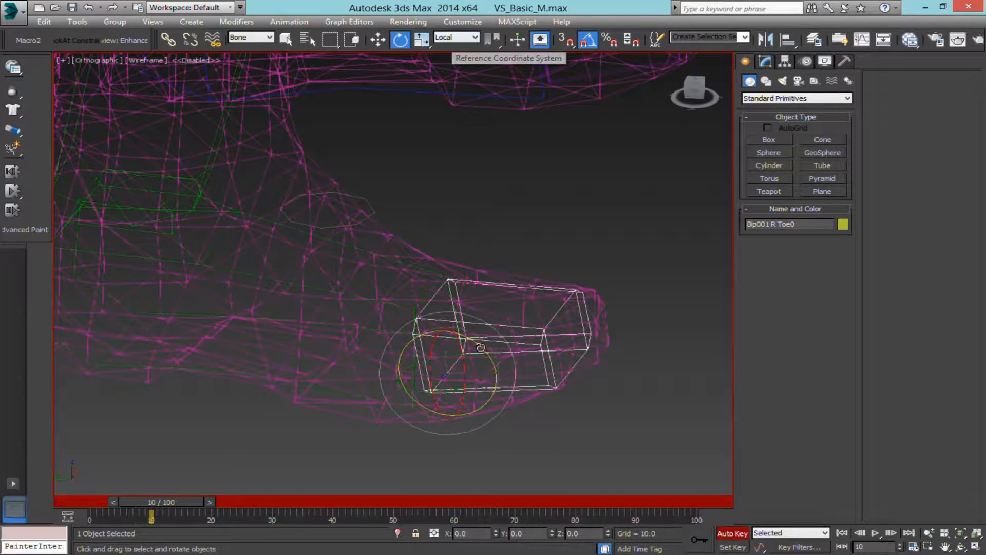
drag(451, 333, 459, 340)
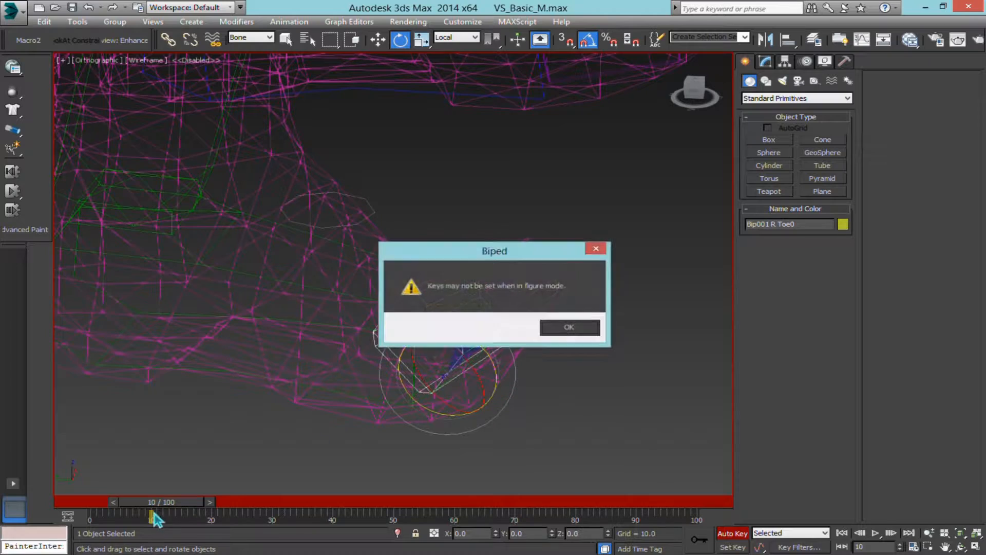
click(570, 327)
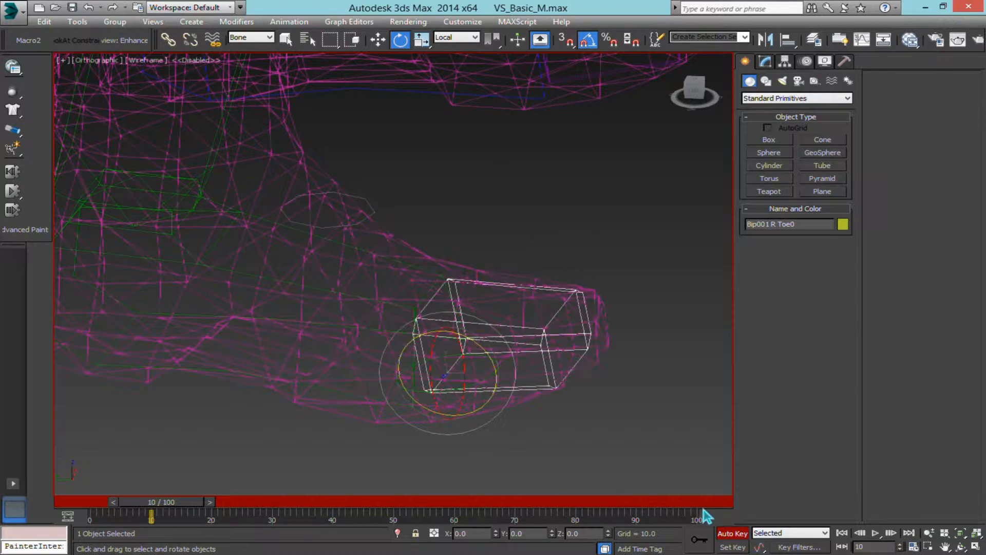
click(724, 536)
middle_drag(515, 264, 519, 323)
scroll(519, 323, down, 8)
scroll(618, 179, up, 5)
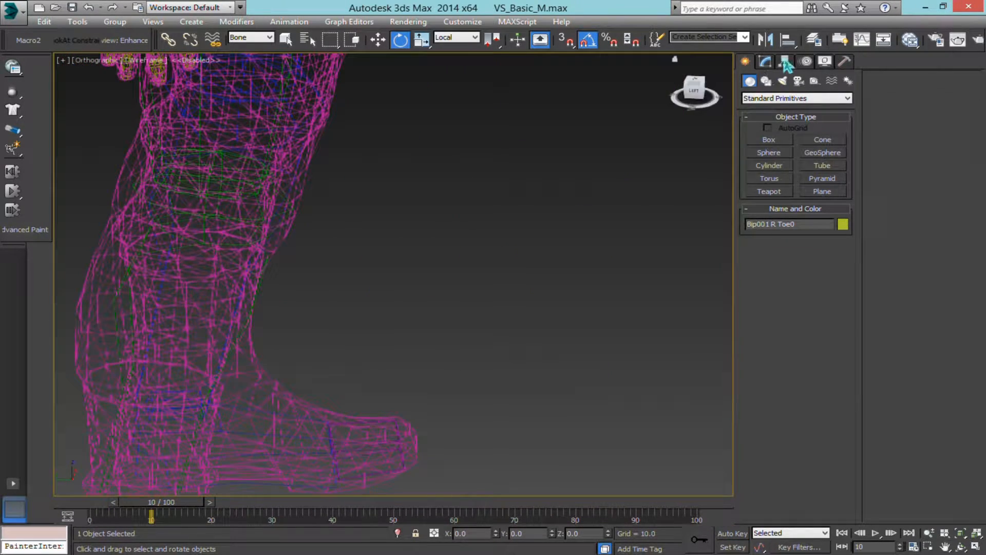
click(784, 62)
middle_drag(560, 189, 590, 199)
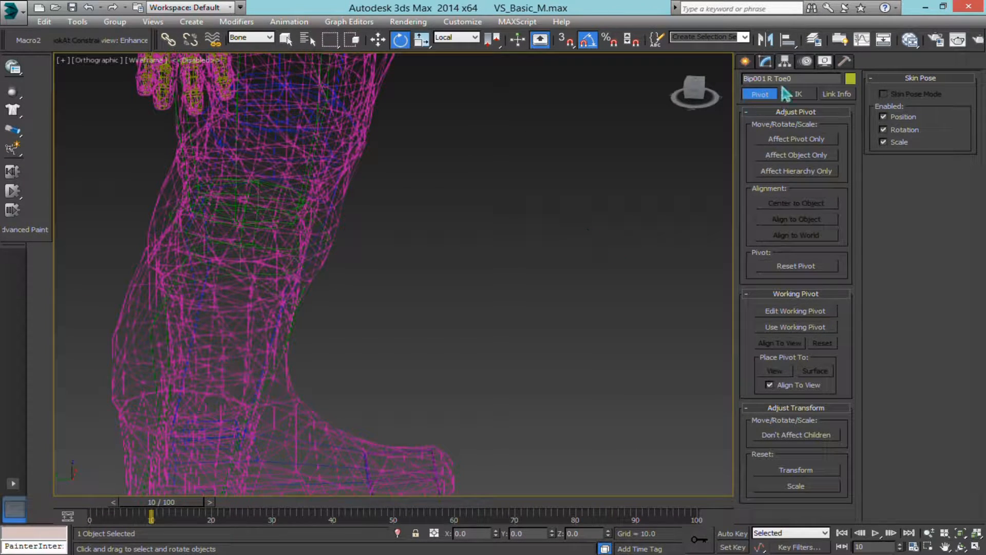
scroll(416, 211, down, 6)
click(396, 341)
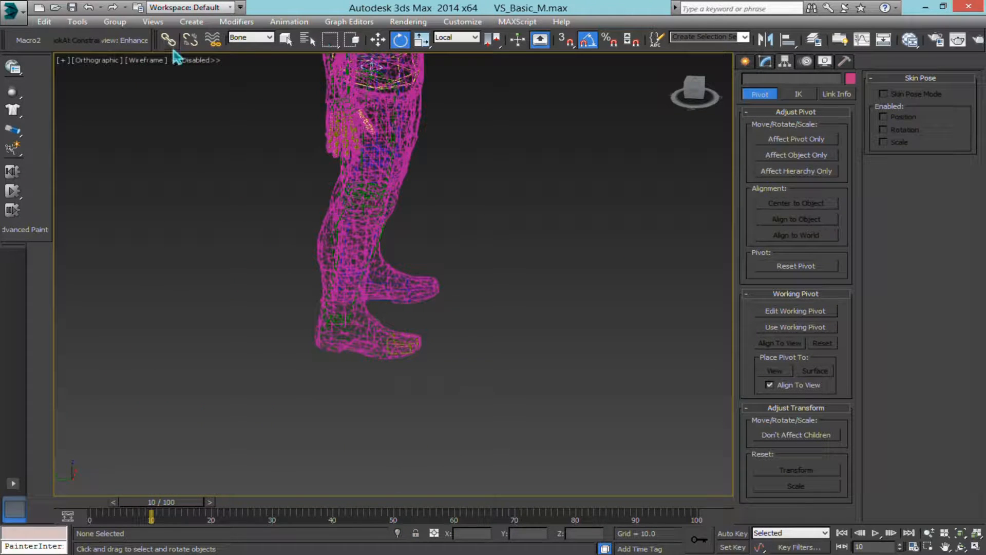
Step: Select the right foot bone using the Bone filter and turn off the biped's Figure Mode
click(257, 37)
click(246, 57)
click(257, 38)
click(256, 39)
click(265, 41)
click(264, 120)
click(369, 343)
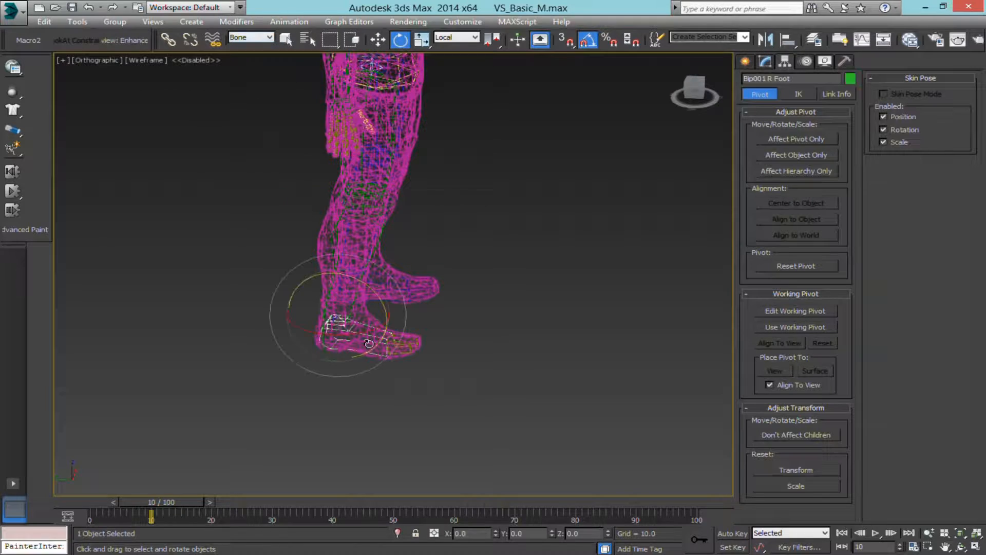
click(806, 63)
alt+middle_drag(539, 241, 548, 184)
scroll(702, 236, up, 3)
click(758, 204)
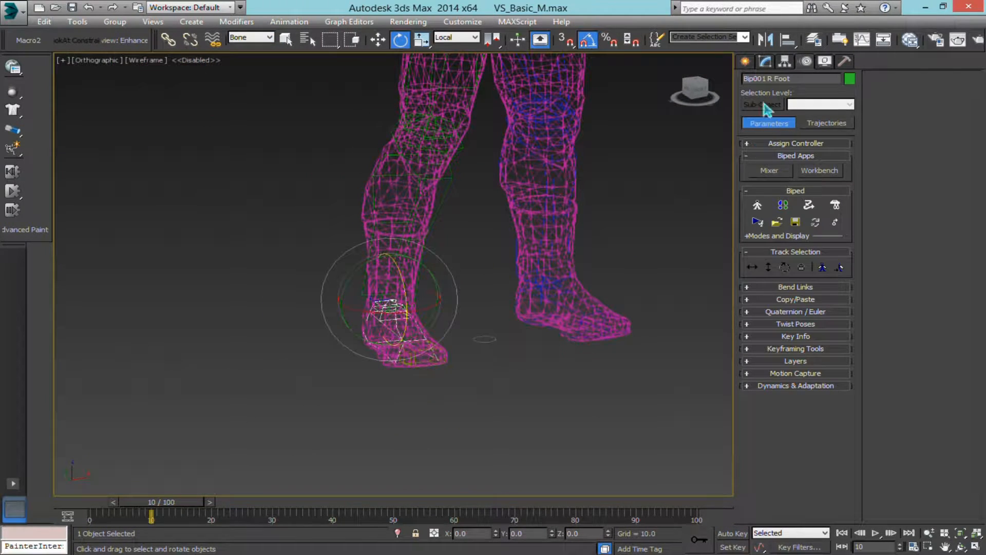
Step: Turn on Auto Key and rotate the right toe bone upward at frame 10
click(746, 63)
click(731, 529)
alt+middle_drag(284, 291, 454, 371)
scroll(399, 273, up, 2)
click(485, 368)
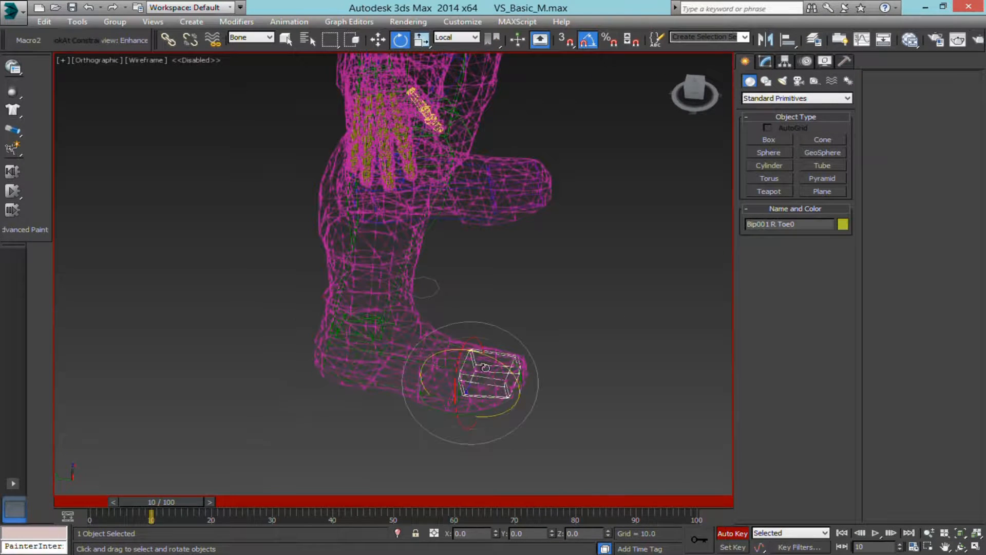
drag(490, 358, 467, 354)
middle_drag(465, 370, 491, 282)
scroll(459, 294, up, 2)
drag(497, 315, 473, 305)
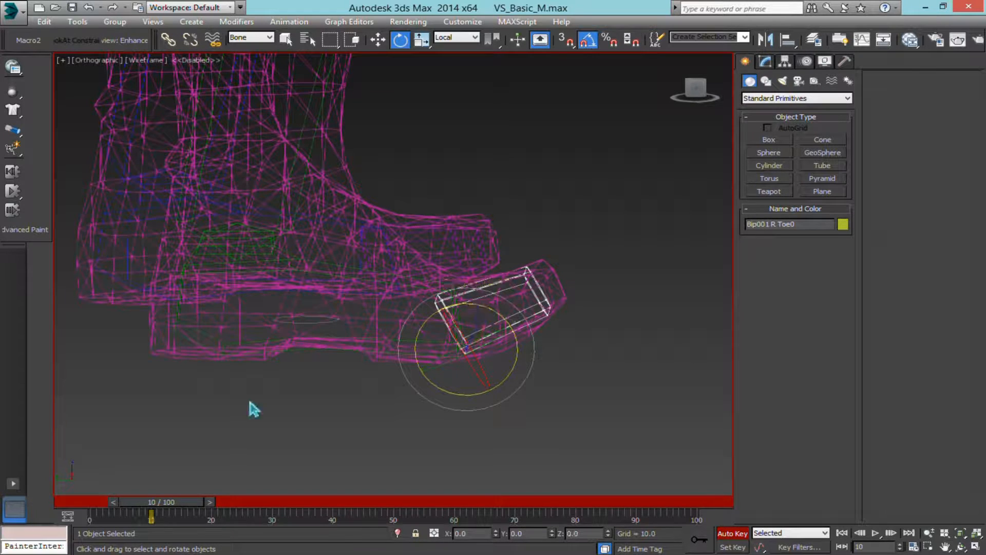
Step: Rotate the right toe bone -17.5 degrees about its local Z axis at frame 0 and restore the shaded display
drag(168, 506, 111, 518)
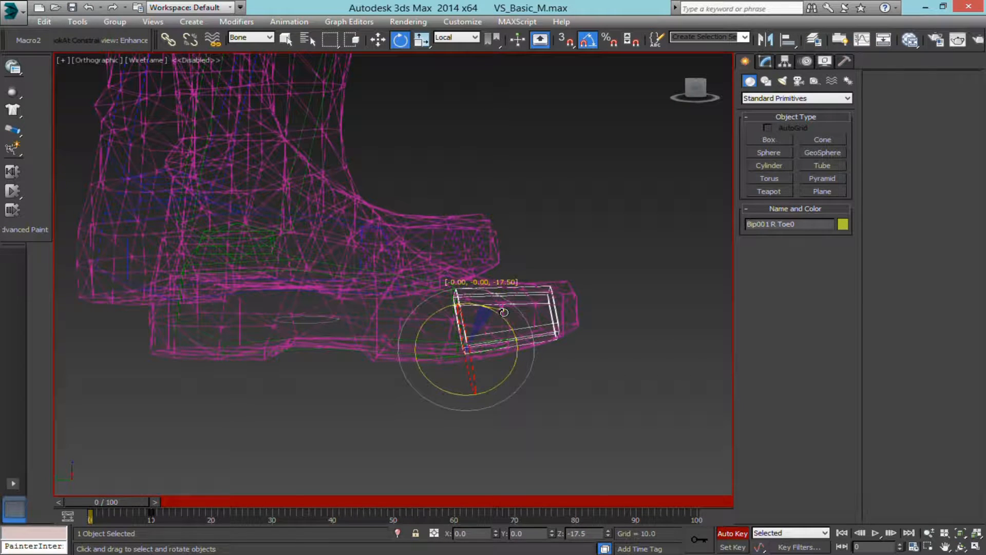
mouse_move(113, 505)
mouse_down()
mouse_move(187, 503)
mouse_move(77, 506)
mouse_move(191, 499)
mouse_move(111, 506)
mouse_up()
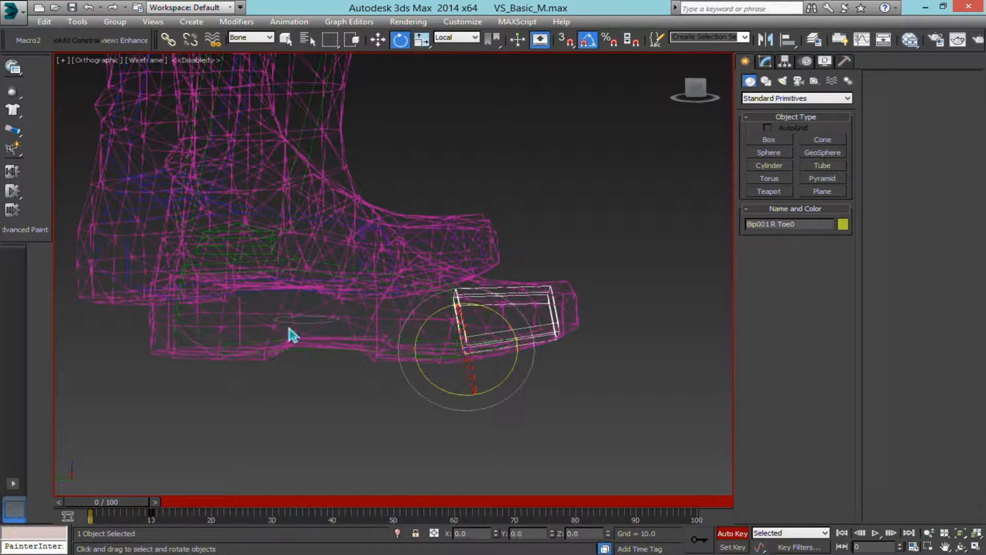
key(F3)
scroll(266, 357, up, 5)
middle_drag(263, 349, 232, 370)
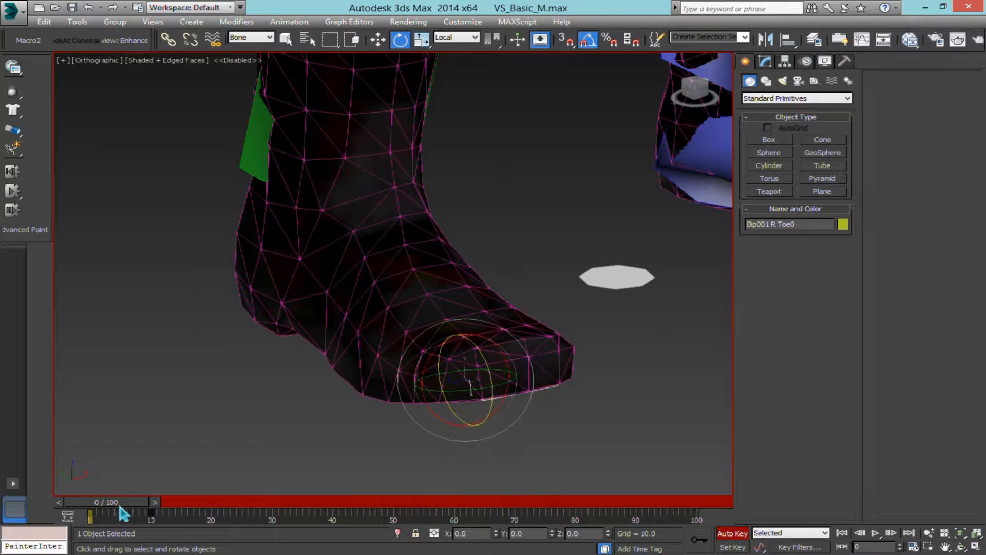
Step: Rotate the right toe bone -17.5 degrees about its local Z axis at frame 20
drag(121, 506, 236, 514)
alt+middle_drag(247, 440, 452, 396)
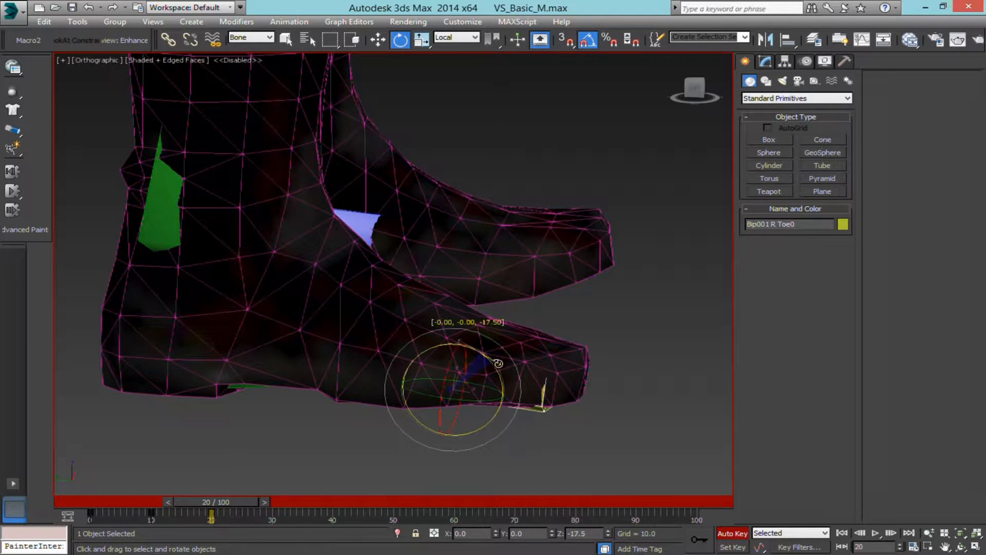
alt+middle_drag(499, 363, 457, 353)
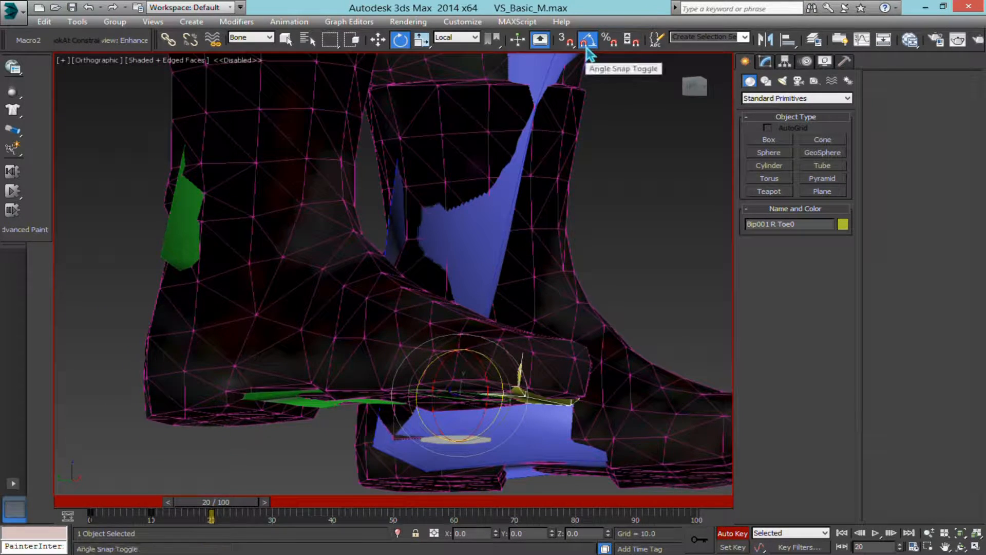
Step: Check the angle snap settings and scrub back to frame 0 to inspect the toe's deformation
right_click(587, 37)
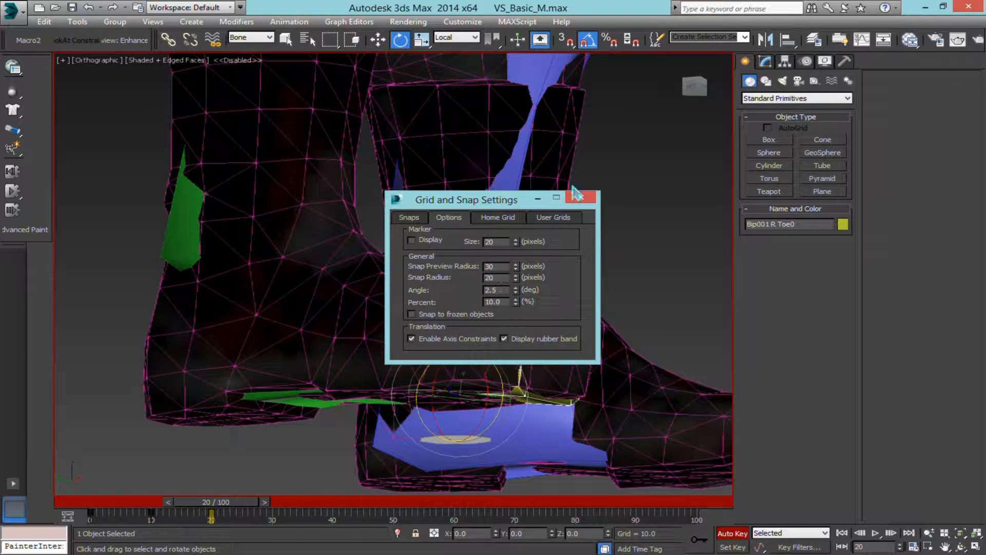
click(584, 202)
alt+middle_drag(495, 249, 525, 253)
drag(227, 506, 75, 519)
alt+middle_drag(246, 423, 377, 319)
scroll(358, 371, up, 3)
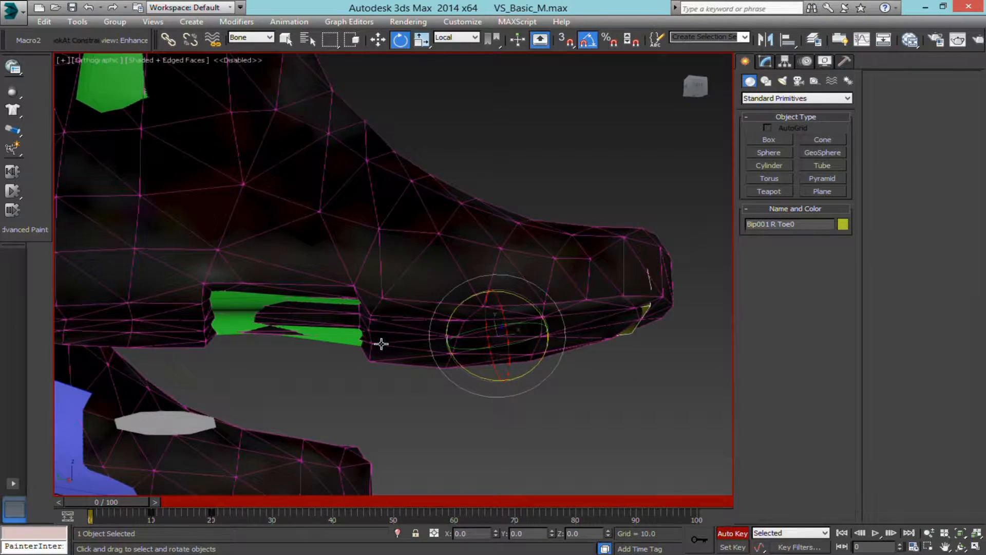
Step: Copy the right toe bone's starting key to frame 30 and return to frame 0
middle_drag(437, 315, 406, 315)
scroll(430, 343, up, 3)
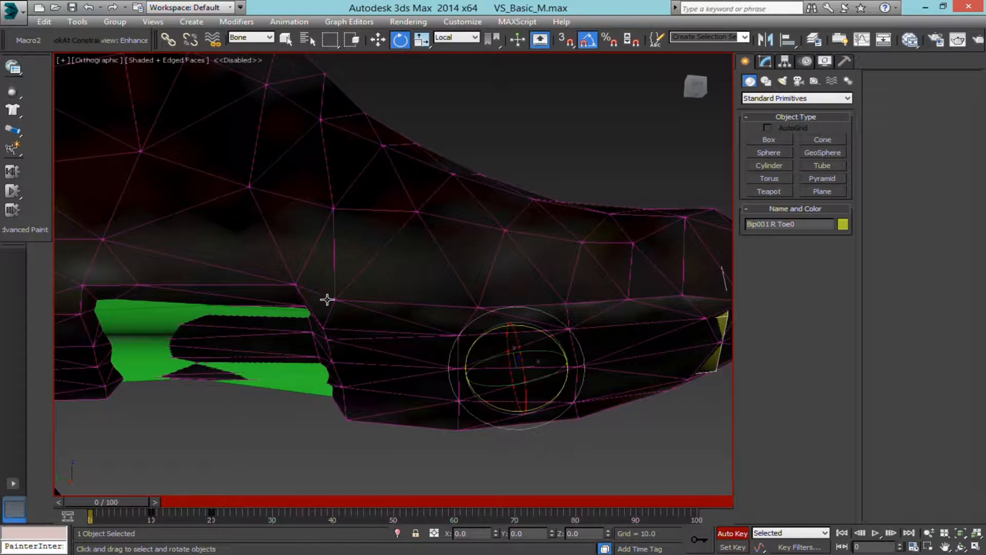
scroll(328, 298, down, 3)
scroll(339, 280, up, 3)
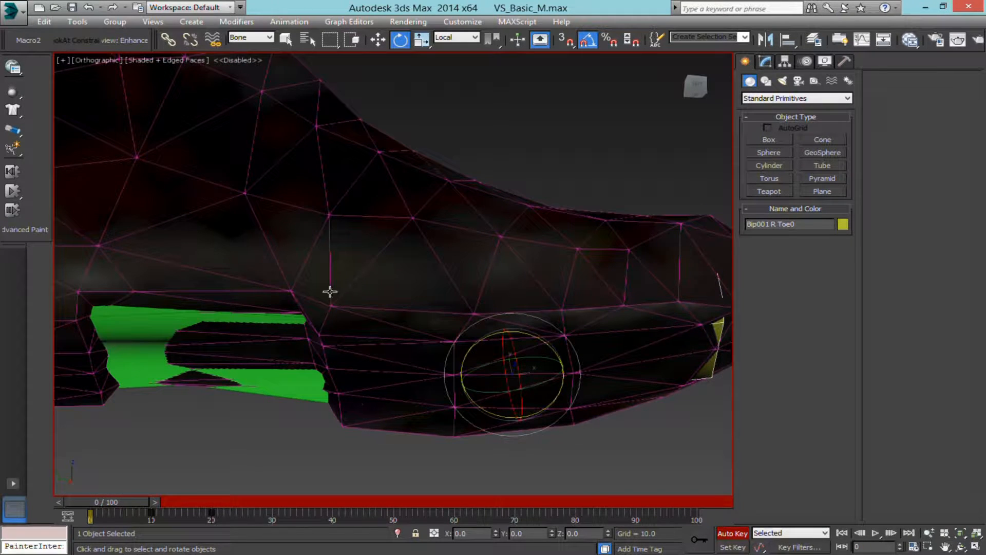
drag(138, 502, 93, 503)
key(e)
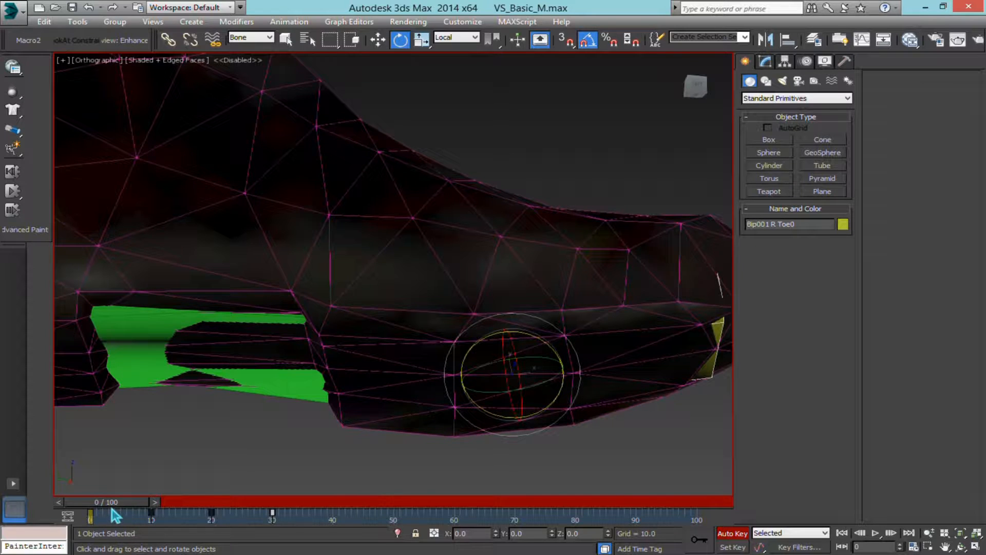
Step: Scrub through the toe animation up to frame 34 and examine the foot's deformation from both sides in wireframe and shaded display
drag(116, 506, 37, 539)
key(e)
alt+middle_drag(419, 324, 432, 315)
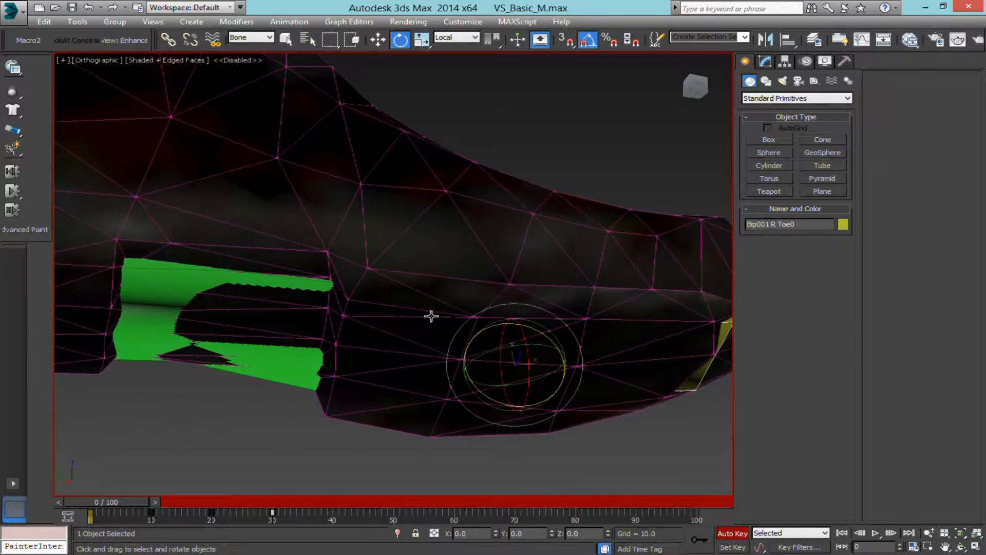
drag(117, 520, 307, 505)
key(e)
alt+middle_drag(253, 370, 277, 393)
key(F3)
mouse_move(315, 357)
alt+middle_down()
mouse_move(293, 309)
mouse_move(315, 337)
alt+middle_up()
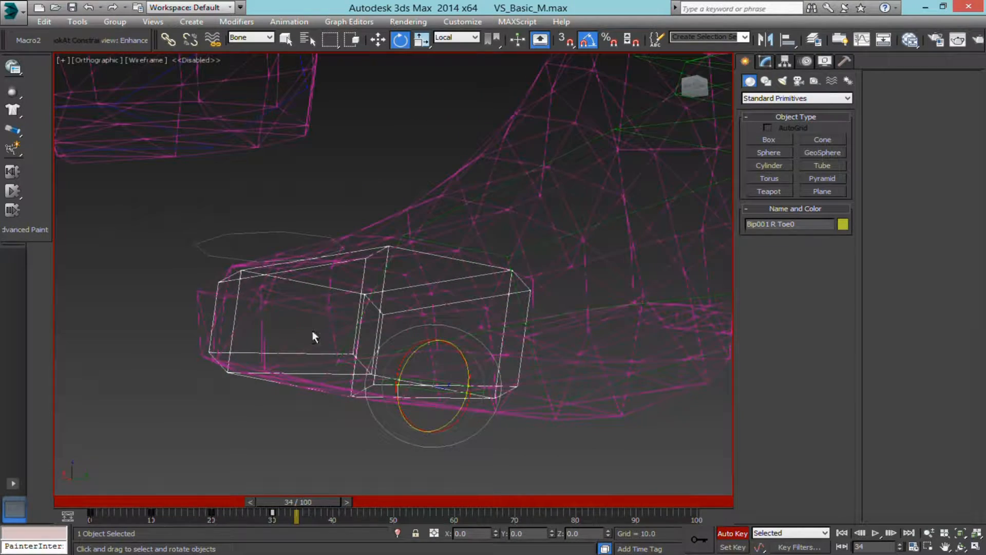
mouse_move(281, 510)
mouse_down()
mouse_move(106, 502)
mouse_move(260, 498)
mouse_move(195, 502)
mouse_up()
key(F3)
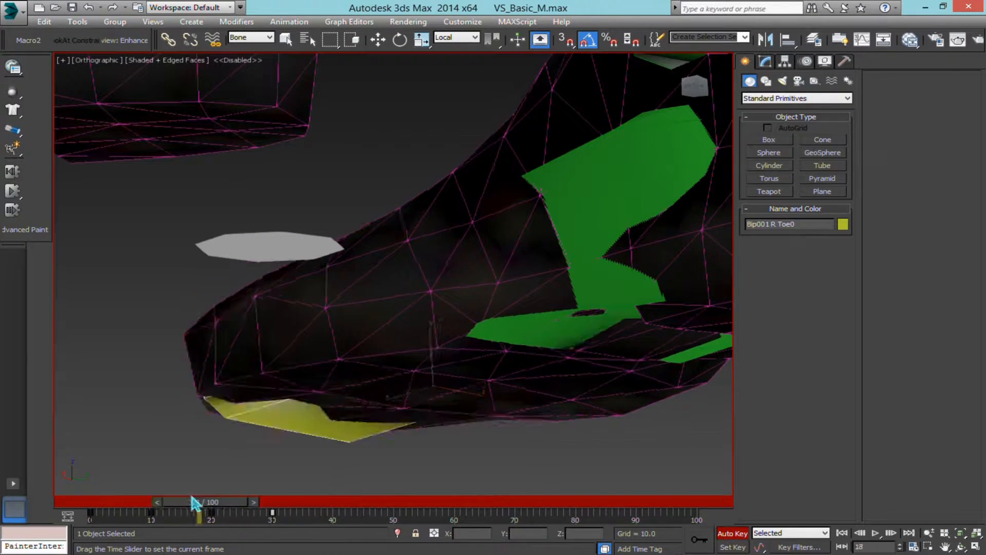
Step: Return to frame 0 and delete all animation keys of the right toe bone
key(Home)
key(e)
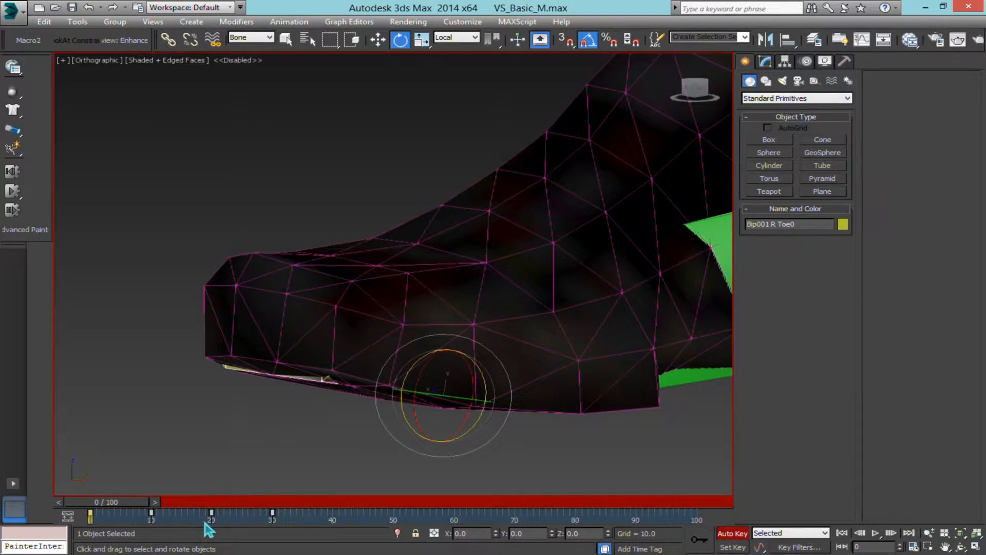
right_click(202, 516)
click(273, 454)
scroll(350, 334, down, 4)
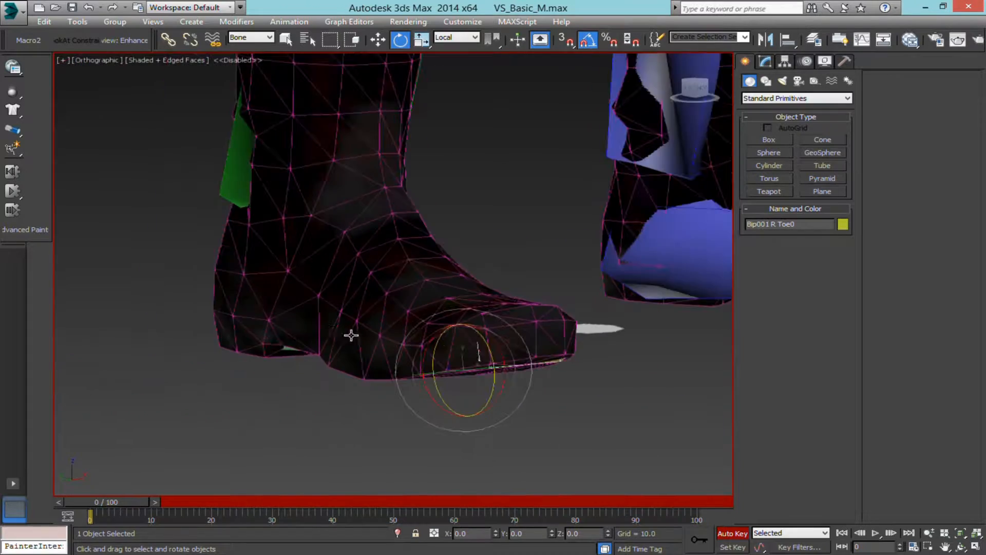
scroll(374, 306, up, 8)
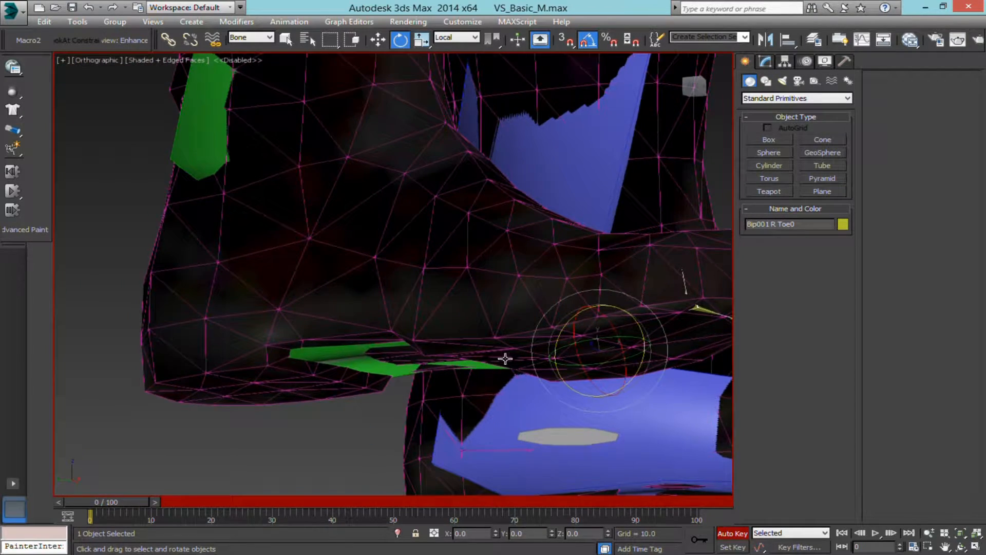
middle_drag(504, 356, 402, 347)
drag(109, 507, 50, 518)
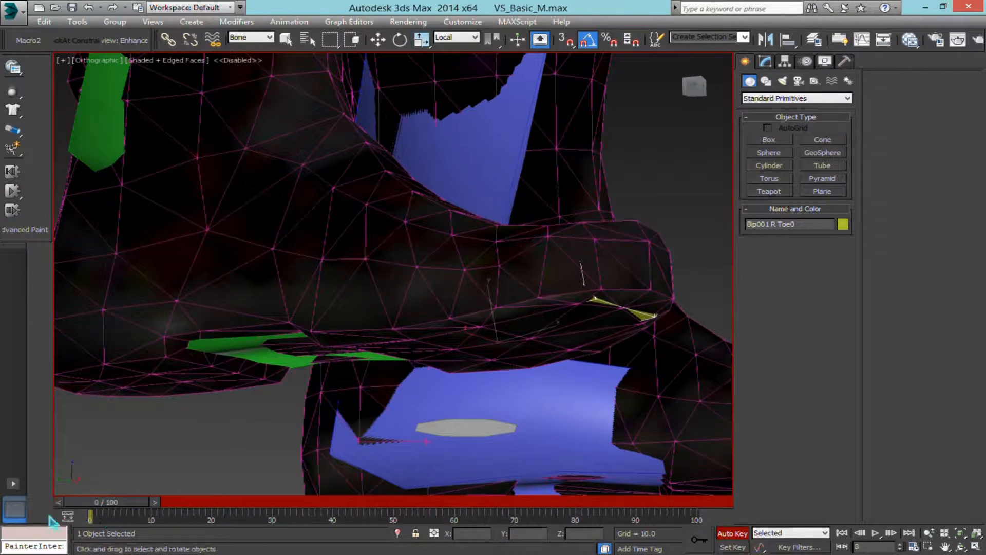
Step: Select the right foot bone and key its starting pose at frame 0
click(225, 349)
scroll(225, 349, down, 6)
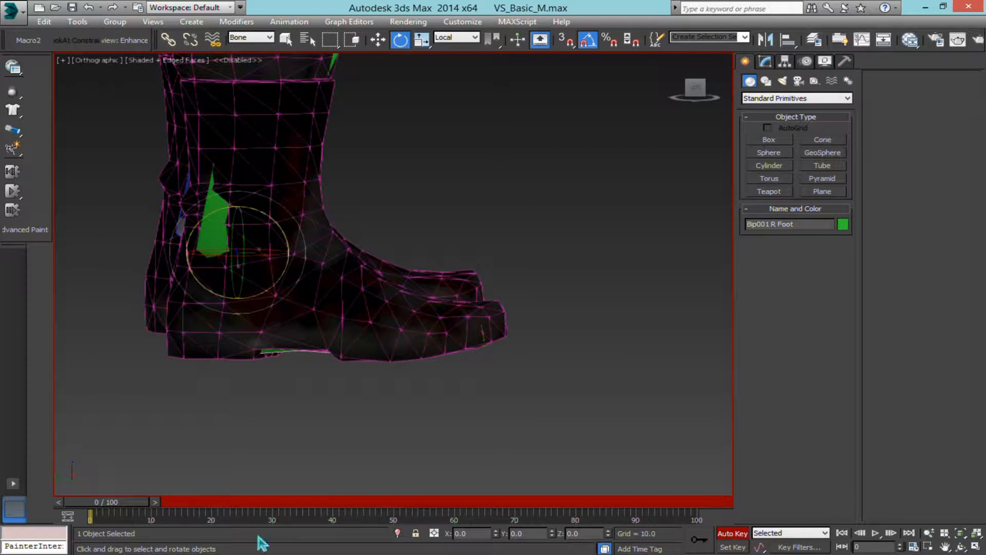
drag(274, 220, 261, 214)
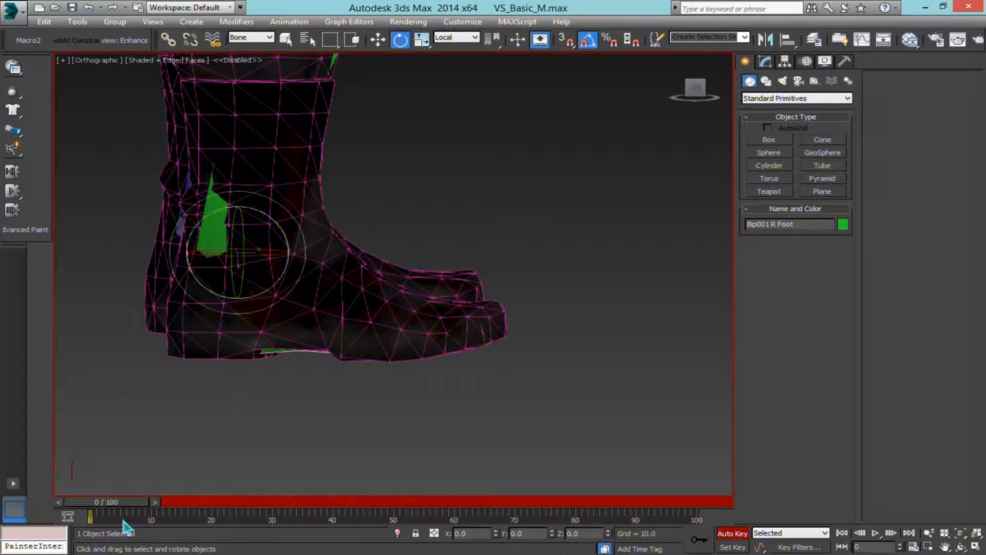
Step: Rotate the right foot bone 30 degrees about its local Z axis at frame 10
drag(112, 502, 139, 503)
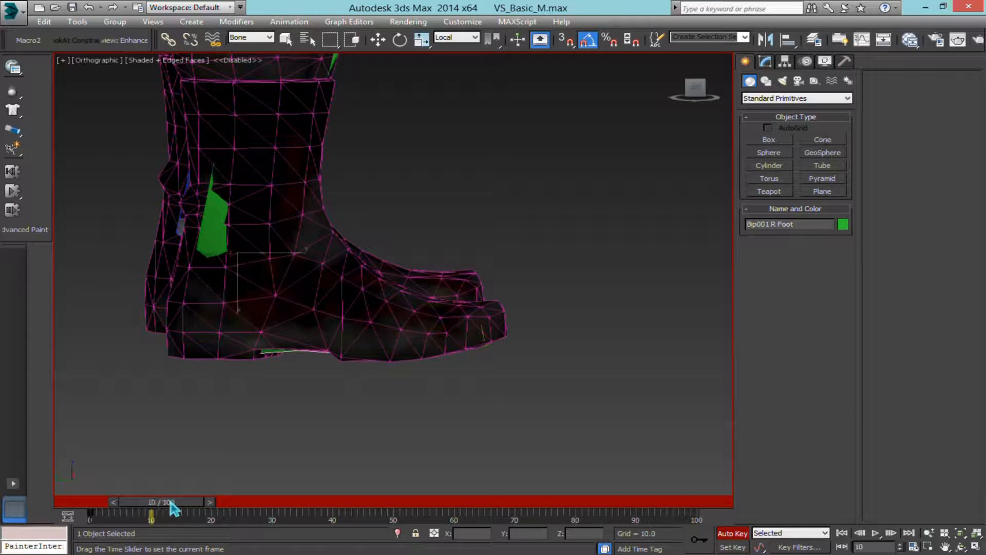
key(e)
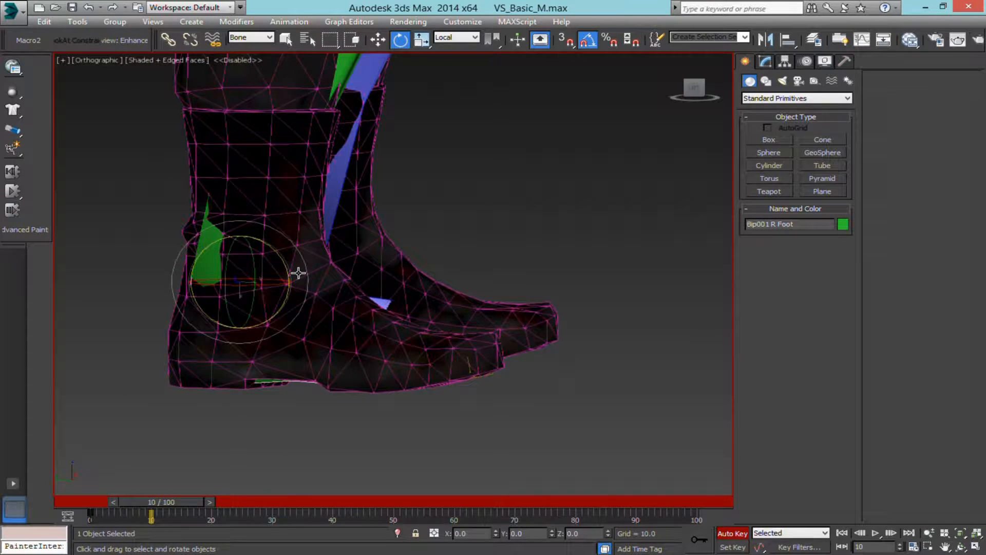
alt+middle_drag(299, 253, 314, 285)
scroll(277, 239, up, 1)
scroll(278, 238, down, 1)
scroll(311, 263, up, 1)
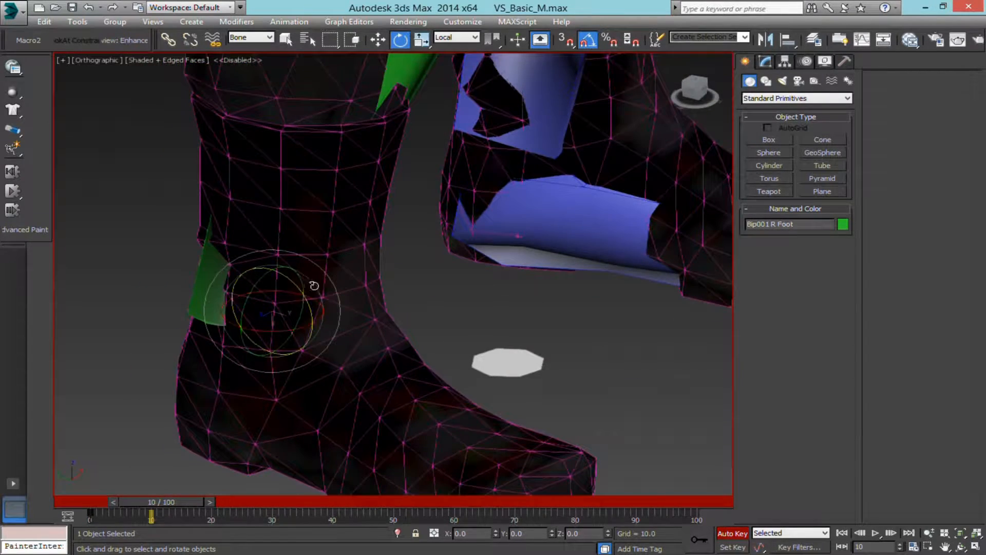
drag(286, 281, 249, 263)
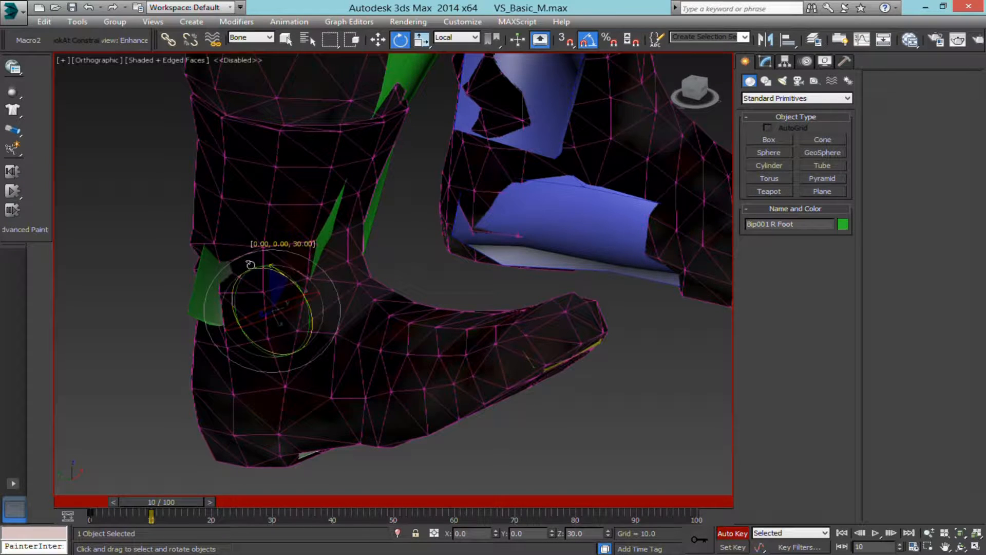
Step: Rotate the right foot bone about its local Z axis at frame 20 so the toes point downward
alt+middle_drag(250, 265, 291, 245)
drag(166, 500, 228, 498)
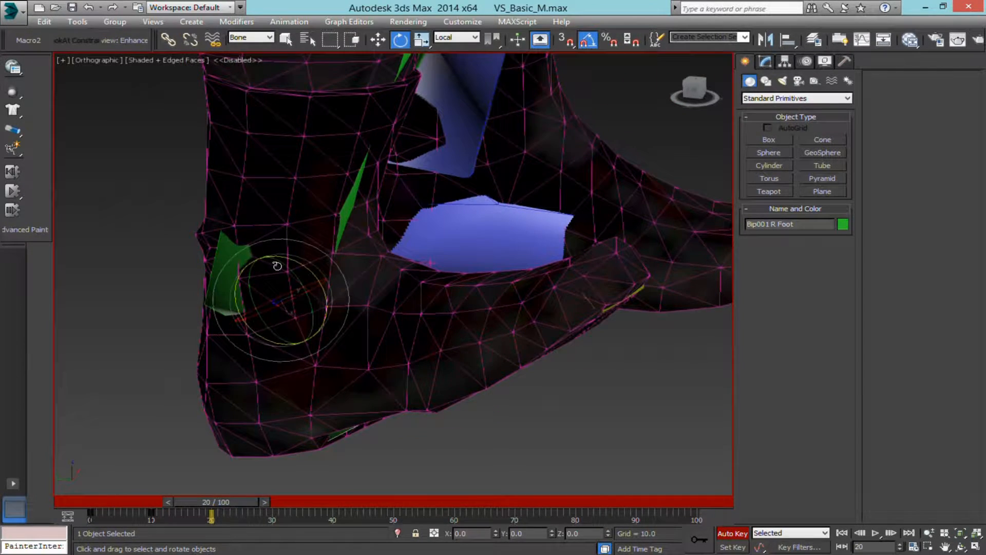
drag(284, 258, 352, 304)
scroll(341, 255, down, 8)
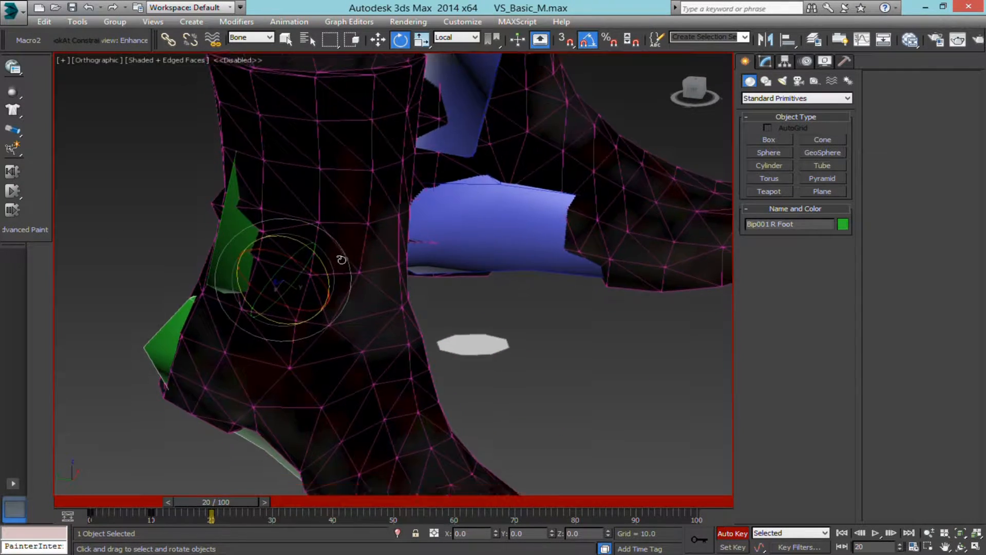
scroll(360, 230, up, 8)
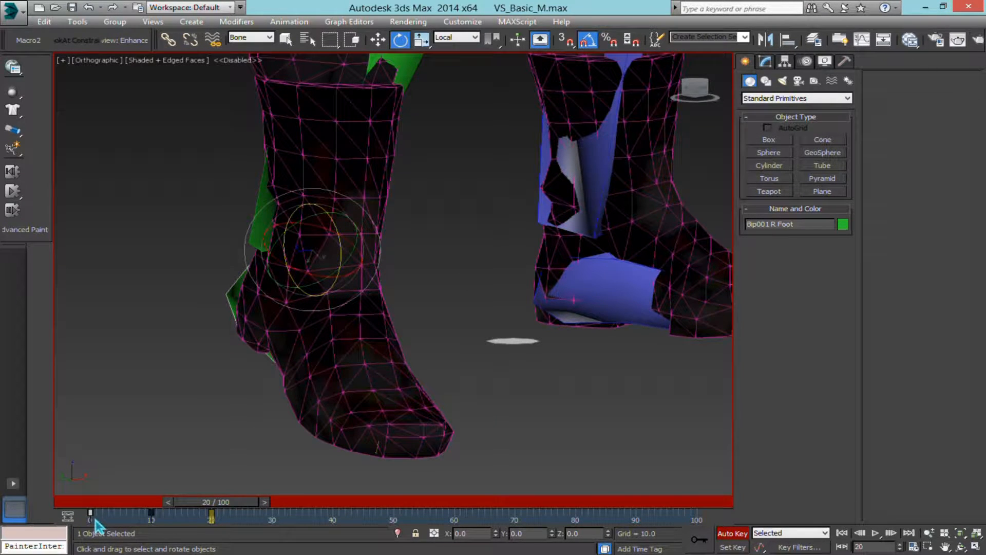
Step: Copy the right foot bone's frame 0 key to frame 30 and return to frame 0
drag(218, 505, 31, 508)
alt+middle_drag(215, 319, 335, 352)
scroll(323, 305, down, 2)
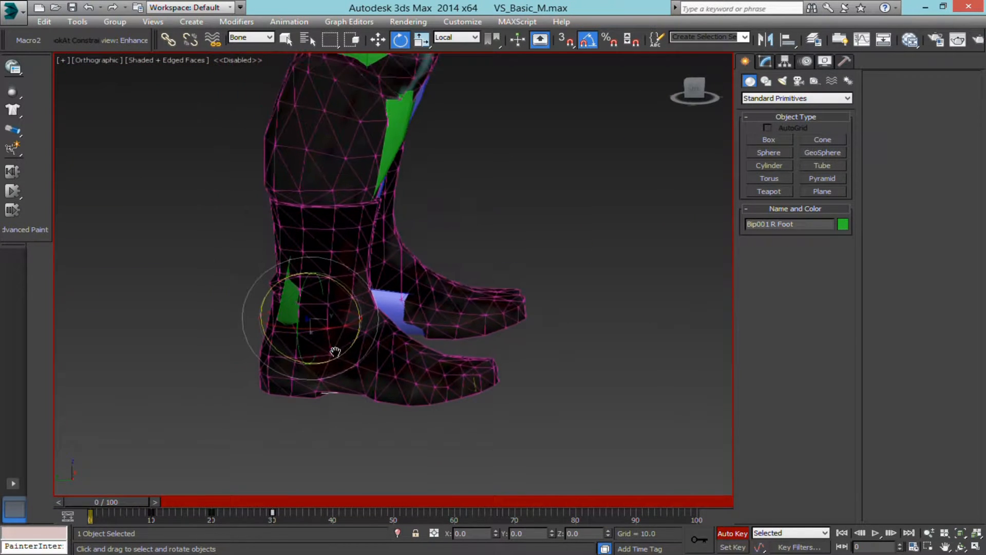
Step: Scrub through the foot rotation and examine how the ankle and boot mesh deform around frame 9
drag(100, 506, 181, 522)
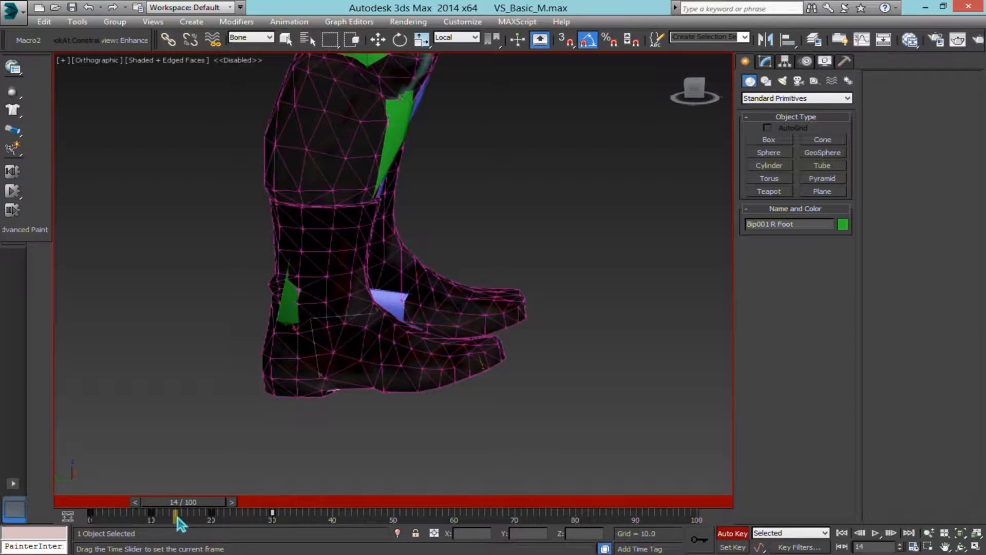
drag(112, 530, 153, 546)
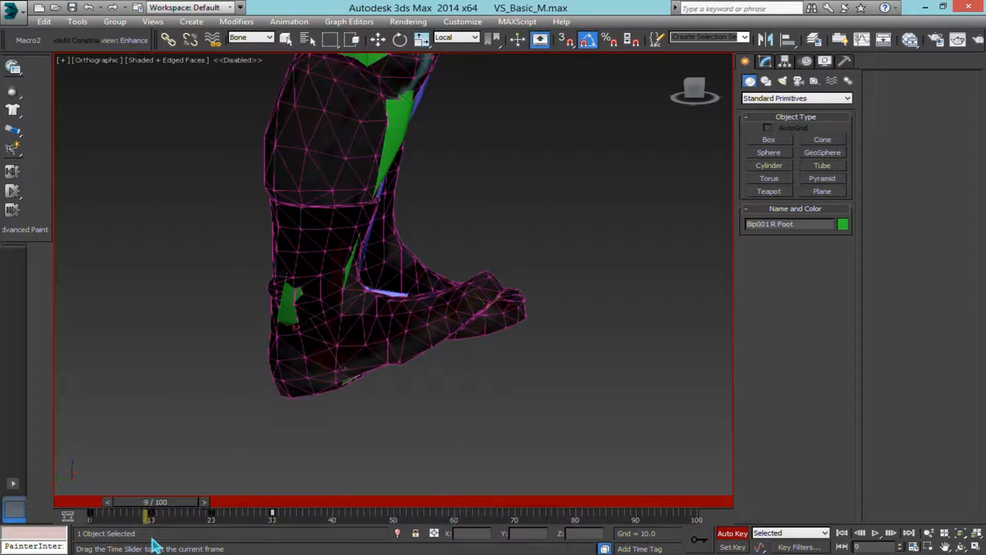
key(e)
scroll(319, 291, up, 5)
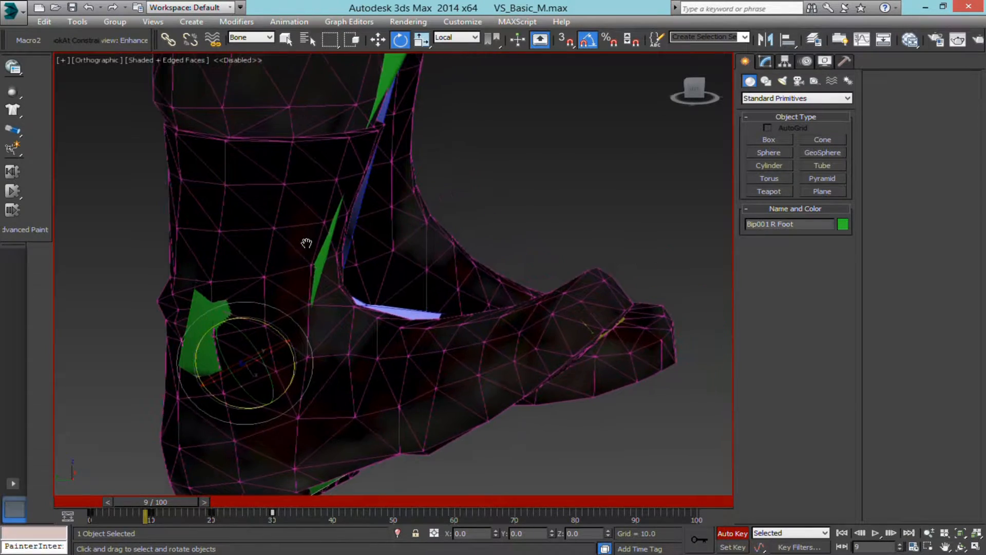
alt+middle_drag(276, 264, 321, 253)
mouse_move(282, 283)
middle_down()
mouse_move(295, 259)
mouse_move(291, 269)
middle_up()
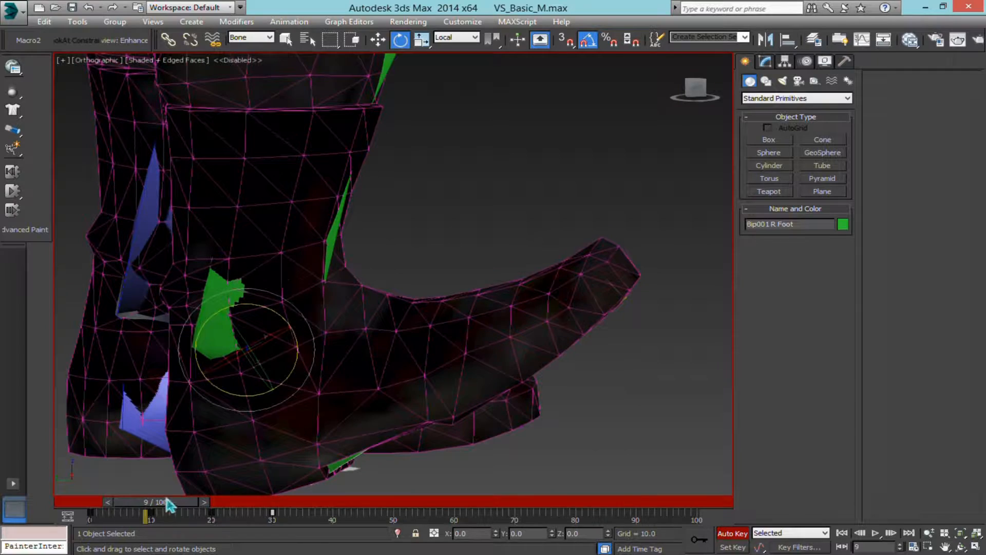
drag(170, 506, 90, 514)
key(e)
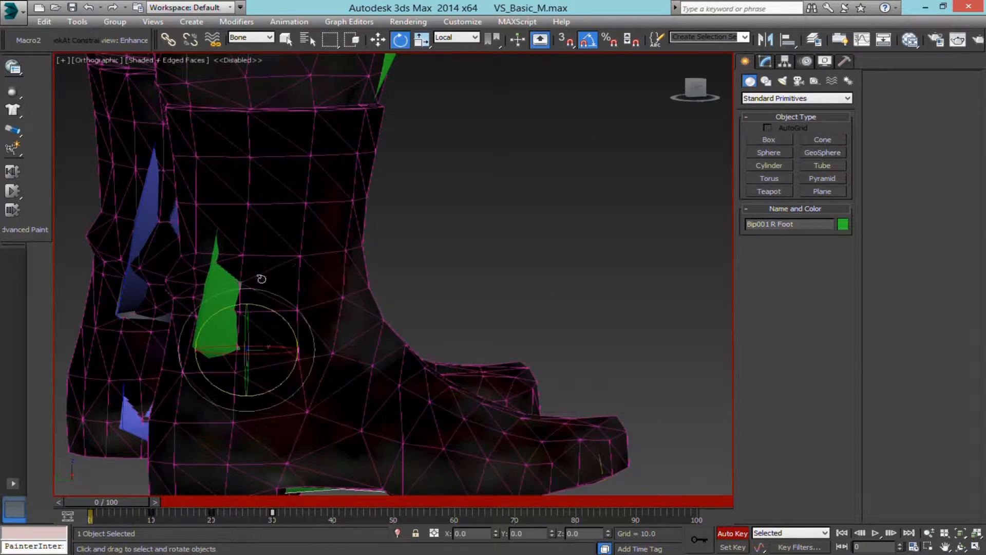
Step: Select the right calf bone and key its starting pose at frame 0
scroll(287, 277, down, 4)
middle_drag(344, 251, 419, 346)
alt+middle_drag(419, 345, 418, 370)
scroll(421, 349, up, 1)
click(421, 233)
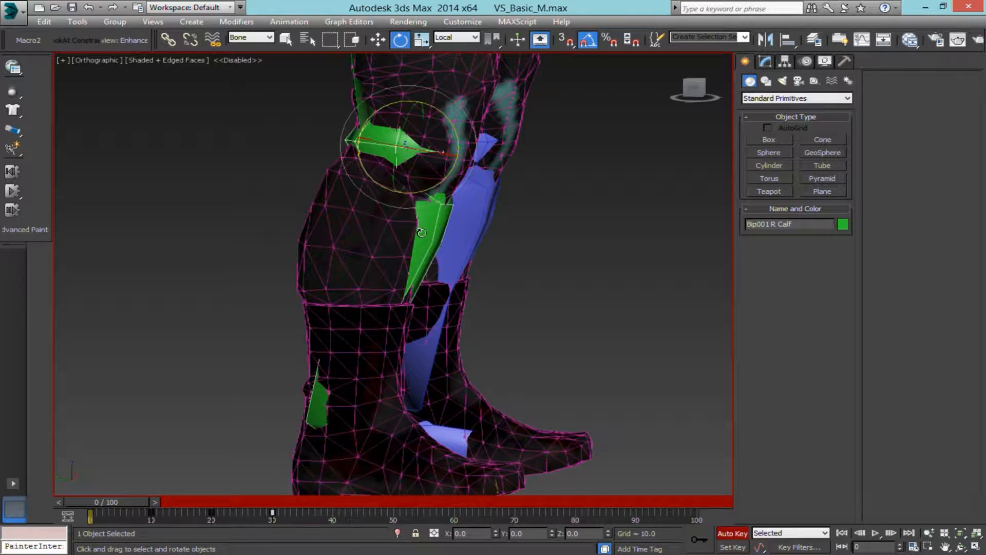
scroll(421, 233, up, 2)
mouse_move(126, 506)
mouse_down()
mouse_move(213, 499)
mouse_move(129, 501)
mouse_up()
key(e)
drag(455, 169, 456, 169)
Step: Rotate the right calf bone backward about its local Z axis at frame 10 to bend the knee
drag(107, 500, 147, 508)
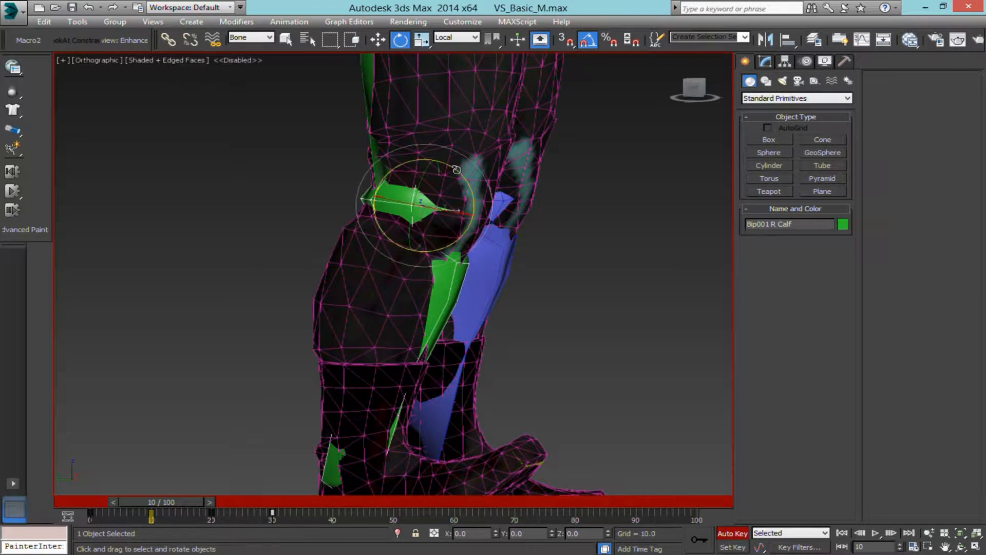
drag(457, 170, 504, 267)
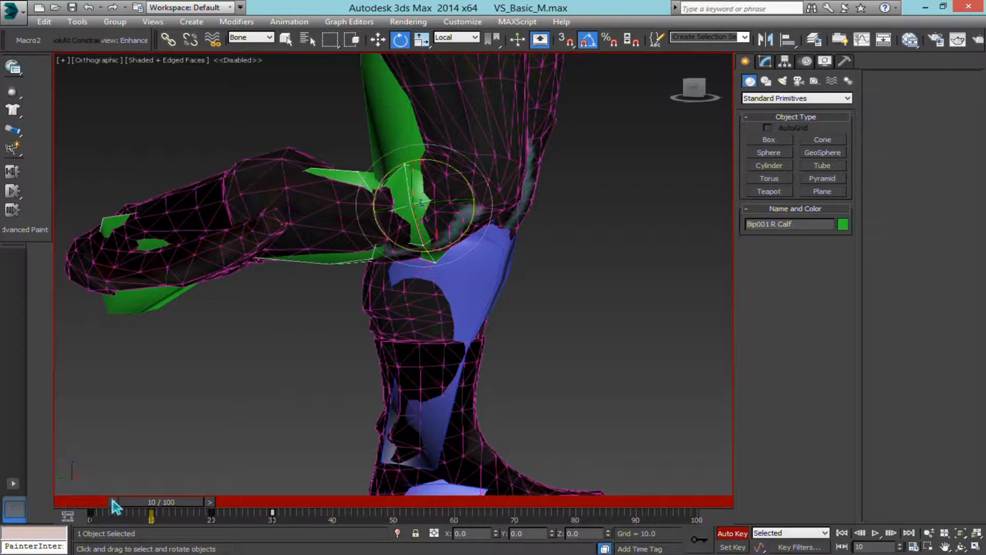
Step: Scrub to frame 30 and delete the right leg's key there
drag(145, 508, 272, 539)
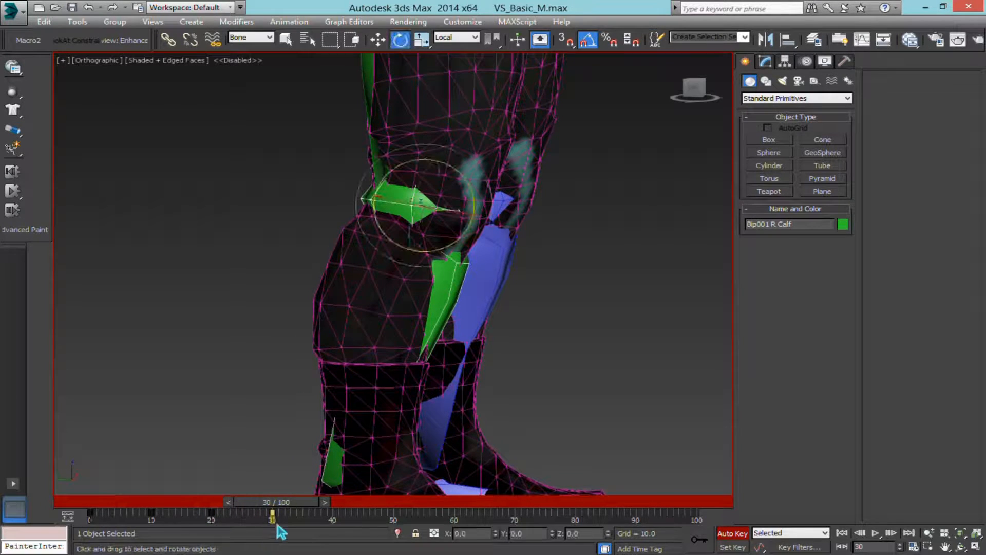
right_click(273, 516)
click(344, 451)
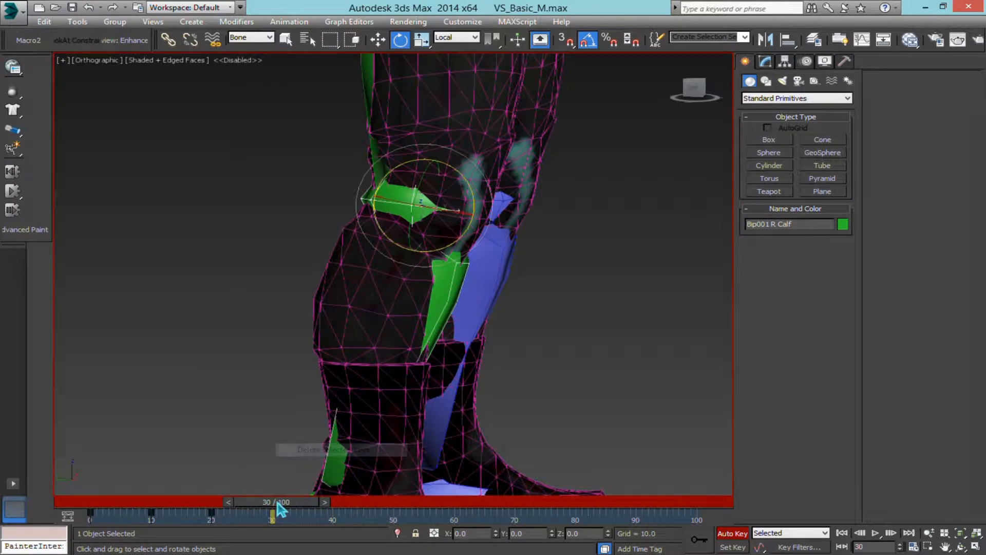
Step: Scrub back through the knee bend and examine the knee and calf mesh deformation from several angles
drag(277, 501, 207, 511)
key(e)
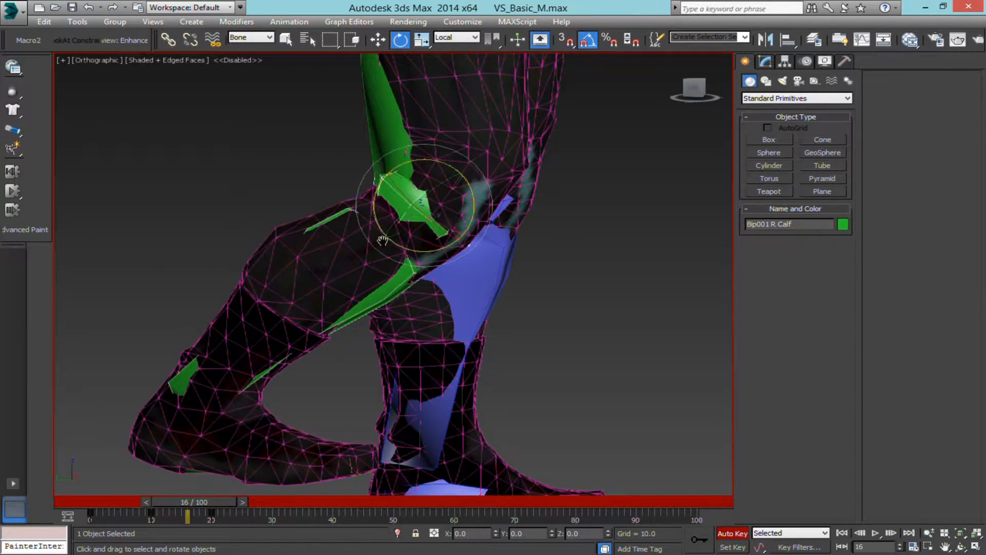
scroll(328, 255, down, 3)
middle_drag(328, 255, 334, 278)
scroll(359, 240, up, 2)
scroll(335, 277, up, 2)
middle_drag(334, 278, 332, 262)
scroll(376, 307, down, 4)
middle_drag(375, 309, 375, 349)
alt+middle_drag(375, 350, 312, 399)
drag(216, 509, 159, 503)
alt+middle_drag(194, 424, 224, 408)
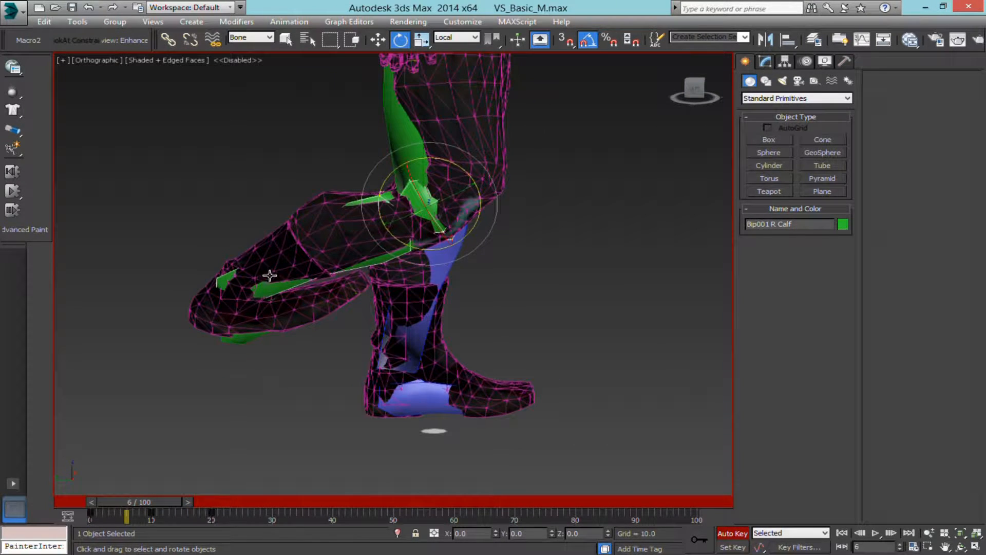
Step: Select the right foot bone, return to frame 0 and delete all of the right leg's animation keys
click(243, 331)
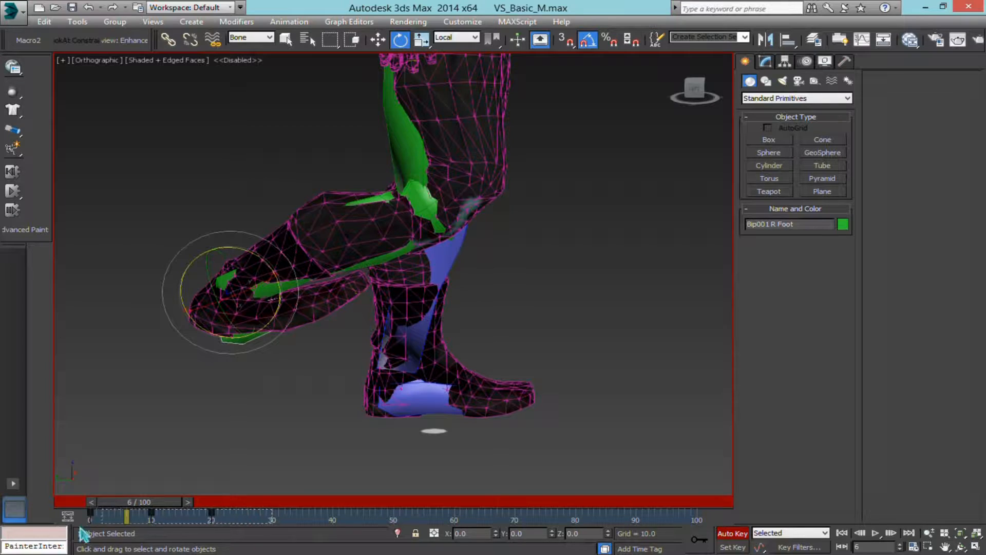
drag(151, 512, 385, 518)
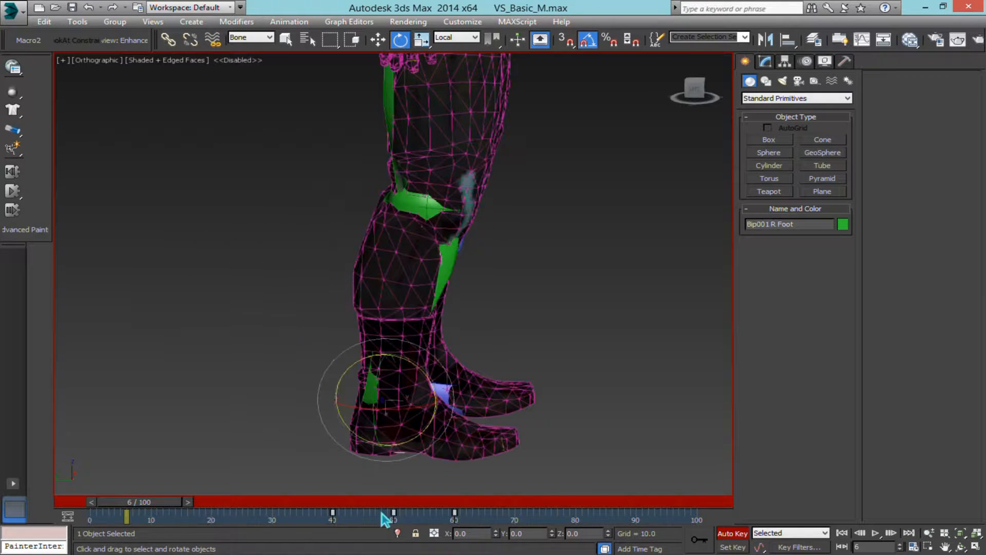
key(ctrl+z)
drag(140, 501, 103, 502)
right_click(166, 518)
click(250, 450)
Step: Rotate the right calf bone backward at frame 10 to bend the knee and copy its frame 0 key to frame 20
click(450, 252)
alt+middle_drag(442, 256, 411, 220)
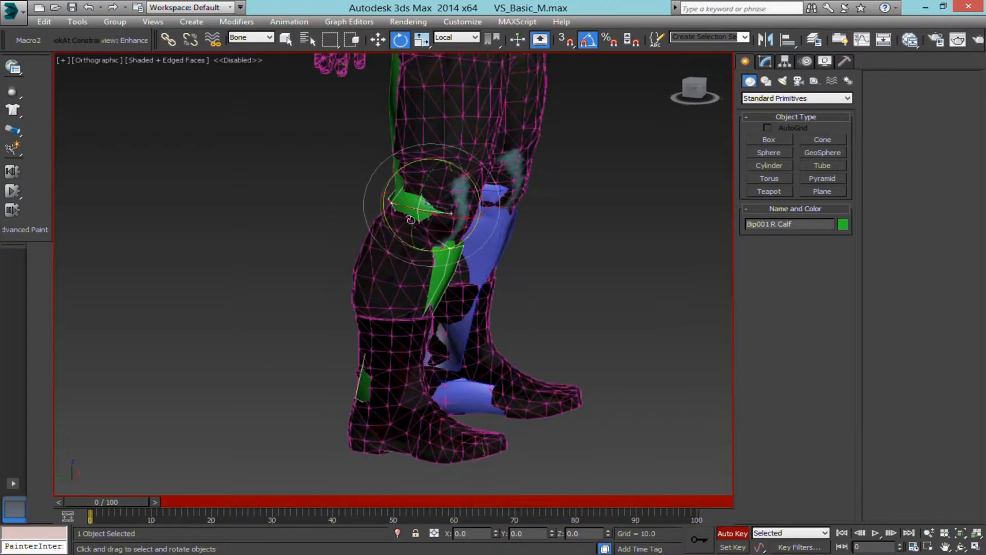
drag(468, 176, 469, 178)
drag(156, 502, 187, 500)
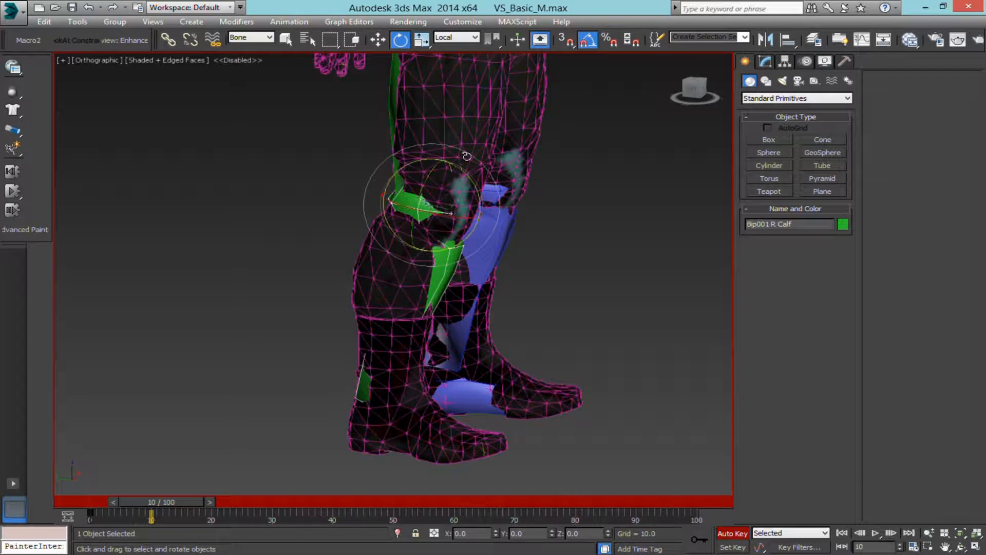
drag(464, 168, 487, 289)
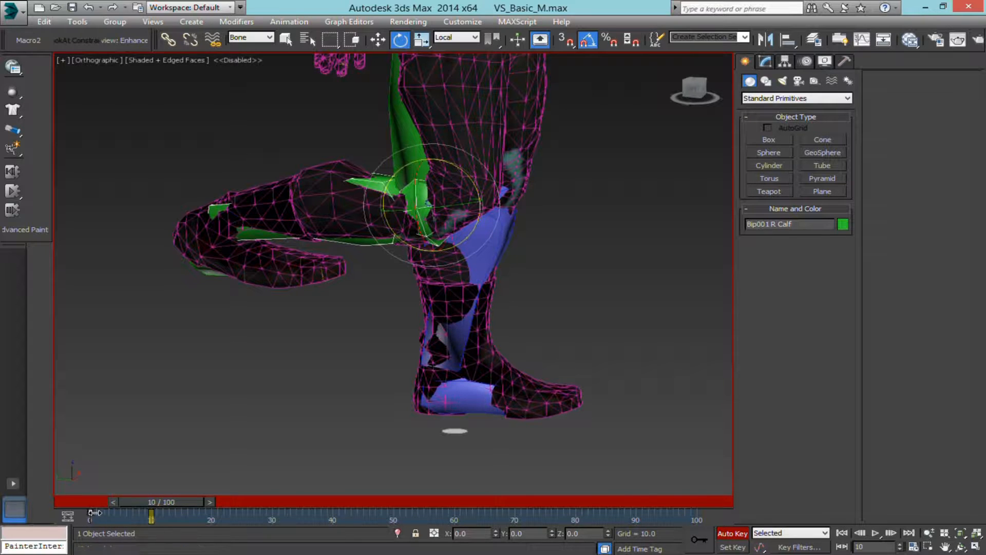
mouse_move(180, 502)
mouse_down()
mouse_move(232, 509)
mouse_move(100, 510)
mouse_move(161, 510)
mouse_move(148, 518)
mouse_move(171, 511)
mouse_up()
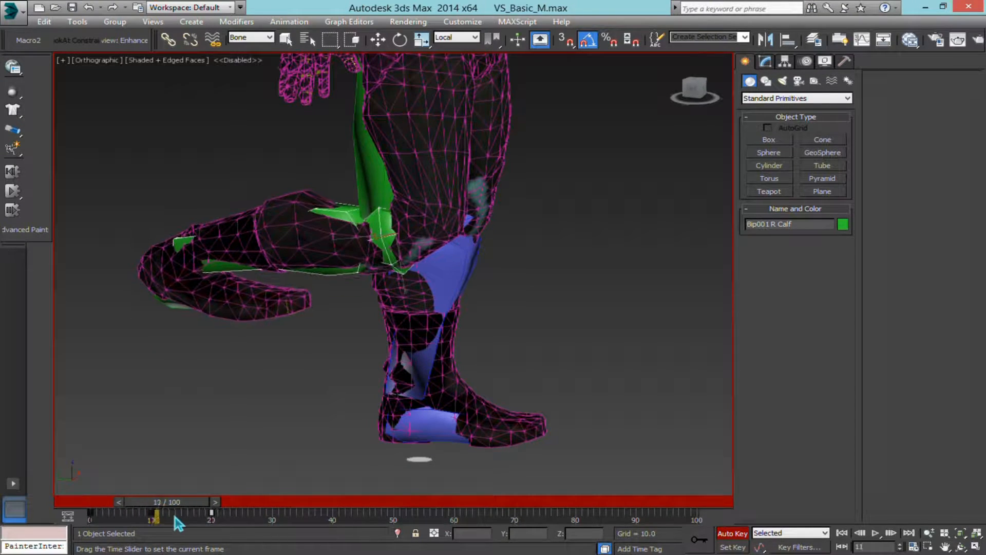
Step: Select the right foot bone and rotate it about its local Z axis at frame 10 so the foot extends in line with the calf
key(e)
middle_drag(212, 315, 231, 284)
scroll(271, 279, up, 2)
click(225, 278)
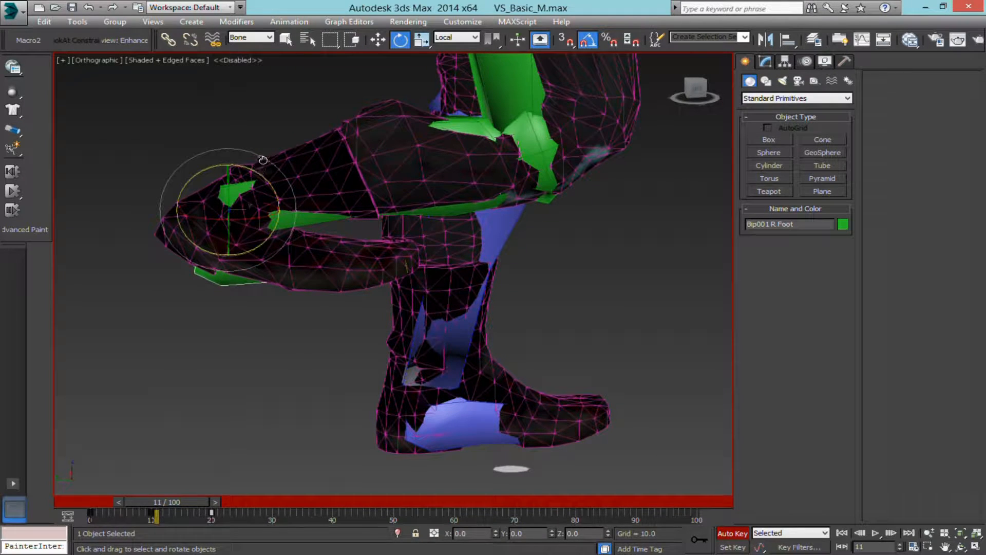
drag(175, 502, 169, 502)
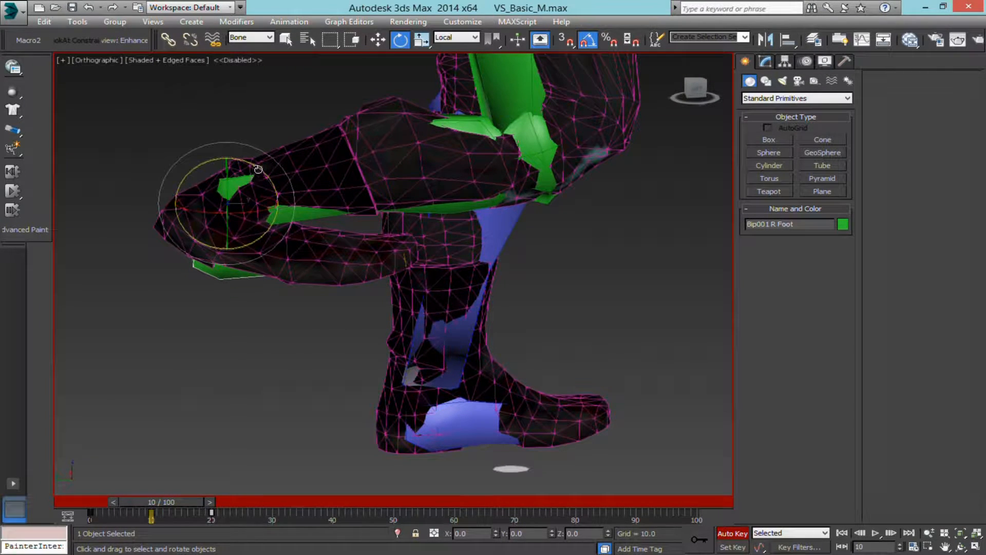
drag(258, 169, 388, 257)
alt+middle_drag(380, 262, 372, 329)
scroll(331, 242, down, 2)
alt+middle_drag(372, 329, 261, 263)
alt+middle_drag(247, 314, 397, 229)
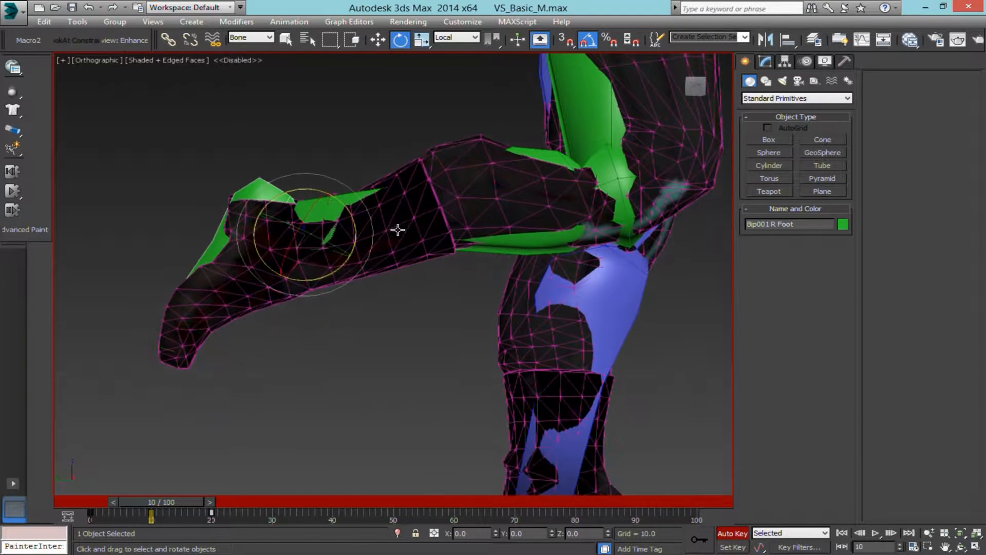
click(175, 351)
drag(212, 269, 229, 281)
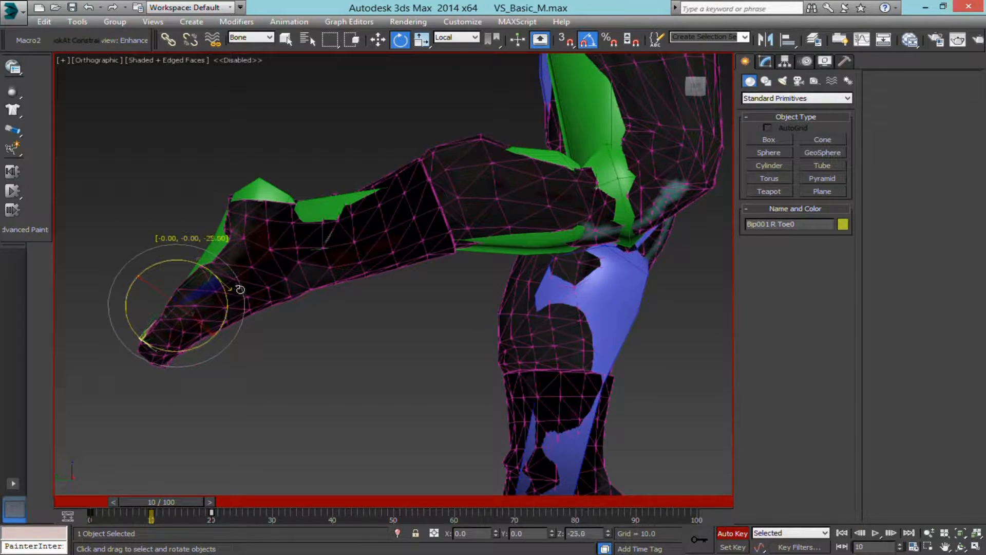
key(ctrl+z)
click(225, 259)
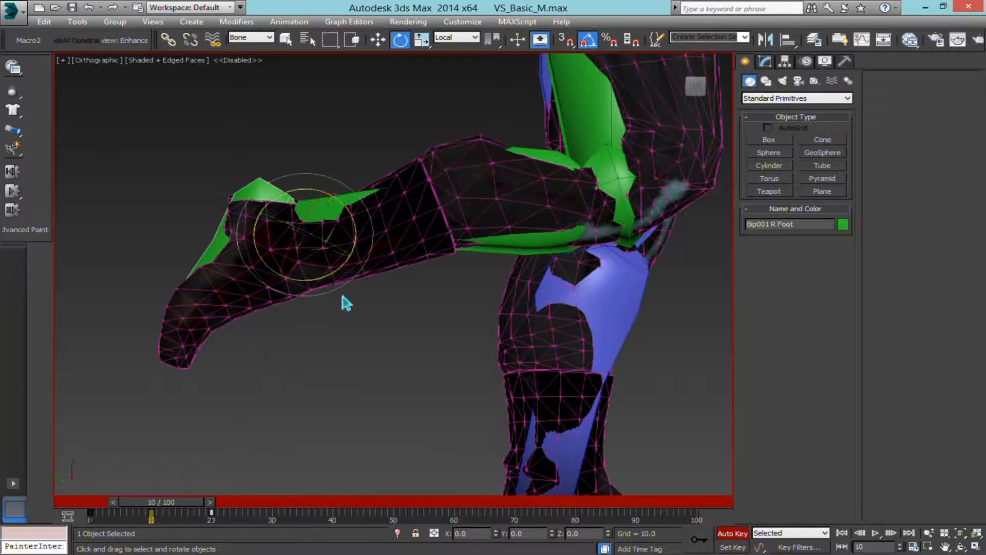
Step: Scrub through the combined knee and foot bend, examine the mesh deformation around the knee and ankle, and return to frame 0
middle_drag(337, 299, 308, 293)
drag(175, 499, 255, 501)
middle_drag(498, 368, 413, 371)
scroll(413, 371, down, 3)
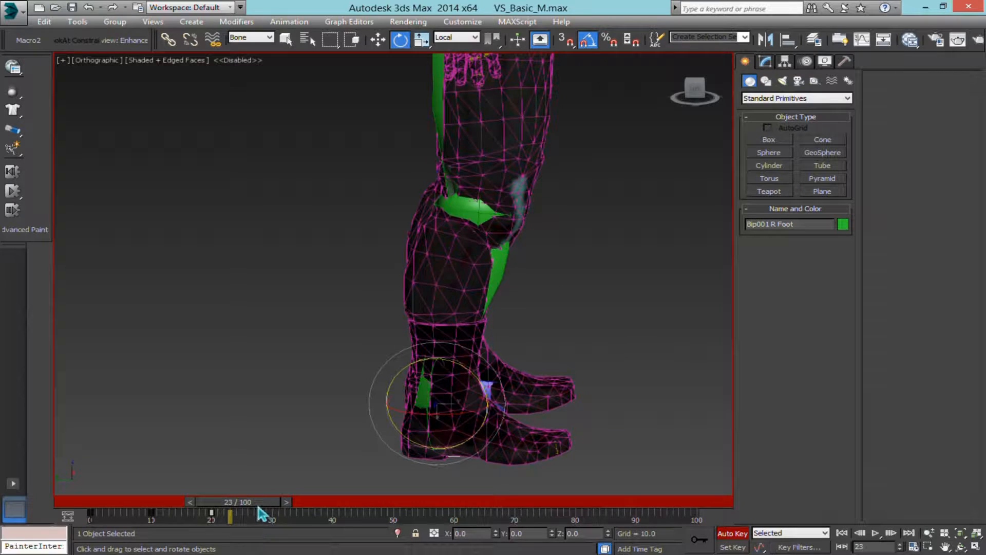
drag(262, 503, 190, 482)
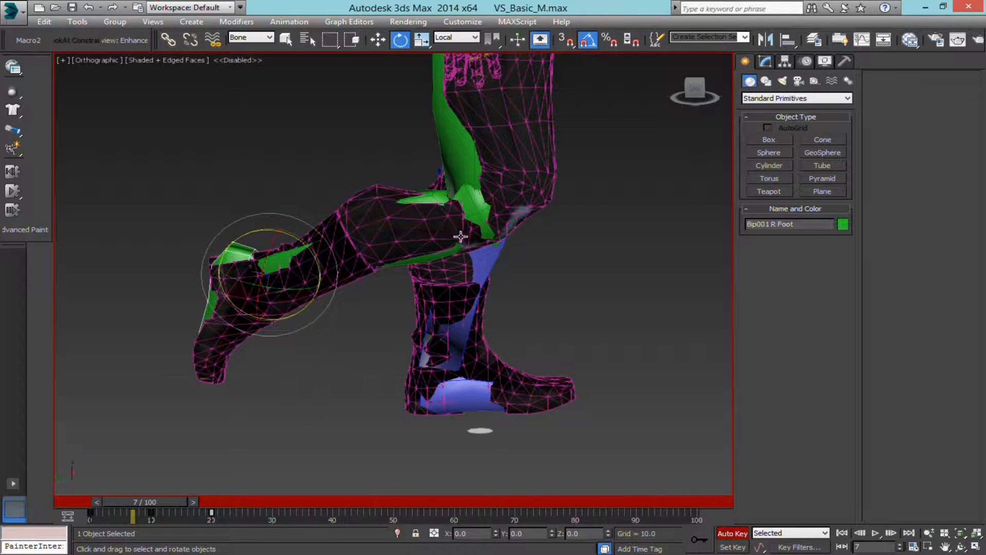
scroll(461, 237, up, 6)
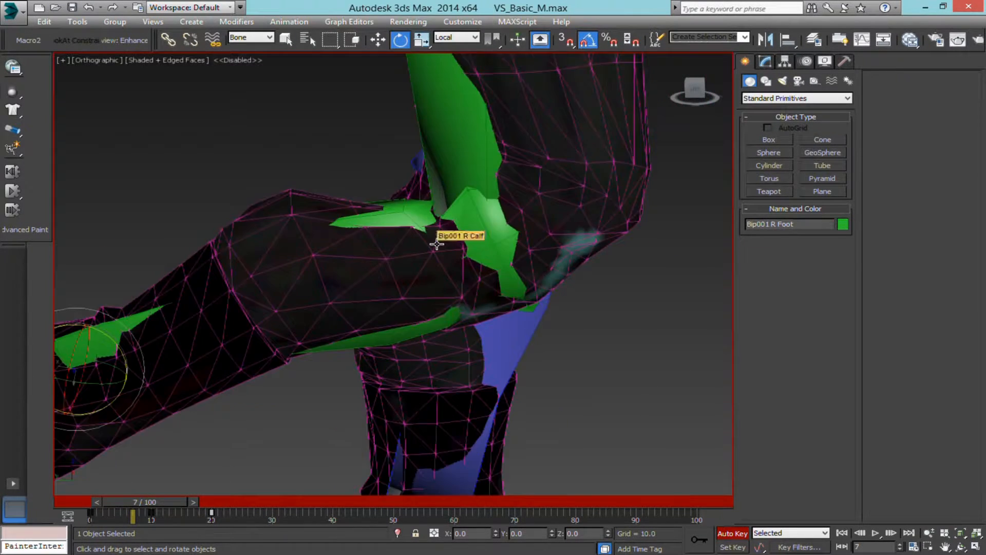
scroll(437, 245, down, 5)
drag(167, 511, 186, 528)
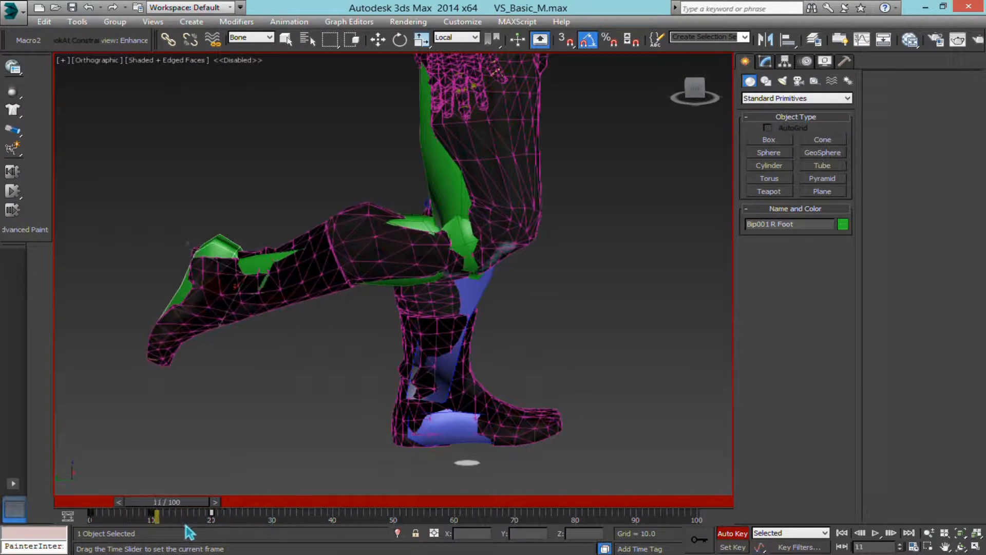
key(e)
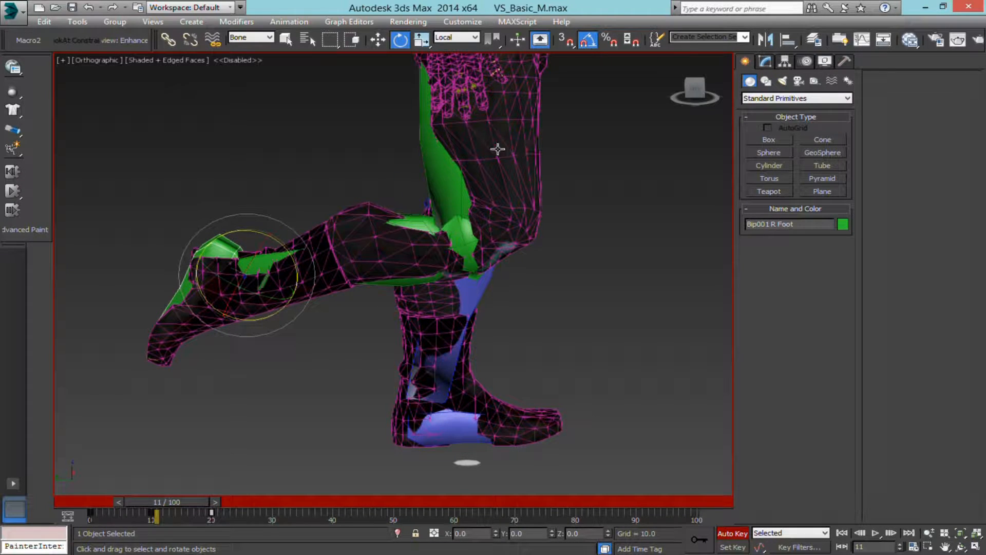
drag(175, 501, 136, 506)
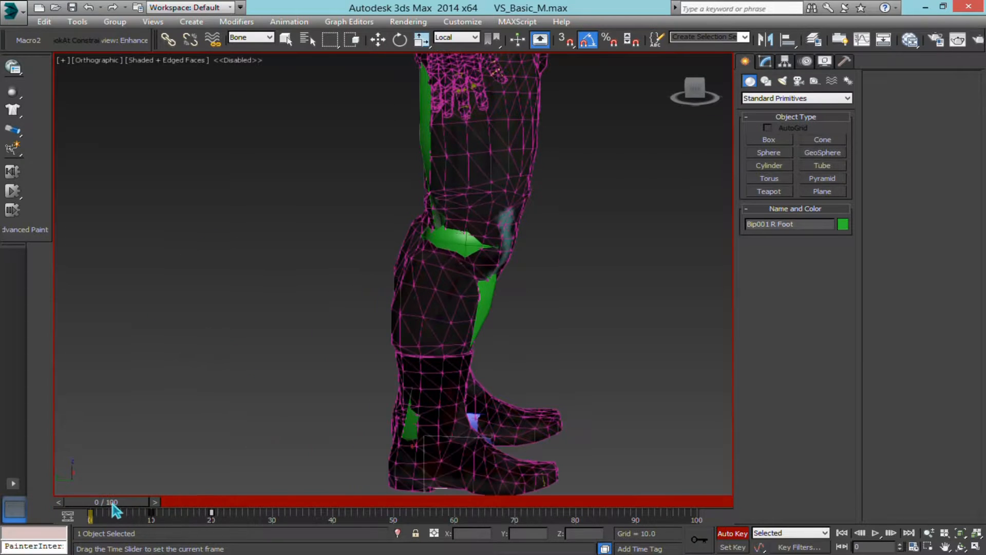
Step: Select the right calf bone and delete all of the right leg's animation keys
scroll(410, 209, up, 3)
click(402, 210)
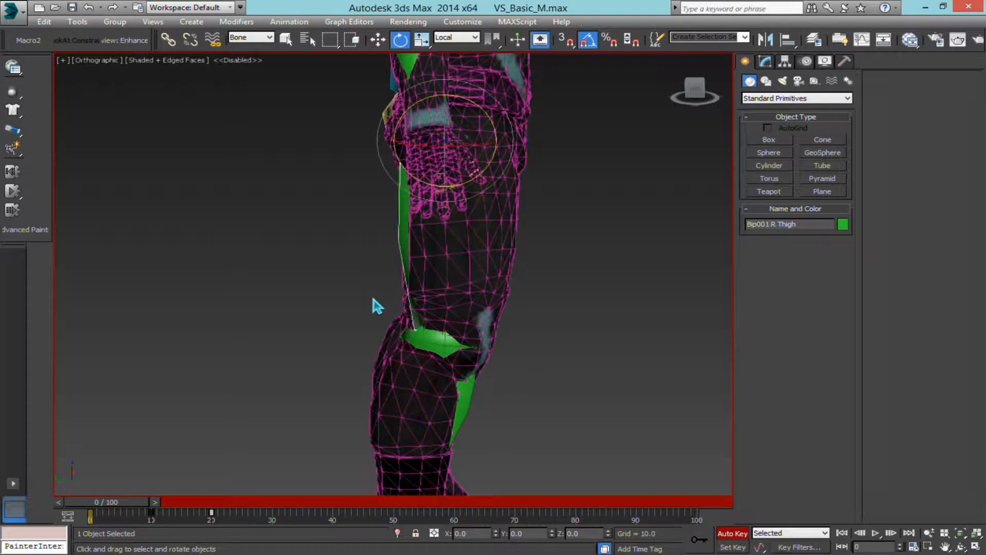
alt+middle_drag(372, 297, 377, 298)
click(416, 336)
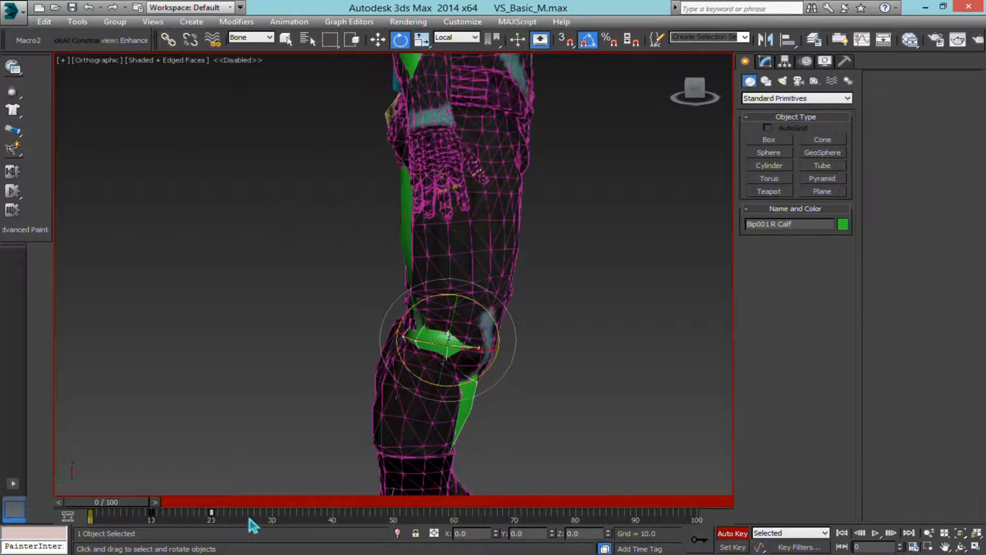
drag(249, 517, 139, 511)
right_click(138, 511)
click(222, 444)
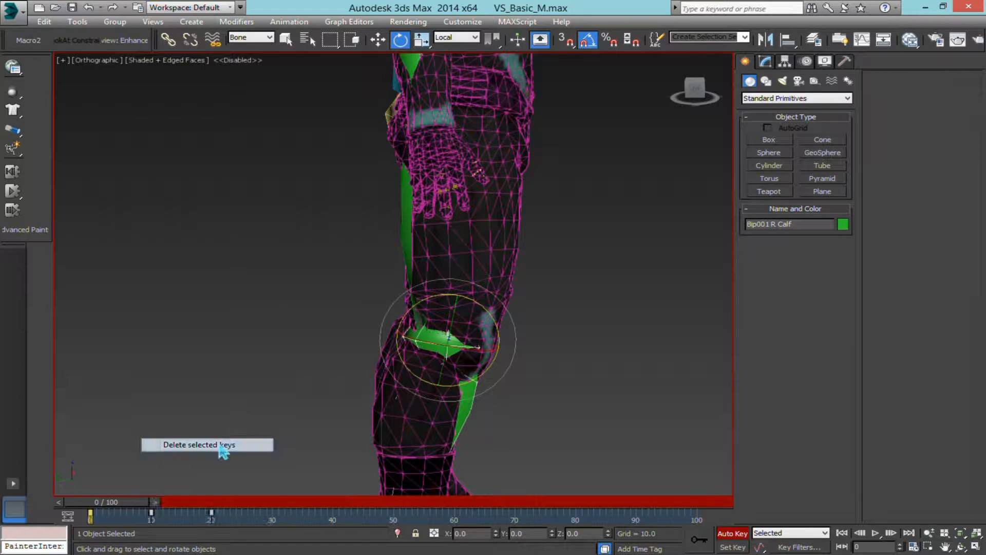
Step: Select the right thigh bone and rotate it backward about its local Z axis at frame 10 to swing the leg behind the body
click(410, 231)
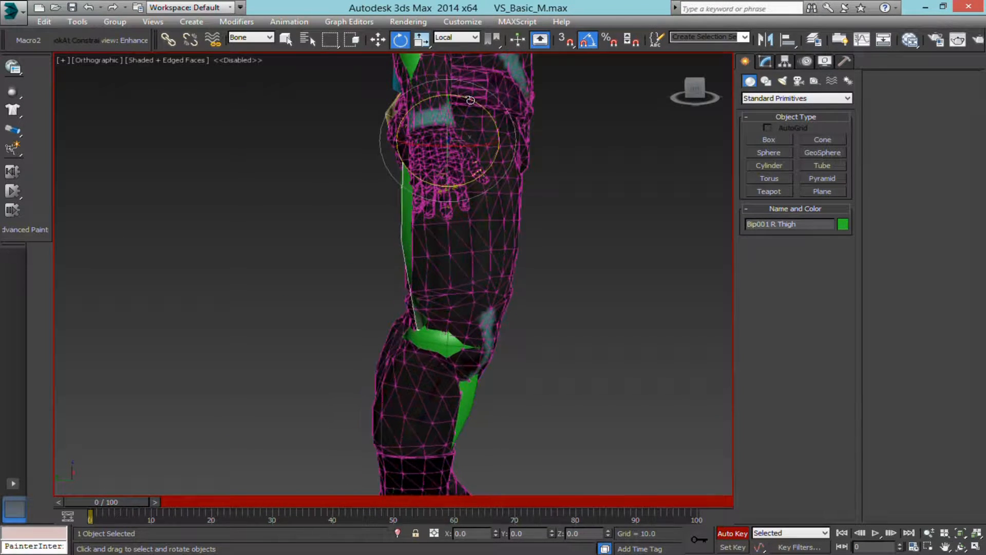
drag(91, 514, 149, 504)
alt+middle_drag(287, 236, 388, 207)
drag(481, 101, 525, 132)
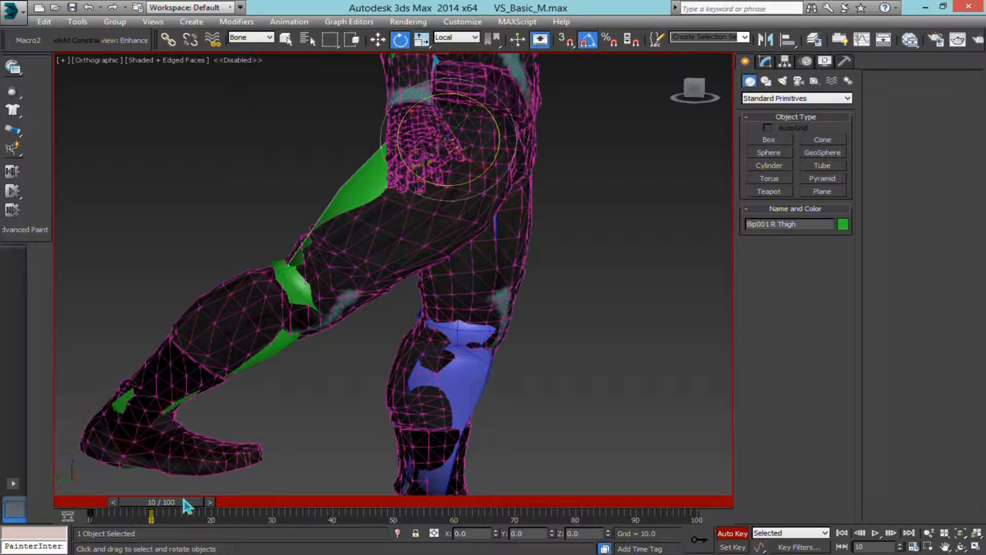
mouse_move(186, 506)
mouse_down()
mouse_move(241, 502)
mouse_move(199, 506)
mouse_up()
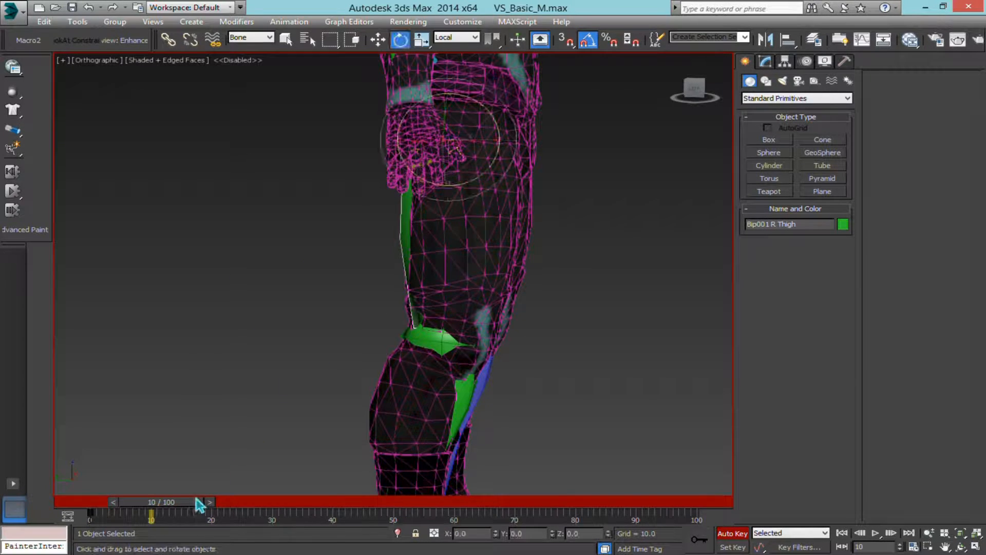
drag(476, 97, 525, 137)
drag(166, 504, 229, 504)
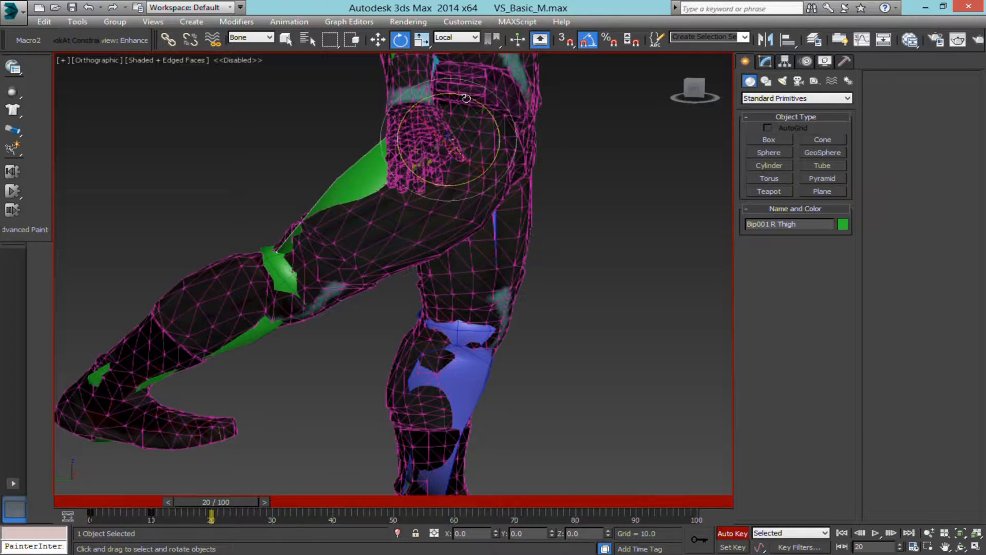
Step: Rotate the right thigh bone forward at frame 20 to raise the leg in front, and copy the frame 0 key to frame 30
drag(466, 98, 279, 108)
drag(272, 116, 254, 128)
middle_drag(442, 160, 383, 219)
middle_drag(382, 219, 418, 188)
scroll(452, 157, up, 2)
alt+middle_drag(453, 157, 446, 193)
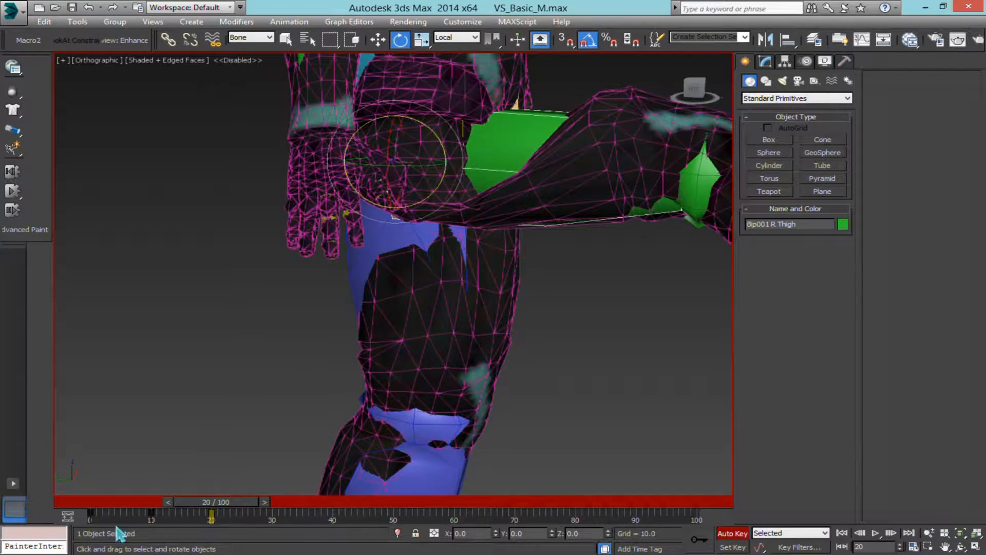
shift+drag(263, 517, 272, 513)
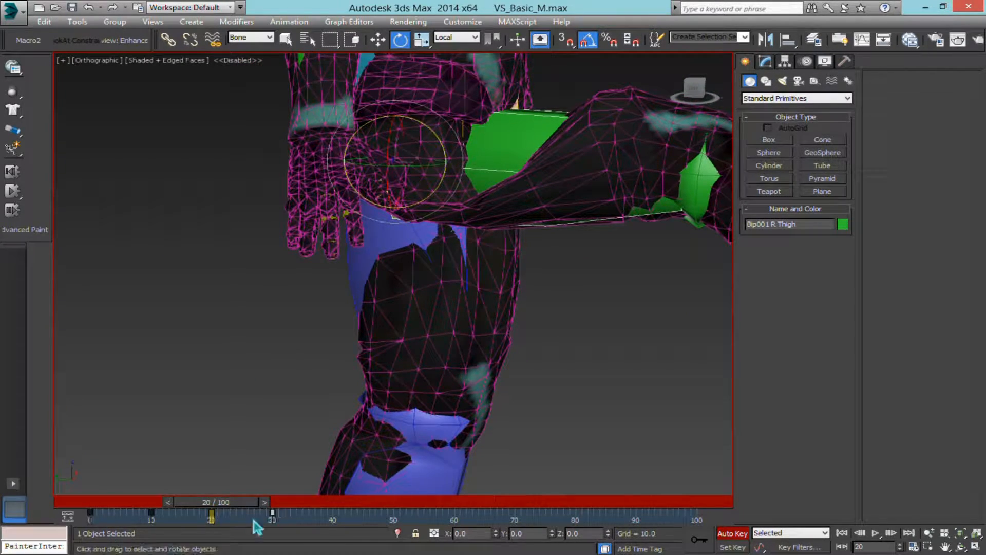
Step: Scrub through the thigh swing and examine how the hip and thigh mesh deforms from several angles
alt+middle_drag(515, 335, 418, 302)
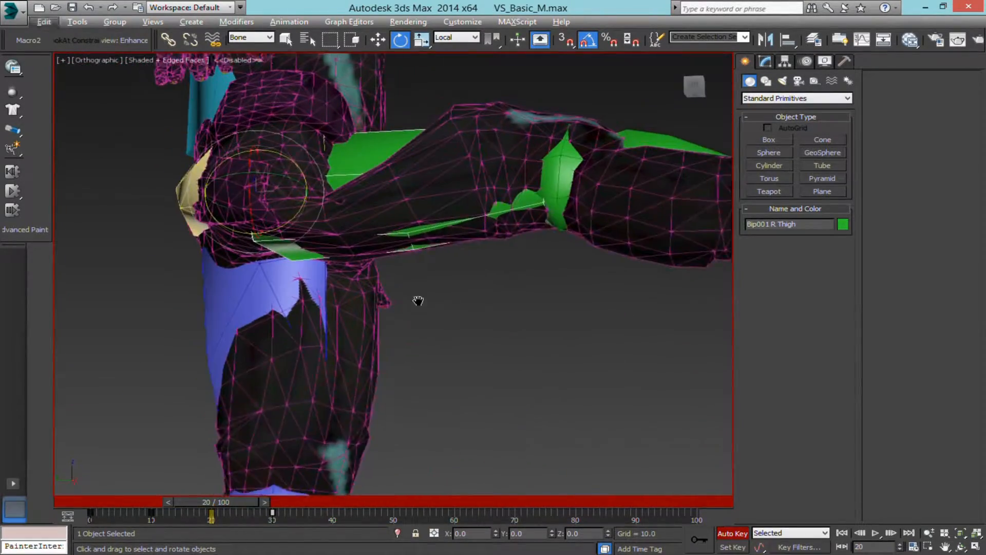
mouse_move(239, 506)
mouse_down()
mouse_move(203, 505)
mouse_move(249, 509)
mouse_move(122, 521)
mouse_move(235, 511)
mouse_up()
middle_drag(266, 303, 305, 363)
scroll(290, 319, down, 3)
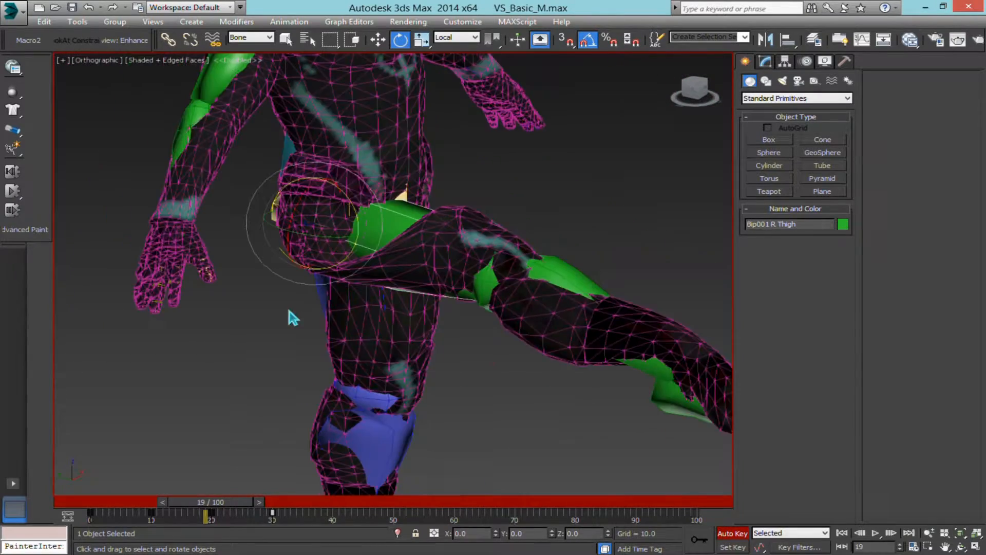
scroll(280, 300, up, 2)
drag(236, 504, 38, 506)
drag(134, 506, 103, 506)
Step: Delete all of the right thigh's animation keys with the time at frame 0
key(e)
middle_drag(279, 316, 313, 256)
scroll(312, 257, down, 5)
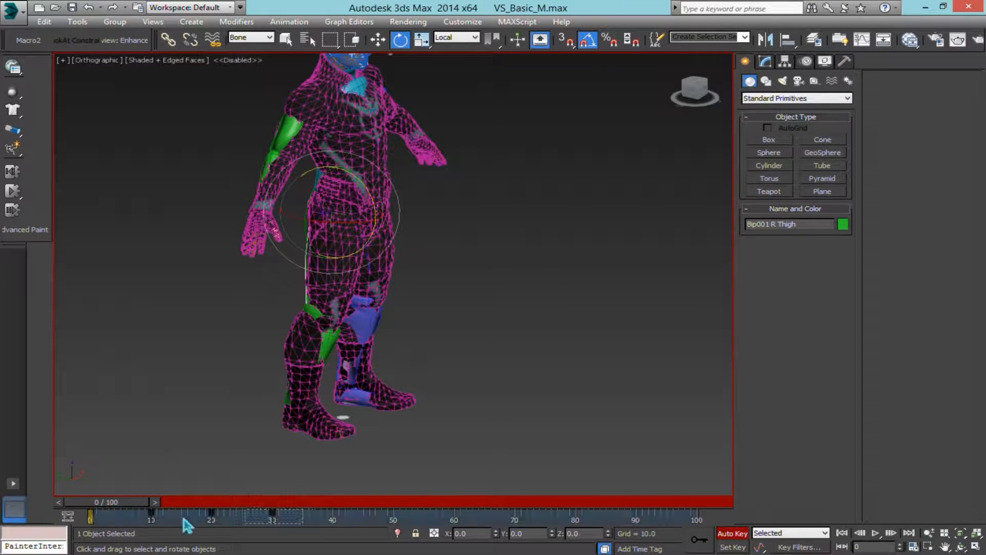
right_click(143, 520)
click(215, 448)
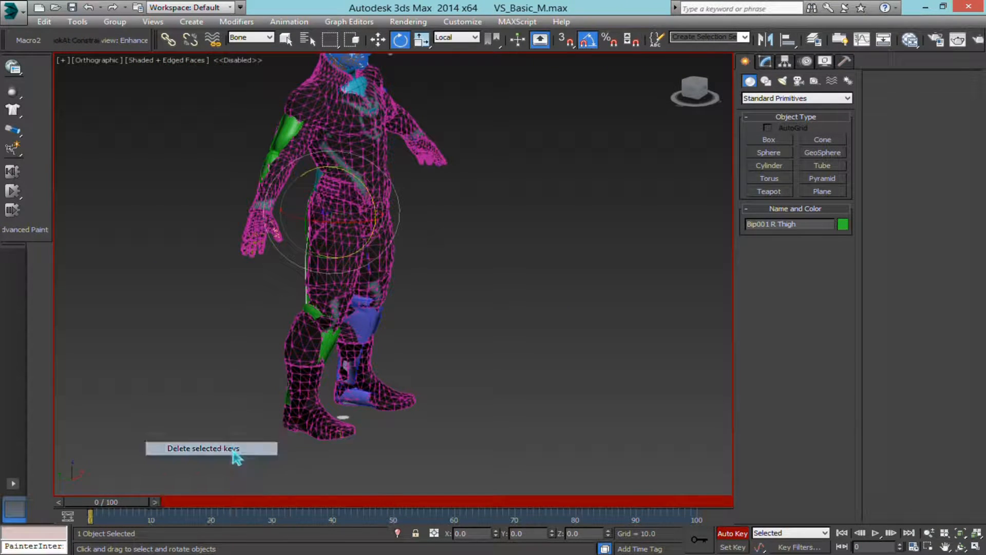
Step: Select the right calf bone, bend the knee backward at frame 10 and copy the frame 0 key to frame 20
click(321, 341)
middle_drag(321, 340, 381, 315)
scroll(381, 315, up, 5)
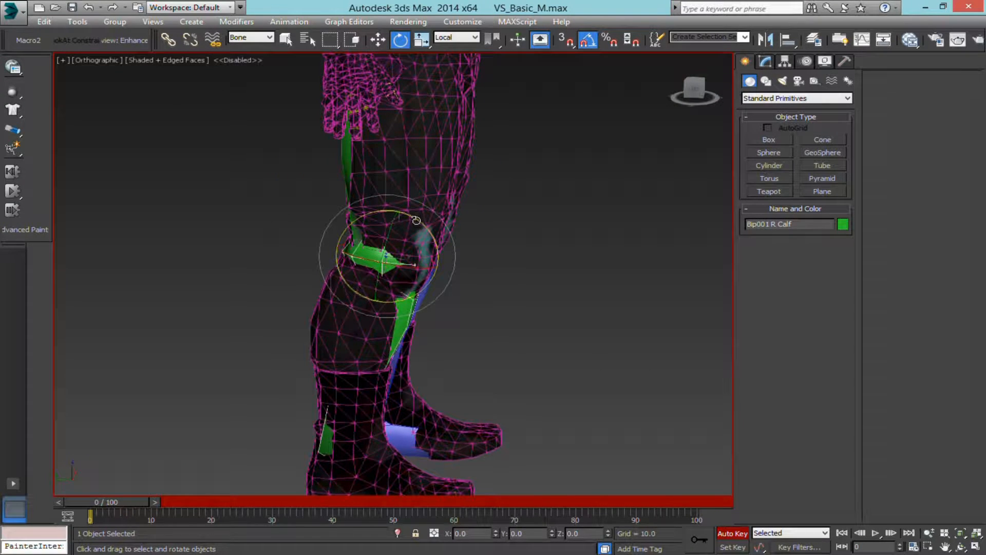
drag(105, 500, 166, 501)
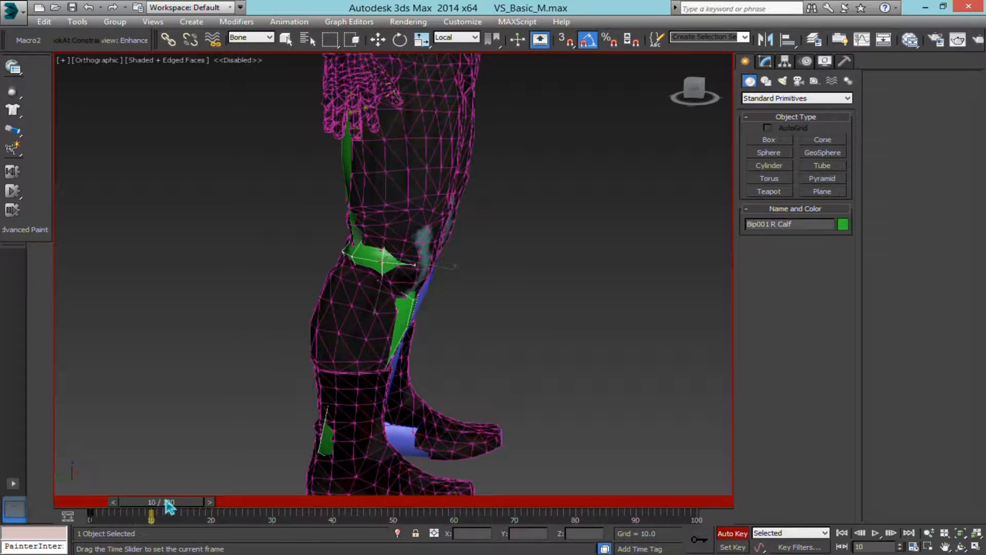
drag(415, 217, 510, 291)
drag(108, 510, 86, 524)
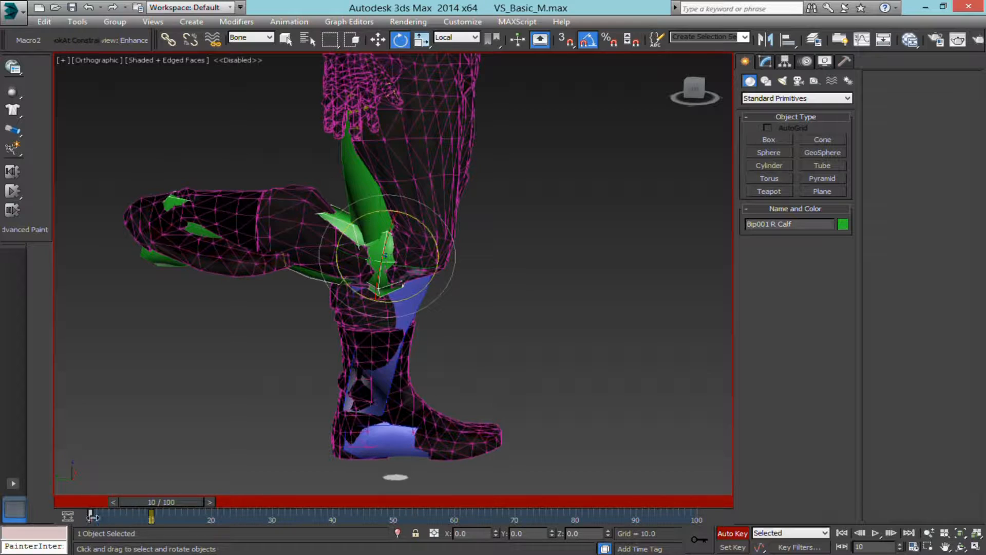
mouse_move(161, 504)
mouse_down()
mouse_move(124, 502)
mouse_move(175, 509)
mouse_move(169, 516)
mouse_up()
Step: Return to frame 0, turn off Auto Key and play the knee bend animation in a close view of the knee
key(Home)
key(e)
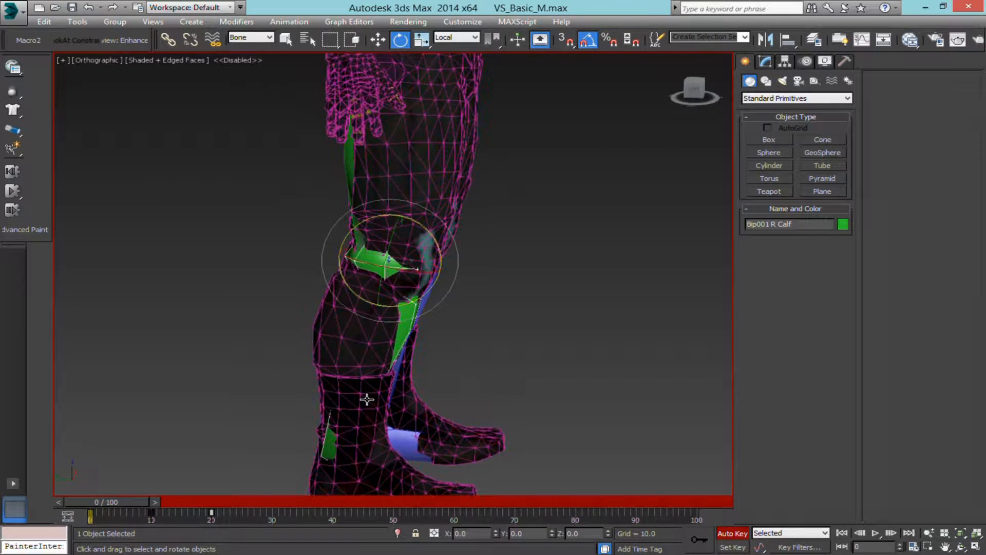
click(733, 533)
scroll(436, 205, up, 2)
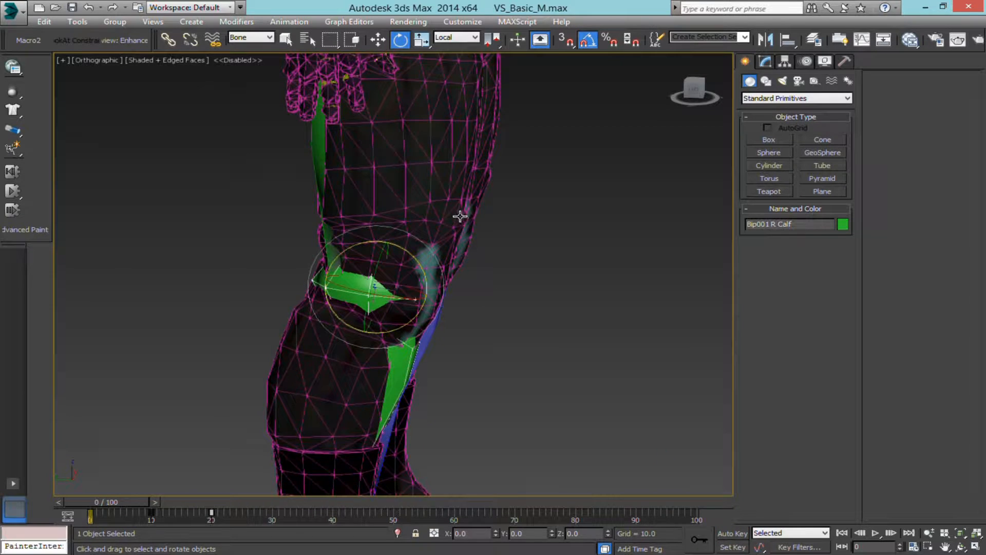
middle_drag(460, 225, 518, 204)
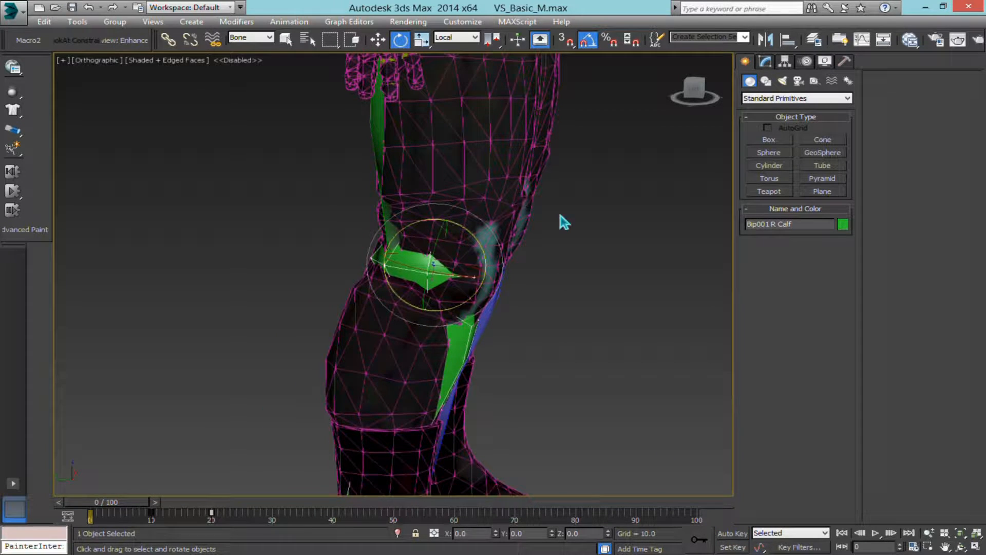
key(slash)
key(slash)
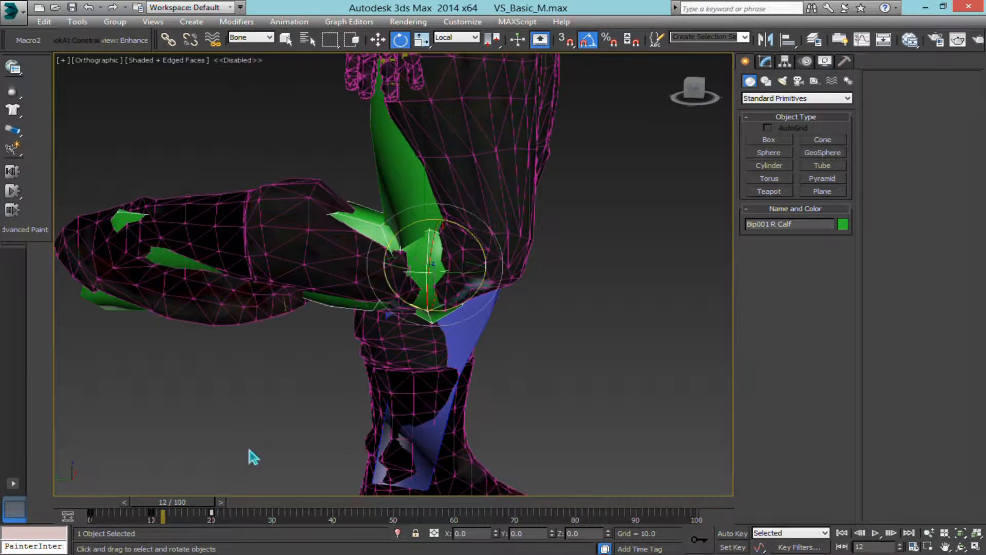
Step: Return to frame 0 and select the VS_M_BaseMesh body mesh with the selection filter set to All
drag(185, 512, 49, 511)
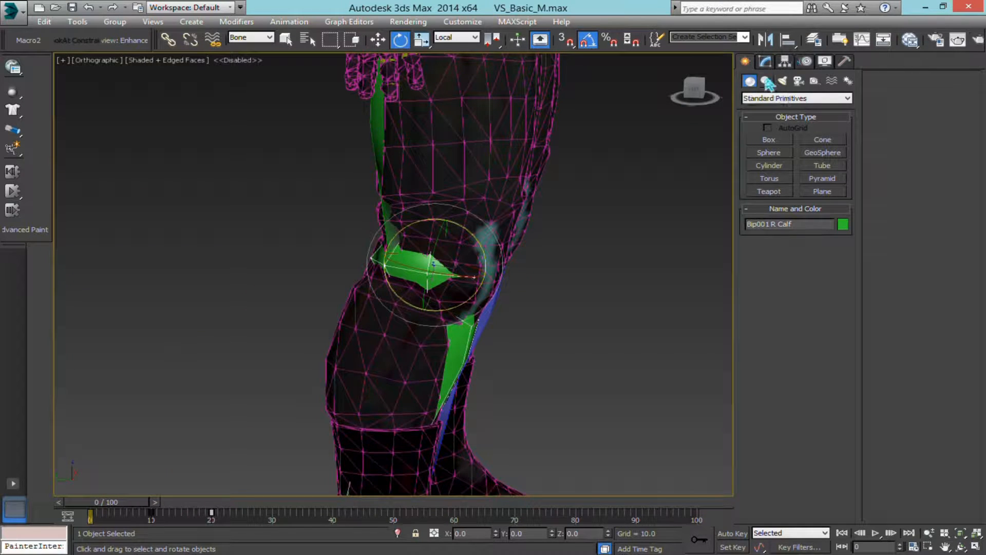
click(451, 163)
click(260, 37)
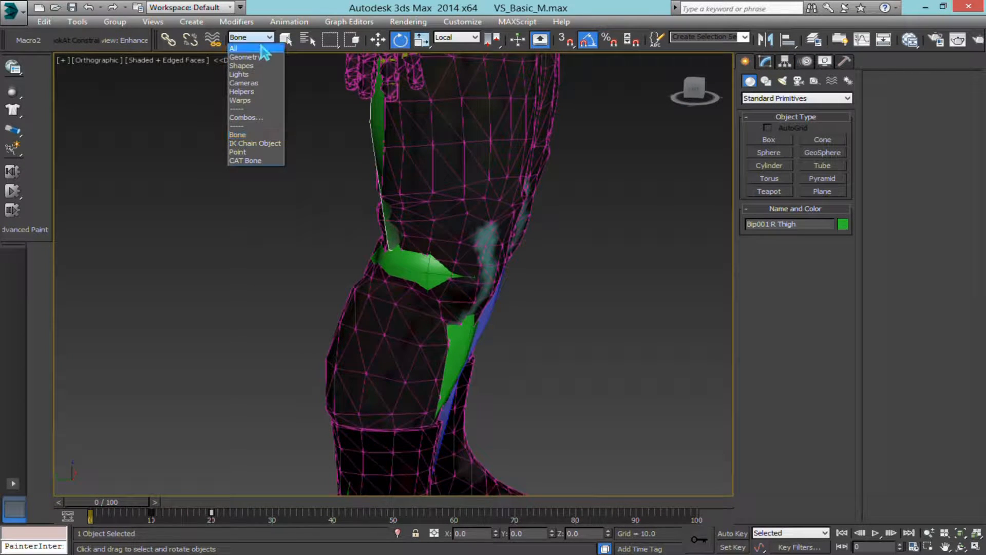
click(239, 45)
click(436, 130)
scroll(436, 130, down, 5)
middle_drag(436, 130, 548, 102)
scroll(533, 239, up, 4)
middle_drag(543, 222, 518, 214)
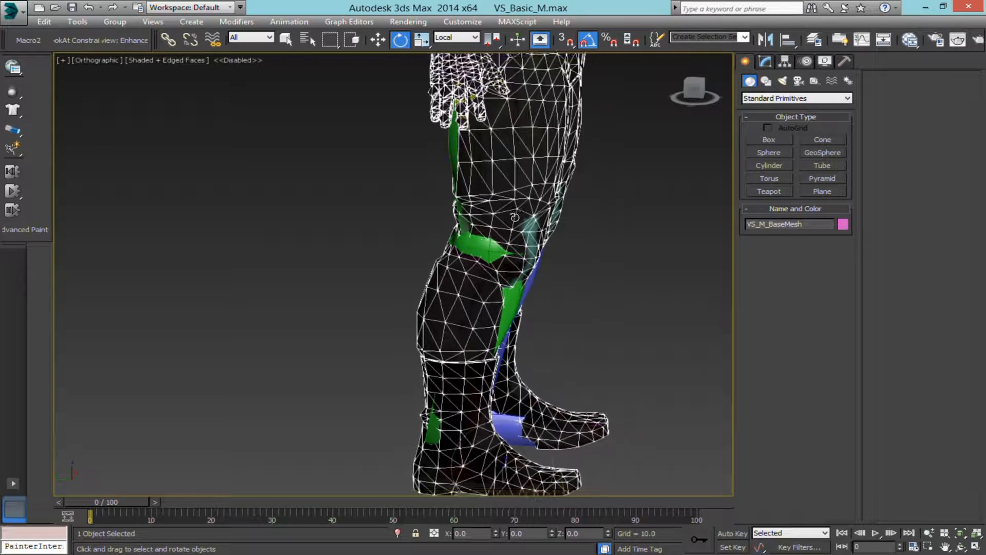
scroll(509, 215, down, 2)
Step: Enter the Polygon sub-object level of the body's Editable Mesh base beneath the Skin modifier
click(765, 61)
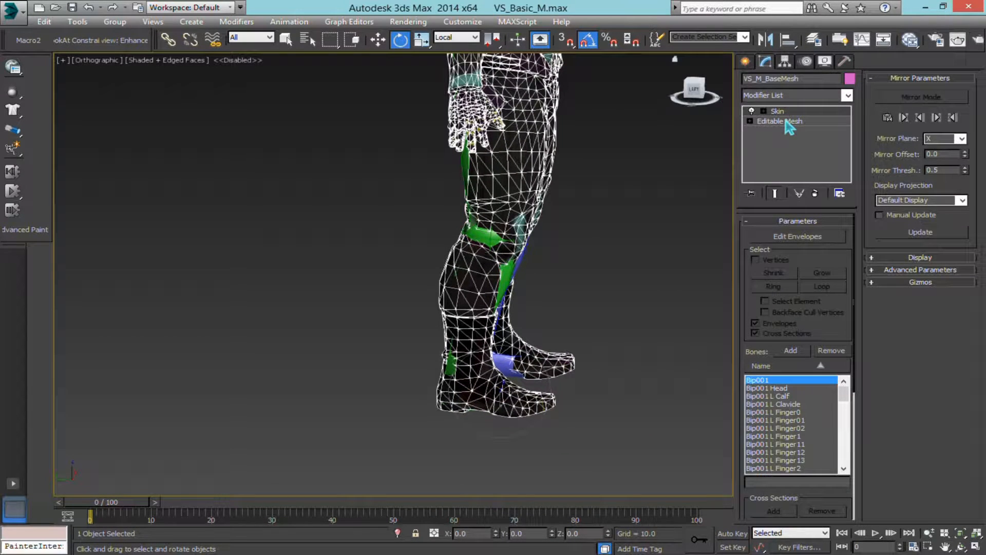
click(789, 125)
click(810, 239)
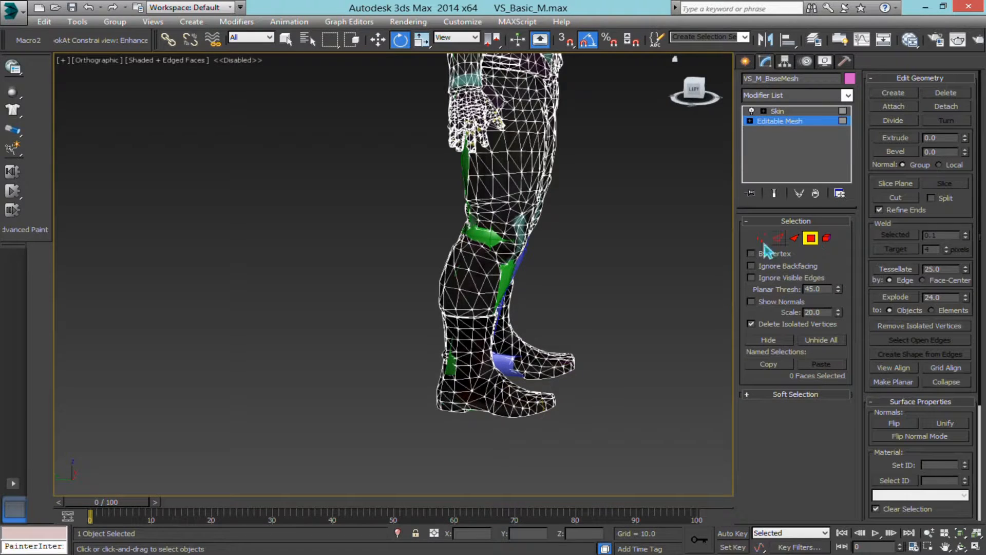
Step: Select the faces of the character's left body half in the front view and hide them
alt+middle_drag(662, 237, 556, 232)
scroll(554, 232, down, 5)
scroll(617, 321, up, 2)
middle_drag(618, 321, 531, 314)
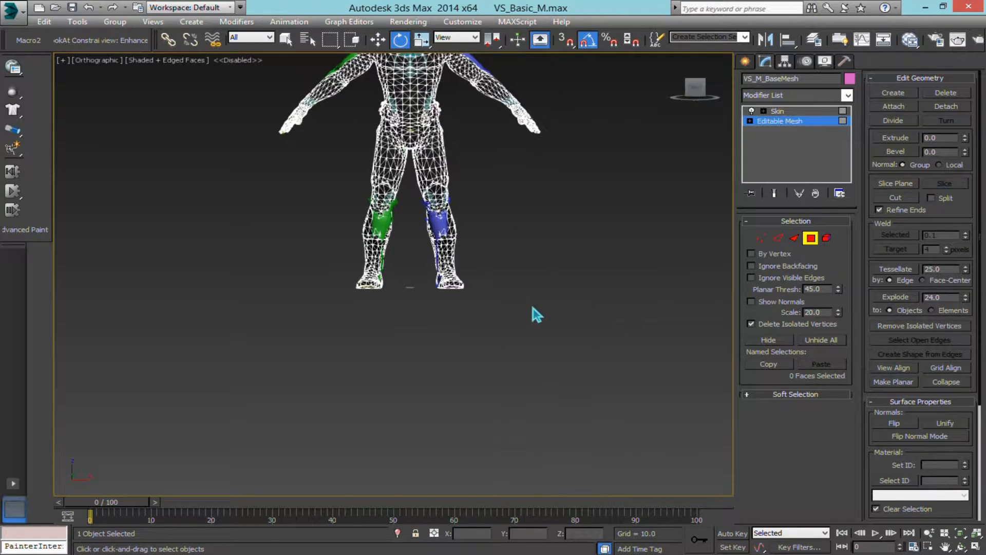
key(f)
key(z)
scroll(509, 272, down, 3)
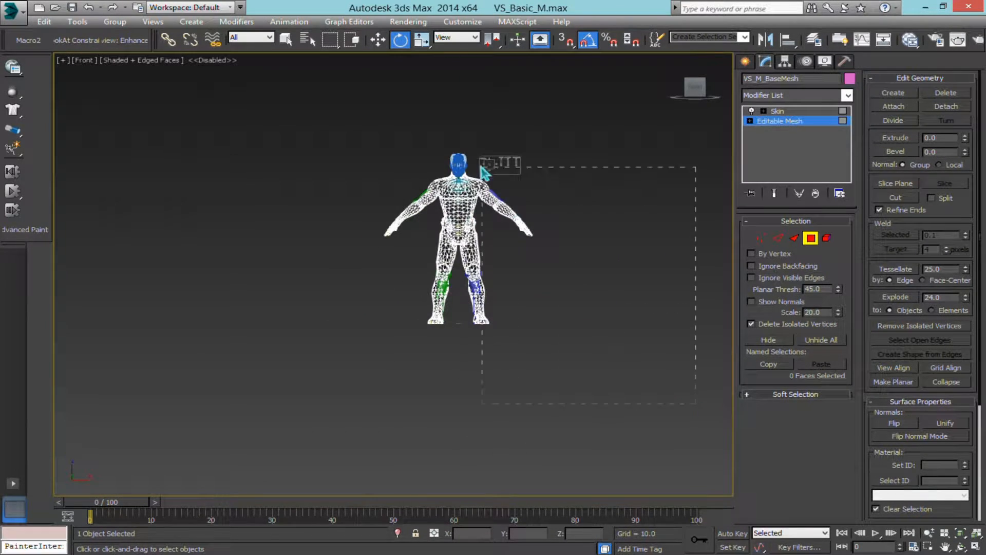
drag(468, 146, 467, 149)
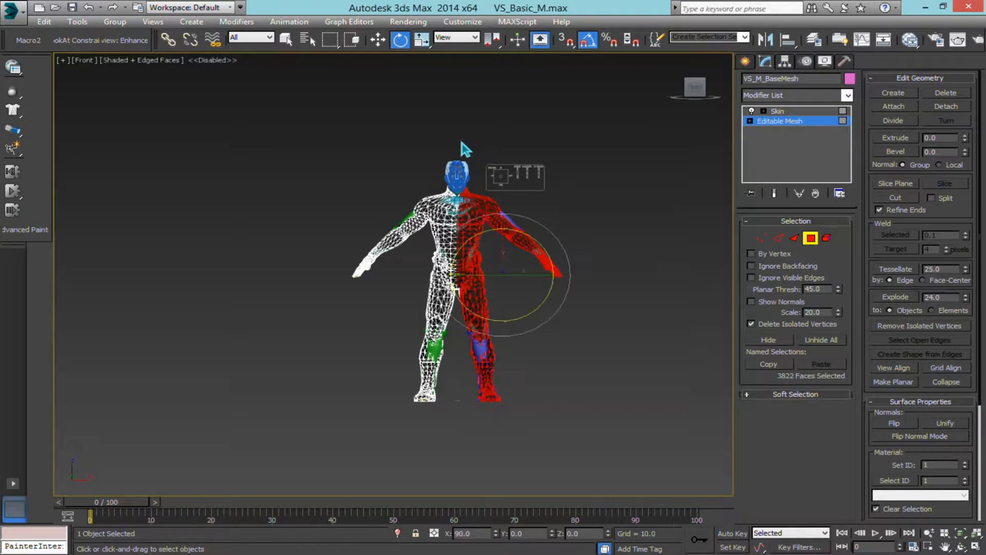
scroll(486, 216, up, 4)
middle_drag(437, 351, 439, 284)
scroll(439, 284, down, 2)
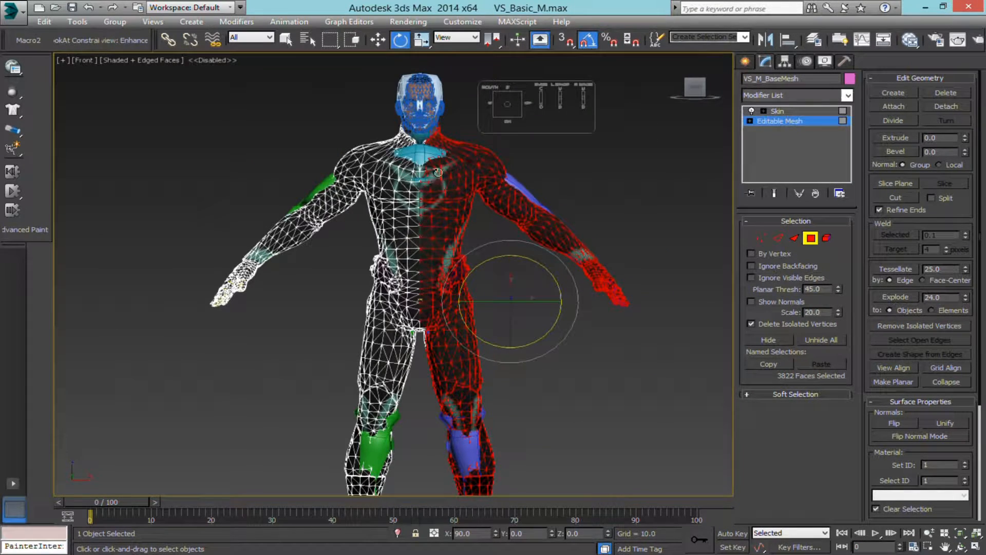
middle_drag(438, 387, 440, 330)
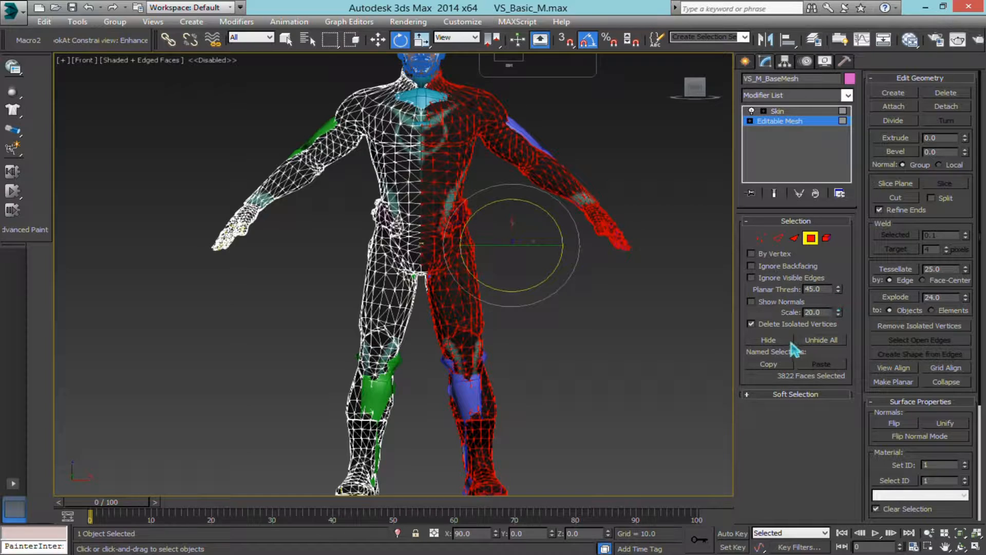
click(522, 312)
Step: Select the leftover faces that cross the centre line at the crotch and hide them
scroll(455, 277, up, 6)
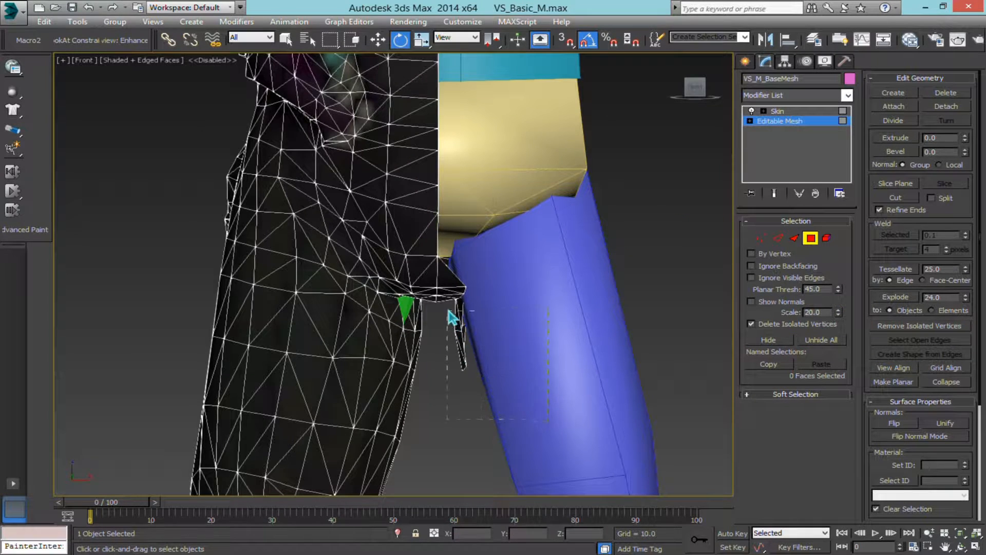
drag(452, 317, 451, 314)
click(770, 342)
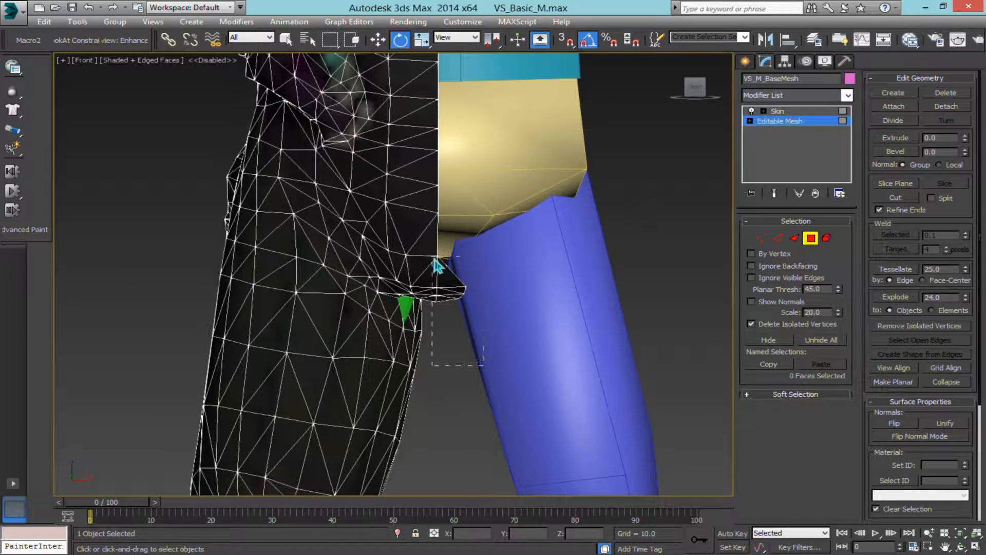
drag(435, 265, 445, 265)
click(768, 340)
scroll(493, 236, down, 5)
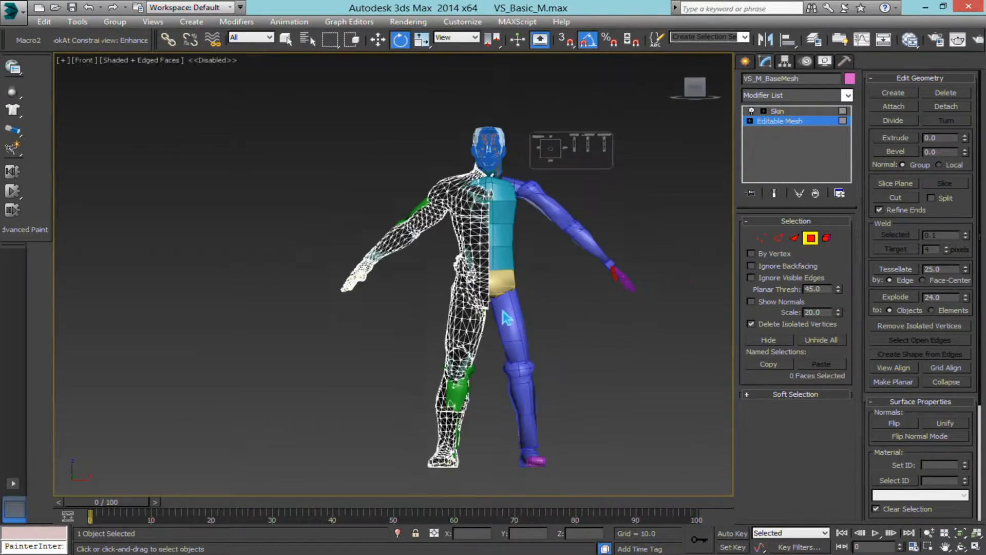
Step: Switch the front view to wireframe and hide the leftover faces along the torso's centre line
scroll(501, 178, up, 6)
middle_drag(496, 171, 231, 284)
scroll(474, 323, down, 4)
scroll(472, 293, up, 2)
scroll(272, 275, down, 3)
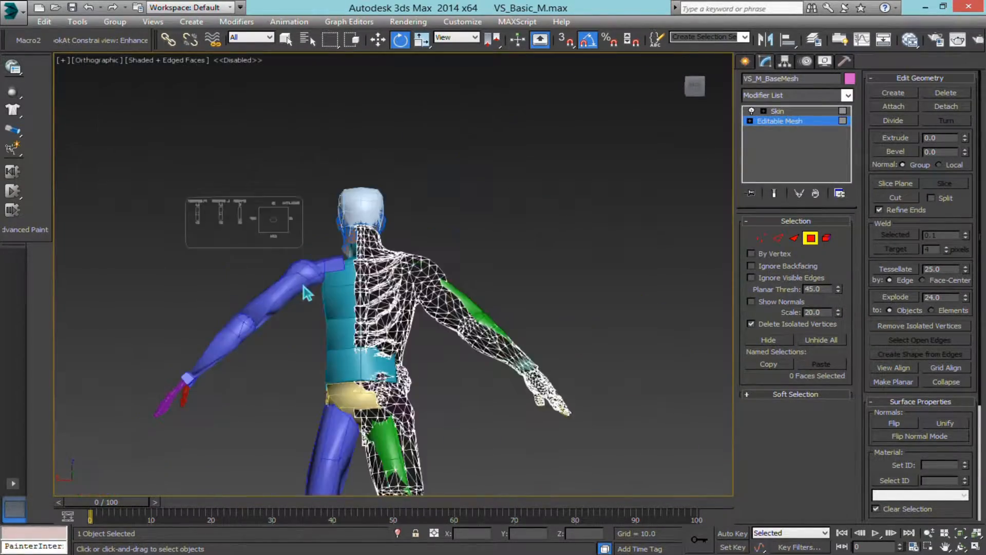
middle_drag(301, 279, 333, 224)
scroll(337, 223, up, 5)
middle_drag(420, 247, 383, 245)
key(f)
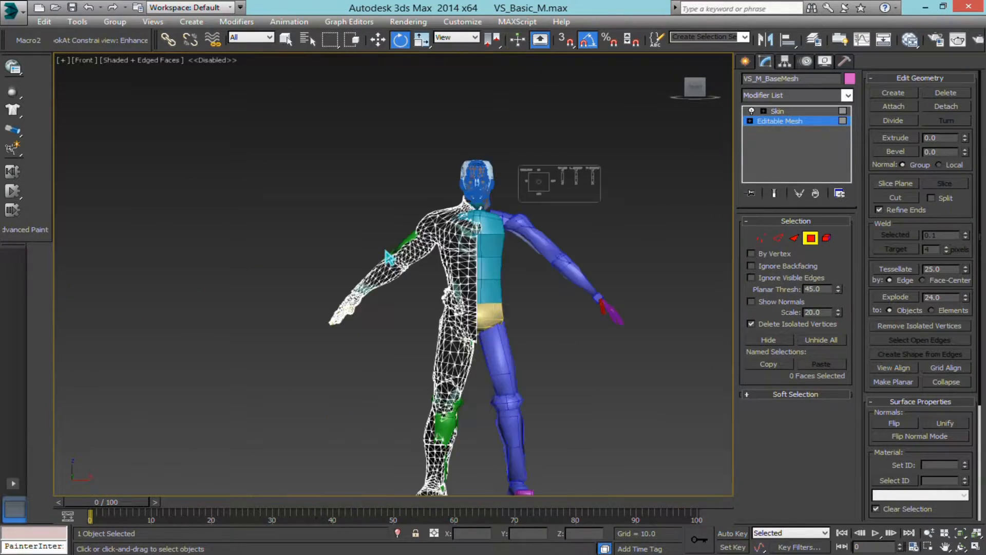
key(F3)
scroll(438, 266, up, 5)
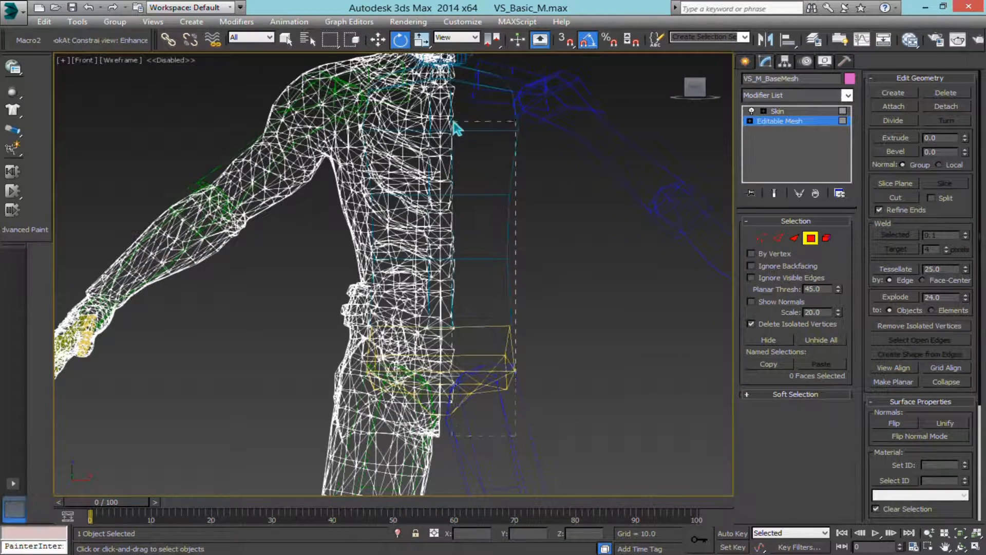
drag(454, 122, 451, 73)
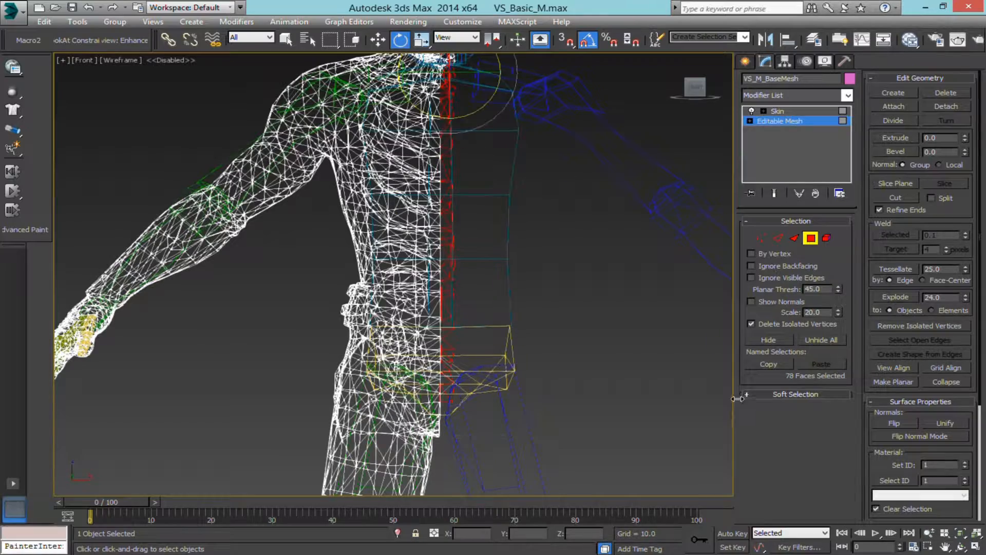
click(777, 342)
Step: Select the faces still extending past the centre line at the neck and hide them
middle_drag(629, 224, 610, 329)
scroll(571, 326, up, 5)
middle_drag(459, 170, 590, 468)
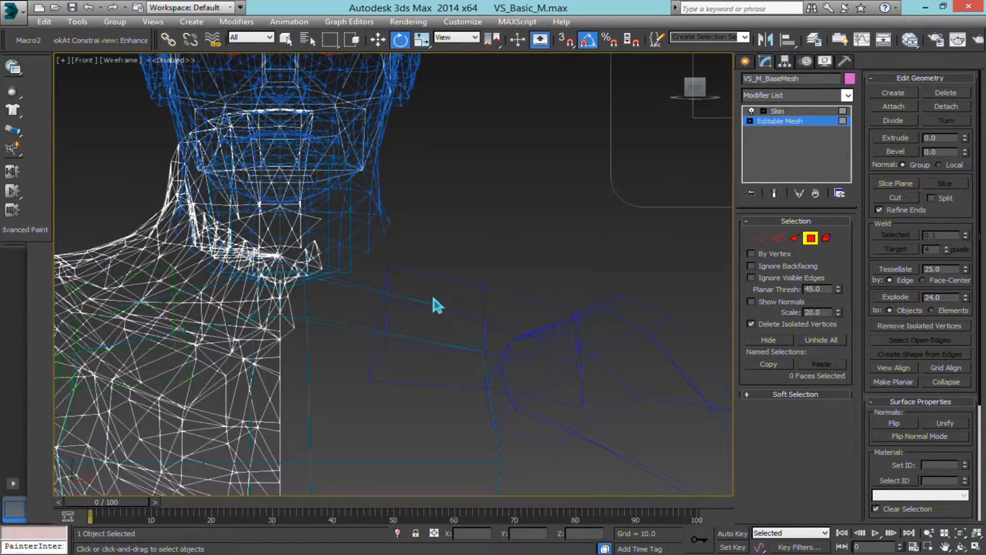
middle_drag(436, 300, 479, 313)
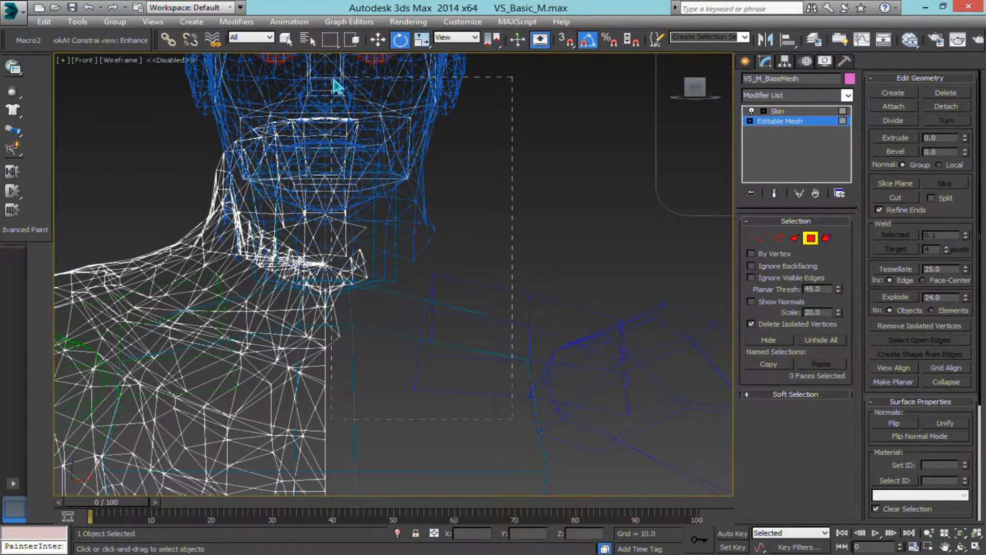
drag(333, 78, 333, 79)
click(769, 341)
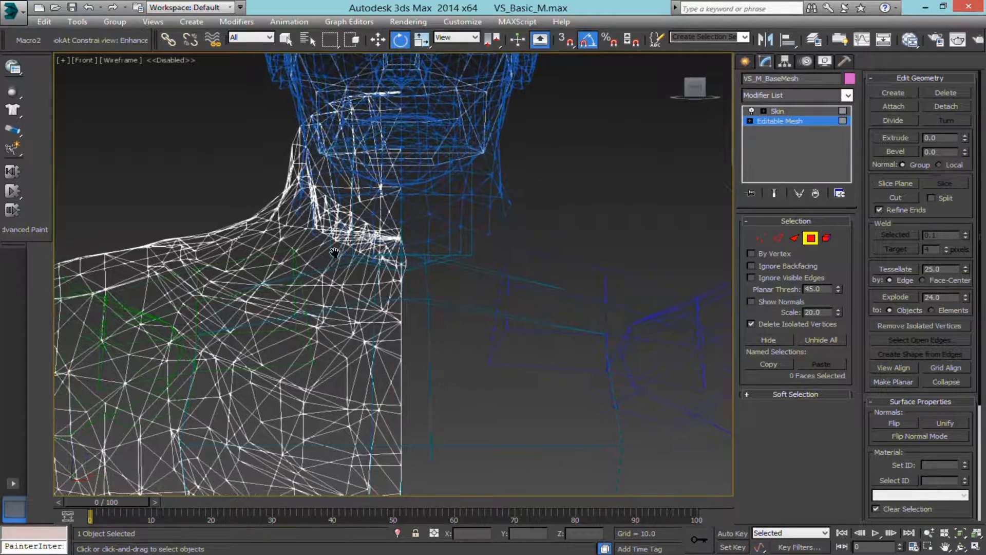
Step: Hide the last small group of faces crossing the centre line at the base of the neck
scroll(489, 254, up, 5)
scroll(352, 279, down, 2)
scroll(248, 323, up, 3)
middle_drag(245, 316, 474, 275)
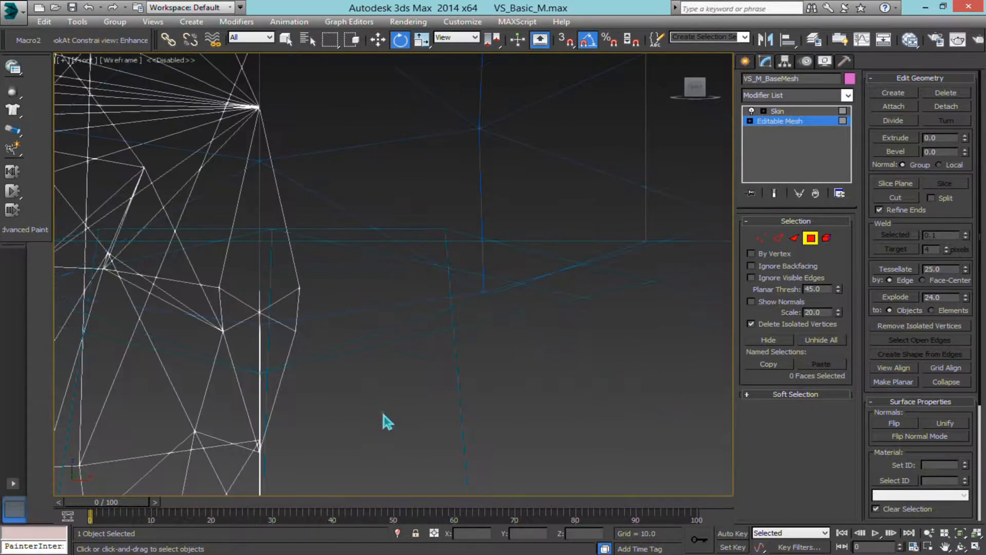
drag(383, 414, 281, 219)
click(777, 342)
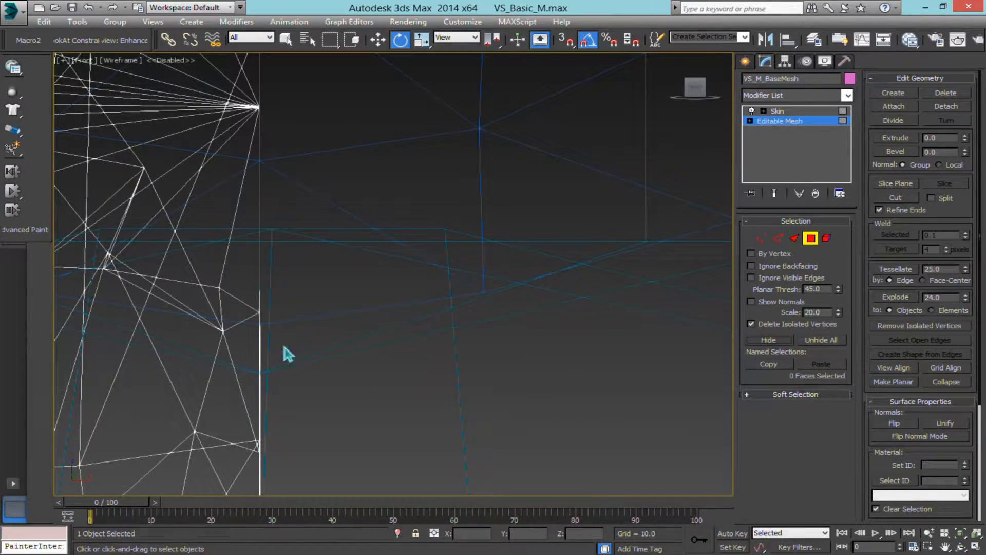
Step: Check the centre line down to the legs for leftover faces and leave mesh face editing
scroll(309, 354, down, 4)
scroll(463, 486, up, 2)
scroll(437, 303, up, 4)
scroll(437, 305, up, 6)
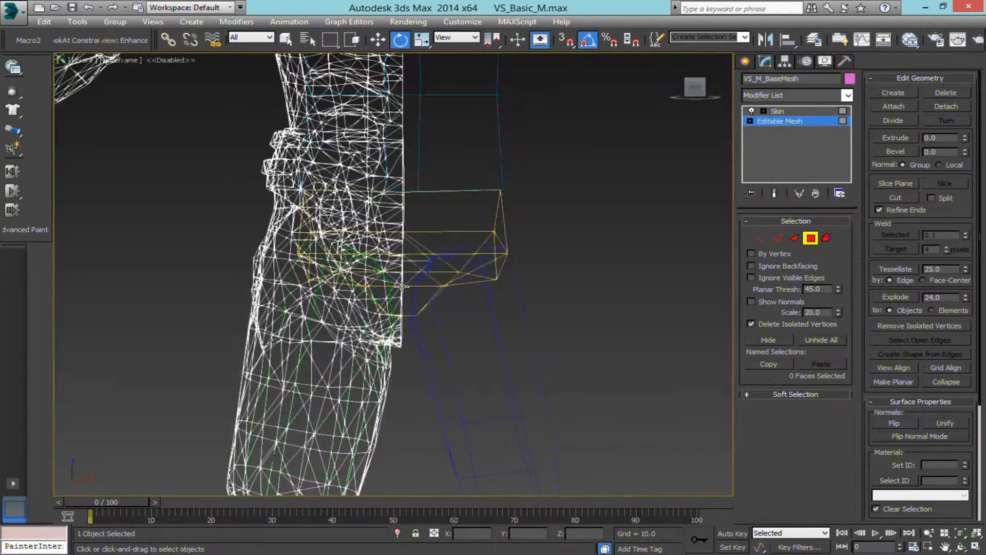
scroll(477, 287, down, 5)
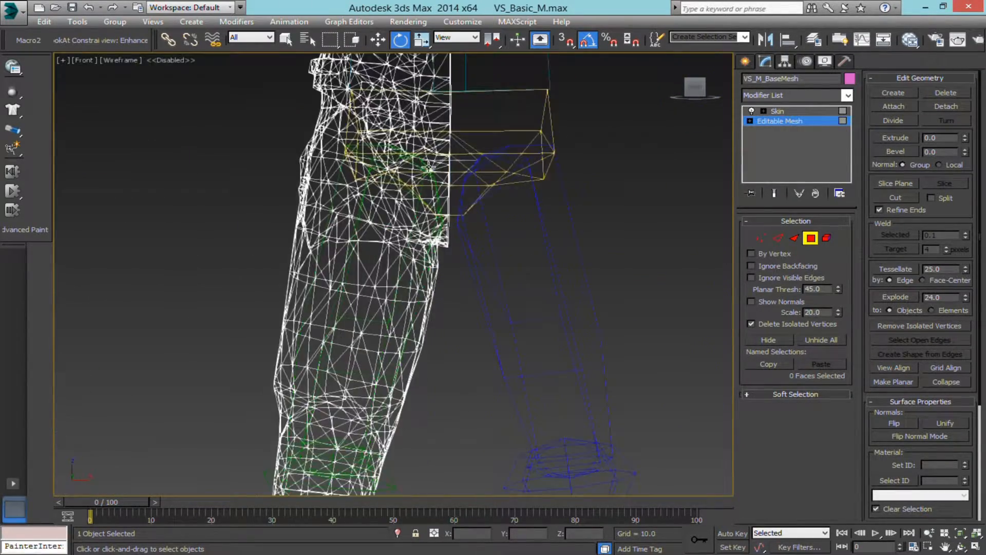
scroll(462, 228, up, 5)
click(746, 61)
Step: In the shaded front view, select the biped's left arm and leg bones, leaving the spine and pelvis out
scroll(481, 288, down, 5)
middle_drag(480, 289, 515, 269)
mouse_move(124, 500)
mouse_down()
mouse_move(219, 500)
mouse_move(118, 503)
mouse_up()
key(l)
key(z)
mouse_move(484, 246)
middle_down()
mouse_move(506, 320)
mouse_move(522, 310)
mouse_move(431, 289)
middle_up()
key(F3)
key(f)
key(z)
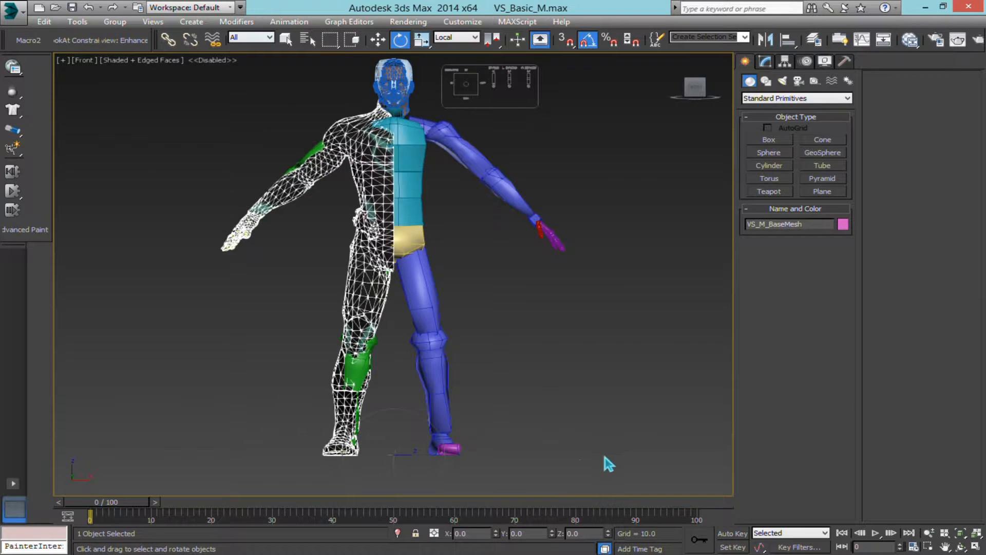
drag(581, 459, 426, 140)
drag(415, 107, 419, 116)
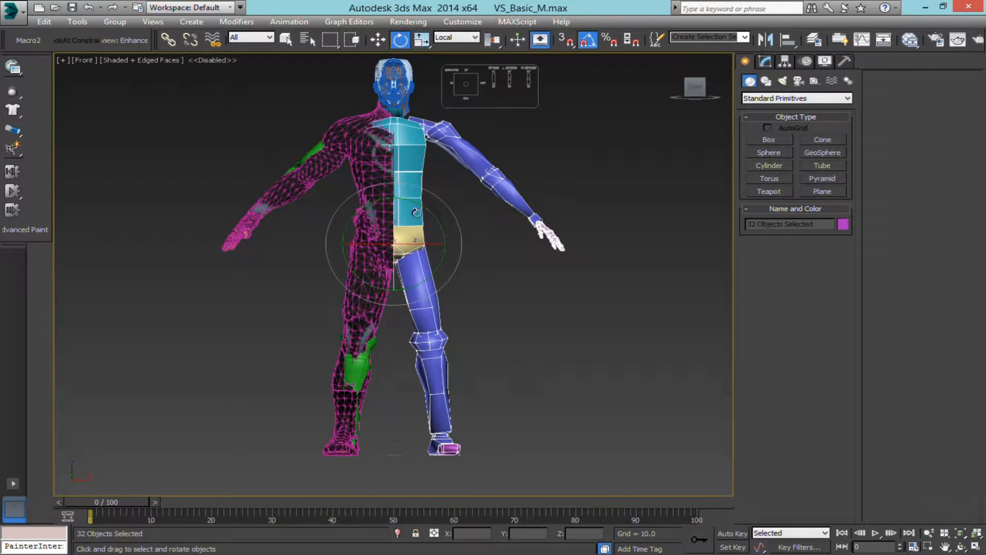
alt+click(415, 241)
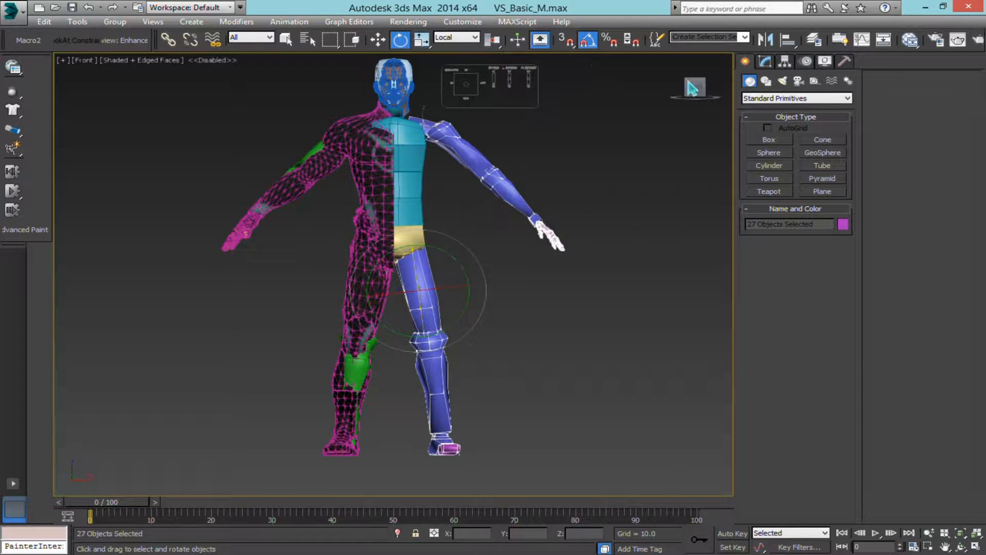
Step: Put the selected arm and leg bones on a new layer named BoneRight
click(816, 41)
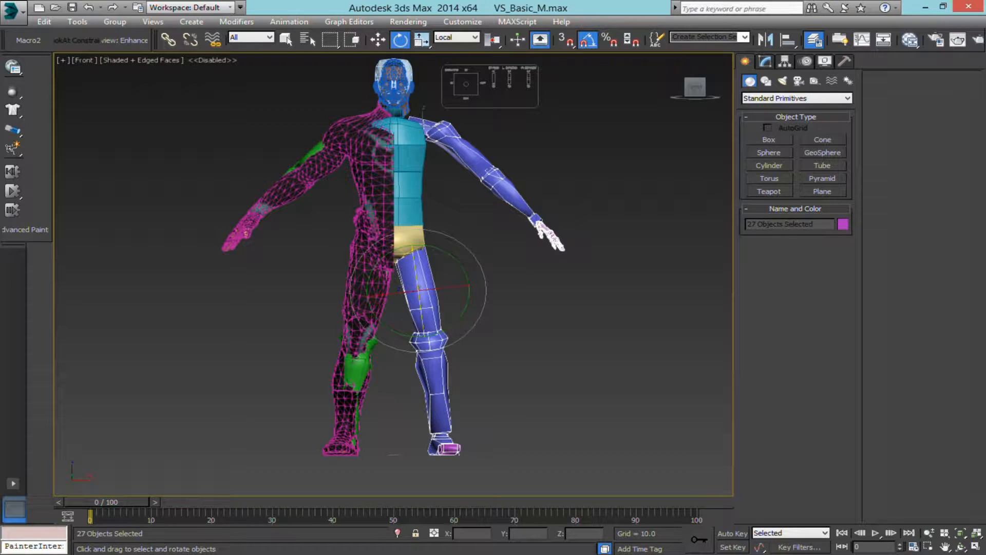
drag(622, 245, 838, 214)
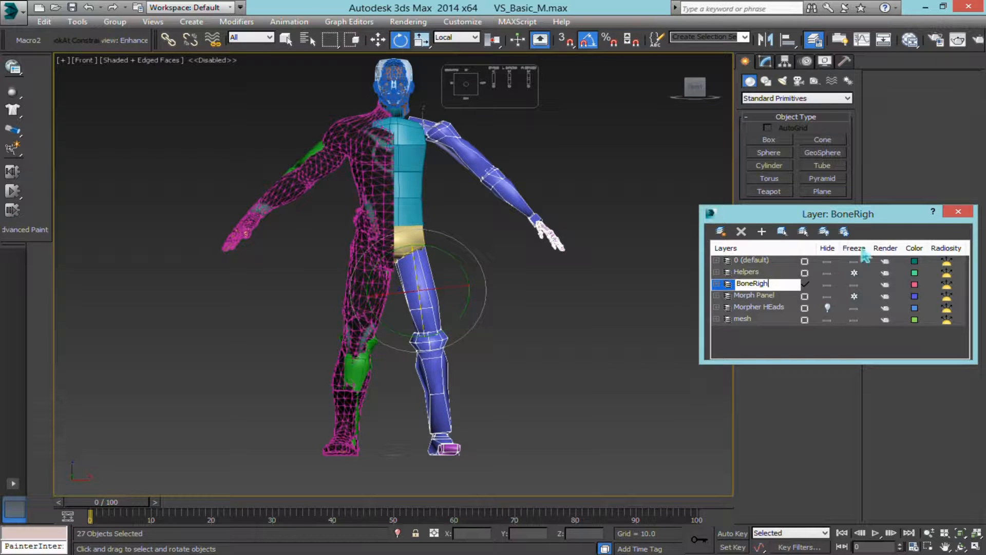
text(t)
key(Return)
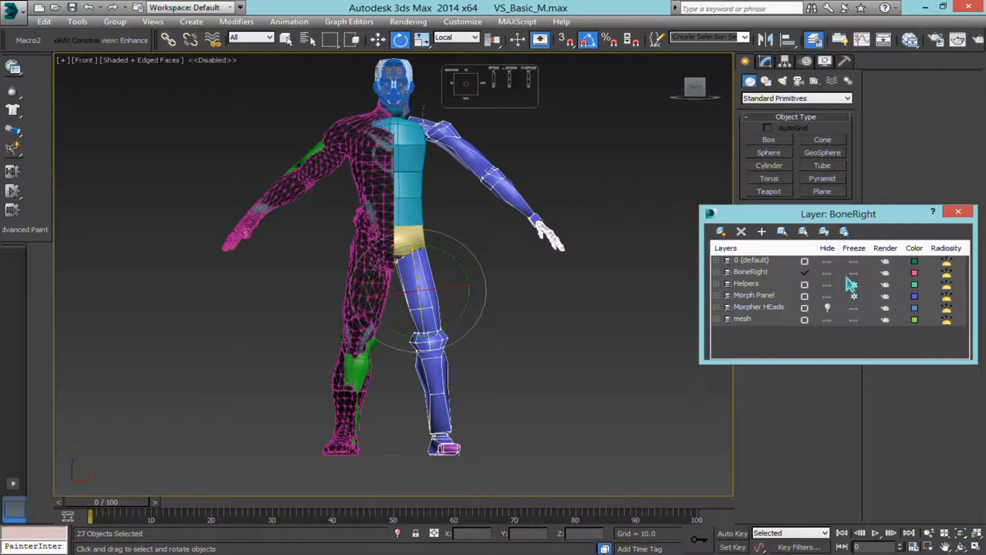
Step: Hide the BoneRight layer and make layer 0 (default) the current one
click(828, 272)
click(805, 262)
click(958, 211)
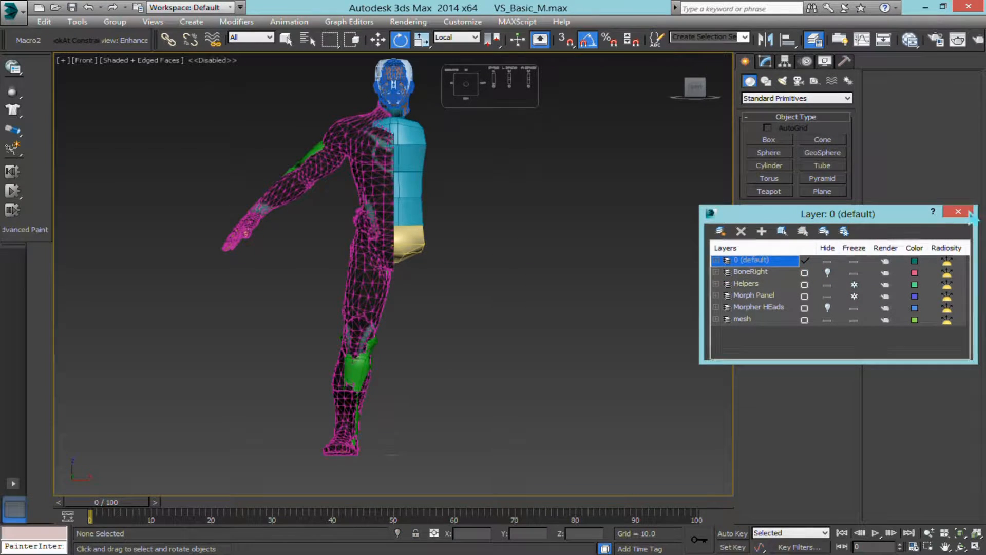
Step: Frame the right knee in the left view, select the body mesh and activate Edit Envelopes on its Skin modifier
scroll(302, 269, up, 5)
middle_drag(412, 243, 315, 193)
key(l)
scroll(388, 252, down, 7)
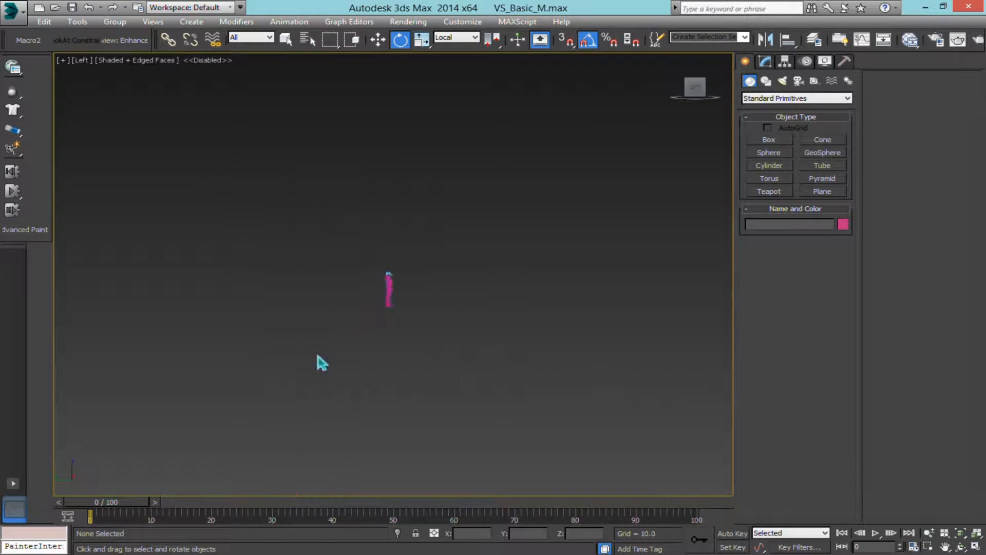
middle_drag(319, 359, 384, 180)
scroll(383, 183, up, 3)
scroll(382, 183, up, 5)
middle_drag(657, 45, 401, 345)
middle_drag(707, 77, 446, 311)
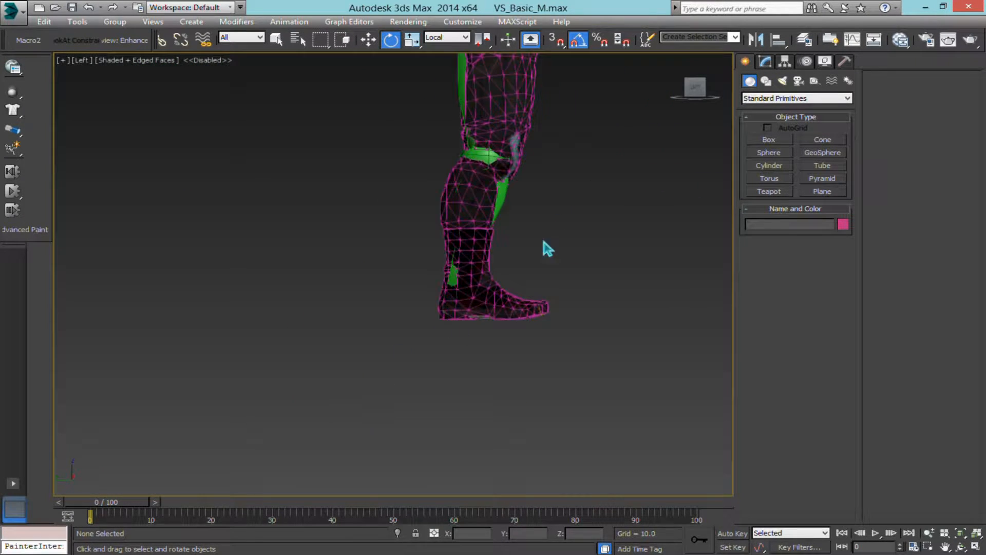
scroll(539, 234, up, 2)
middle_drag(471, 96, 414, 220)
scroll(414, 220, up, 2)
mouse_move(110, 514)
mouse_down()
mouse_move(187, 513)
mouse_move(95, 514)
mouse_up()
click(365, 165)
click(767, 62)
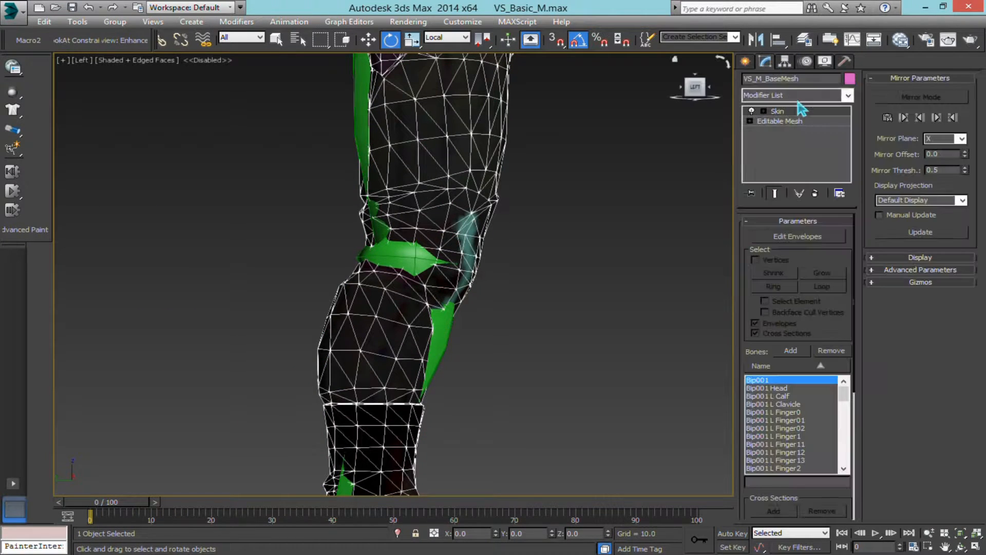
click(791, 237)
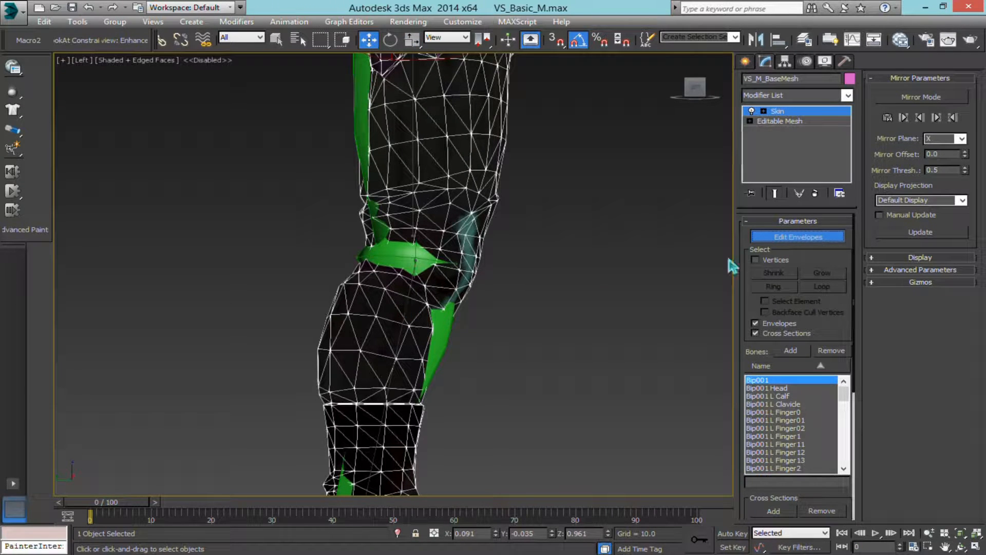
click(820, 239)
scroll(418, 302, up, 6)
click(817, 237)
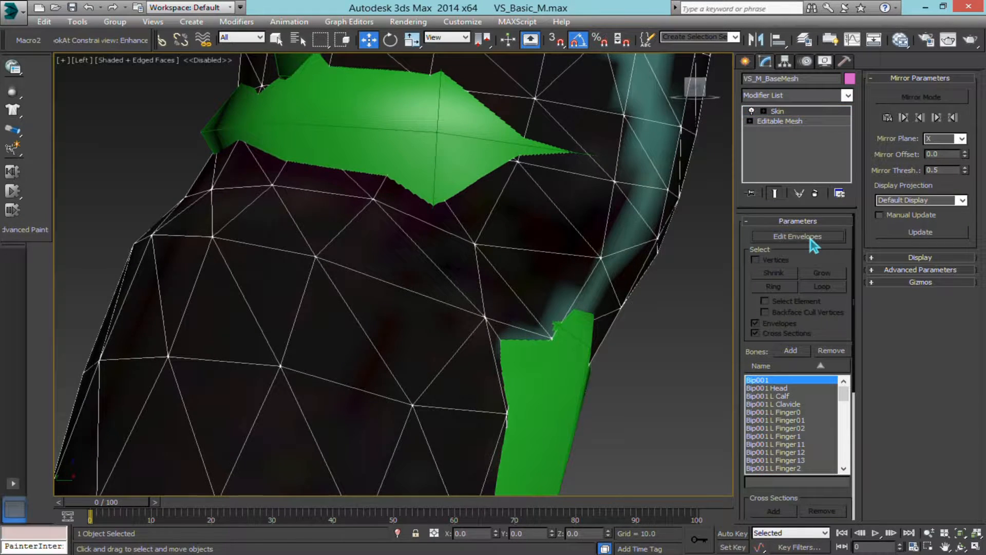
click(811, 238)
middle_drag(374, 252, 413, 269)
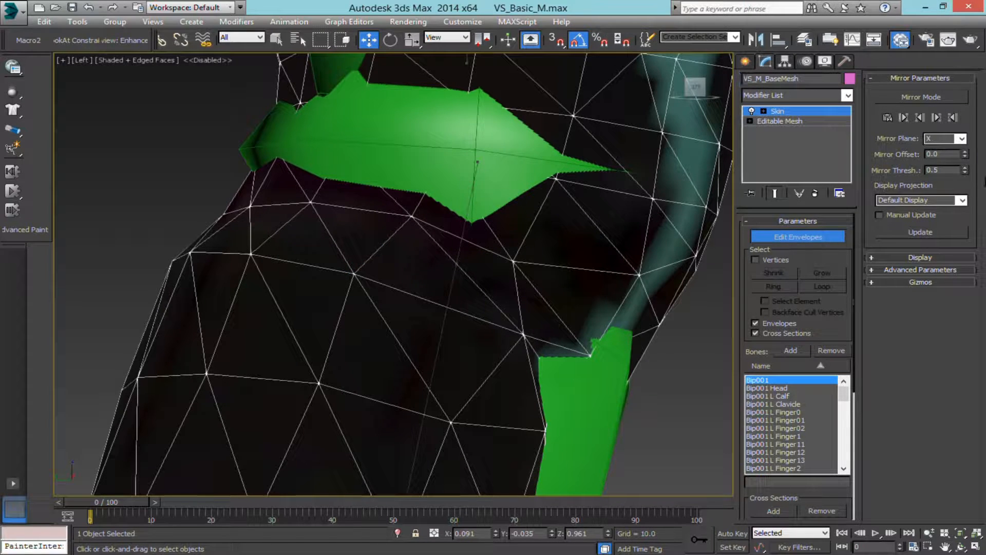
Step: Turn off the viewport display of the VS armour material so the body mesh shows without its texture
key(m)
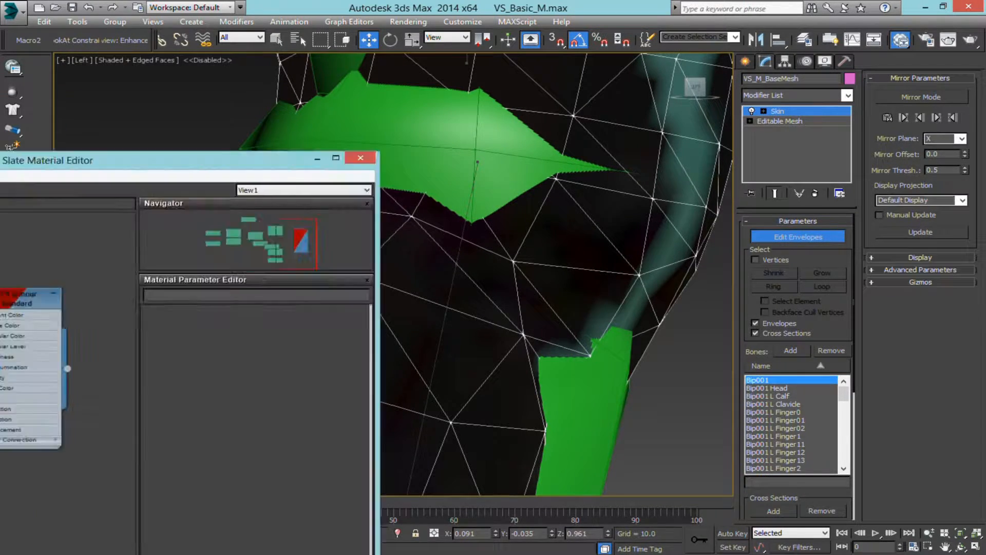
scroll(354, 270, down, 1)
middle_drag(354, 270, 439, 268)
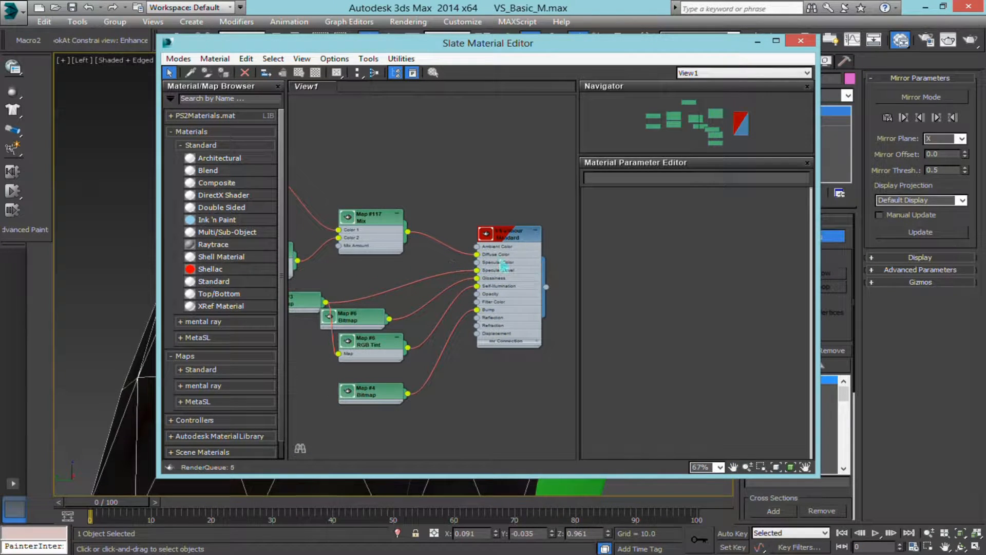
double_click(540, 256)
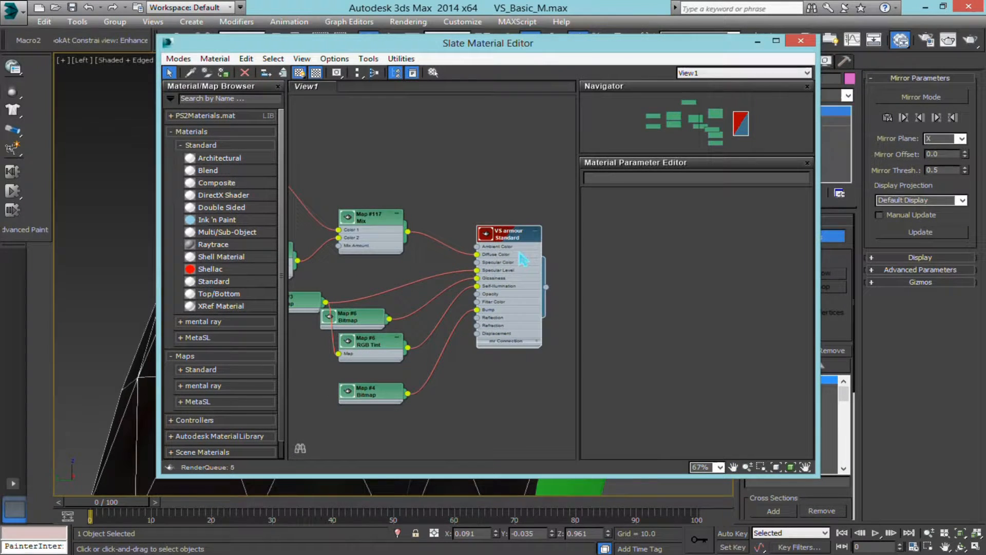
click(299, 73)
click(800, 41)
Step: Select the Bip001 R Calf envelope on the body's right leg and keep envelope editing active
scroll(452, 126, down, 8)
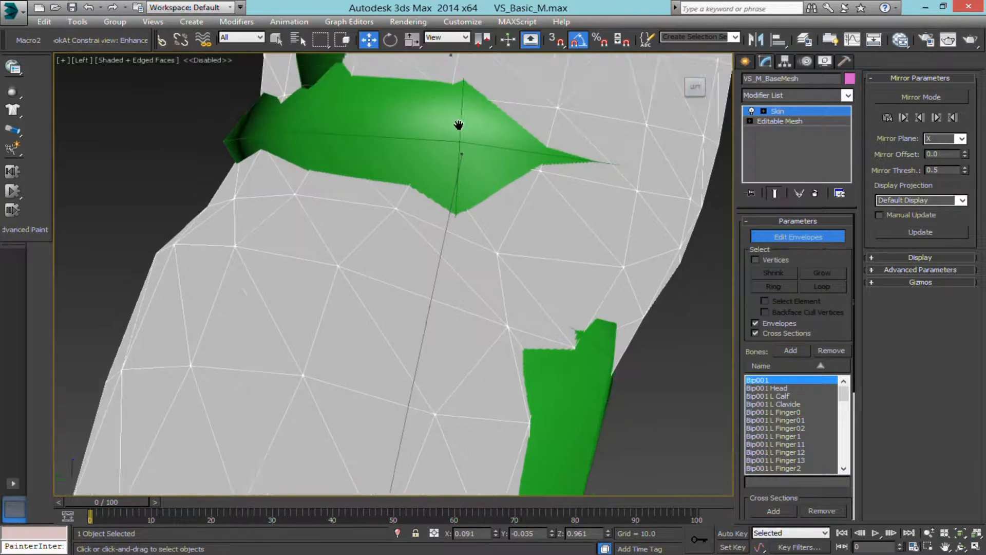
scroll(455, 168, up, 3)
click(457, 159)
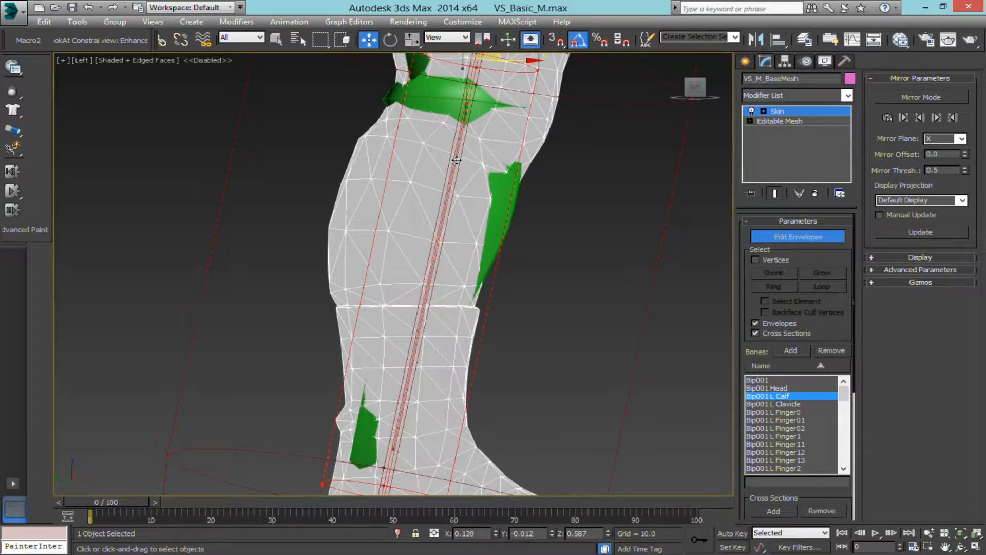
alt+middle_drag(456, 160, 425, 211)
scroll(312, 216, down, 4)
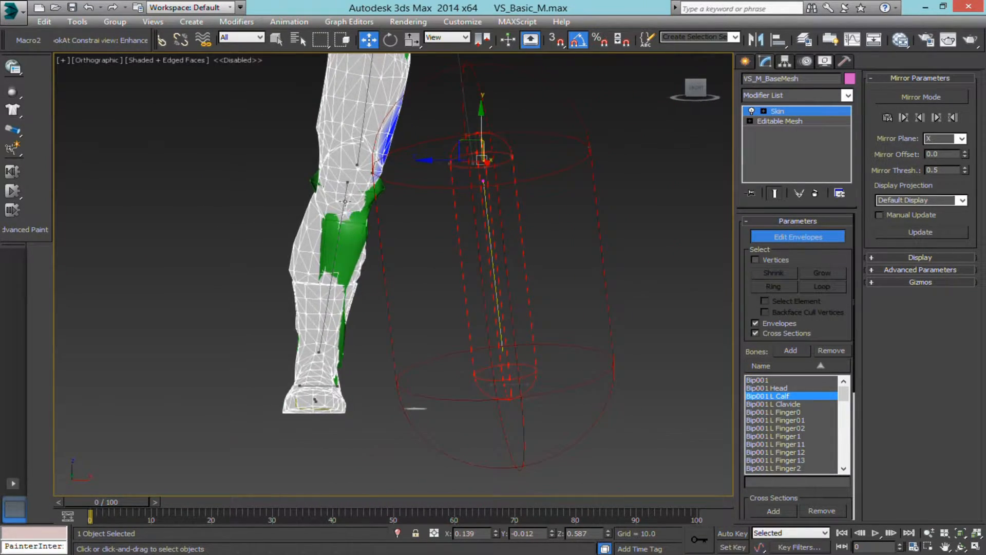
click(345, 201)
scroll(346, 201, up, 5)
alt+middle_drag(346, 201, 440, 246)
click(805, 240)
click(811, 241)
Step: Examine the right calf bone's weight colours around the knee and down to the foot, from close up and from afar
scroll(439, 247, down, 4)
scroll(436, 257, up, 2)
middle_drag(375, 266, 487, 175)
scroll(451, 218, up, 2)
scroll(500, 216, down, 3)
scroll(493, 190, up, 1)
middle_drag(548, 177, 538, 217)
scroll(490, 155, down, 3)
middle_drag(439, 204, 483, 214)
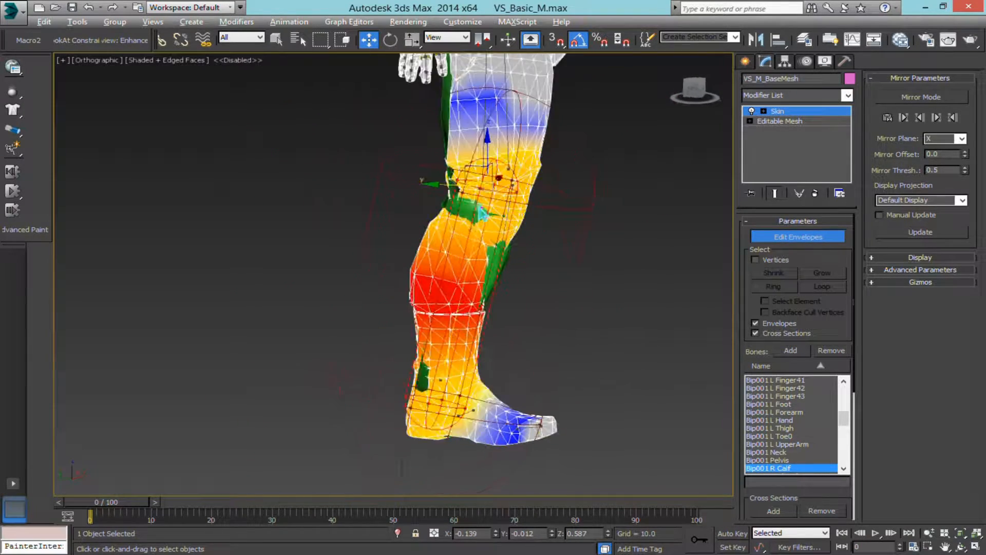
scroll(493, 250, up, 2)
scroll(491, 293, up, 2)
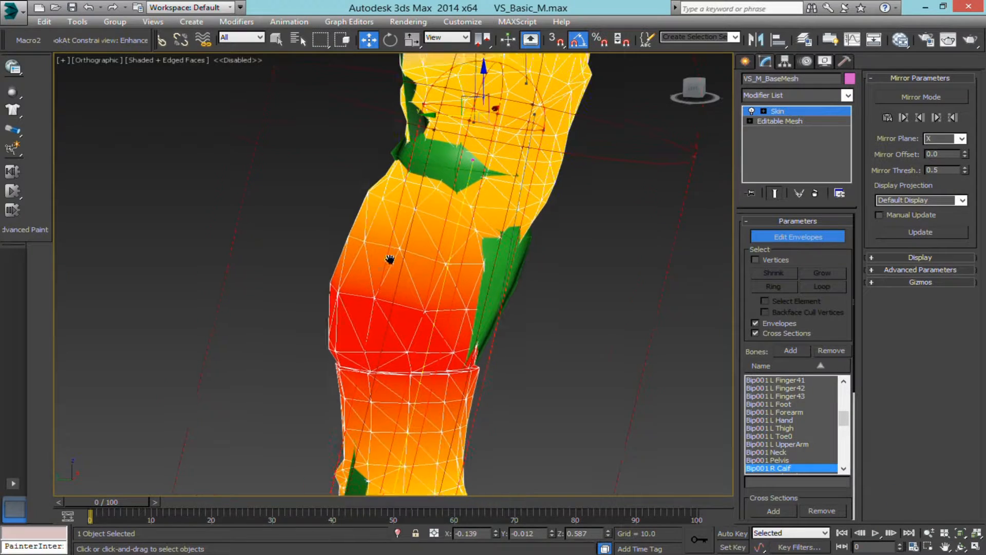
scroll(400, 263, up, 2)
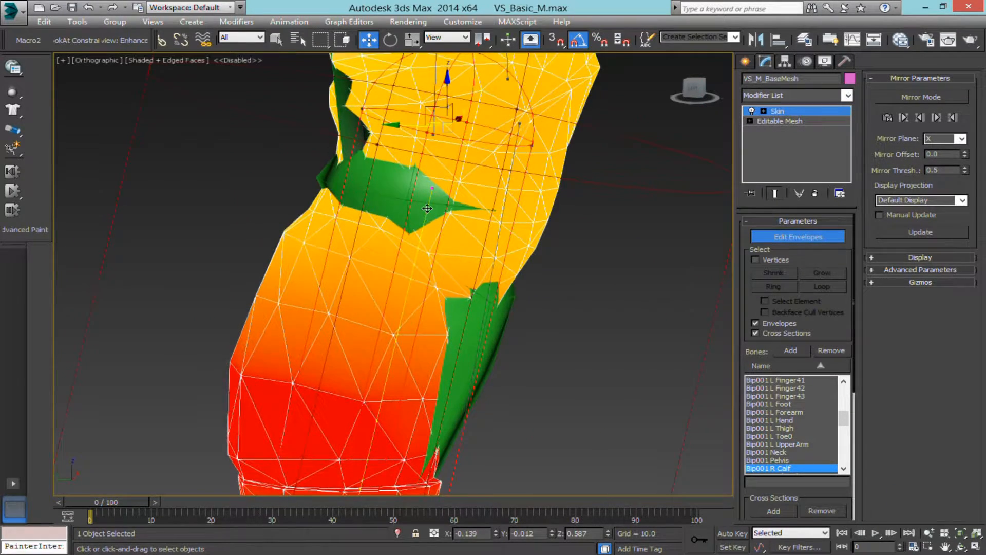
scroll(427, 208, down, 1)
scroll(427, 208, up, 1)
scroll(427, 208, down, 1)
scroll(427, 208, up, 1)
scroll(429, 206, down, 4)
middle_drag(480, 212, 486, 208)
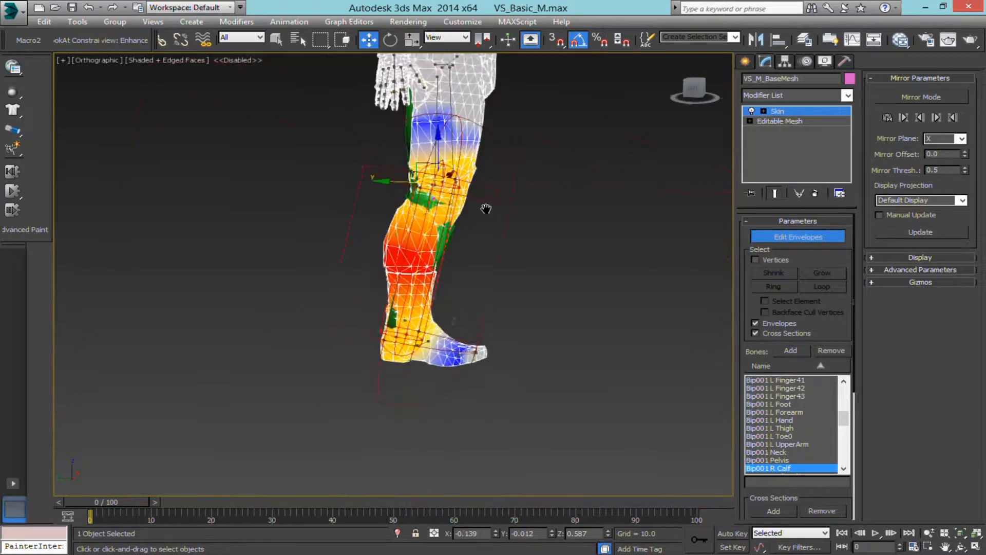
scroll(469, 201, up, 5)
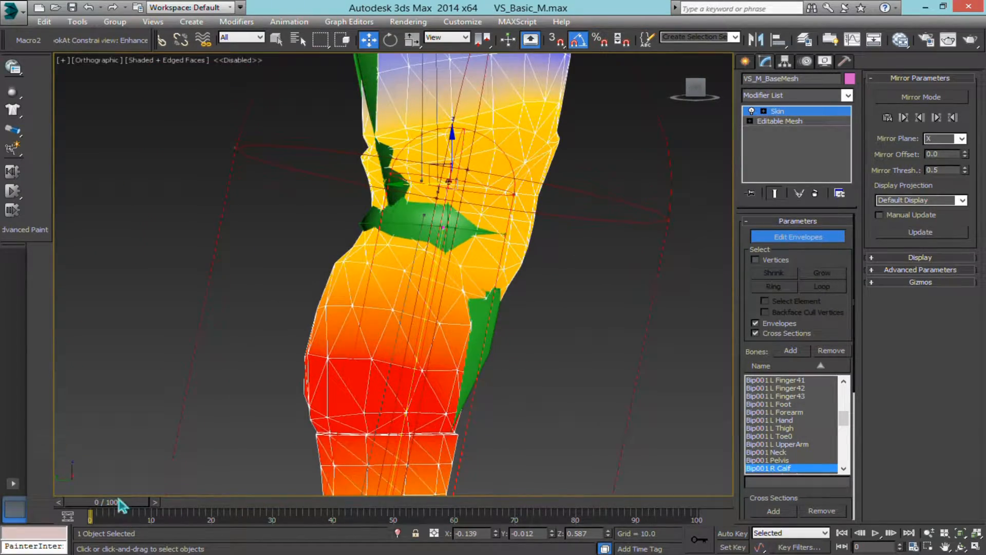
Step: Scrub the timeline back to frame 0 and inspect the calf's weighting between the knee, shin and foot
drag(122, 506, 75, 535)
middle_drag(381, 364, 383, 255)
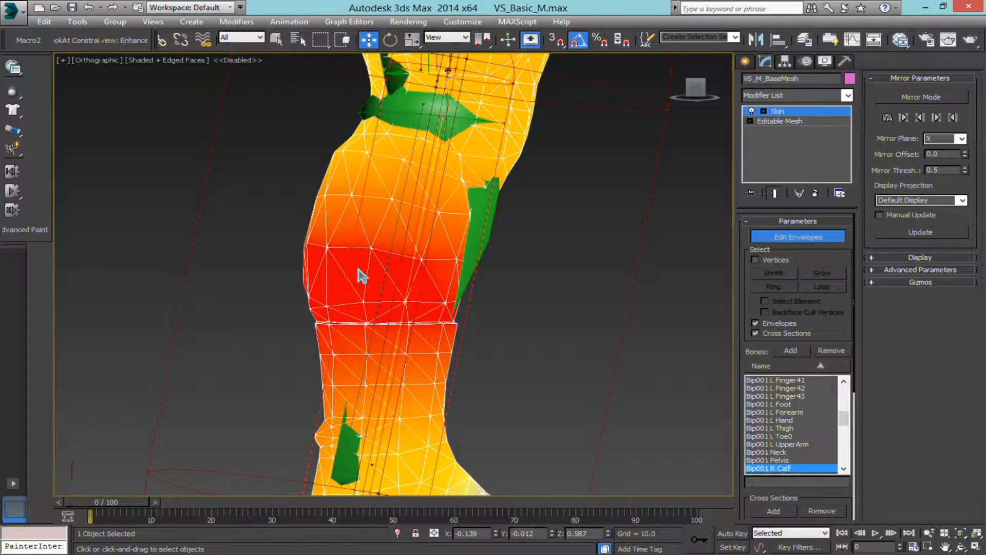
scroll(385, 266, up, 4)
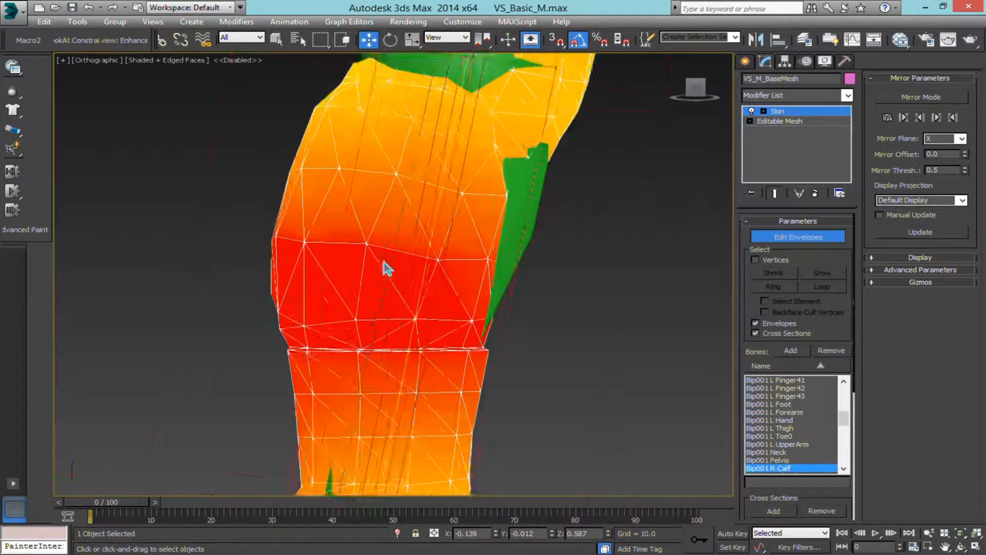
scroll(276, 264, down, 4)
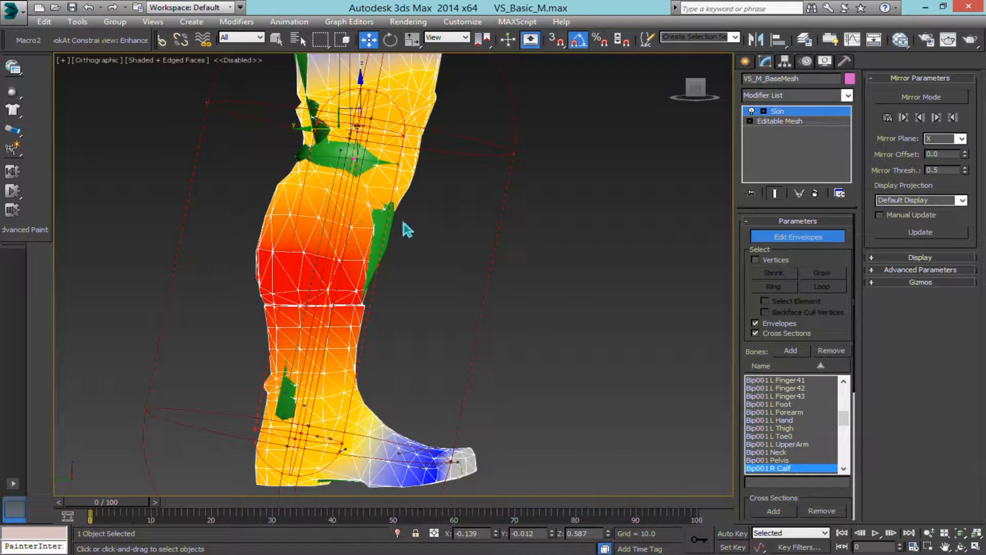
middle_drag(300, 226, 353, 273)
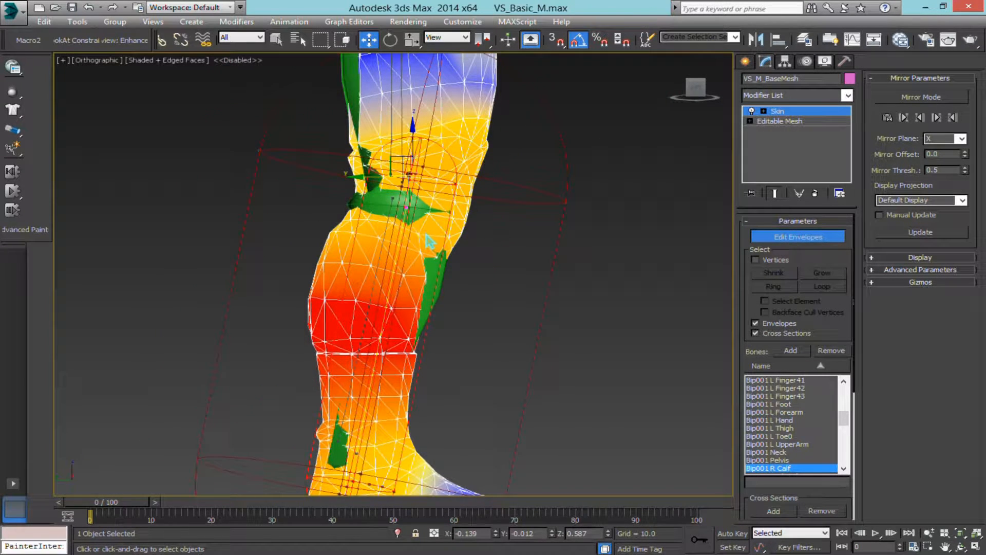
Step: Select the Bip001 R Thigh envelope and examine its influence from the hip down to below the knee
middle_drag(431, 82, 389, 188)
click(421, 158)
middle_drag(336, 302, 349, 344)
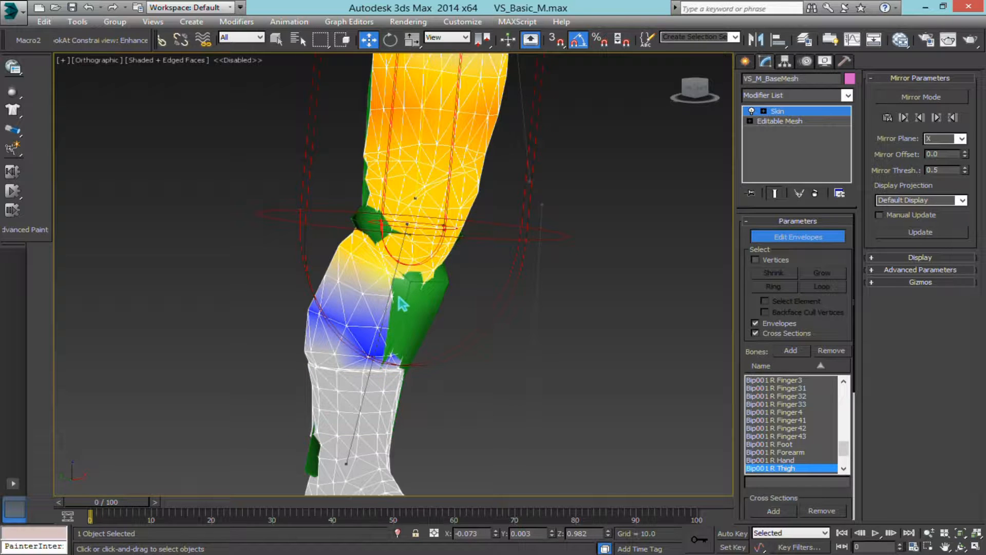
alt+middle_drag(422, 124, 390, 250)
scroll(399, 247, up, 2)
middle_drag(517, 231, 419, 182)
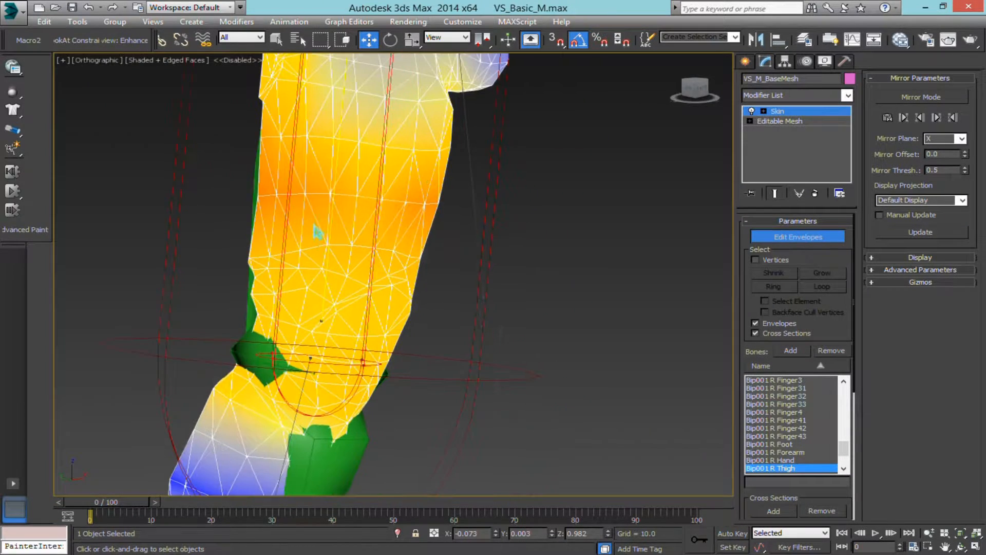
middle_drag(222, 292, 199, 195)
middle_drag(247, 215, 273, 158)
middle_drag(212, 117, 276, 195)
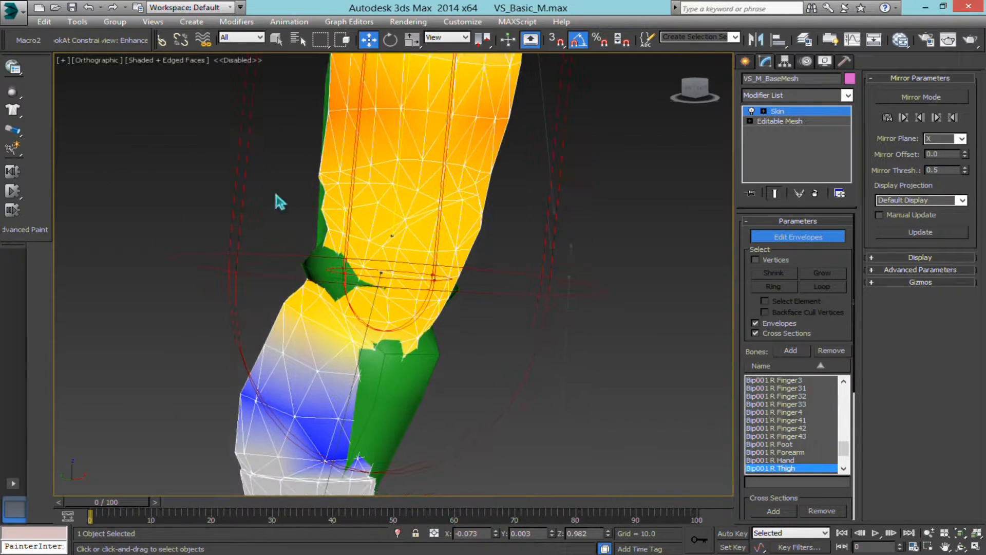
middle_drag(526, 295, 537, 429)
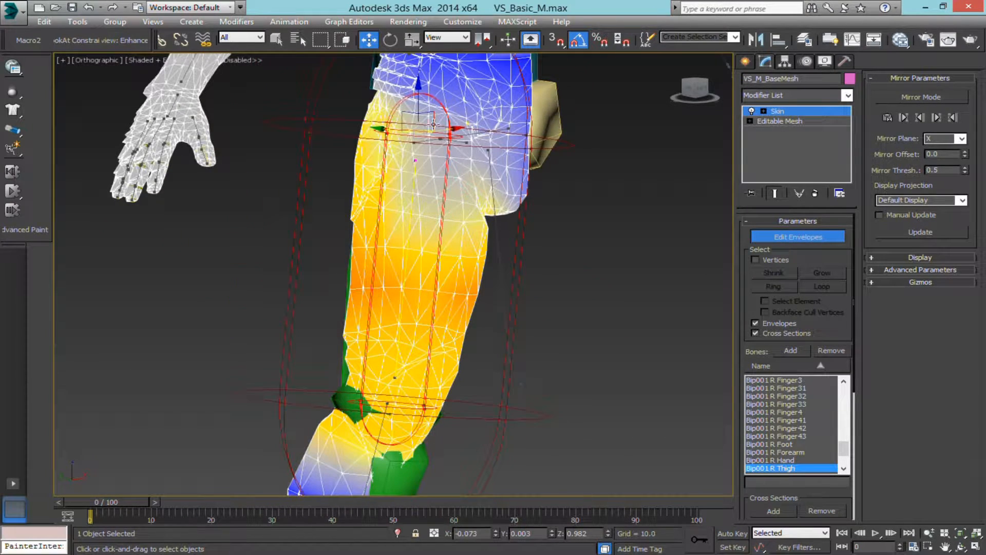
middle_drag(477, 243, 475, 136)
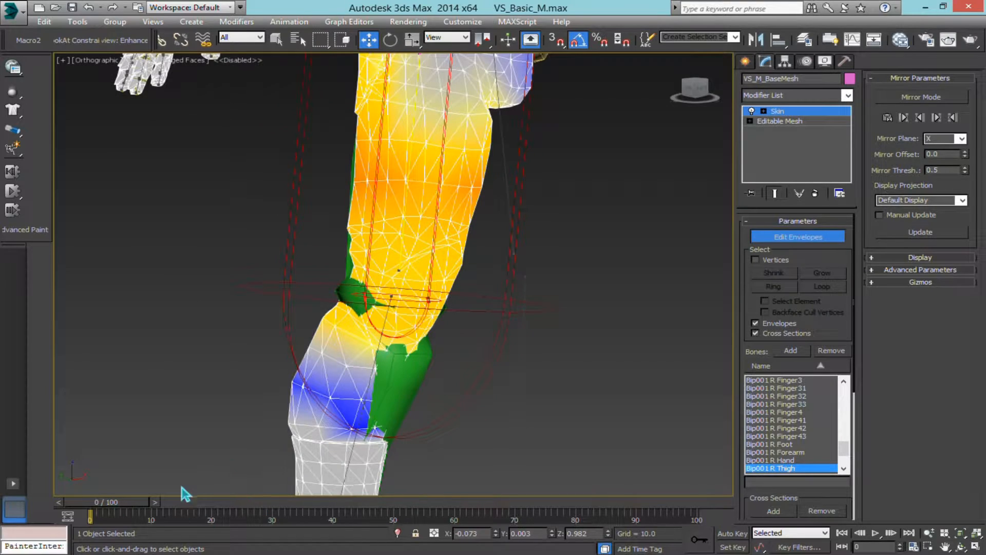
Step: Select the Bip001 R Calf envelope again and inspect its weights on the knee and lower leg
click(377, 347)
middle_drag(378, 348, 409, 238)
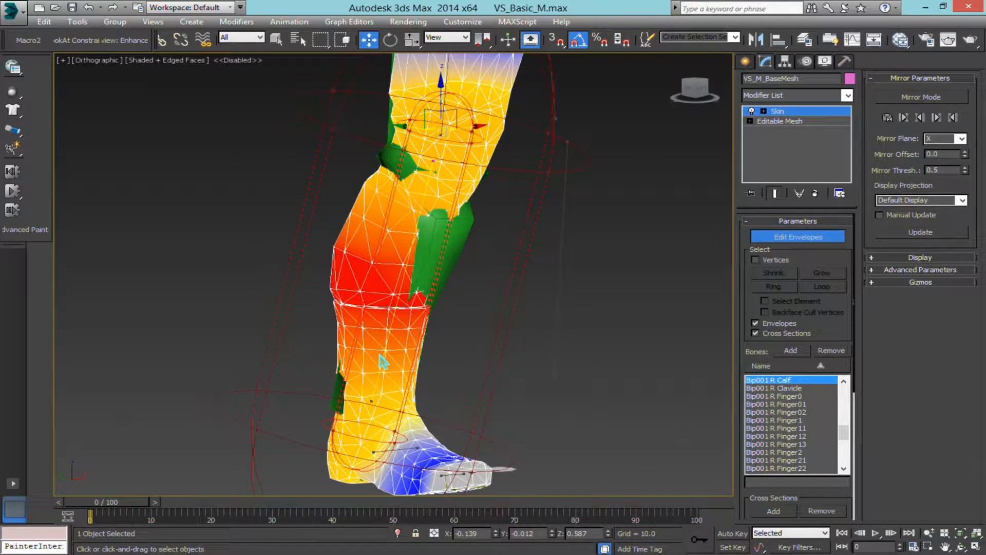
scroll(383, 362, up, 3)
scroll(386, 354, down, 5)
scroll(409, 245, up, 6)
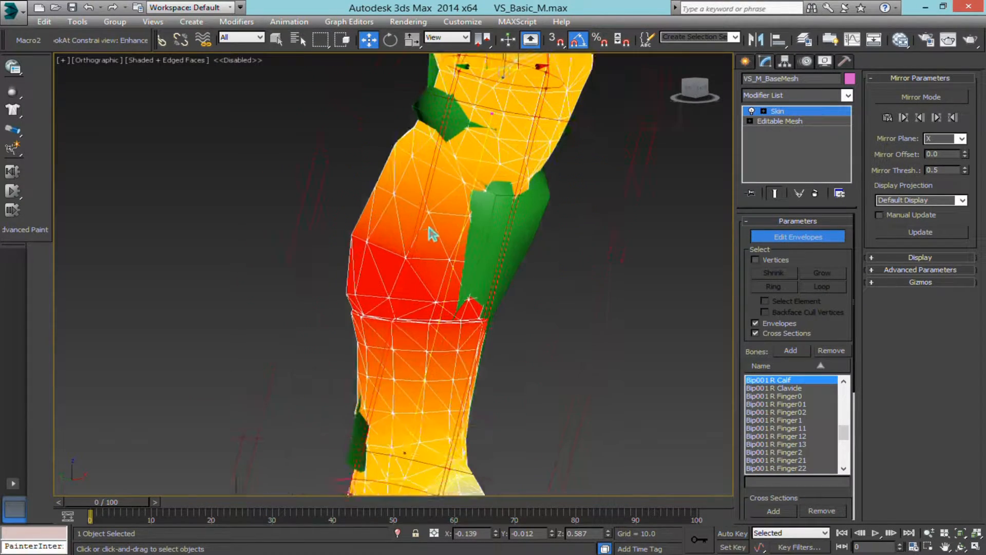
middle_drag(429, 227, 362, 246)
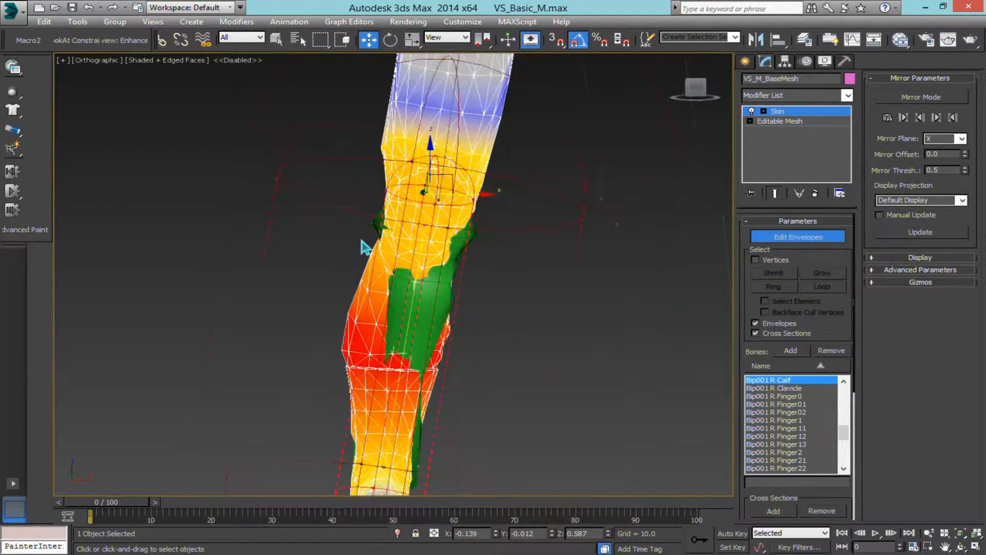
Step: In the front view, shrink the right calf's outer envelope at the knee end, moving its handle to about X -0.29
scroll(381, 184, up, 2)
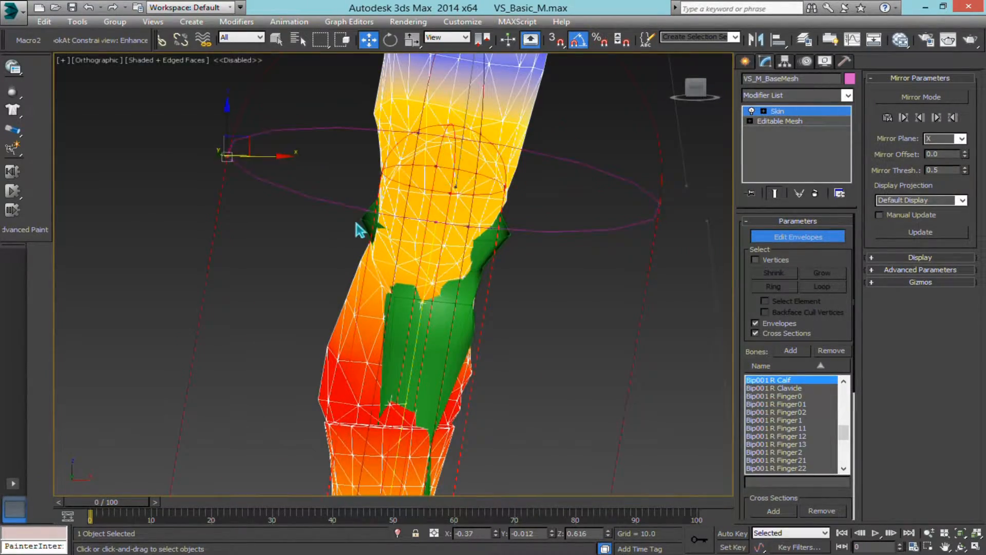
scroll(359, 230, down, 2)
mouse_move(279, 225)
alt+middle_down()
mouse_move(309, 199)
mouse_move(370, 310)
mouse_move(298, 231)
alt+middle_up()
middle_drag(298, 231, 287, 139)
middle_drag(348, 232, 405, 380)
scroll(375, 343, down, 4)
alt+middle_drag(373, 340, 399, 339)
scroll(396, 305, up, 2)
scroll(399, 339, up, 2)
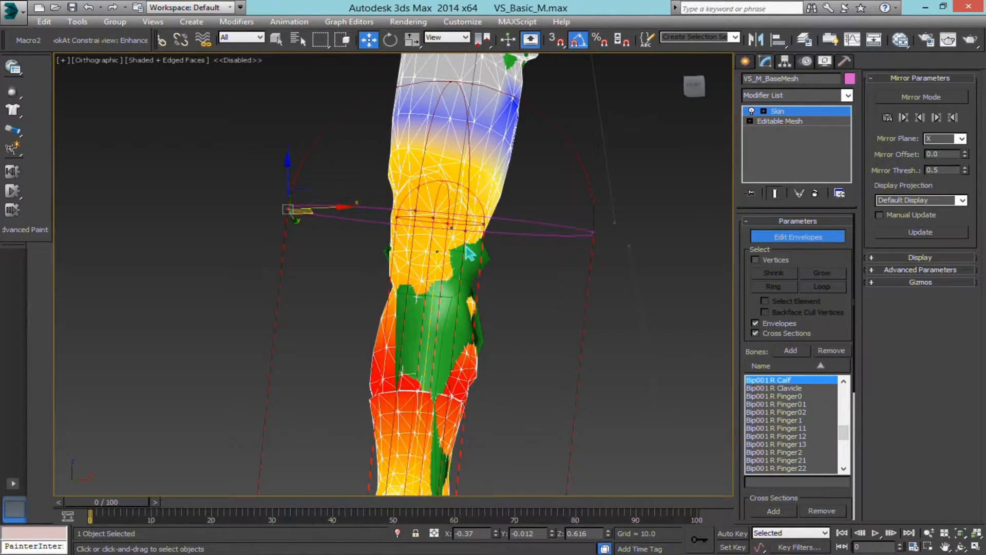
key(f)
scroll(466, 254, down, 6)
scroll(375, 236, up, 4)
scroll(446, 279, up, 2)
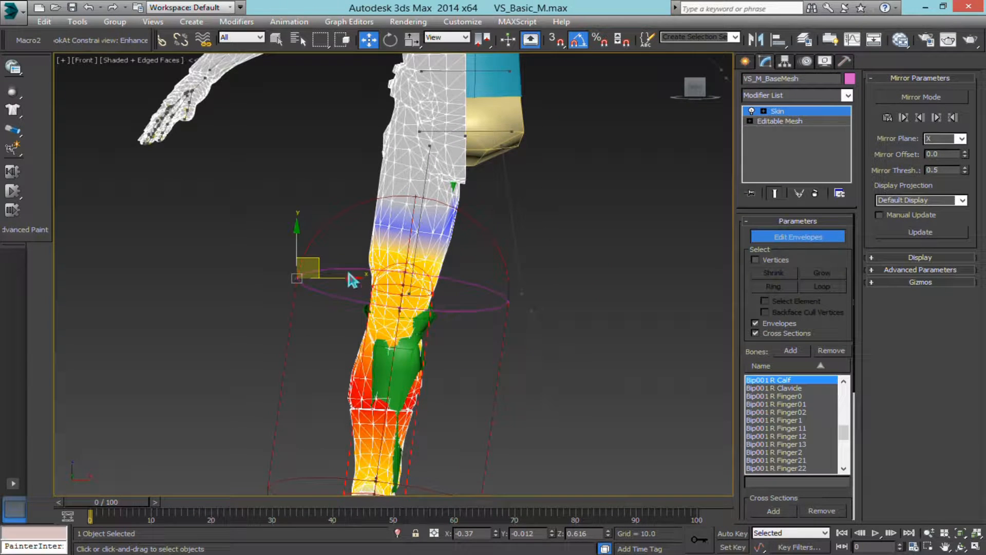
drag(332, 278, 366, 287)
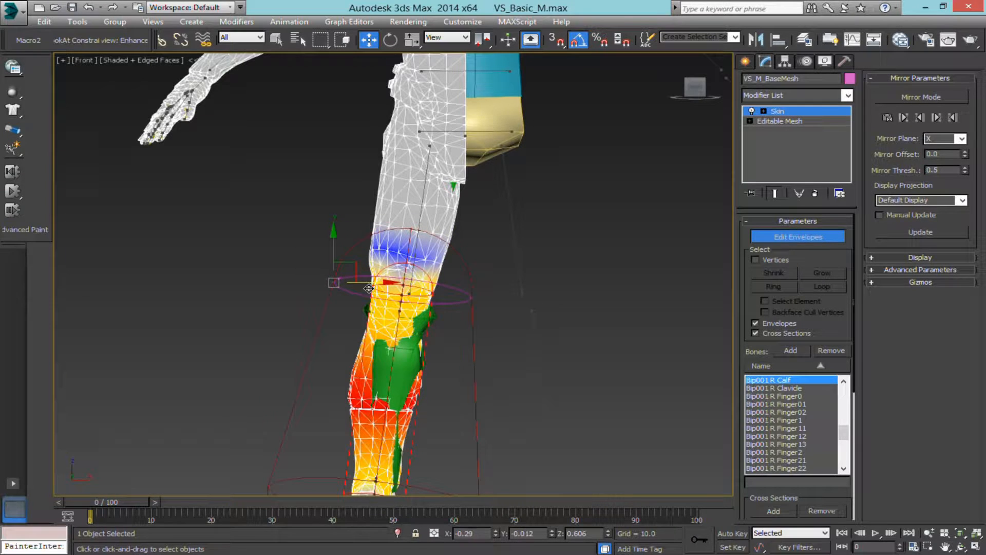
Step: Shrink the right calf's outer envelope at the ankle end, moving its handle to about X -0.078, and check the foot's weights
scroll(370, 293, up, 2)
middle_drag(407, 446, 361, 255)
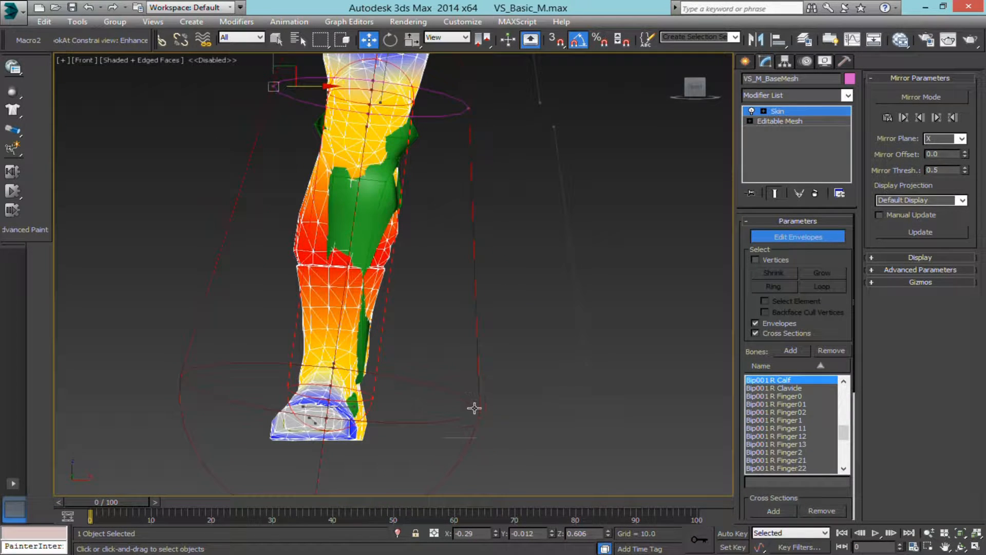
click(480, 409)
drag(529, 414, 452, 406)
alt+middle_drag(339, 379, 391, 382)
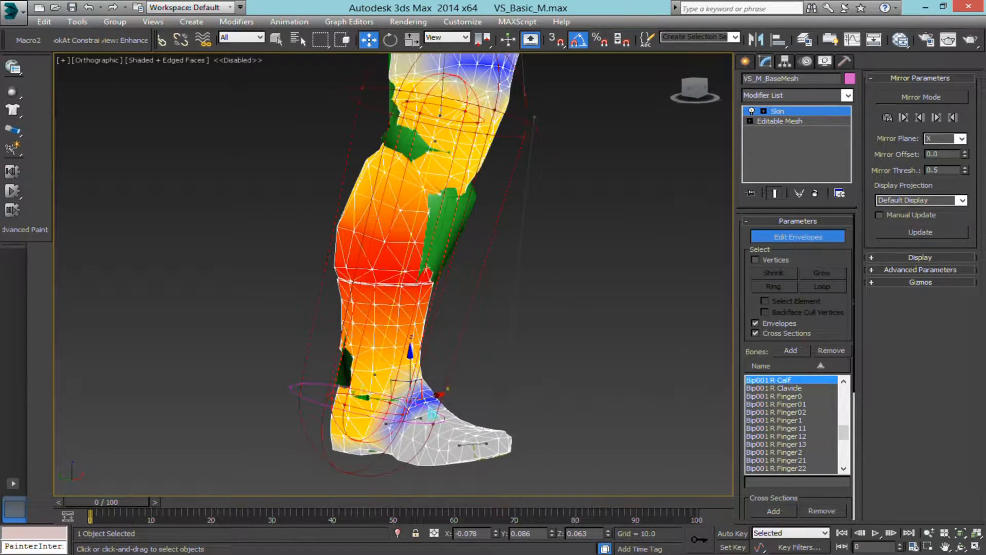
alt+middle_drag(329, 342, 307, 346)
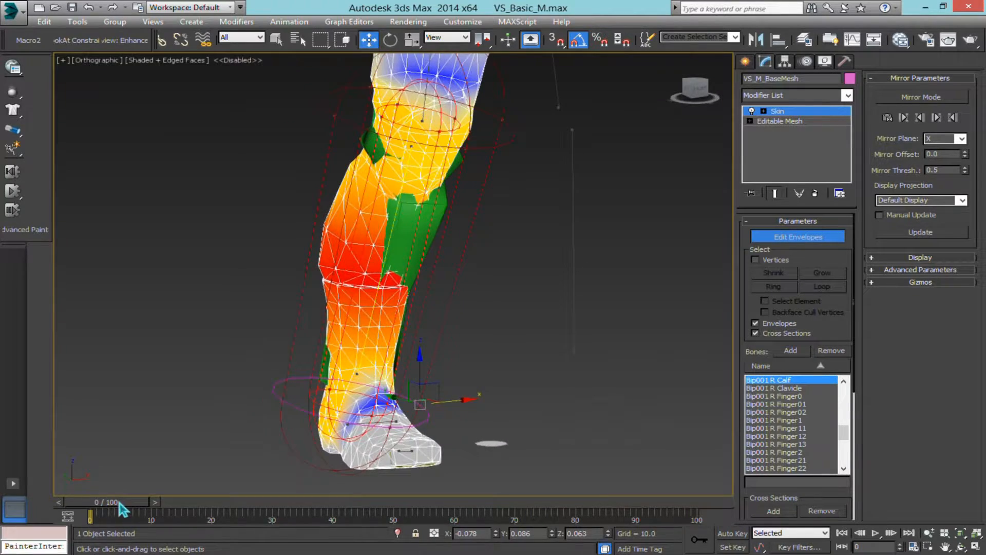
Step: Scrub the timeline to frame 5 to check the bent knee, return to frame 0 and inspect the knee up close
drag(122, 509, 169, 471)
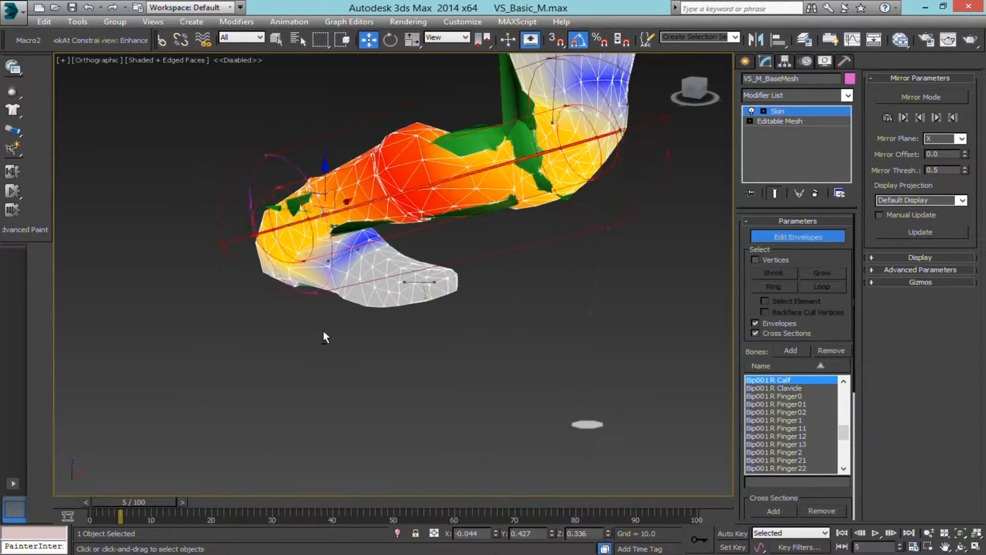
alt+middle_drag(324, 338, 108, 465)
drag(158, 504, 123, 506)
alt+middle_drag(506, 327, 421, 312)
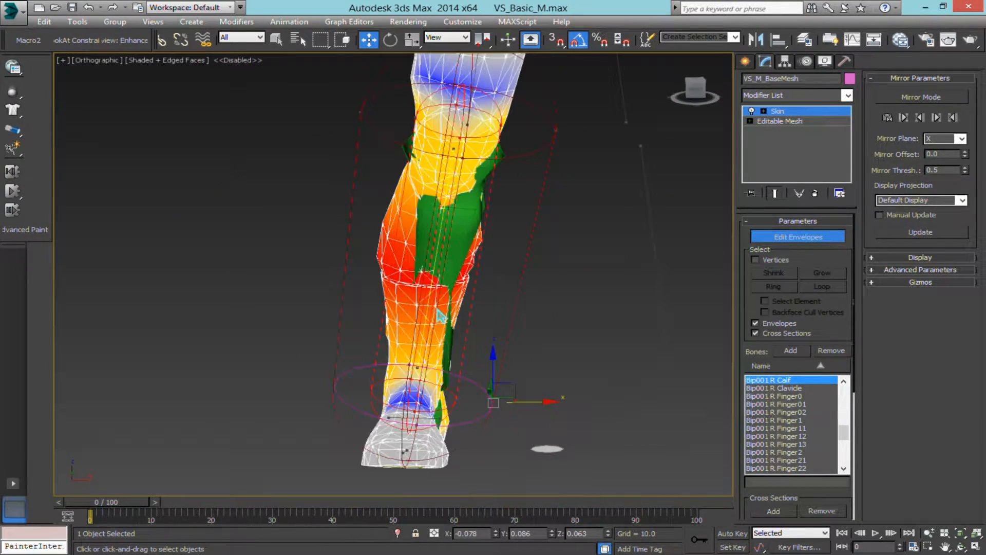
scroll(472, 280, up, 2)
alt+middle_drag(472, 277, 450, 272)
middle_drag(435, 126, 442, 185)
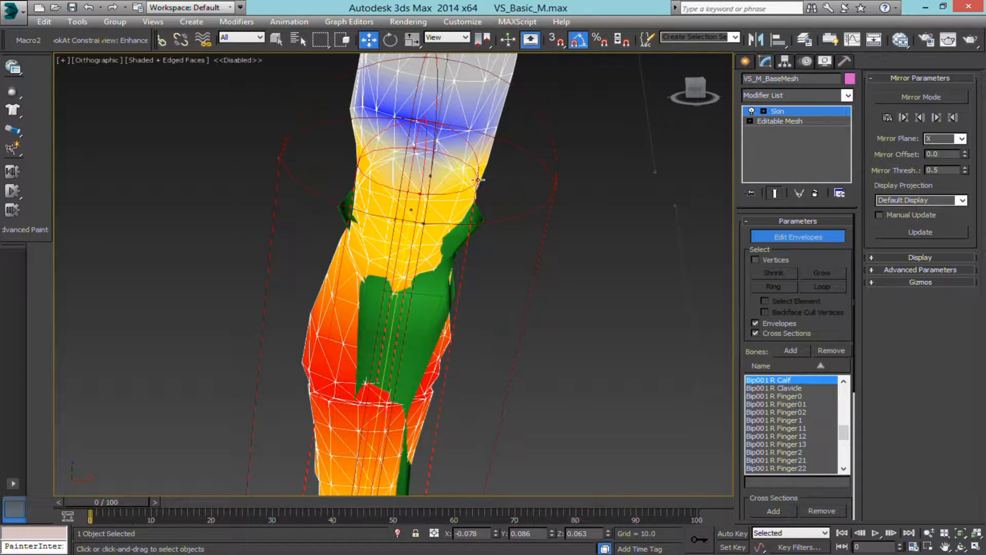
Step: Try enlarging the right calf's inner envelope at the knee end by moving its handle to about X -0.025
scroll(423, 128, up, 1)
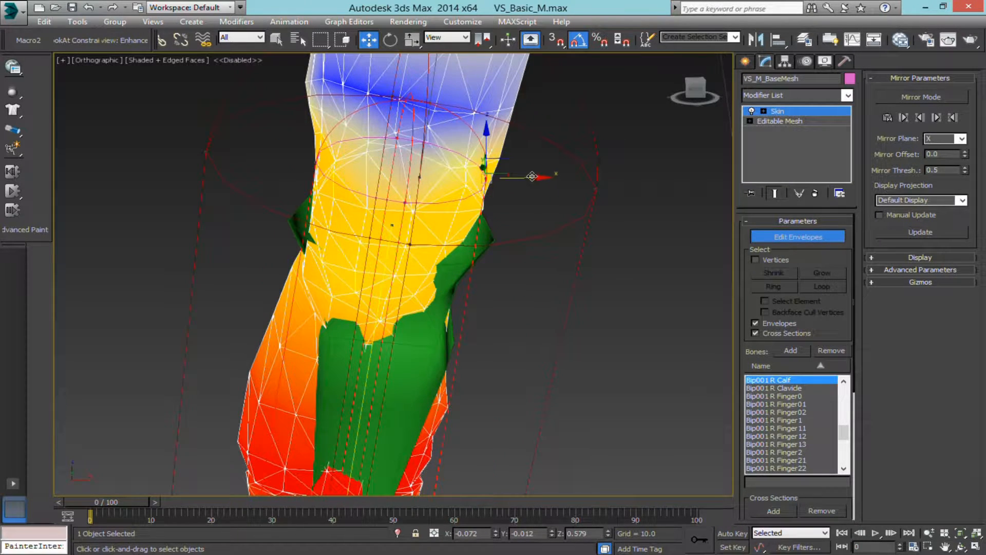
mouse_move(525, 179)
mouse_down()
mouse_move(578, 180)
mouse_move(525, 189)
mouse_up()
middle_drag(541, 195, 531, 224)
scroll(531, 224, up, 2)
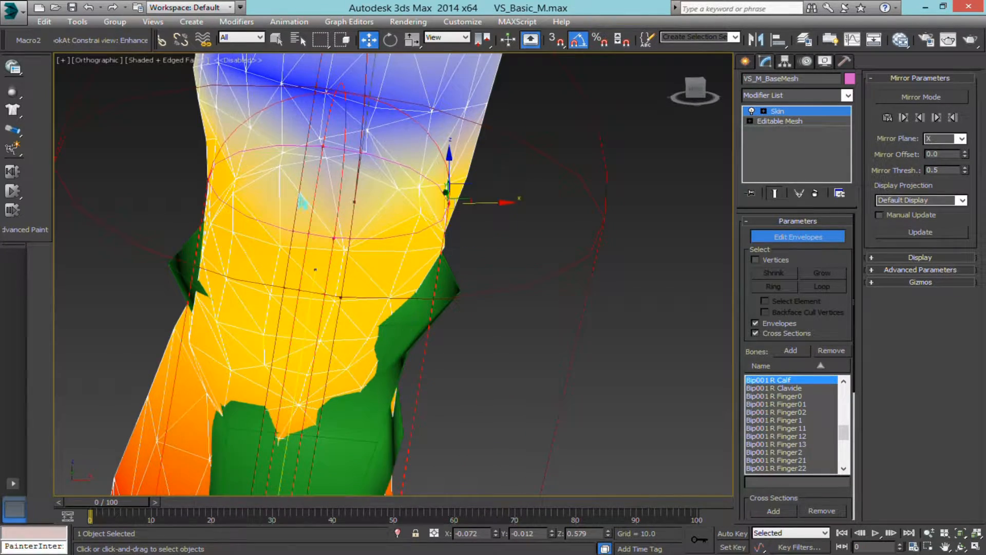
middle_drag(301, 195, 393, 220)
middle_drag(523, 263, 522, 224)
scroll(522, 220, down, 3)
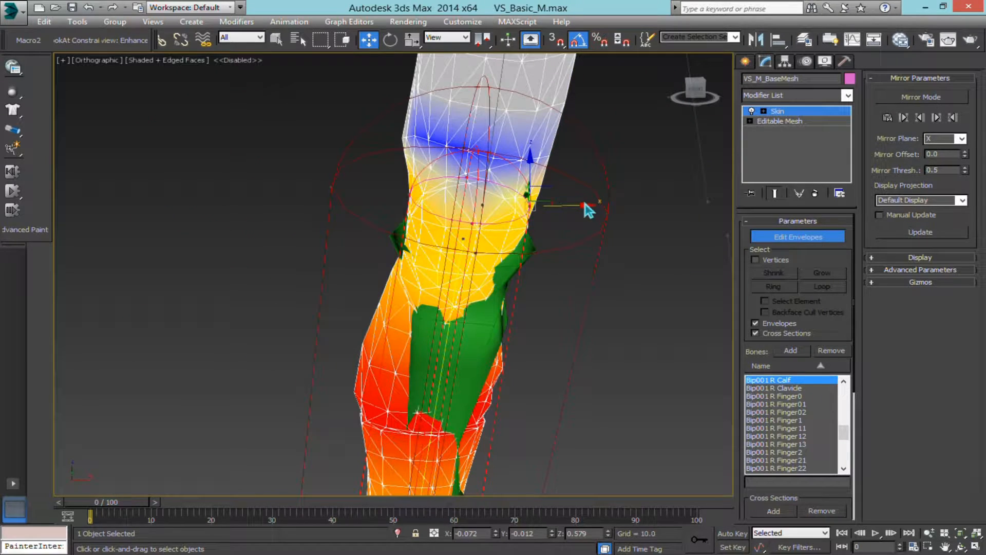
click(608, 212)
scroll(637, 210, up, 3)
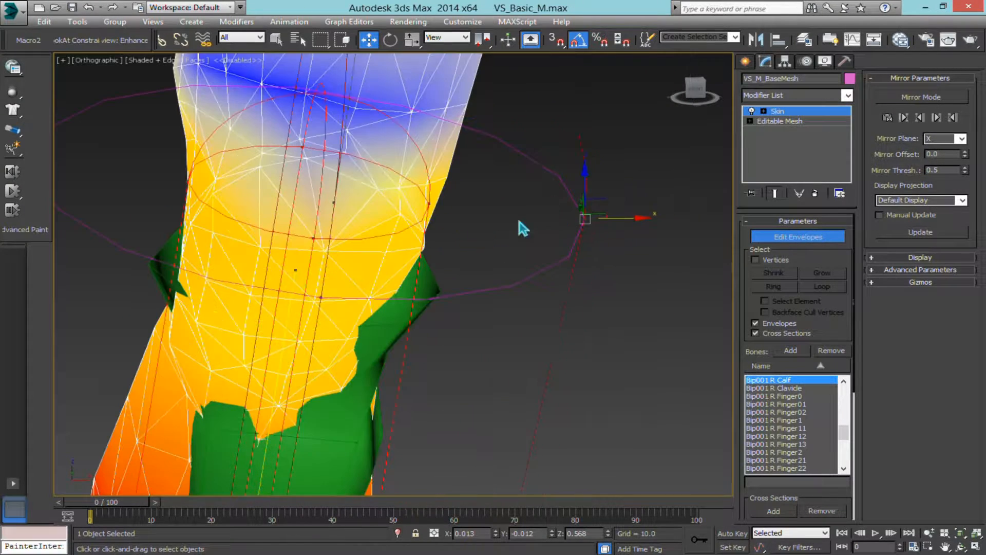
click(427, 203)
drag(463, 202, 551, 167)
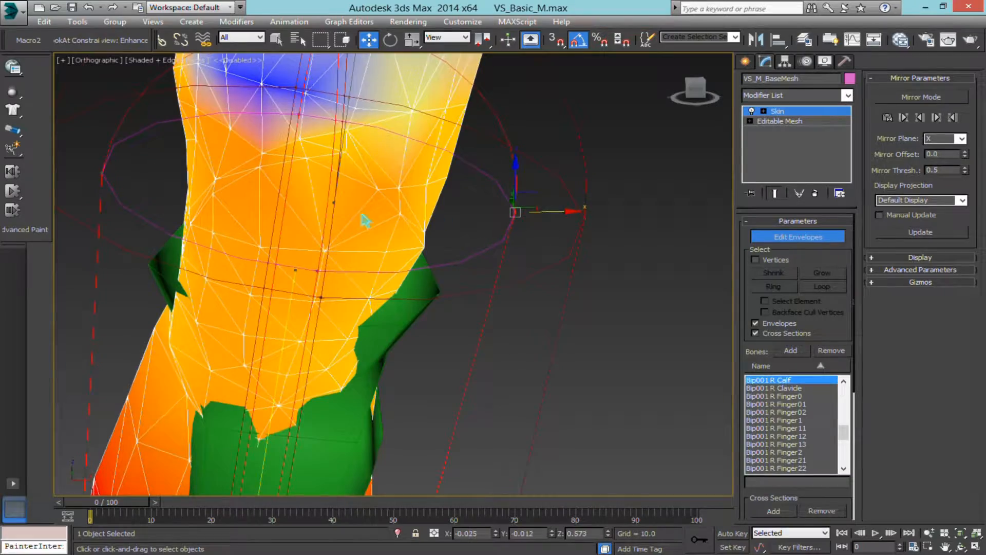
Step: Inspect the calf's weights around the knee, then scrub the timeline to frame 6 to check the bent knee
scroll(421, 223, down, 4)
alt+middle_drag(362, 214, 454, 181)
scroll(420, 224, up, 4)
scroll(439, 192, down, 5)
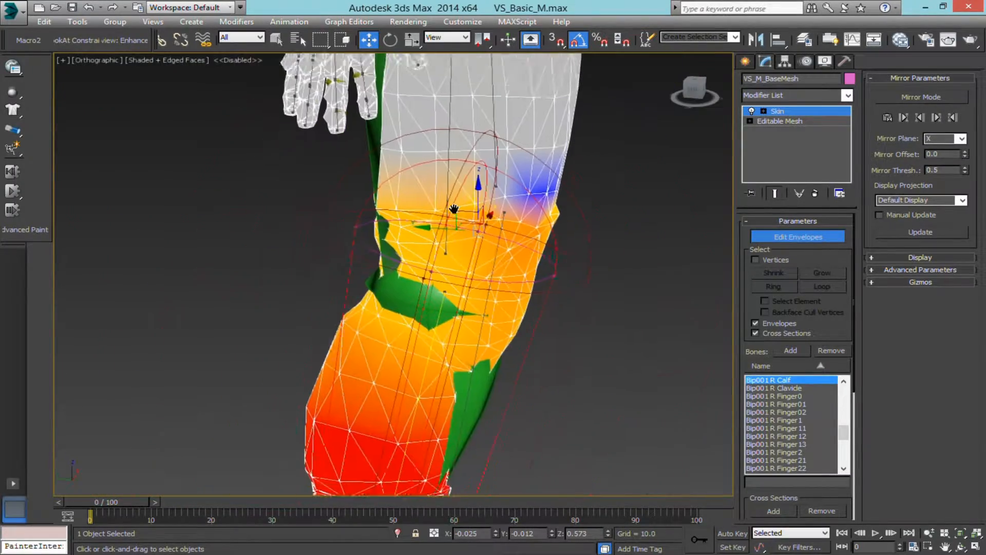
mouse_move(112, 508)
mouse_down()
mouse_move(159, 507)
mouse_move(121, 506)
mouse_move(199, 486)
mouse_move(104, 491)
mouse_up()
alt+middle_drag(455, 195, 506, 267)
drag(104, 508, 138, 502)
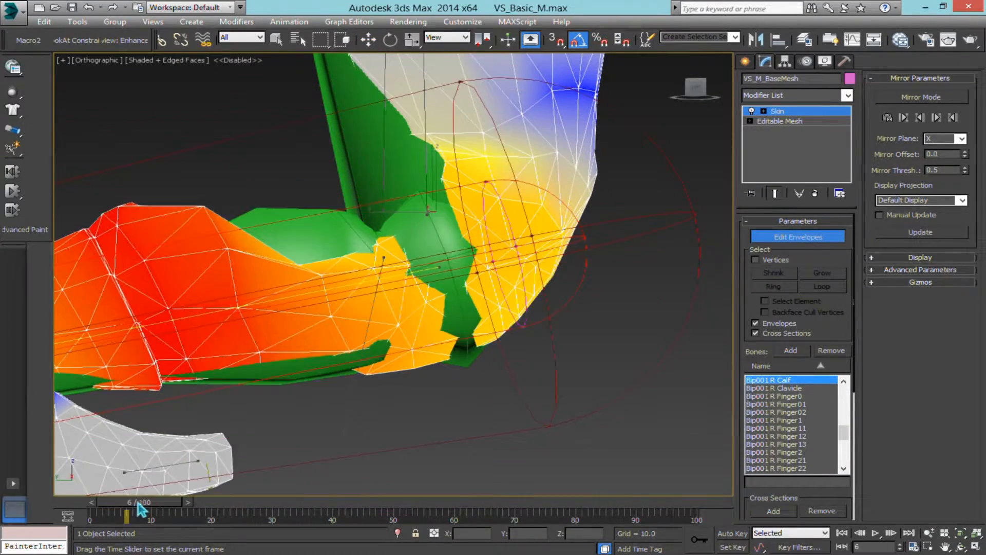
key(w)
scroll(501, 167, down, 3)
scroll(477, 193, up, 5)
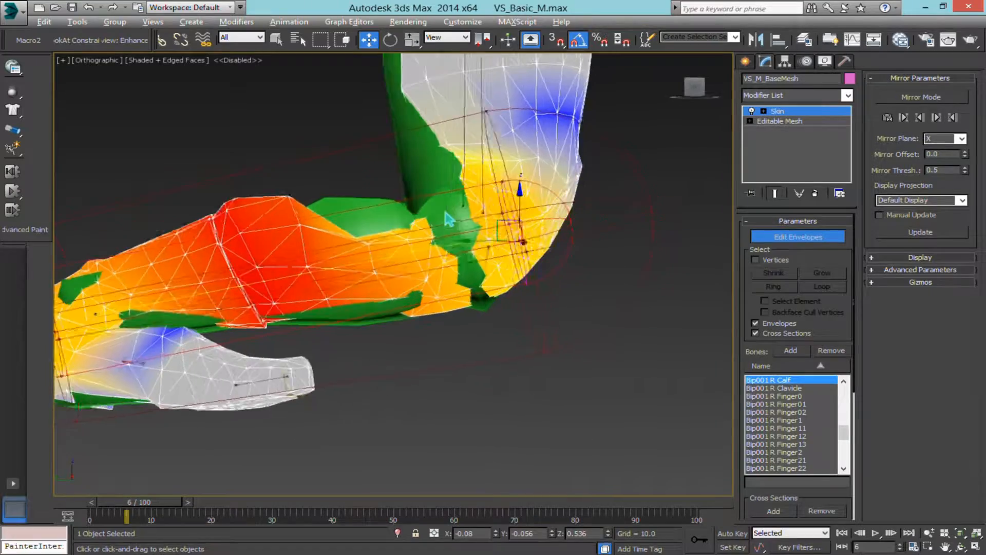
Step: Display the mesh in wireframe and scrub to frame 9 to examine the knee's deformation from several angles
key(F3)
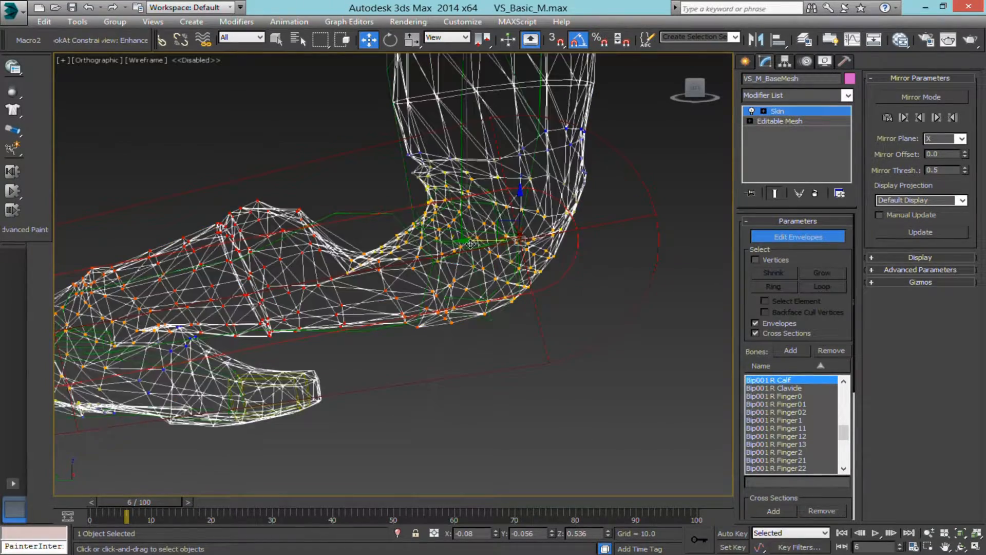
drag(147, 513, 171, 515)
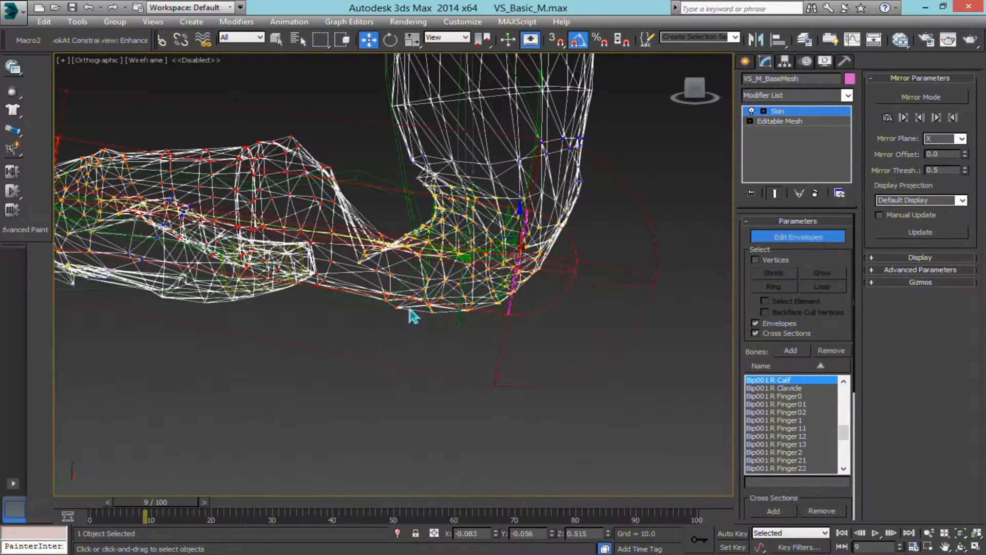
alt+middle_drag(412, 313, 489, 161)
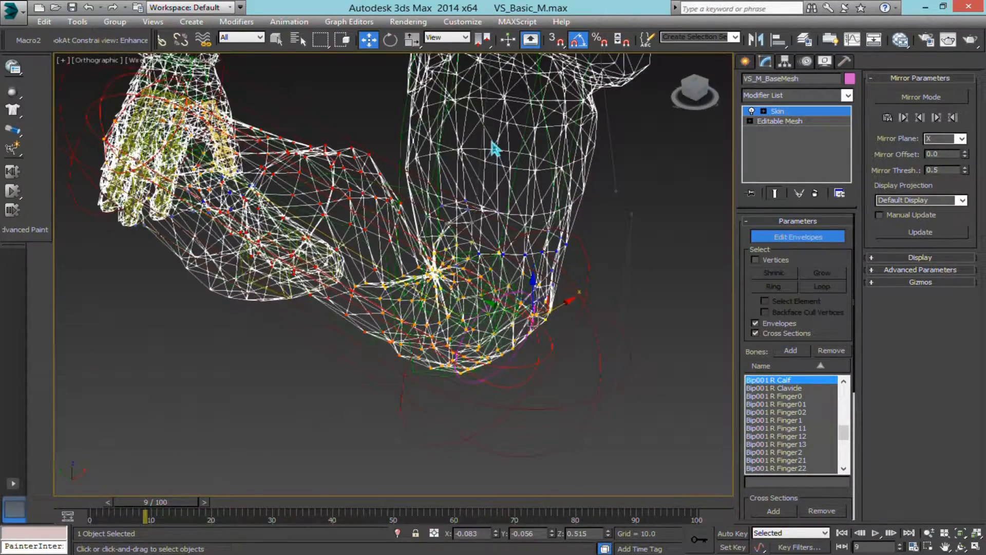
Step: Select the Bip001 R Thigh envelope and, in shaded view at frame 0, shrink its outer envelope at the knee end to about X 0.026
click(490, 150)
mouse_move(363, 248)
alt+middle_down()
mouse_move(422, 226)
mouse_move(442, 261)
mouse_move(401, 314)
alt+middle_up()
key(F3)
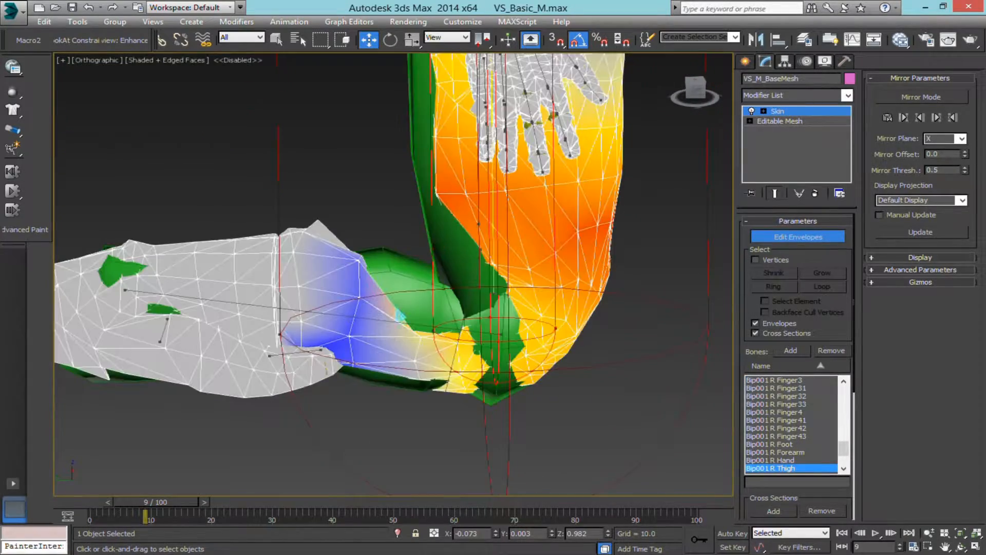
drag(176, 501, 84, 505)
alt+middle_drag(400, 345, 579, 264)
scroll(244, 324, down, 3)
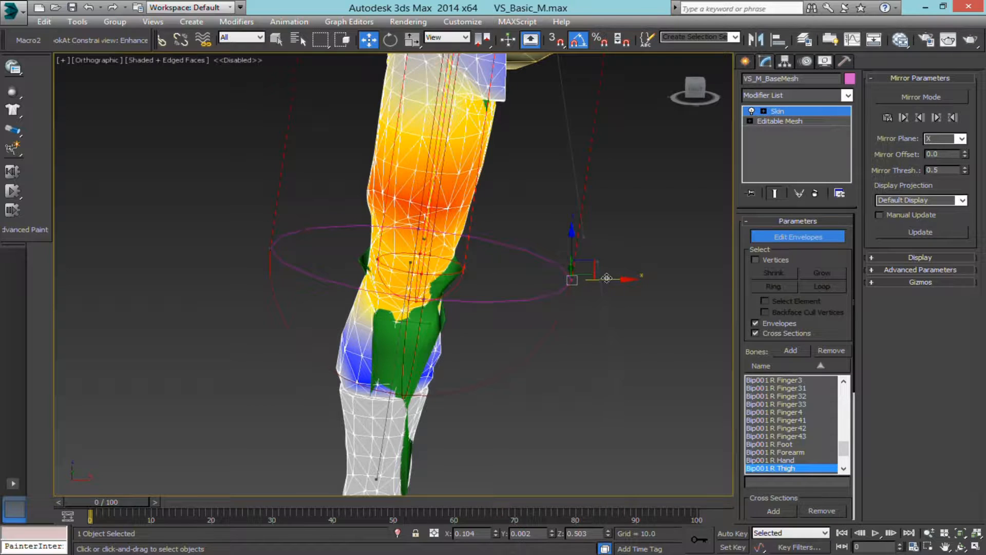
drag(607, 278, 555, 288)
scroll(434, 282, up, 2)
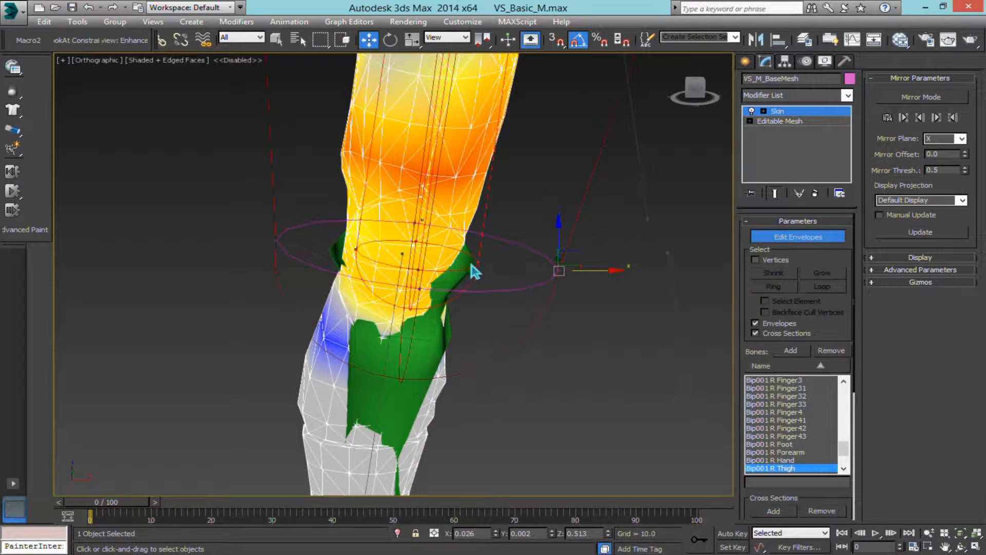
Step: Enlarge the right thigh's inner envelope at the knee end, moving its handle to about X -0.035
drag(506, 264, 531, 267)
alt+middle_drag(419, 283, 481, 271)
middle_drag(481, 270, 452, 264)
Step: Scrub to frame 8 and examine the bent knee in wireframe and shaded display from several angles
key(F3)
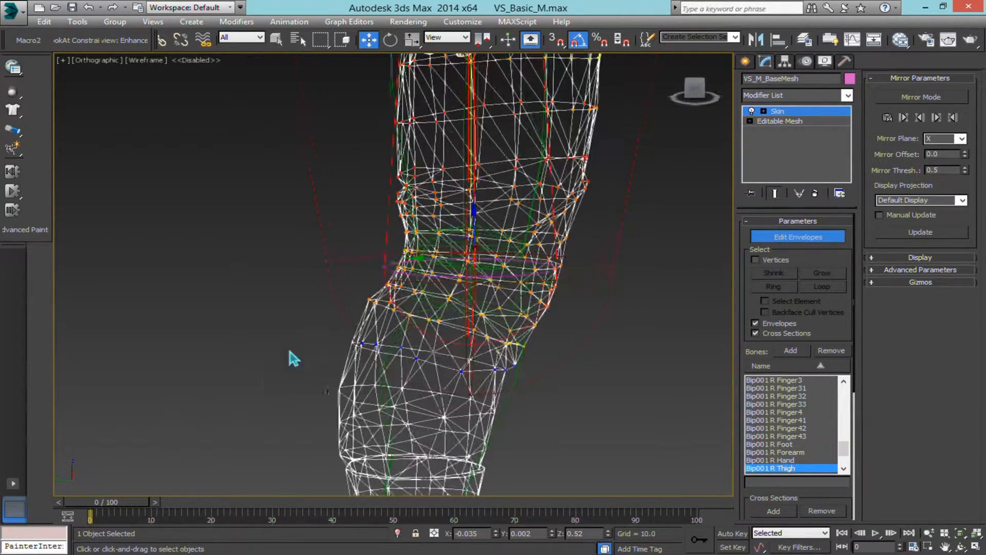
drag(125, 508, 170, 507)
key(w)
alt+middle_drag(516, 247, 492, 240)
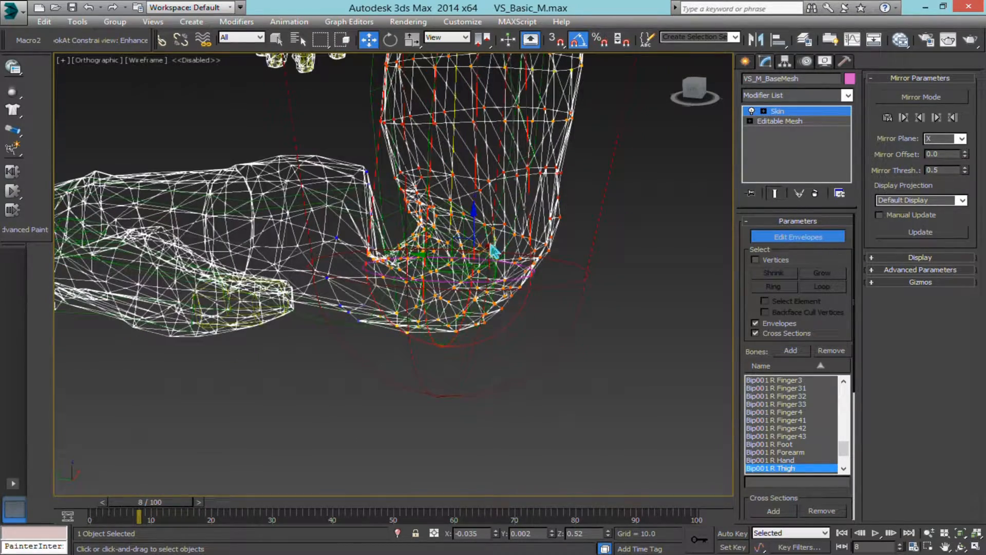
drag(491, 247, 464, 281)
mouse_move(476, 282)
middle_down()
mouse_move(491, 323)
mouse_move(552, 294)
mouse_move(567, 329)
middle_up()
key(F3)
drag(491, 282, 525, 273)
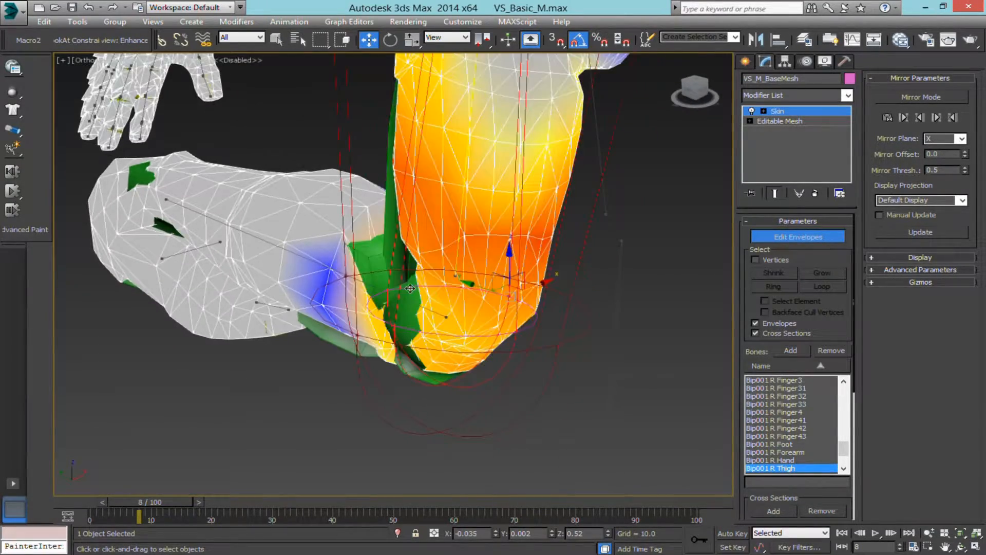
alt+middle_drag(514, 303, 457, 287)
scroll(457, 286, up, 2)
scroll(383, 208, down, 3)
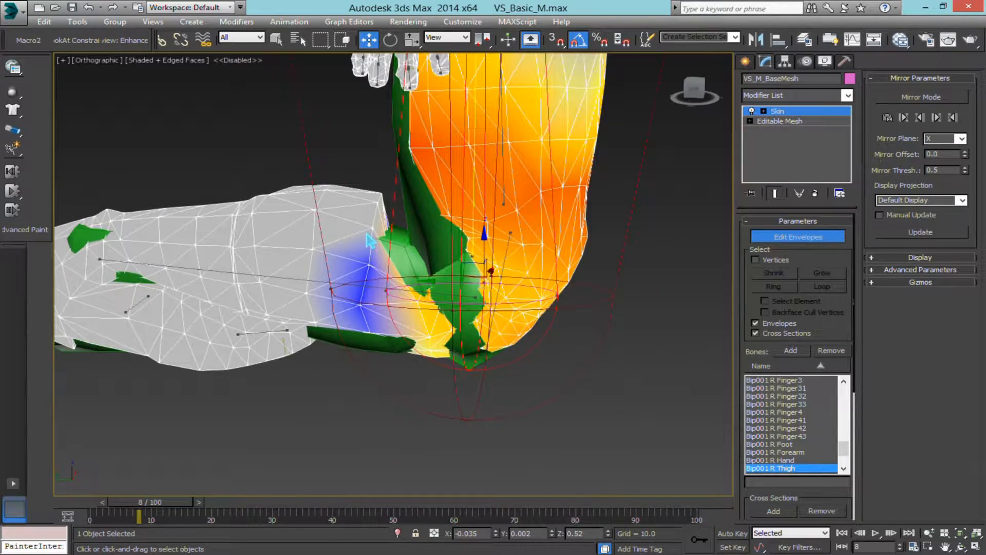
Step: Return to frame 0, select the Bip001 R Calf envelope and adjust its inner envelope at the knee end to about X -0.07
drag(163, 509, 91, 512)
key(w)
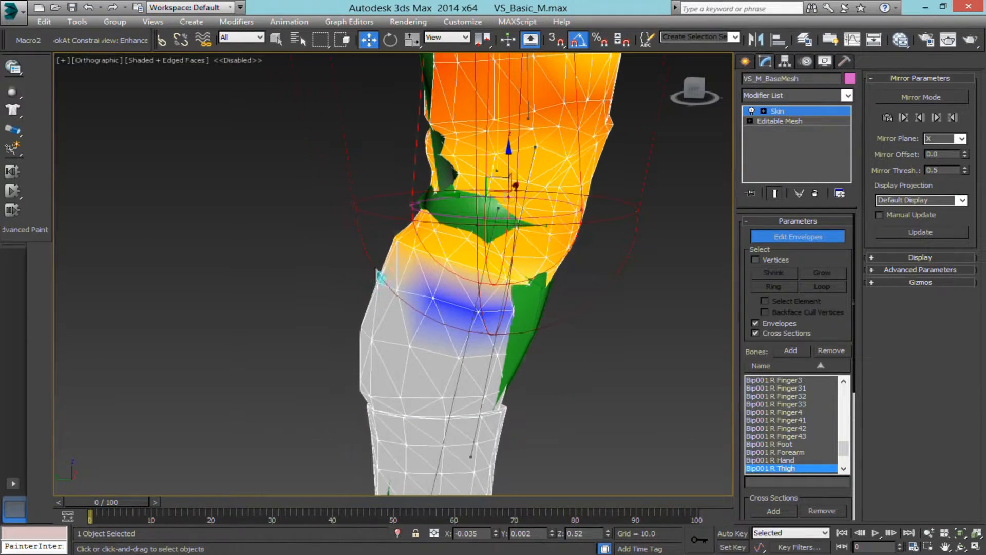
click(459, 333)
alt+middle_drag(459, 334, 369, 342)
middle_drag(468, 198, 410, 222)
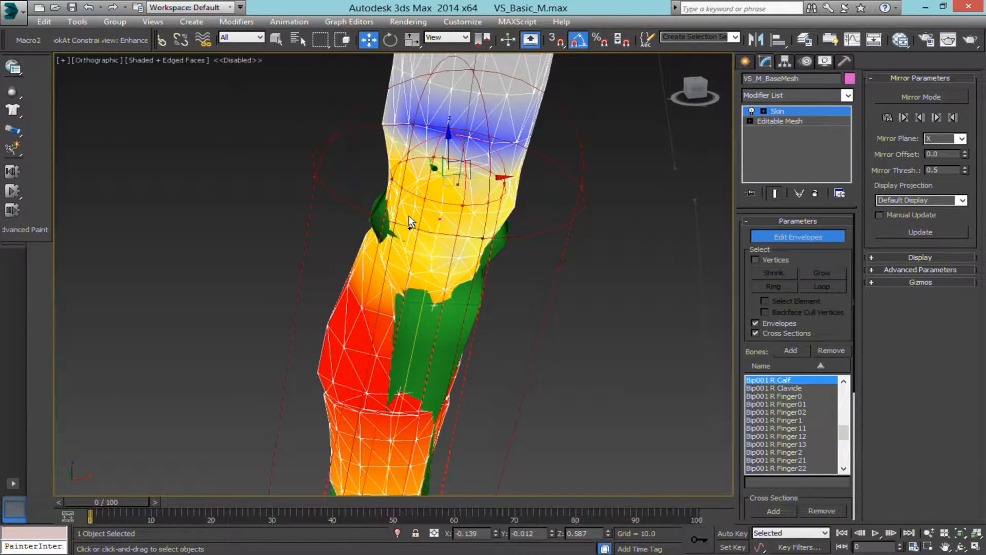
middle_drag(532, 168, 492, 157)
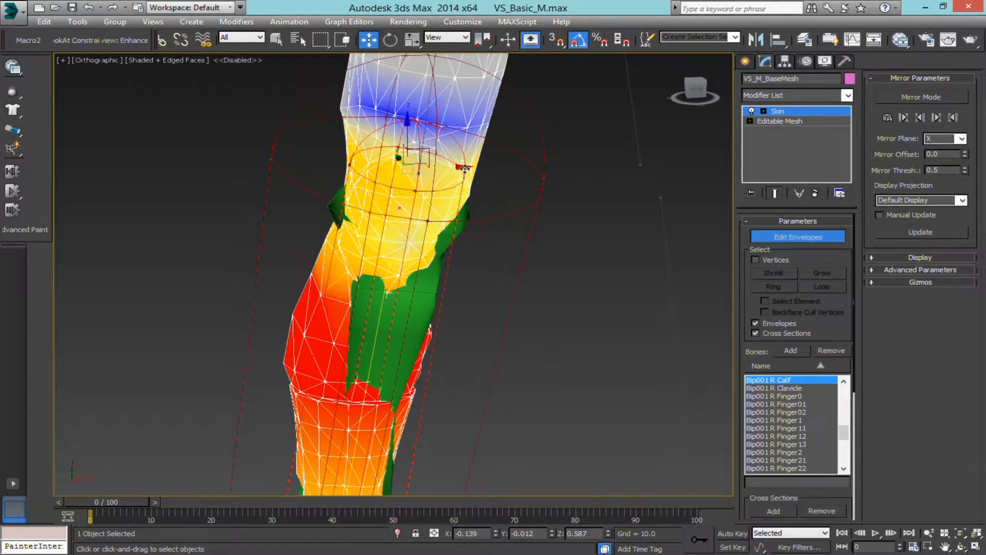
drag(503, 171, 508, 173)
alt+middle_drag(507, 172, 588, 175)
Step: Test the knee bend with the timeline, compare wireframe and shaded display, and inspect the calf's weights at frame 0
mouse_move(105, 513)
mouse_down()
mouse_move(170, 502)
mouse_move(114, 502)
mouse_move(165, 508)
mouse_move(58, 523)
mouse_up()
key(F3)
middle_drag(381, 255, 429, 227)
key(F3)
alt+middle_drag(473, 276, 494, 311)
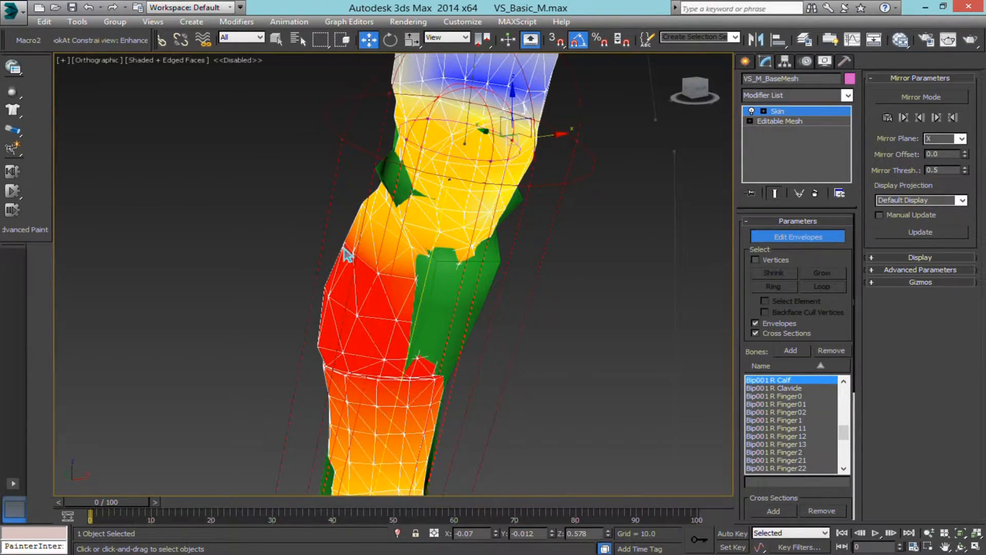
alt+middle_drag(346, 253, 358, 252)
Step: Enable Paint Weights for the right calf and open the Painter Options
scroll(806, 345, down, 8)
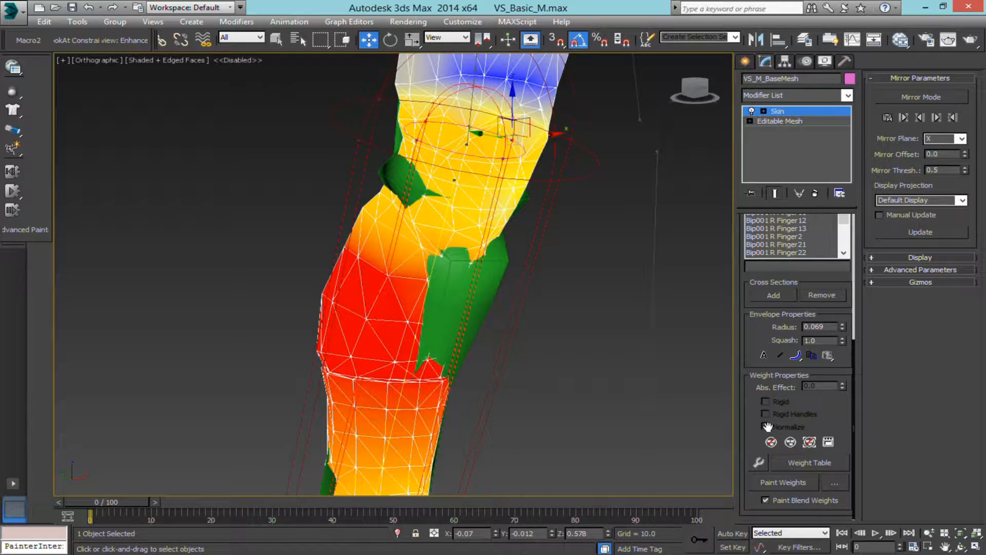
click(791, 483)
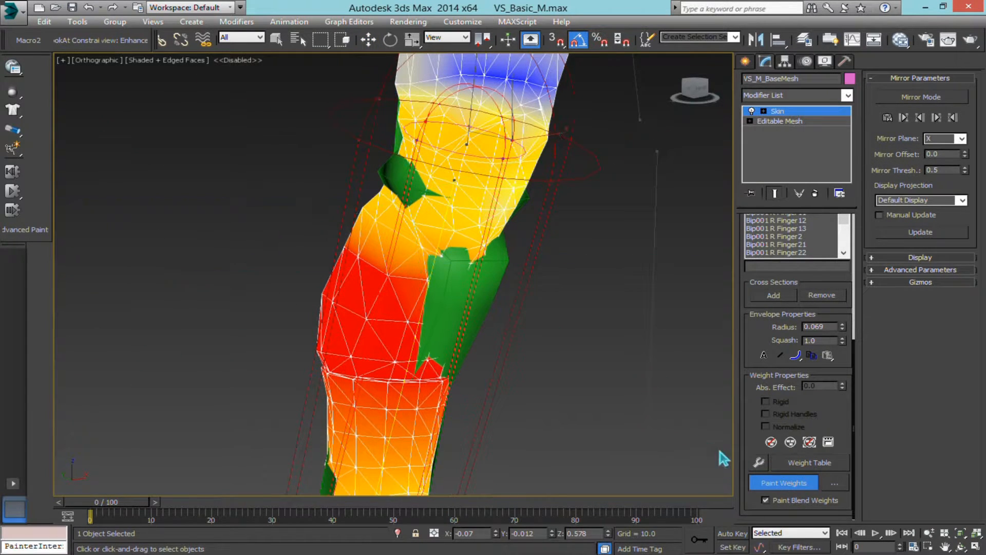
click(835, 483)
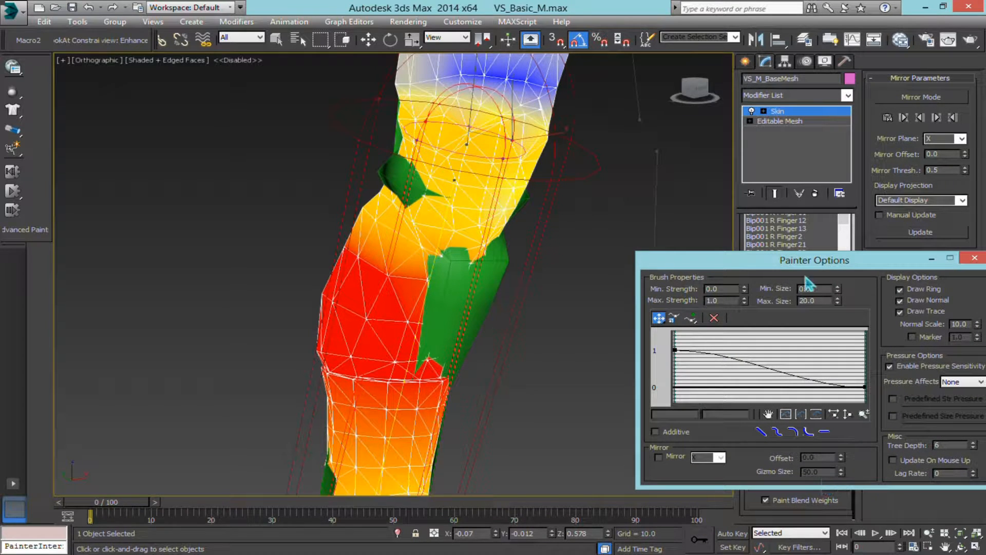
Step: Set the weight brush's maximum size to 0.2 and minimize the Painter Options to clear the view of the leg
drag(745, 263, 525, 229)
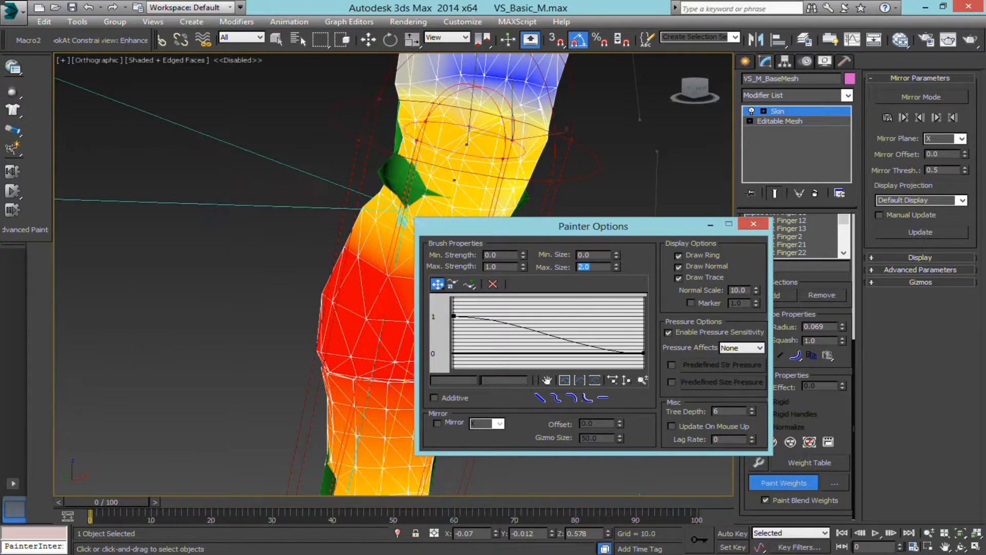
scroll(341, 218, down, 6)
click(604, 280)
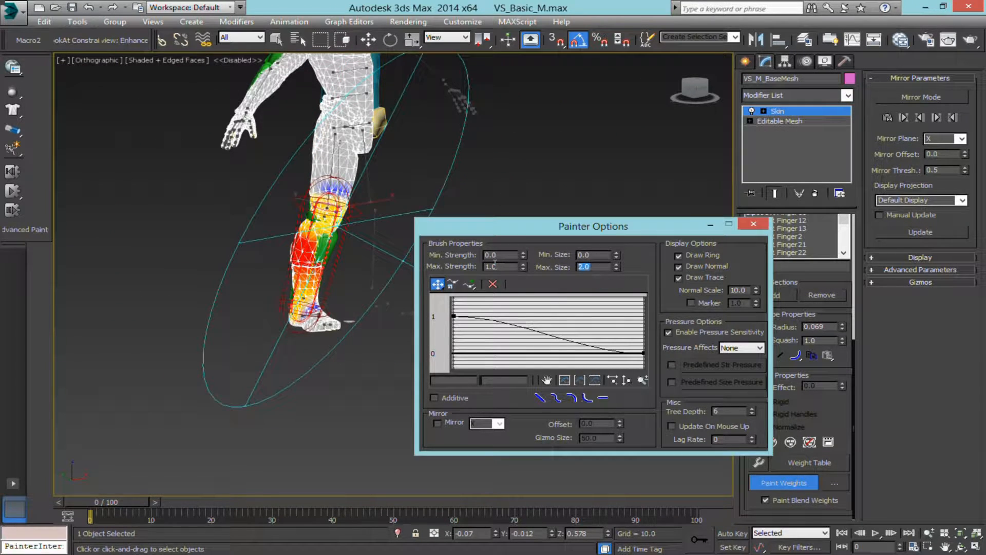
key(Return)
scroll(293, 220, up, 5)
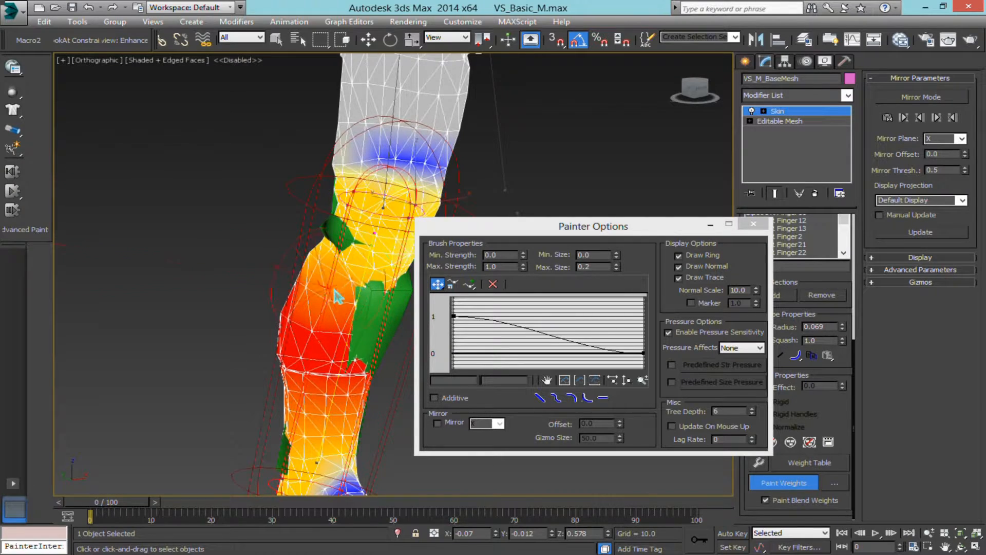
alt+middle_drag(363, 283, 386, 276)
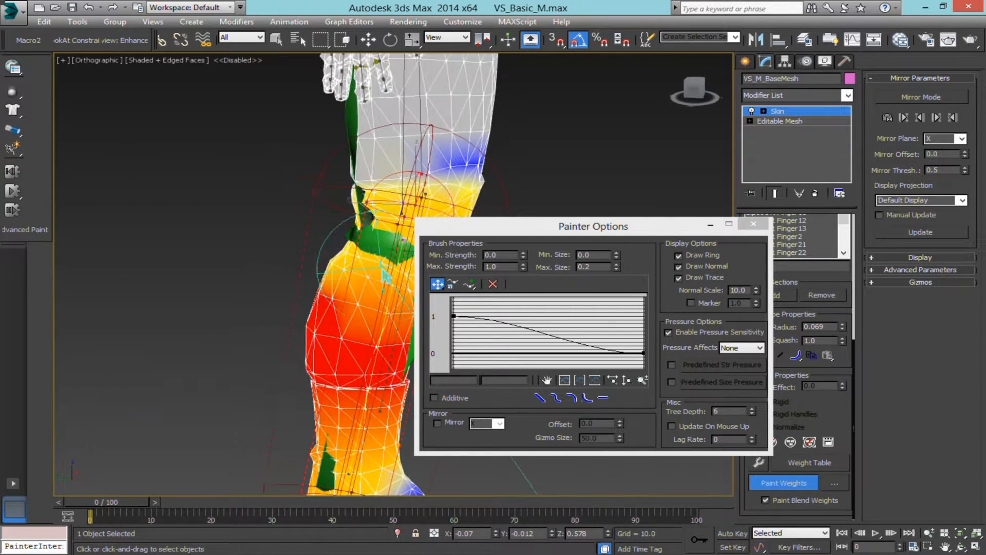
click(712, 225)
Step: Paint more right calf weight onto the upper calf just below the back of the knee, working around the leg
alt+middle_drag(555, 236, 362, 230)
drag(463, 242, 461, 257)
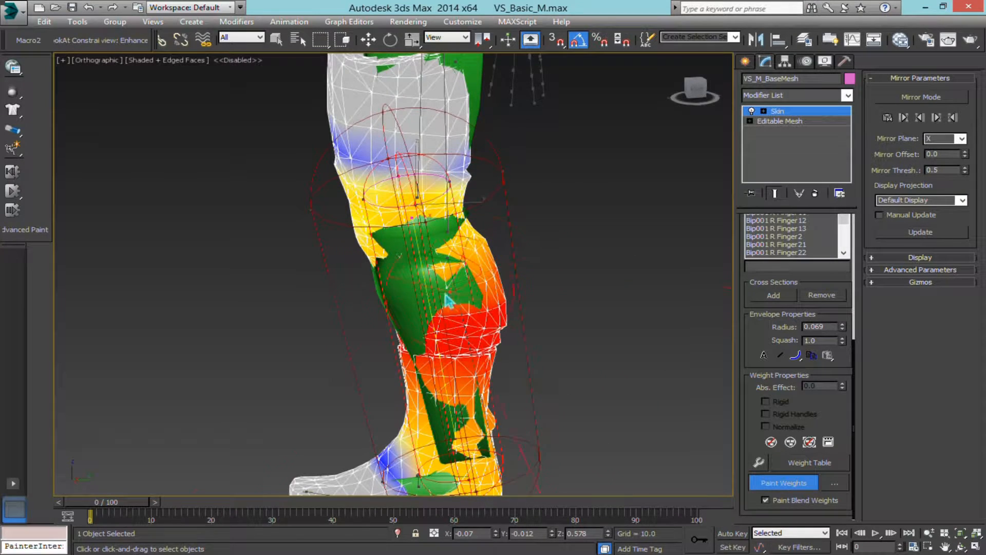
mouse_move(448, 301)
alt+middle_down()
mouse_move(485, 282)
mouse_move(308, 286)
alt+middle_up()
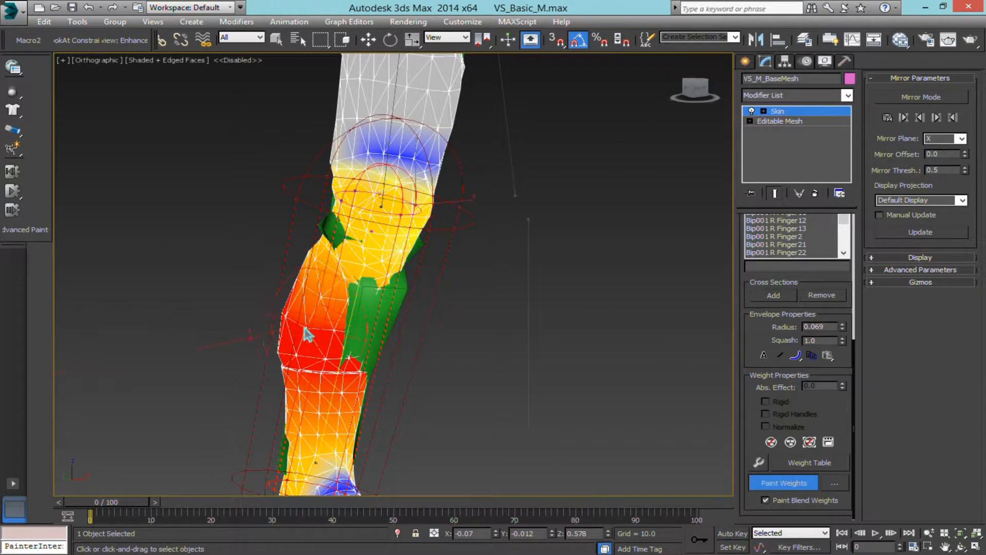
mouse_move(308, 334)
alt+middle_down()
mouse_move(351, 327)
mouse_move(424, 290)
mouse_move(429, 245)
mouse_move(489, 264)
mouse_move(465, 275)
alt+middle_up()
alt+middle_drag(502, 316, 360, 297)
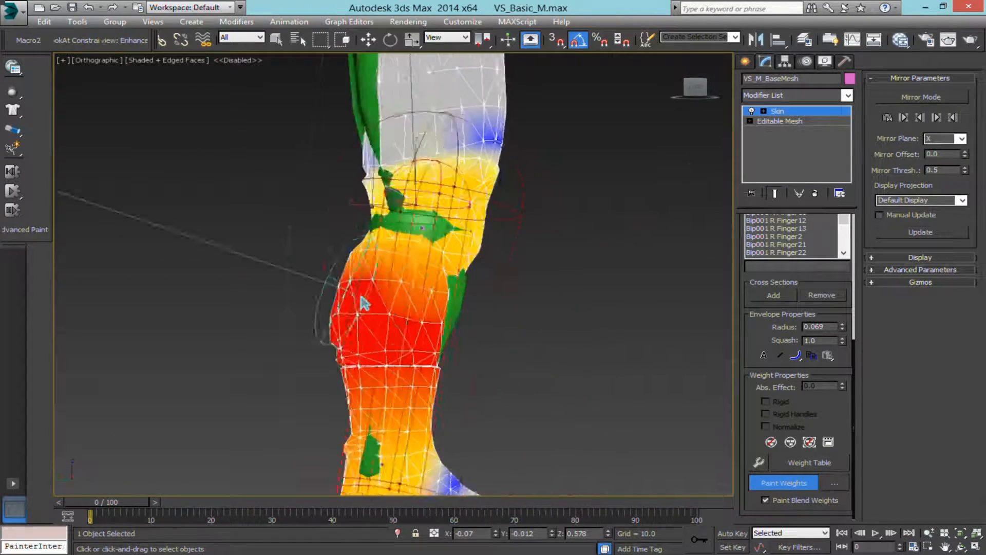
Step: Scrub to frame 6 and examine the bent knee's painted area in wireframe display
scroll(339, 339, up, 3)
drag(132, 502, 181, 497)
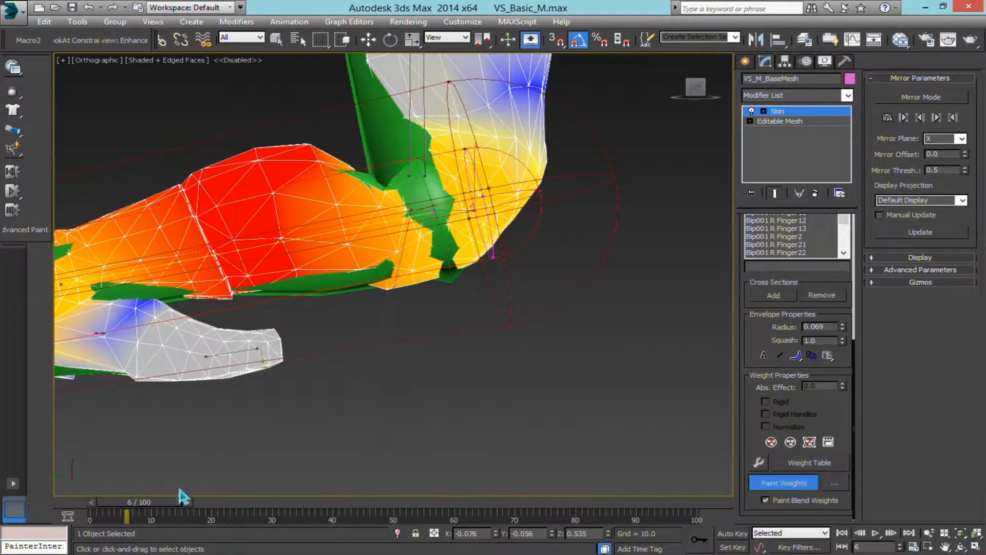
key(F3)
middle_drag(386, 286, 410, 330)
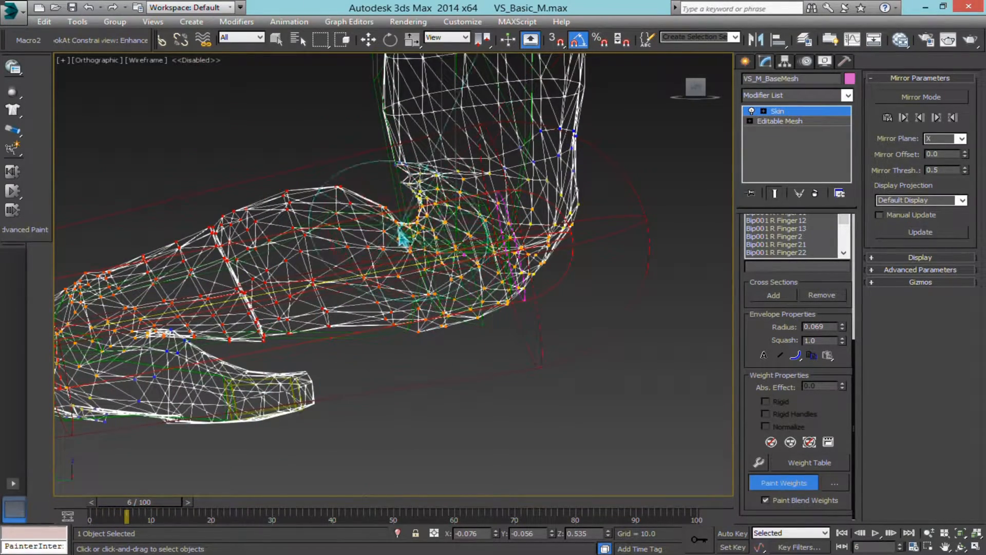
alt+middle_drag(403, 238, 493, 263)
scroll(483, 261, up, 3)
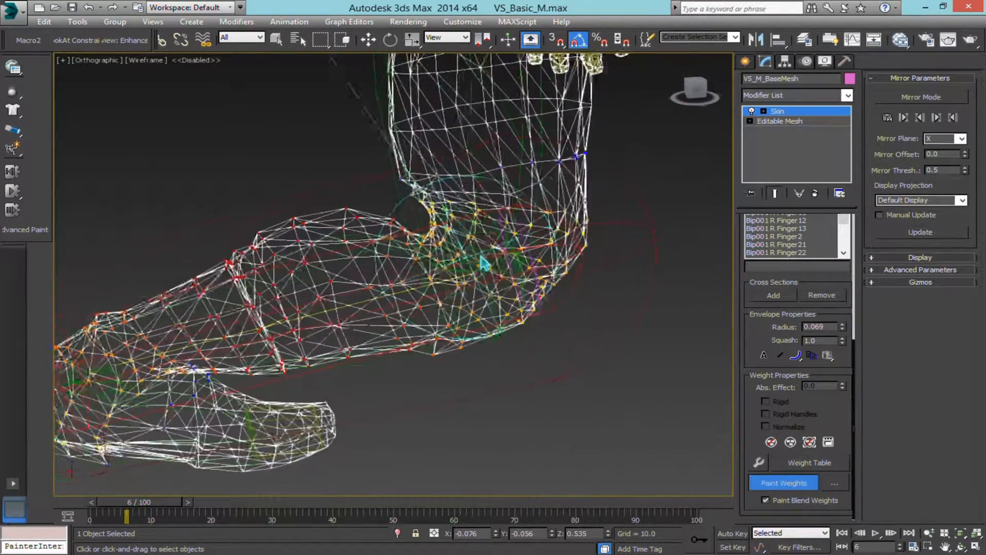
Step: Scrub to frame 12 and examine the back of the bent right knee in wireframe display
alt+middle_drag(417, 236, 468, 252)
mouse_move(133, 502)
mouse_down()
mouse_move(66, 504)
mouse_move(171, 504)
mouse_move(9, 497)
mouse_move(168, 503)
mouse_up()
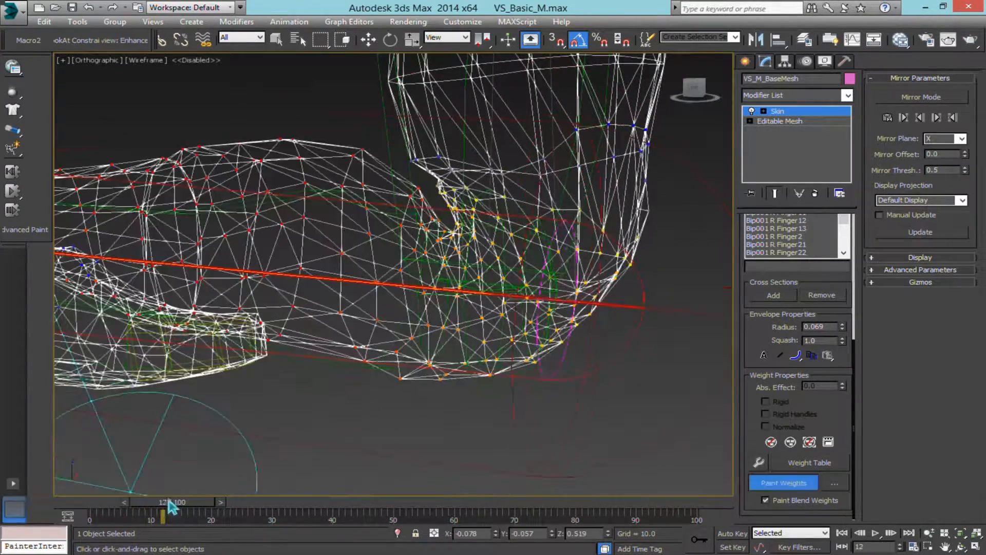
mouse_move(382, 401)
alt+middle_down()
mouse_move(456, 293)
mouse_move(502, 301)
alt+middle_up()
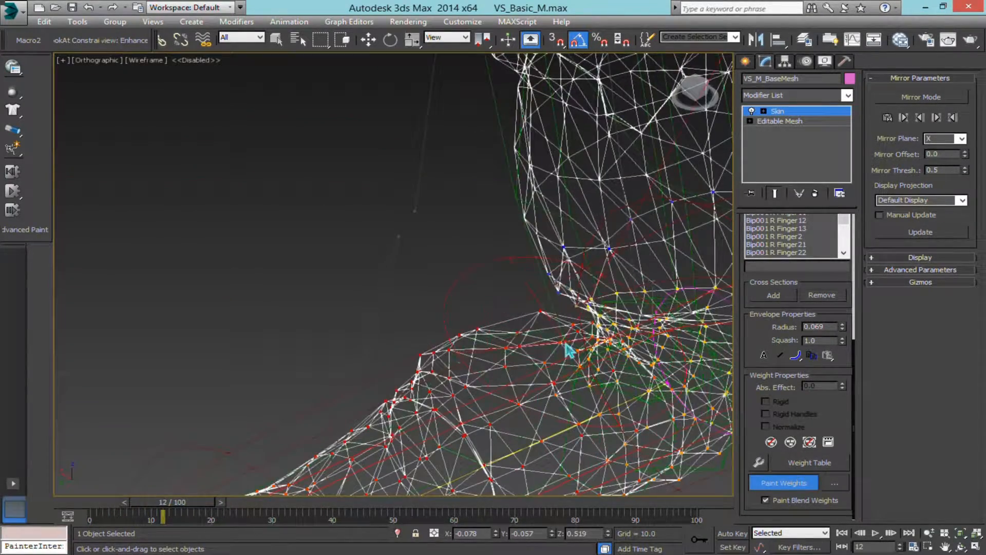
alt+middle_drag(569, 346, 495, 272)
middle_drag(425, 286, 264, 349)
mouse_move(345, 282)
alt+middle_down()
mouse_move(260, 315)
mouse_move(282, 279)
mouse_move(267, 288)
mouse_move(294, 333)
mouse_move(170, 331)
alt+middle_up()
Step: Switch to shaded display and inspect the weight colors around the bent knee and lower thigh
key(F3)
drag(172, 313, 226, 321)
mouse_move(248, 328)
middle_down()
mouse_move(279, 312)
mouse_move(329, 426)
middle_up()
scroll(336, 452, down, 5)
alt+middle_drag(339, 469, 251, 457)
alt+middle_drag(352, 309, 278, 318)
scroll(318, 310, up, 2)
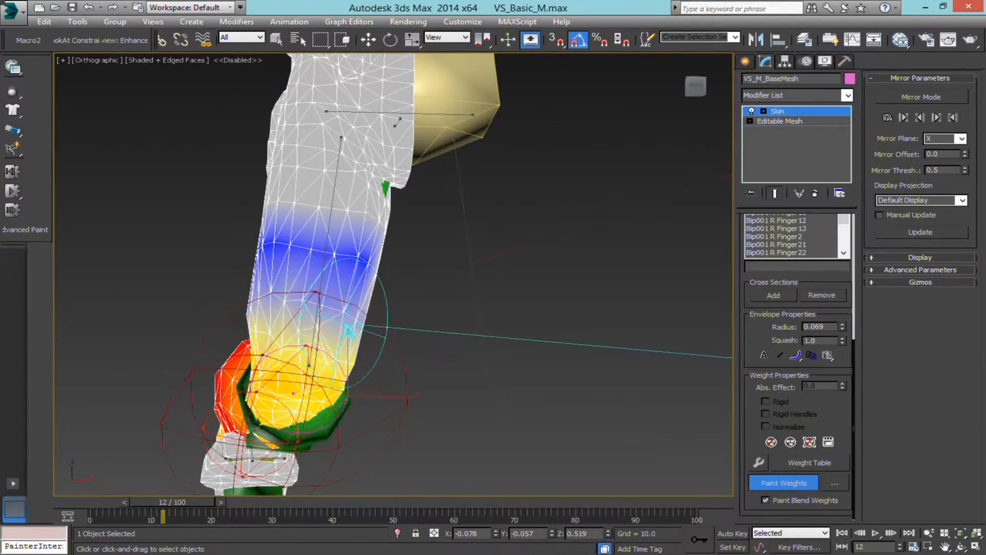
alt+middle_drag(349, 331, 289, 316)
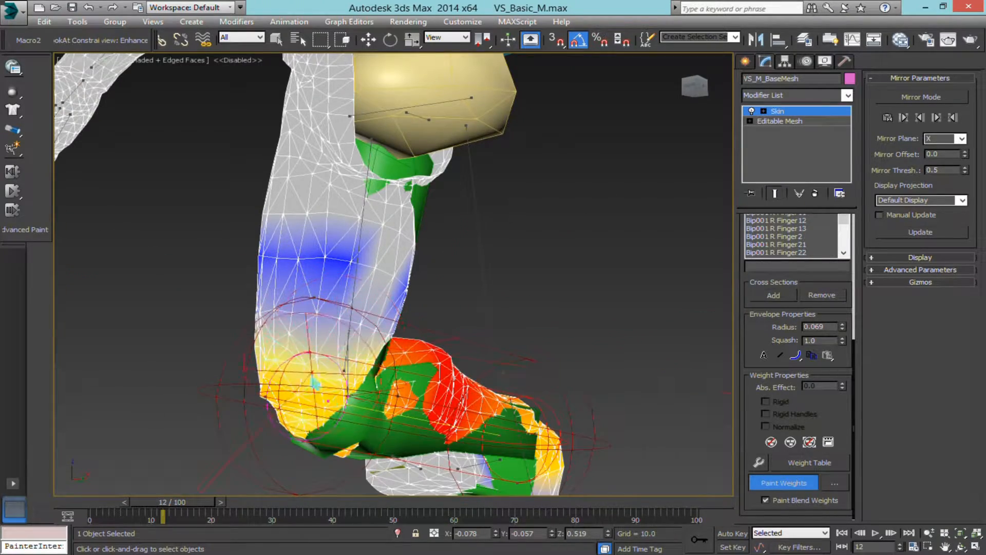
alt+middle_drag(315, 383, 312, 375)
scroll(312, 375, up, 2)
alt+middle_drag(227, 295, 369, 253)
Step: Return to wireframe display and inspect the crease behind the knee from both sides of the leg
key(F3)
alt+middle_drag(286, 293, 328, 349)
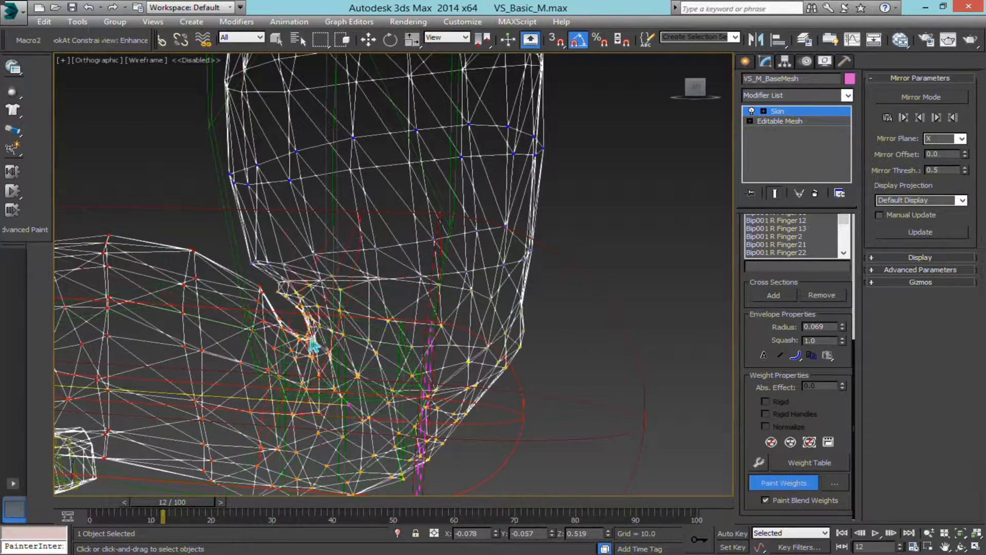
alt+middle_drag(291, 314, 374, 368)
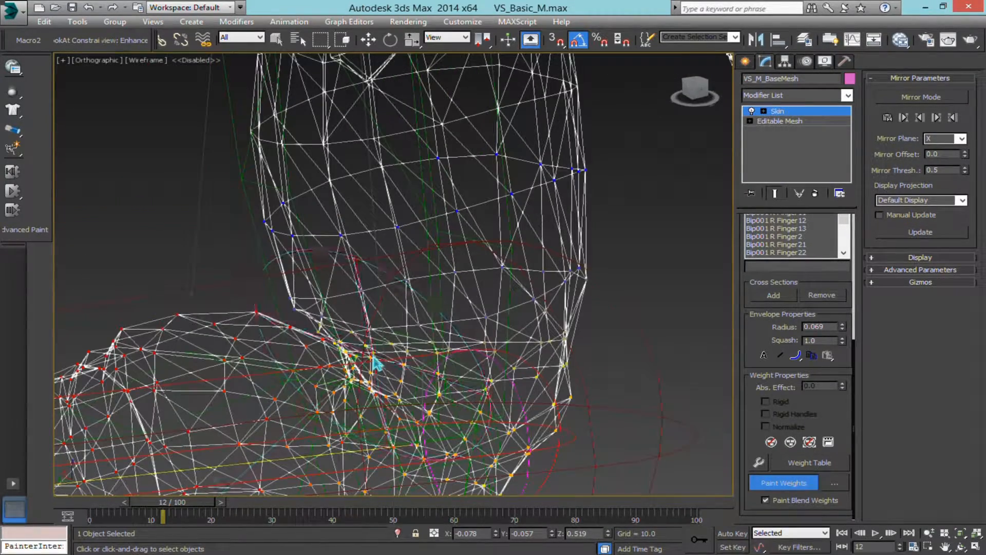
alt+middle_drag(511, 390, 445, 371)
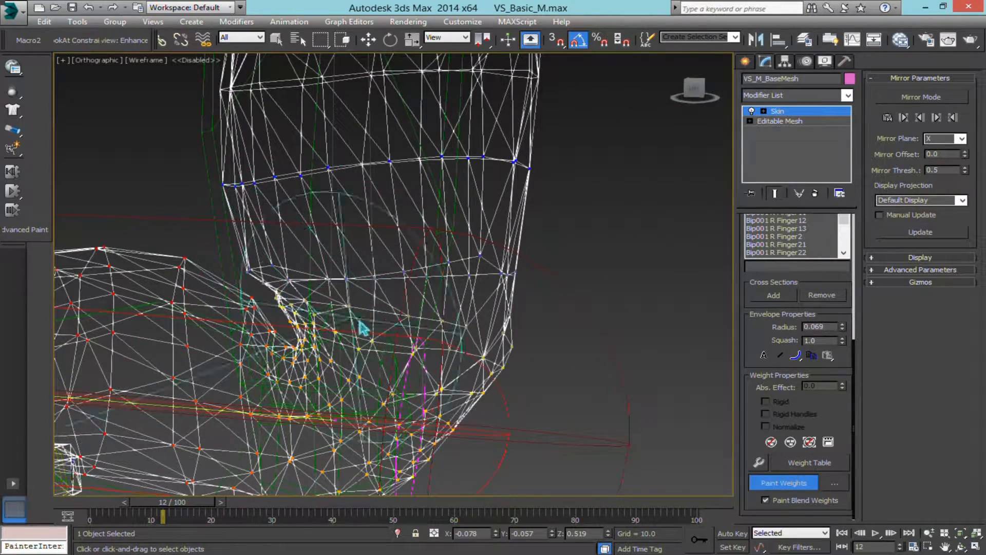
alt+middle_drag(468, 340, 314, 312)
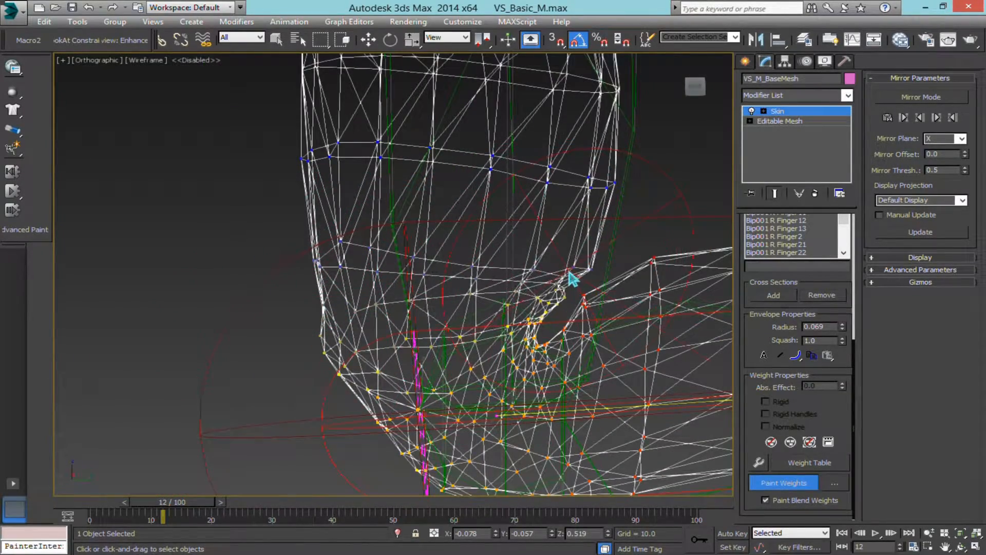
mouse_move(570, 279)
alt+middle_down()
mouse_move(528, 264)
mouse_move(595, 271)
mouse_move(551, 279)
alt+middle_up()
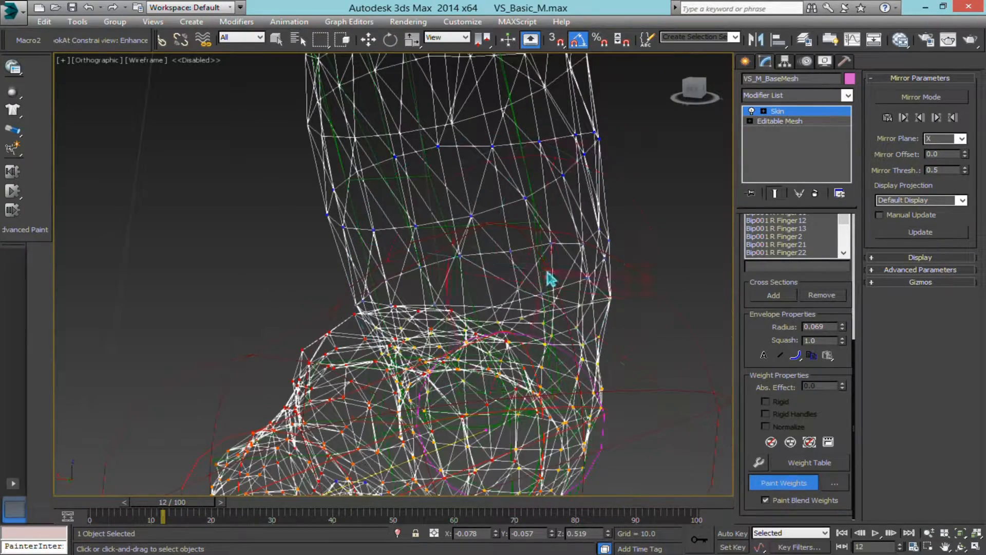
mouse_move(586, 308)
alt+middle_down()
mouse_move(519, 302)
mouse_move(411, 334)
alt+middle_up()
Step: Check the bent leg in shaded display, scrub back to frame 4 and return to wireframe
key(F3)
scroll(324, 367, down, 5)
middle_drag(325, 367, 487, 226)
scroll(487, 227, down, 2)
scroll(486, 224, up, 4)
drag(187, 501, 140, 501)
key(F3)
scroll(429, 290, down, 2)
scroll(429, 290, up, 3)
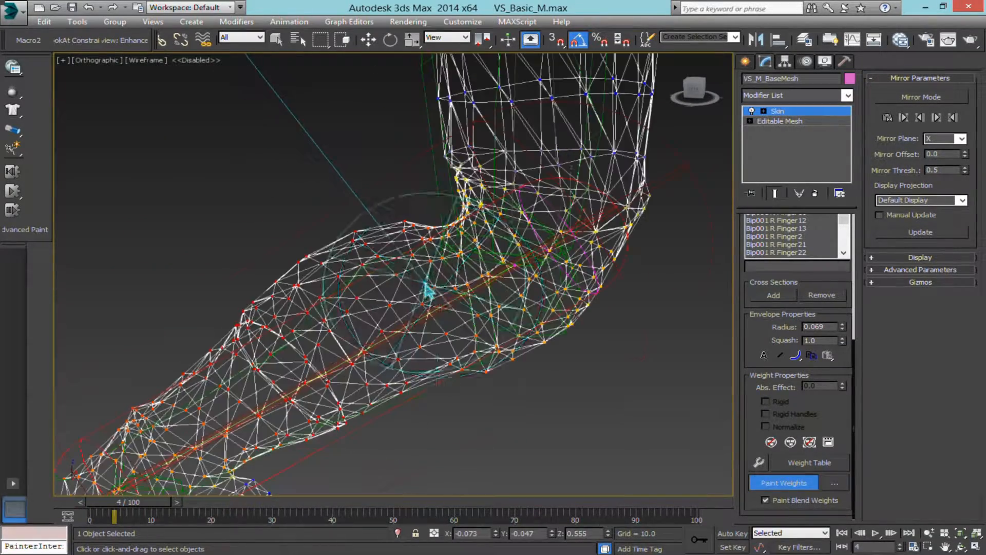
Step: Examine the frame 4 knee bend closely in wireframe, covering the back crease, kneecap and both sides
scroll(430, 290, down, 3)
scroll(433, 288, up, 3)
scroll(432, 243, down, 1)
middle_drag(432, 230, 426, 220)
scroll(437, 226, up, 4)
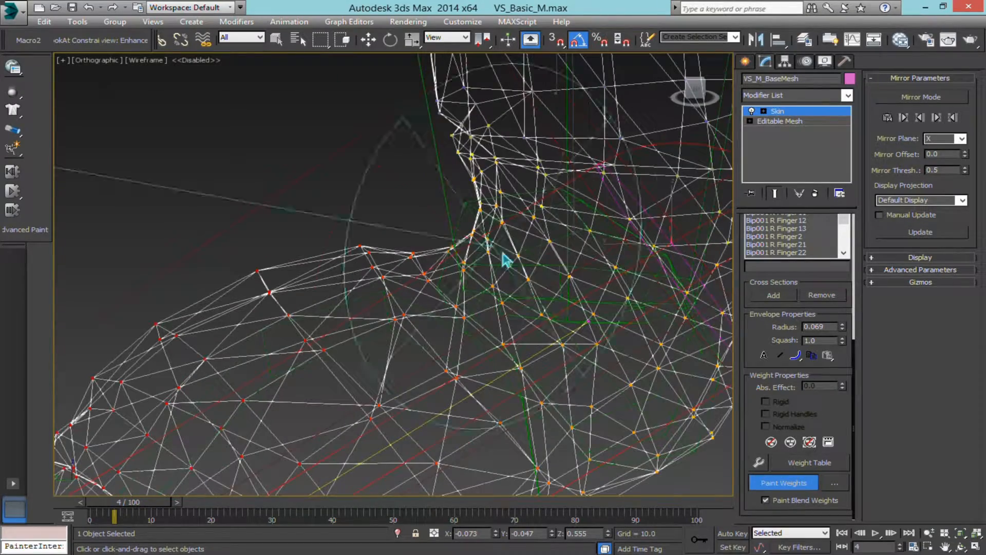
scroll(634, 298, down, 6)
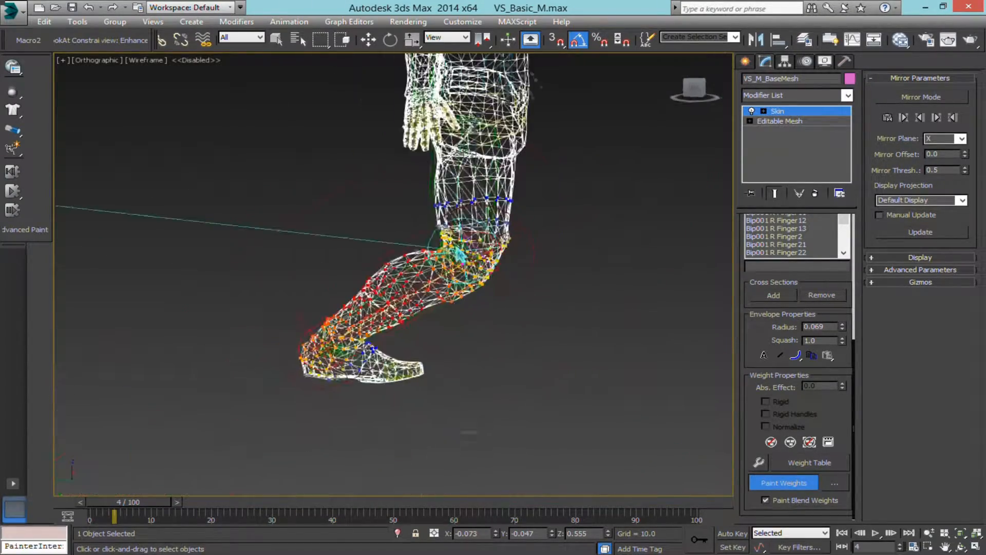
scroll(465, 255, up, 4)
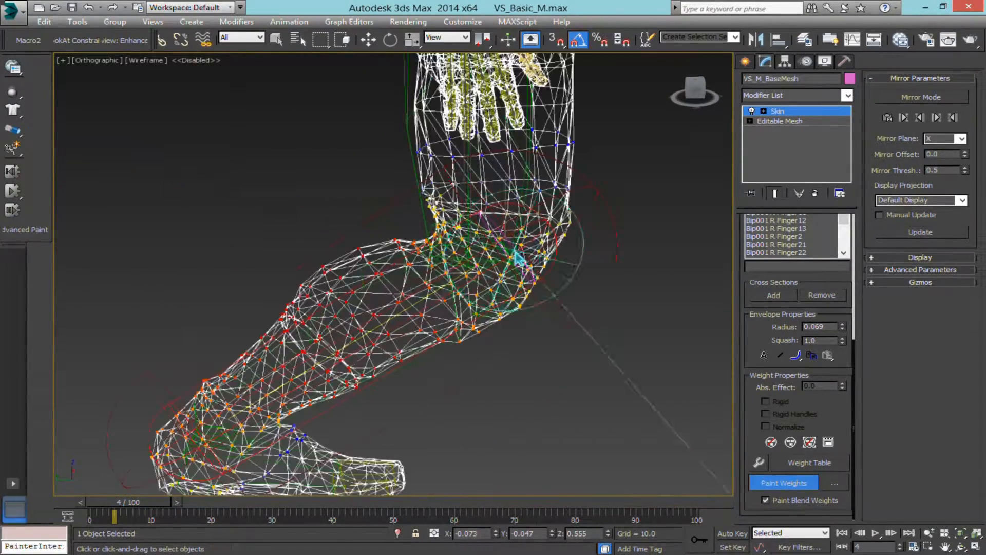
scroll(462, 251, up, 4)
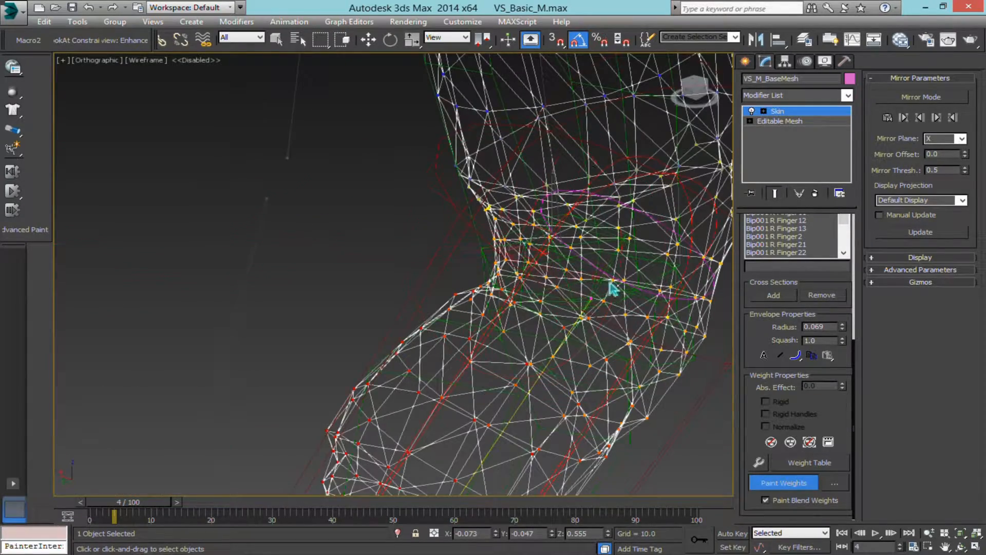
mouse_move(613, 288)
alt+middle_down()
mouse_move(467, 247)
mouse_move(366, 190)
mouse_move(296, 184)
alt+middle_up()
alt+middle_drag(529, 200, 369, 194)
alt+middle_drag(282, 159, 312, 179)
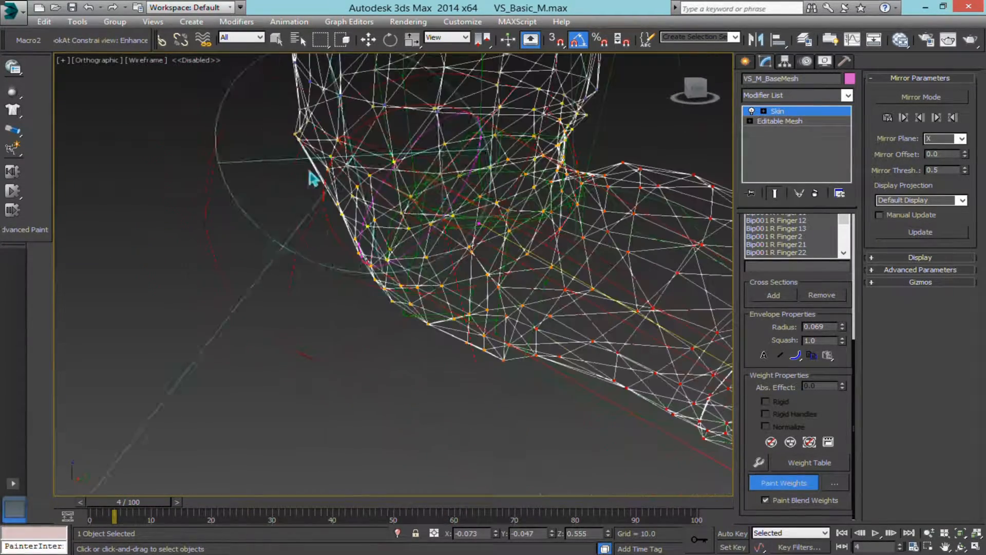
alt+middle_drag(528, 173, 468, 210)
Step: Compare the knee's weight colors in shaded display with its vertices in wireframe, viewing the leg from several angles
key(F3)
alt+middle_drag(446, 270, 400, 276)
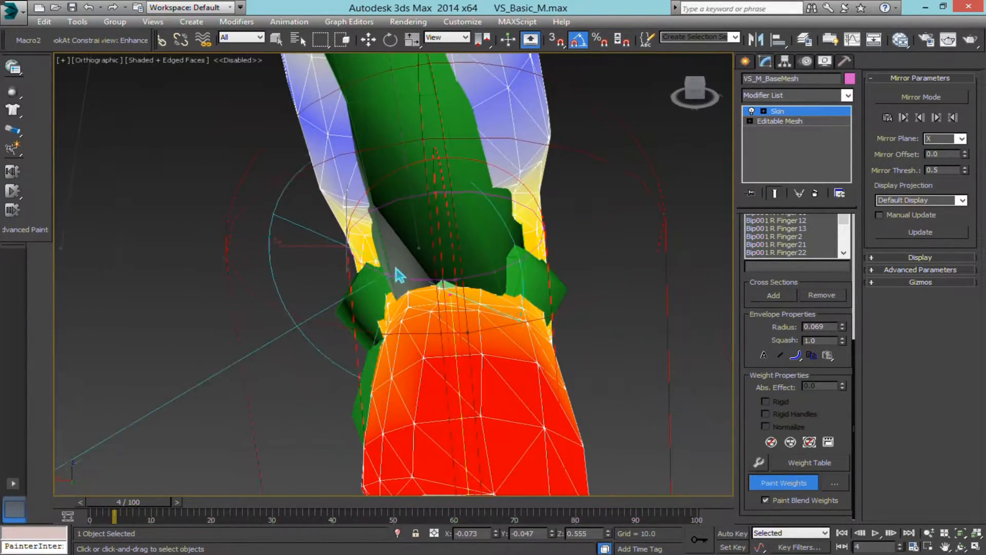
key(F3)
mouse_move(455, 288)
alt+middle_down()
mouse_move(379, 275)
mouse_move(385, 298)
mouse_move(417, 306)
mouse_move(406, 292)
alt+middle_up()
key(F3)
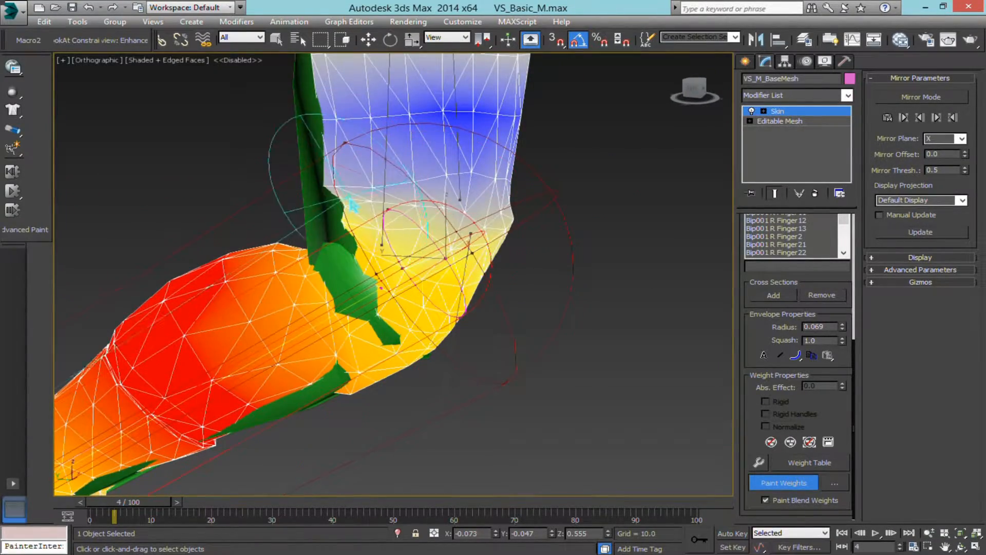
alt+middle_drag(494, 199, 366, 197)
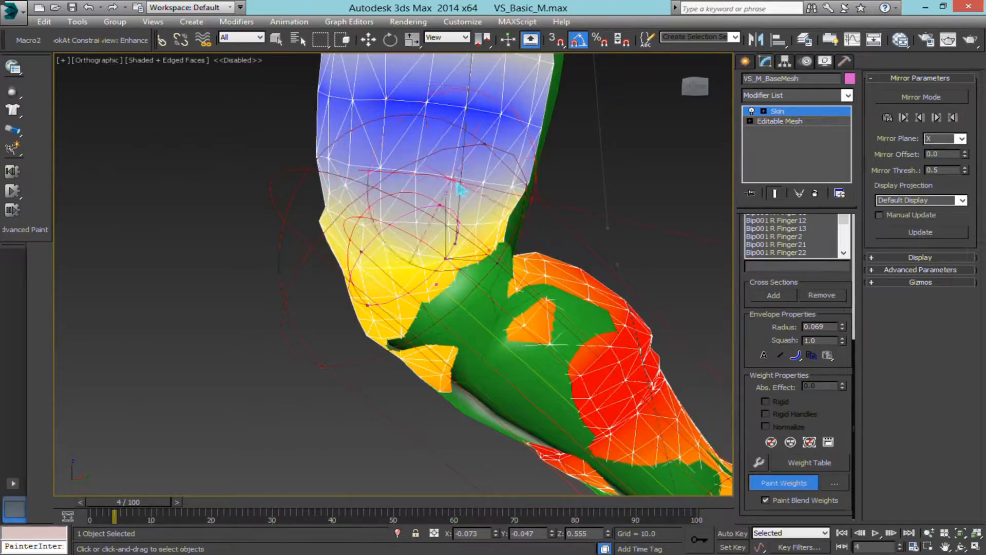
mouse_move(455, 193)
alt+middle_down()
mouse_move(419, 190)
mouse_move(421, 178)
mouse_move(514, 181)
mouse_move(504, 205)
mouse_move(520, 199)
mouse_move(427, 232)
alt+middle_up()
key(F3)
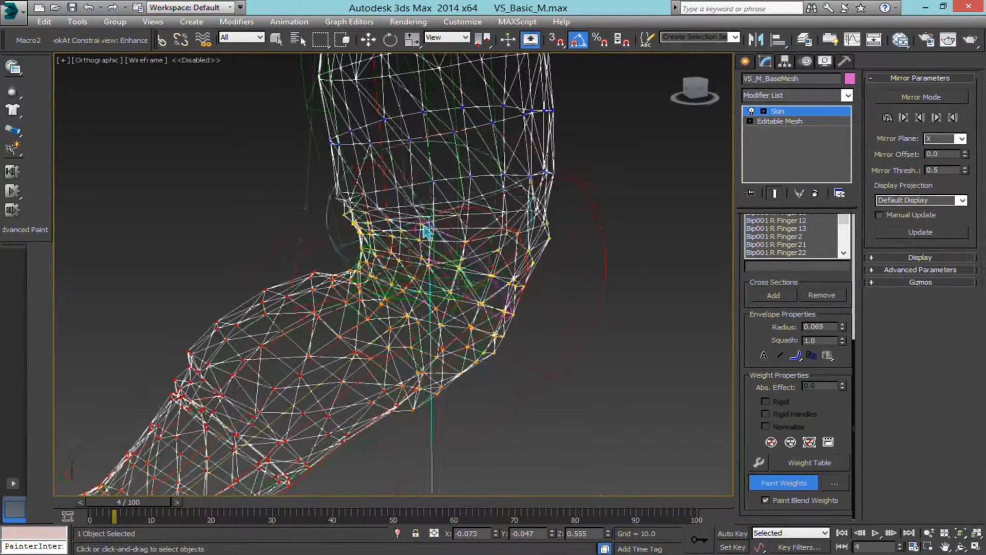
mouse_move(415, 272)
alt+middle_down()
mouse_move(402, 236)
mouse_move(437, 253)
mouse_move(443, 239)
mouse_move(417, 205)
mouse_move(264, 205)
mouse_move(341, 256)
mouse_move(441, 289)
mouse_move(488, 276)
alt+middle_up()
key(F3)
mouse_move(458, 317)
alt+middle_down()
mouse_move(452, 290)
mouse_move(480, 288)
mouse_move(468, 302)
mouse_move(376, 282)
mouse_move(488, 342)
alt+middle_up()
key(F3)
Step: Scrub to frame 10 and view the whole character in shaded display
drag(127, 503, 160, 503)
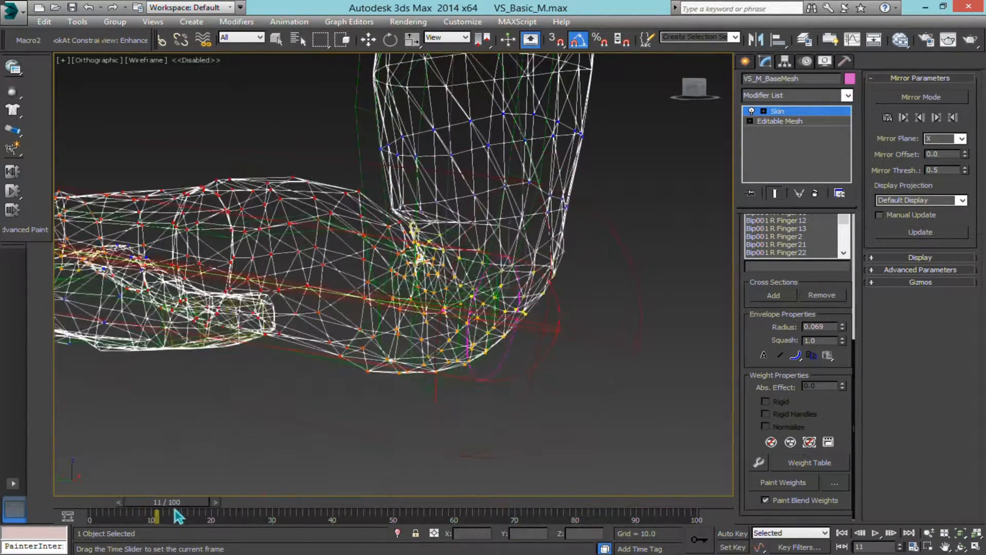
scroll(431, 314, down, 3)
mouse_move(432, 320)
alt+middle_down()
mouse_move(421, 309)
mouse_move(411, 323)
mouse_move(365, 300)
mouse_move(578, 329)
alt+middle_up()
key(F3)
scroll(408, 312, down, 8)
scroll(405, 309, down, 7)
scroll(404, 295, up, 4)
scroll(454, 372, down, 2)
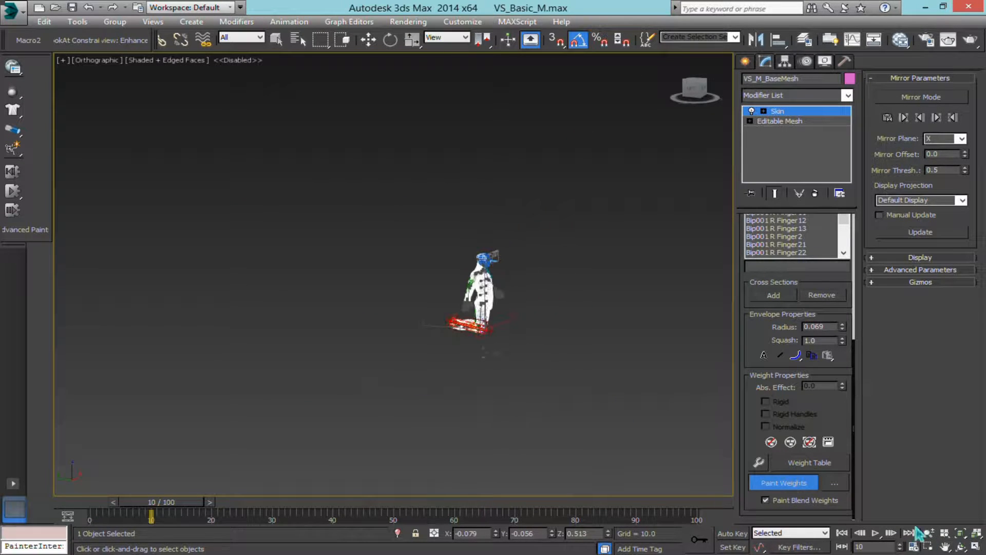
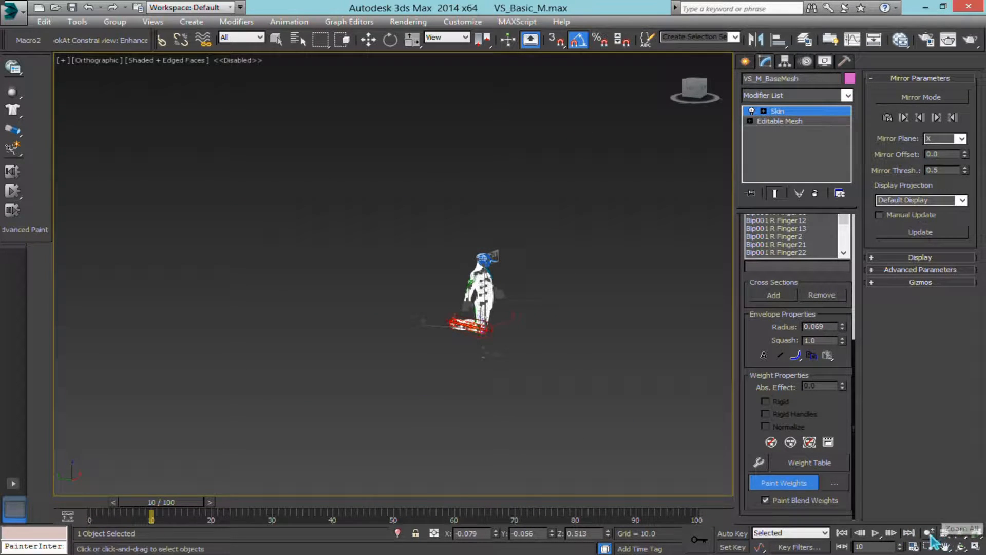
Step: Frame the bent right leg closely with the Zoom tool, keeping the shaded display
click(930, 535)
drag(475, 308, 450, 205)
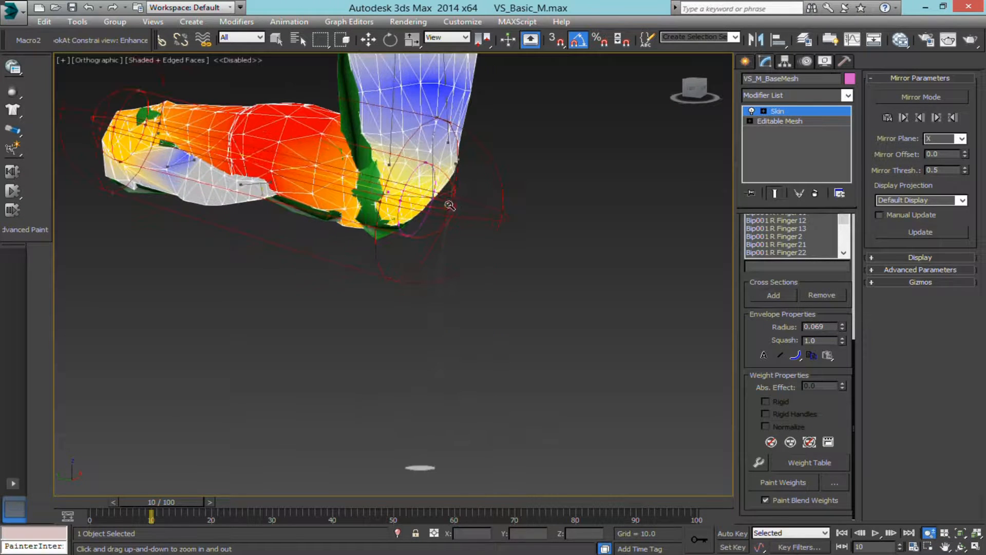
drag(361, 186, 365, 196)
middle_drag(369, 173, 417, 281)
right_click(371, 186)
scroll(387, 223, up, 2)
scroll(417, 281, down, 1)
key(F3)
key(F3)
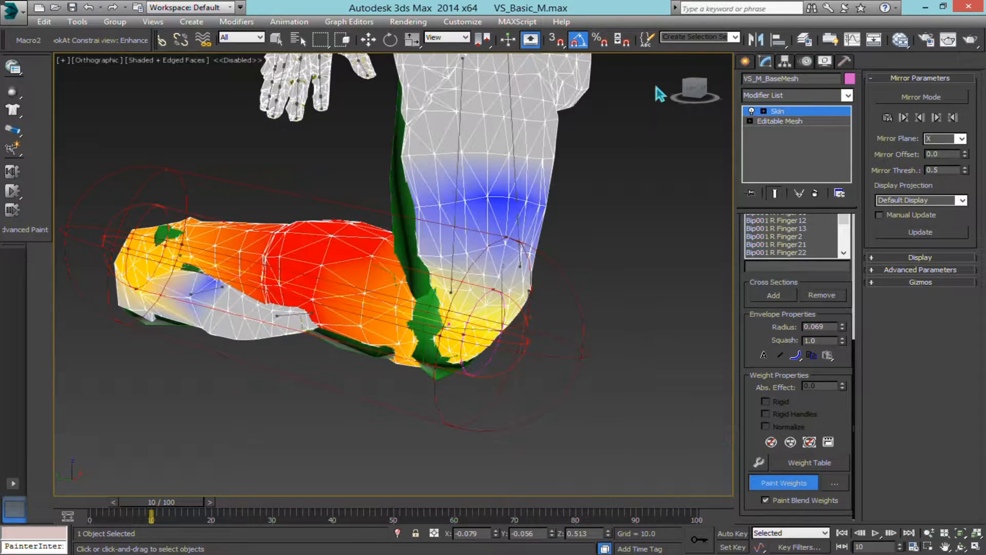
Step: Hide the 0 (default) layer in the layer list and examine the unobstructed knee crease
click(806, 40)
click(827, 261)
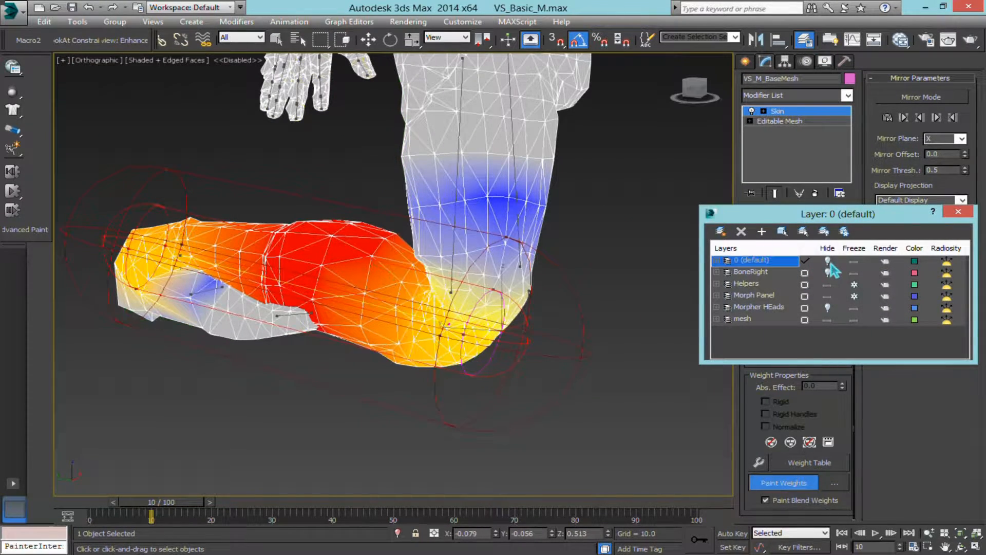
alt+middle_drag(514, 278, 483, 268)
scroll(483, 265, down, 1)
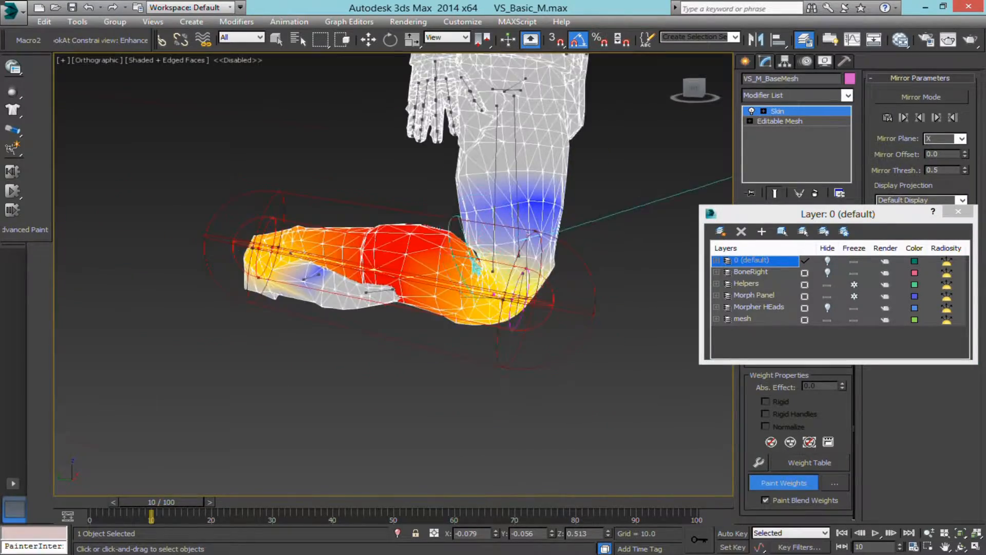
scroll(475, 263, up, 3)
alt+middle_drag(512, 303, 487, 268)
scroll(491, 289, down, 3)
scroll(492, 290, up, 2)
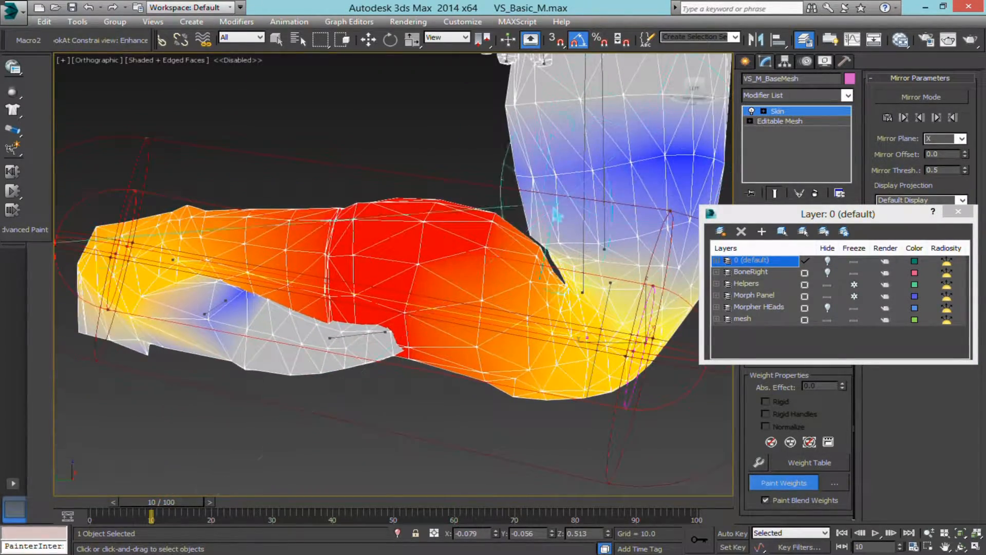
Step: Switch the mesh to the darkened material display and inspect the folded faces behind the knee
key(m)
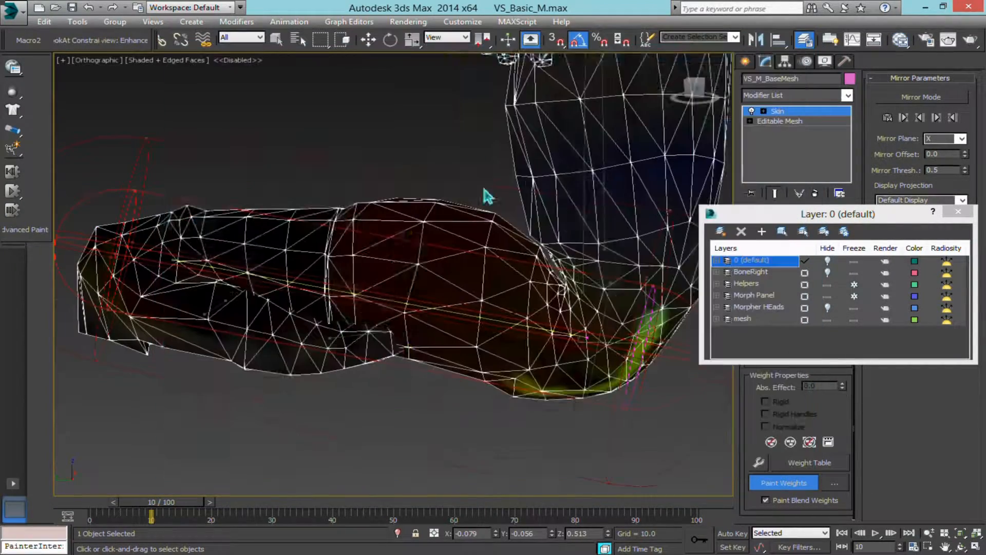
alt+middle_drag(488, 194, 469, 207)
scroll(492, 274, up, 2)
middle_drag(480, 247, 471, 265)
scroll(459, 238, up, 3)
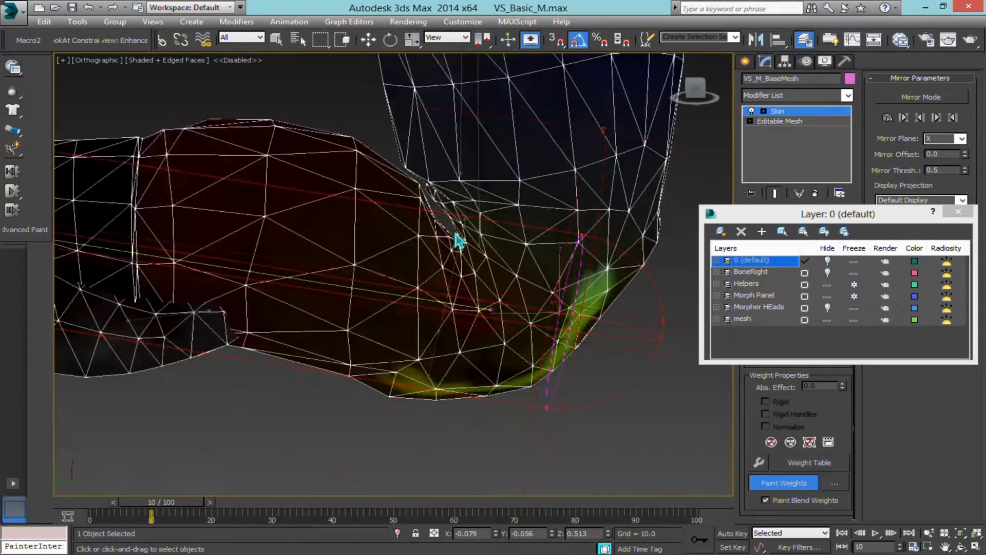
scroll(452, 246, down, 6)
scroll(436, 283, up, 3)
Step: Scrub to frame 15 and examine the partly bent knee from both sides in the darkened display
drag(187, 504, 215, 506)
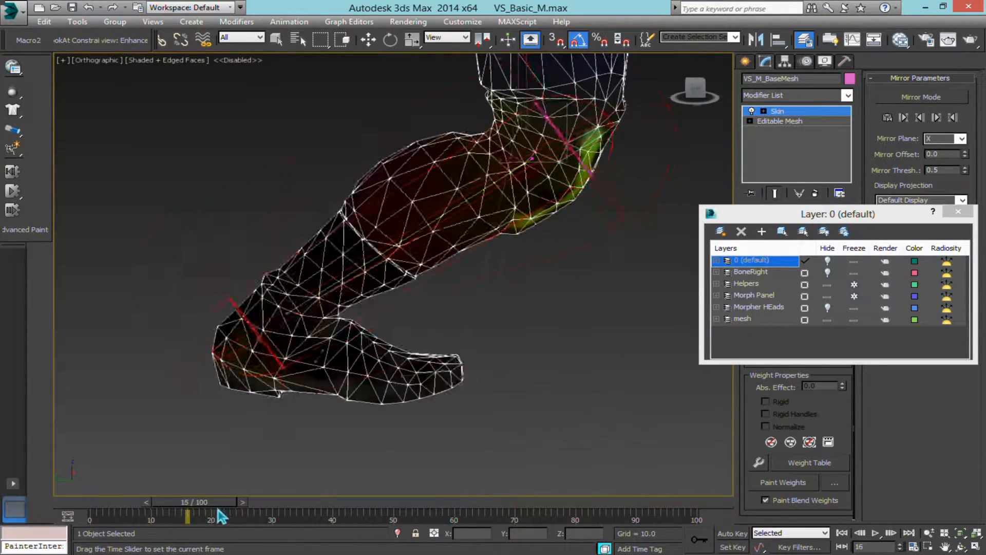
scroll(334, 344, down, 4)
scroll(434, 249, up, 4)
alt+middle_drag(437, 246, 413, 274)
alt+middle_drag(459, 304, 489, 278)
scroll(489, 278, up, 4)
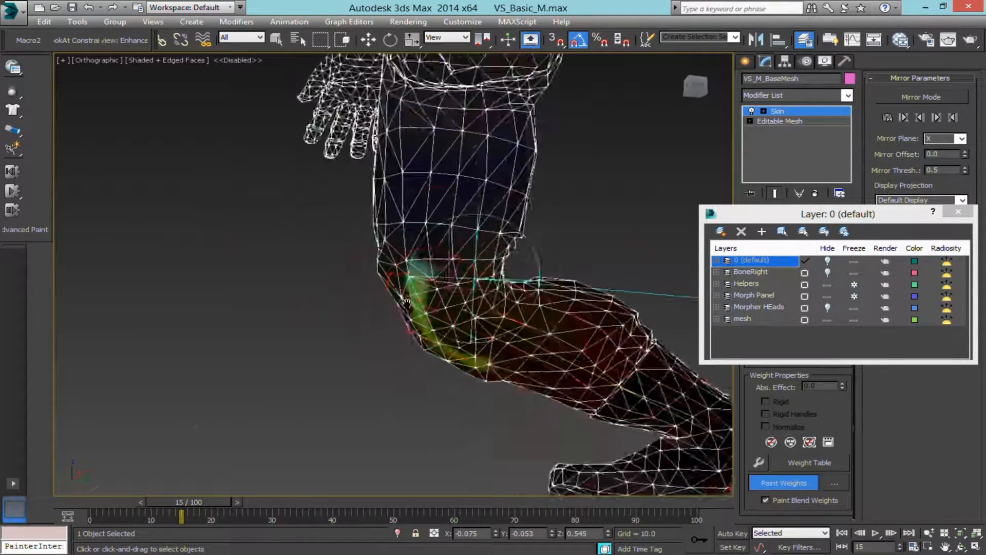
key(m)
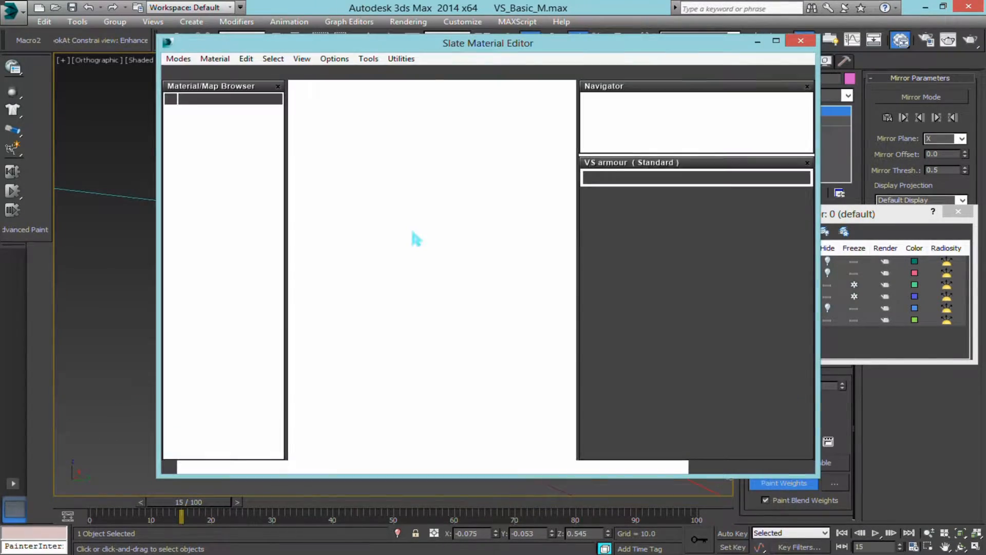
click(301, 75)
click(801, 41)
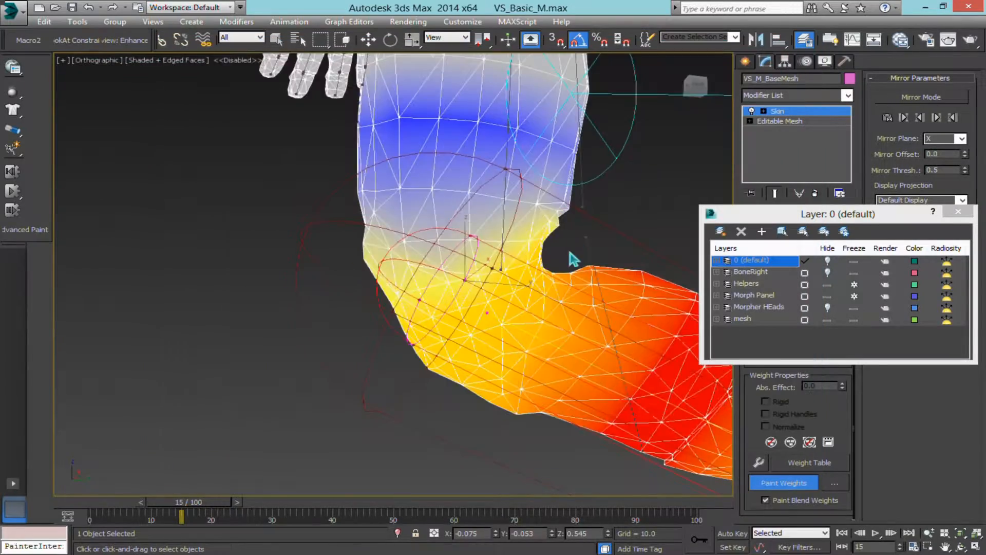
Step: Examine the knee's weight colors from the opposite side and scrub to frame 8 to check the crease
alt+middle_drag(571, 252, 392, 286)
alt+middle_drag(450, 245, 278, 238)
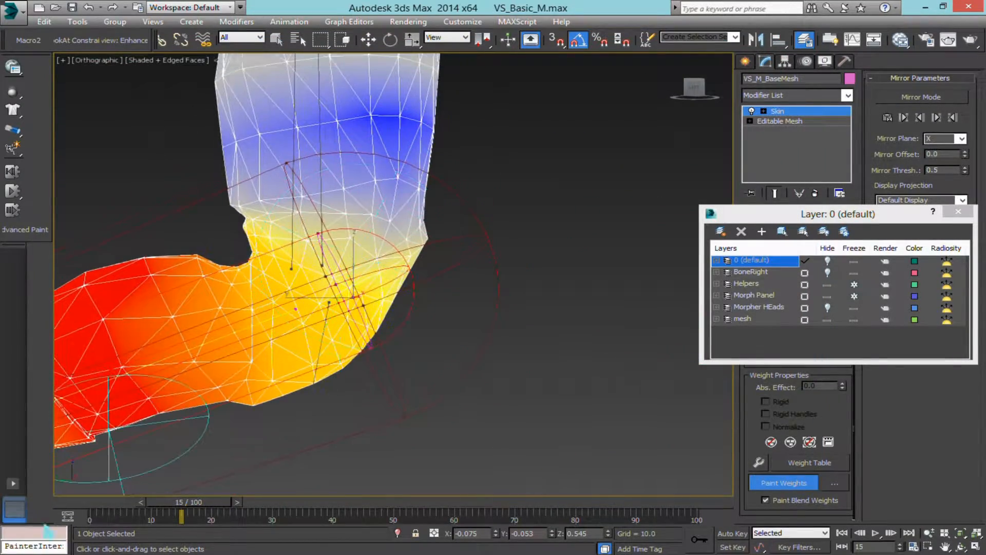
drag(190, 507, 153, 506)
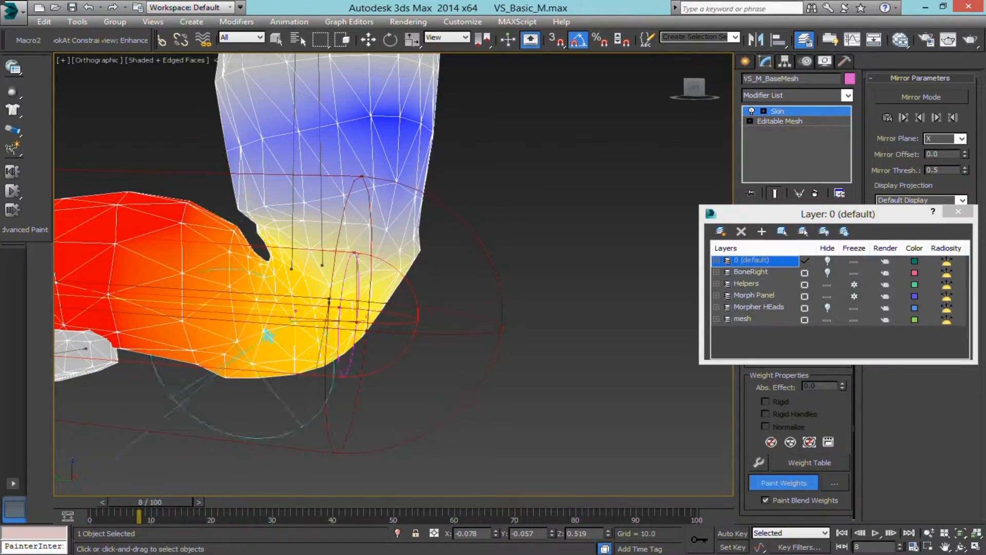
Step: Examine the knee crease and the calf's weight colors down to the foot from several angles, and scrub to frame 5
alt+middle_drag(377, 266, 330, 205)
alt+middle_drag(393, 217, 364, 313)
scroll(331, 267, up, 3)
scroll(331, 266, down, 3)
scroll(365, 354, up, 2)
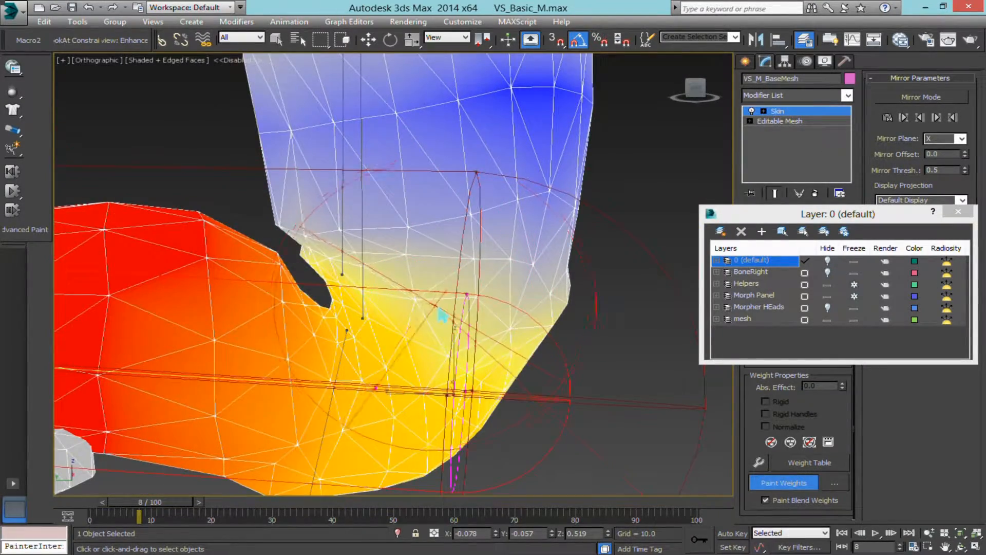
alt+middle_drag(441, 313, 401, 297)
alt+middle_drag(296, 342, 506, 241)
alt+middle_drag(519, 203, 471, 210)
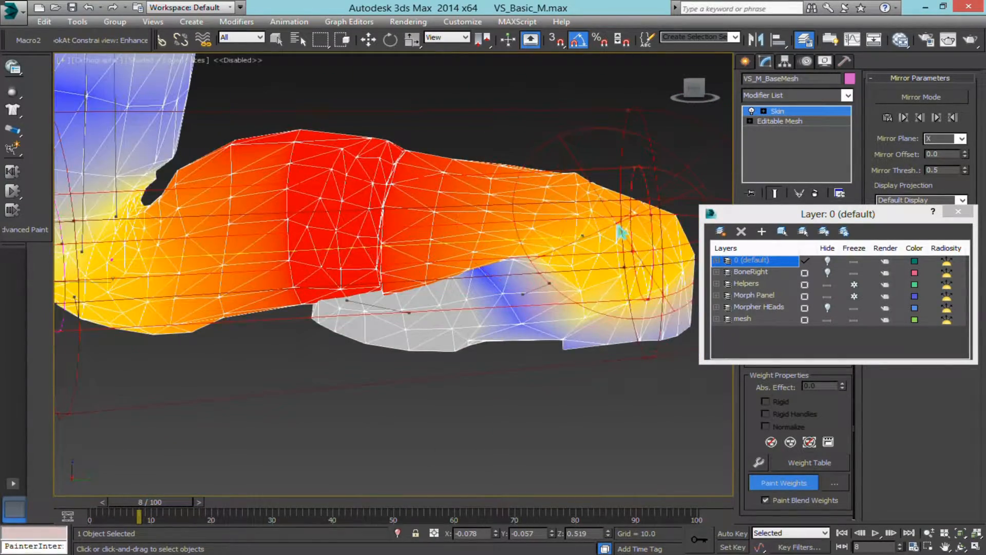
mouse_move(619, 230)
alt+middle_down()
mouse_move(469, 212)
mouse_move(569, 221)
mouse_move(547, 222)
mouse_move(623, 258)
mouse_move(612, 264)
mouse_move(581, 251)
mouse_move(633, 237)
mouse_move(618, 249)
alt+middle_up()
mouse_move(158, 504)
mouse_down()
mouse_move(132, 513)
mouse_move(152, 498)
mouse_up()
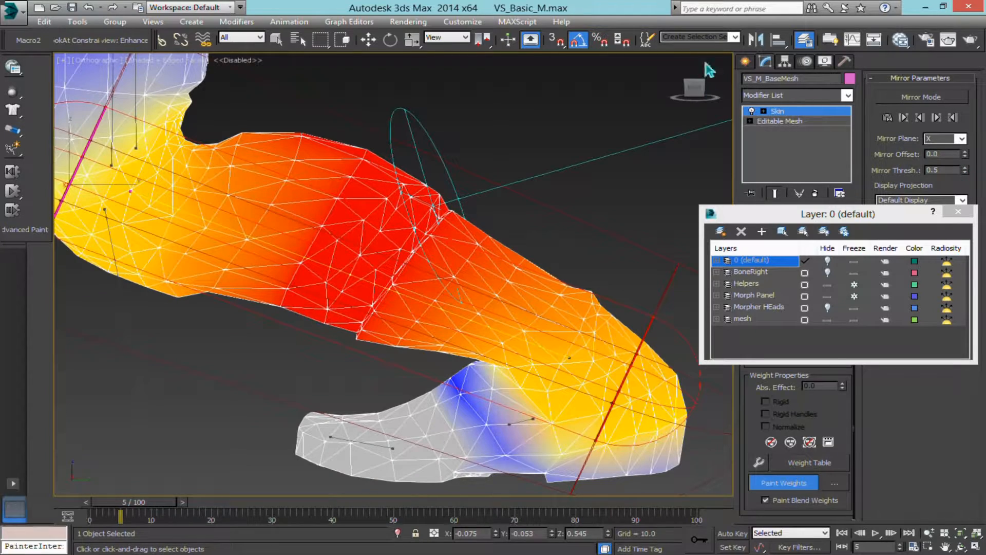
Step: Leave envelope editing and unhide the 0 (default) layer to bring back the biped bones
click(958, 214)
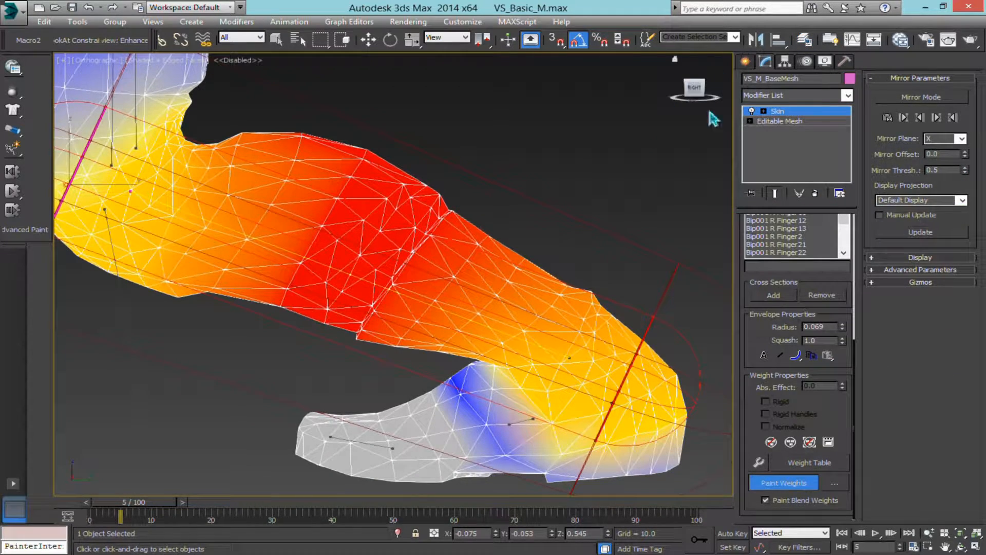
click(746, 62)
click(805, 40)
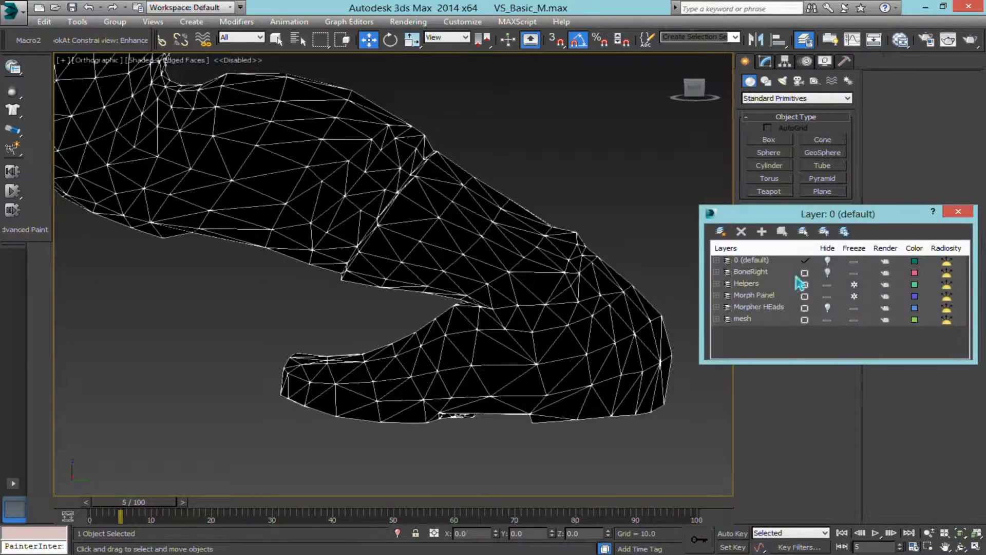
click(828, 262)
click(950, 213)
Step: With Auto Key on at frame 10, rotate the right foot bone away from the calf until the toes point down
click(501, 381)
key(e)
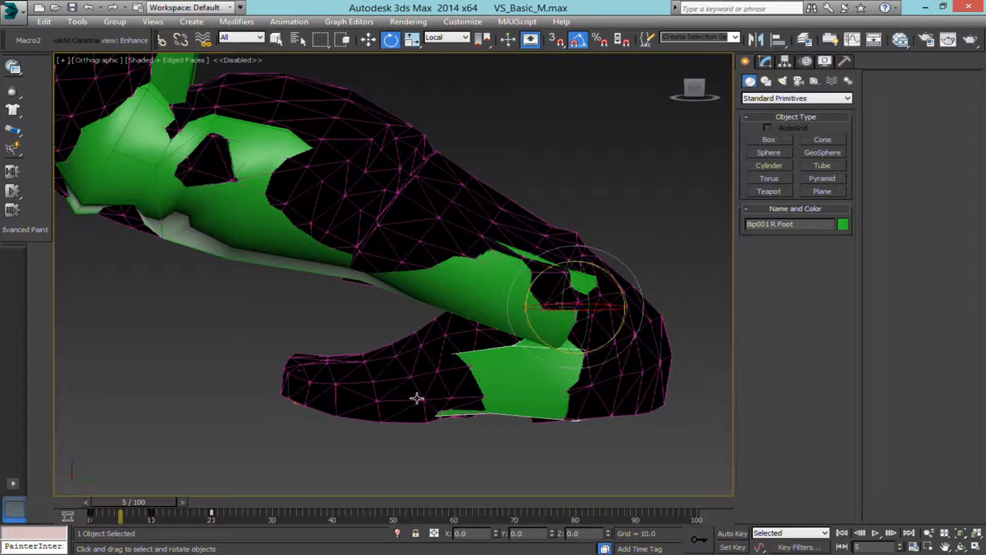
drag(163, 506, 190, 506)
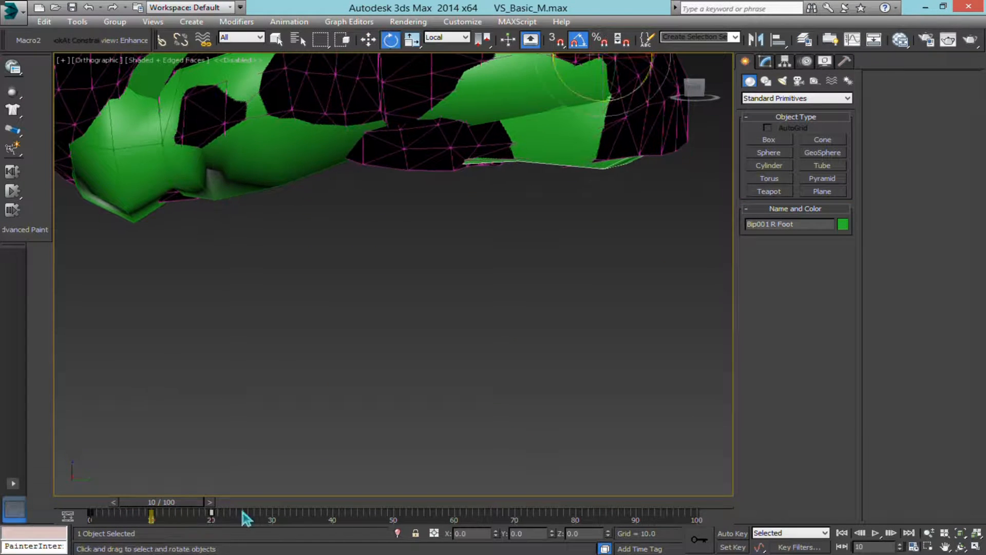
click(734, 535)
middle_drag(588, 293, 512, 381)
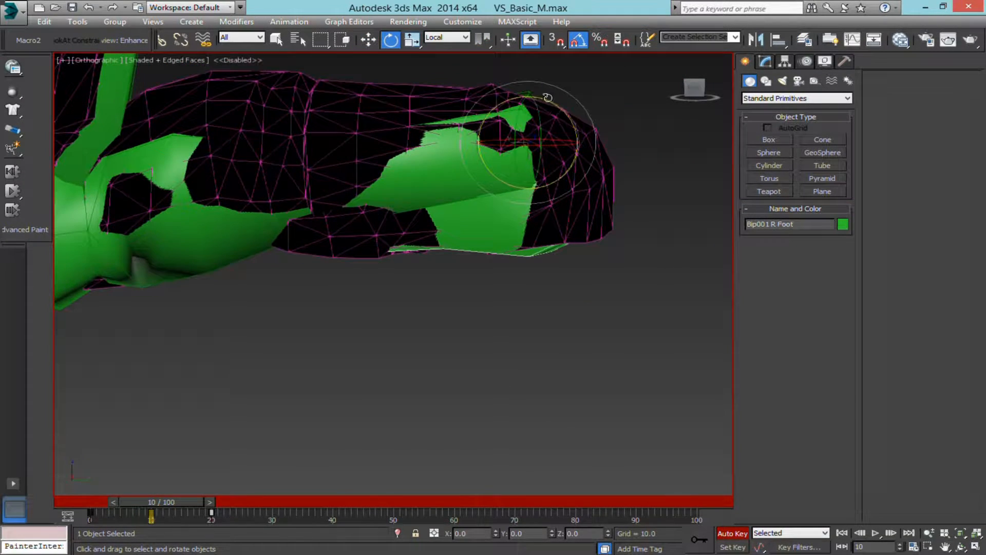
drag(547, 98, 416, 100)
middle_drag(417, 129, 535, 237)
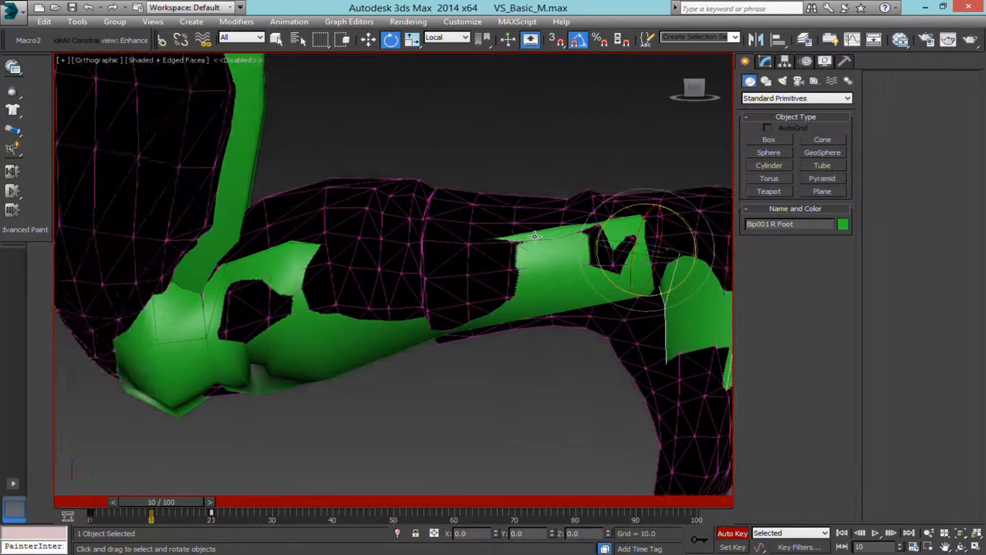
scroll(535, 236, down, 2)
Step: Select the body mesh for modification and hide the 0 (default) layer
click(497, 214)
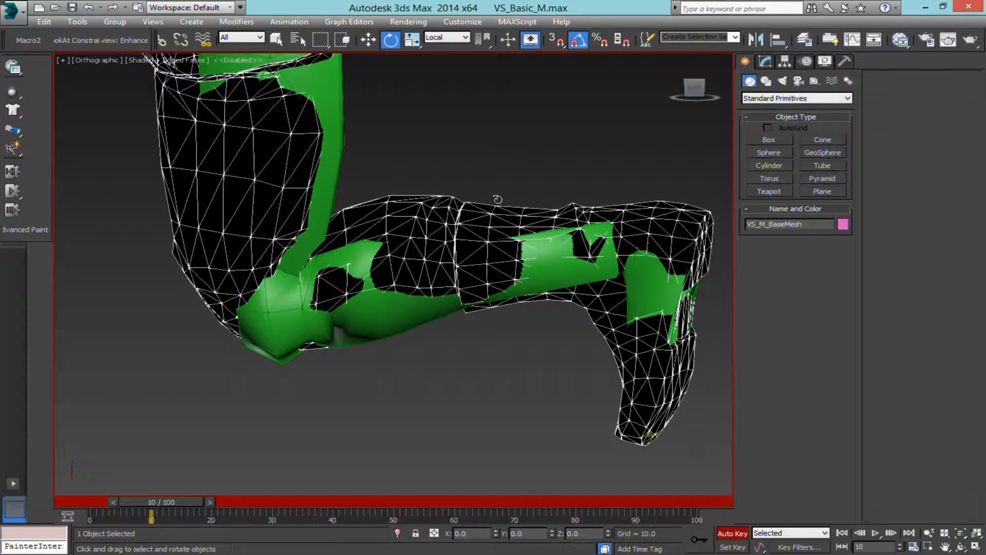
click(770, 62)
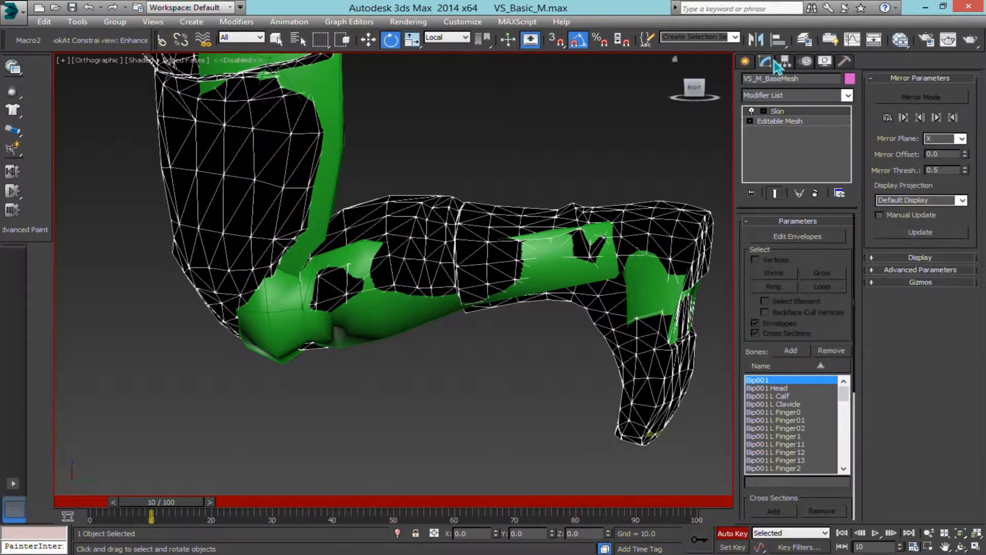
click(802, 43)
click(828, 262)
click(958, 211)
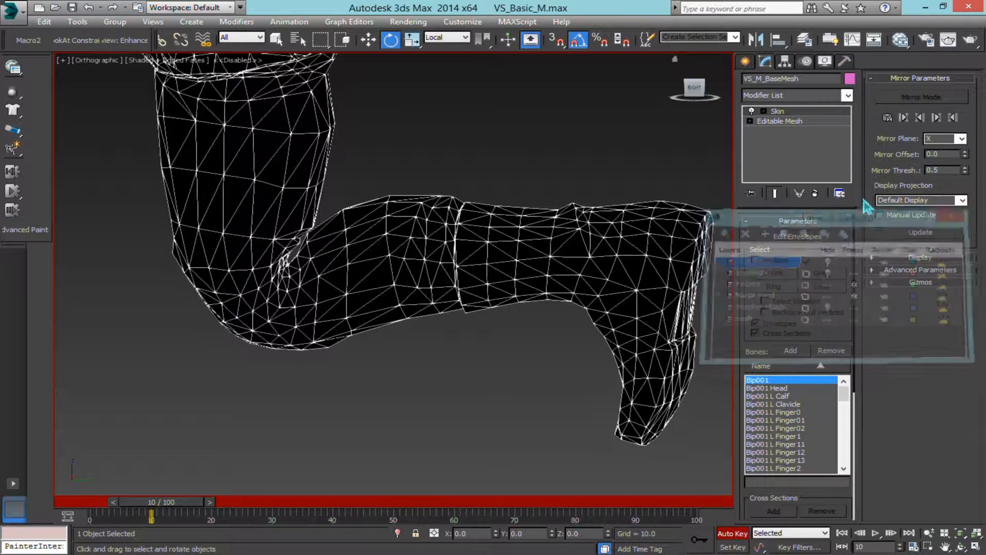
Step: Enter Skin envelope editing on the body mesh and turn on weight painting
click(798, 237)
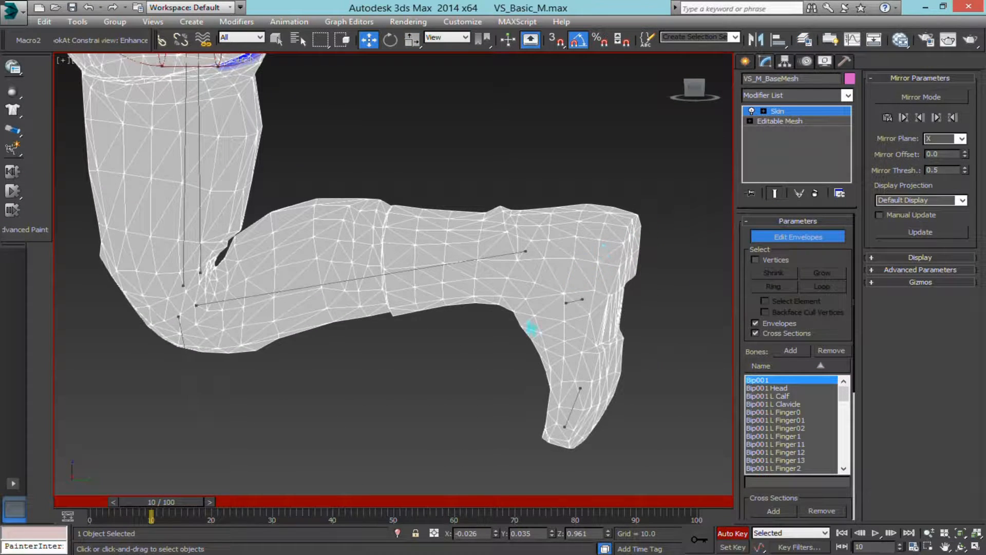
drag(841, 324, 845, 74)
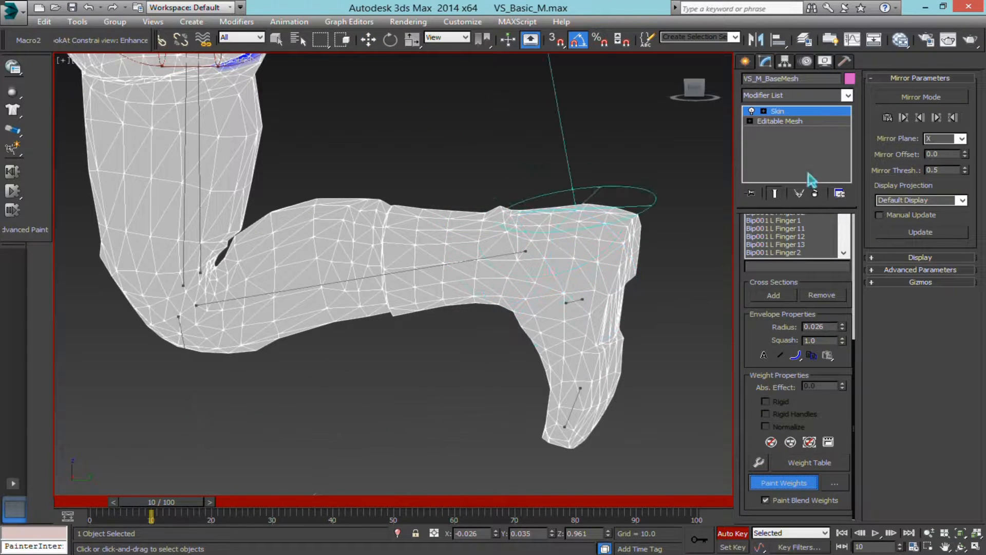
Step: Select the Bip001 R Calf envelope on the bent leg and turn weight painting back on
scroll(770, 334, up, 5)
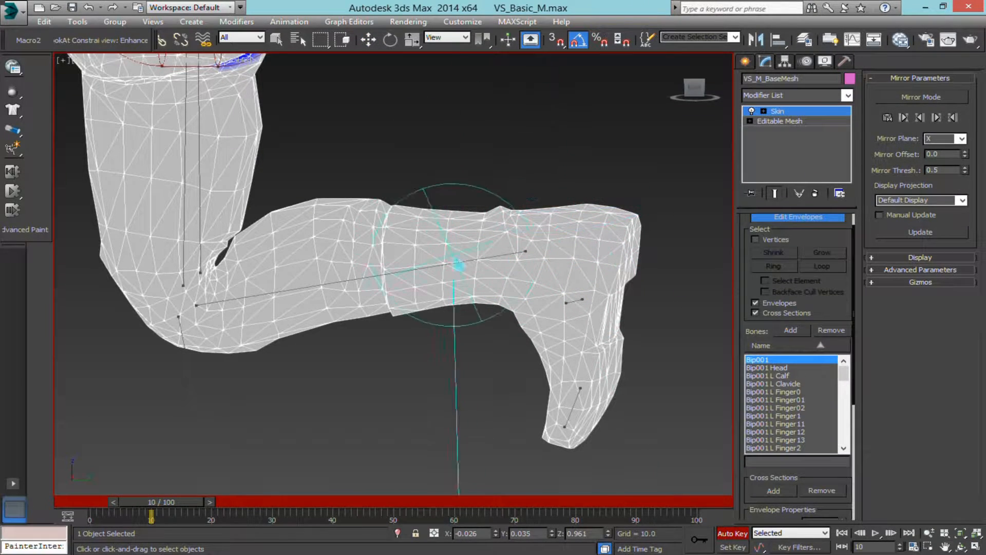
right_click(459, 256)
click(751, 511)
drag(753, 511, 759, 442)
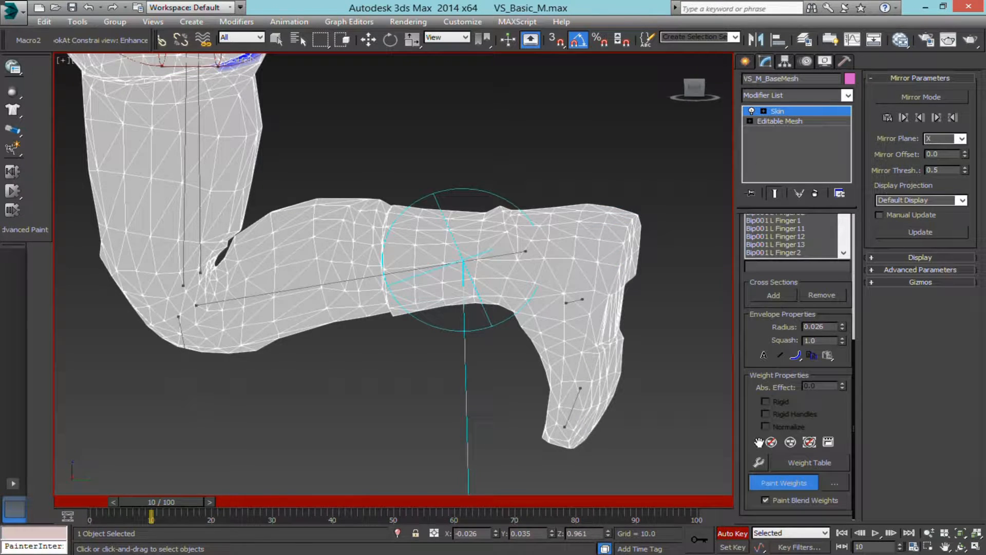
click(779, 487)
click(469, 258)
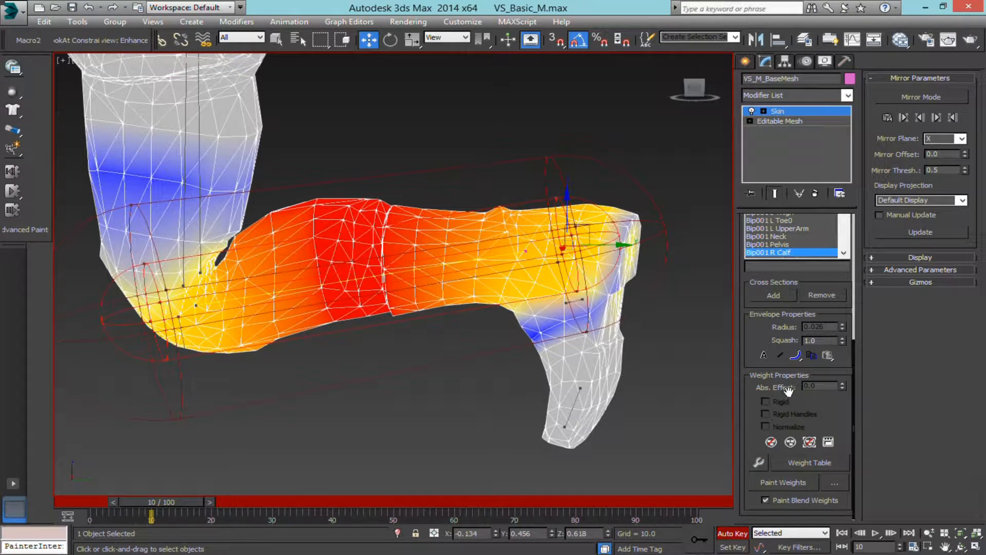
scroll(760, 365, up, 5)
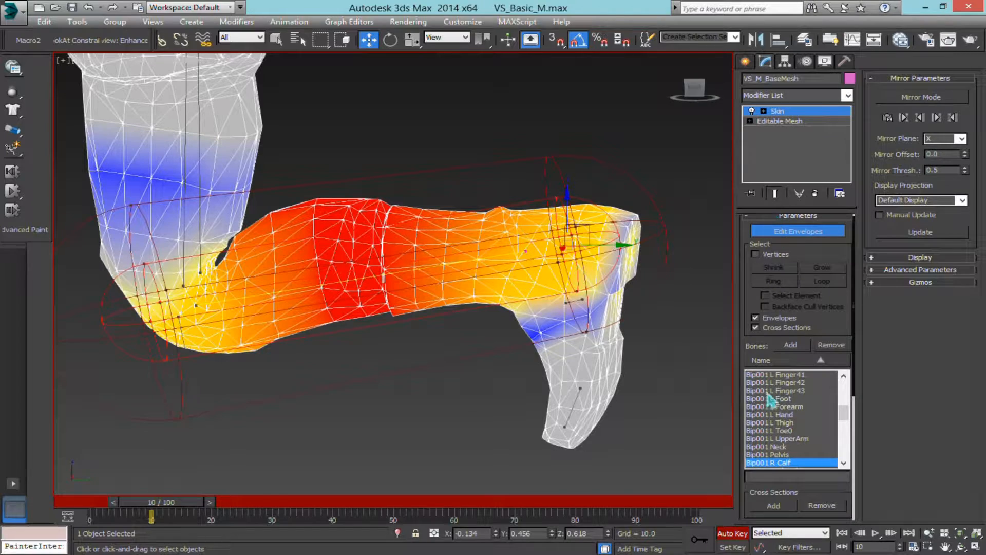
scroll(751, 299, down, 5)
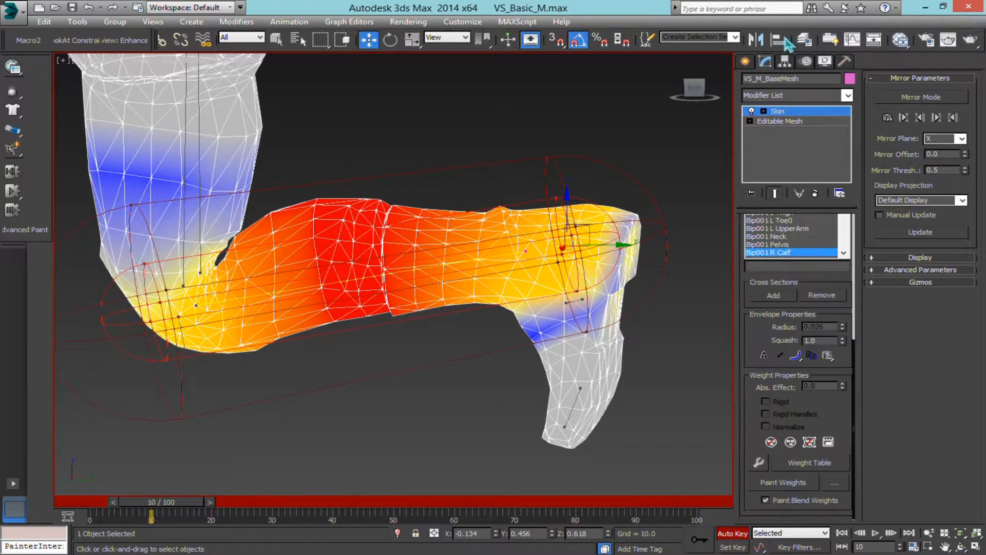
click(783, 488)
Step: Scrub the animation to frame 20 and back to frame 11 to check how the right calf deforms
mouse_move(565, 202)
alt+middle_down()
mouse_move(604, 267)
mouse_move(612, 201)
mouse_move(600, 217)
alt+middle_up()
mouse_move(172, 504)
mouse_down()
mouse_move(118, 506)
mouse_move(232, 525)
mouse_up()
middle_drag(308, 423, 418, 259)
middle_drag(374, 347, 440, 286)
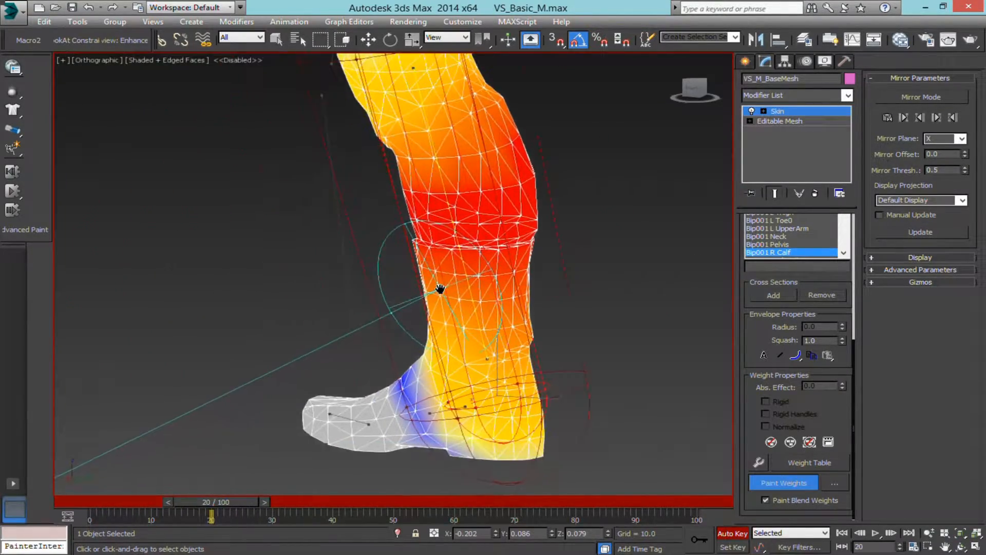
mouse_move(234, 517)
mouse_down()
mouse_move(264, 512)
mouse_move(179, 505)
mouse_up()
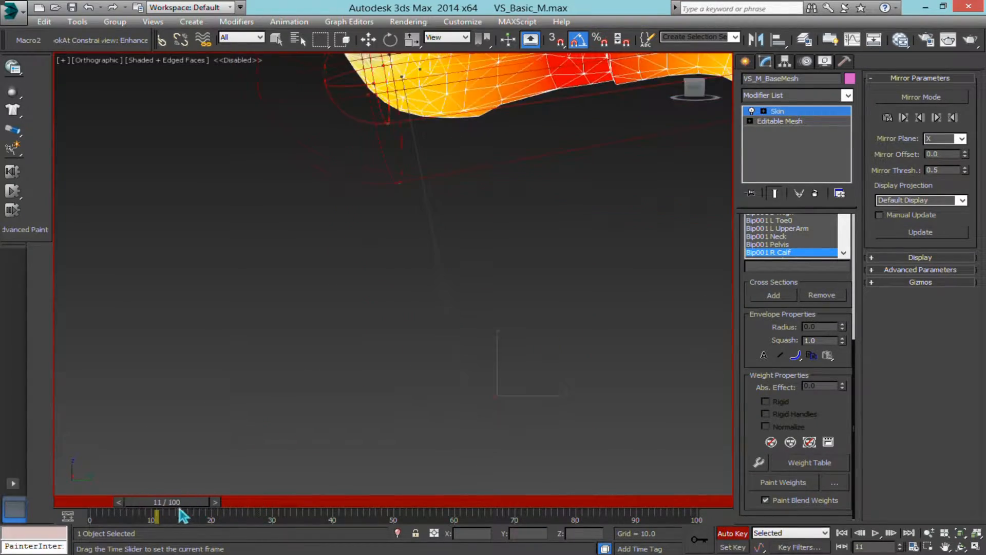
Step: Blend the R Calf weights around the heel, ankle and instep of the right foot
middle_drag(436, 120, 363, 199)
scroll(629, 185, up, 3)
mouse_move(630, 185)
middle_down()
mouse_move(461, 233)
mouse_move(436, 282)
mouse_move(514, 189)
middle_up()
alt+middle_drag(662, 197, 520, 183)
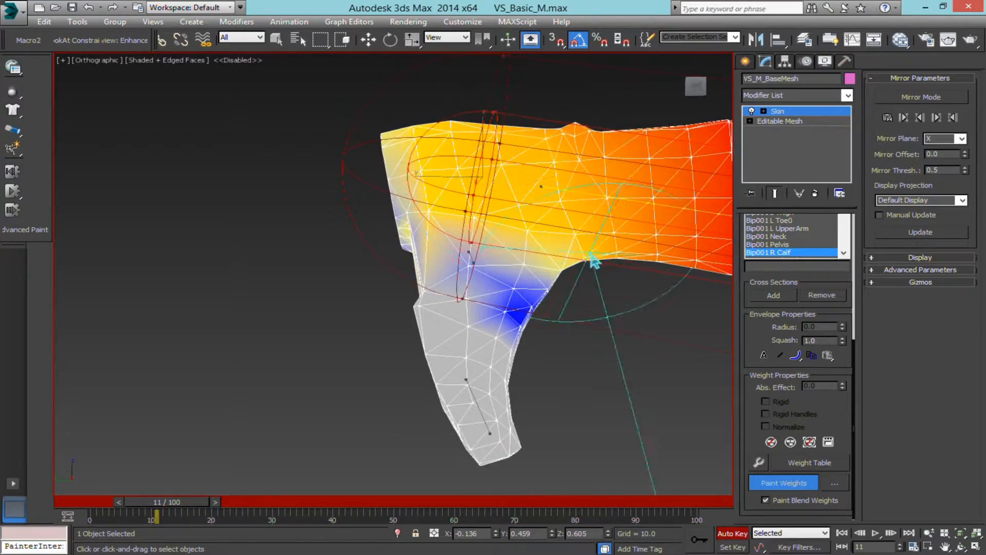
alt+middle_drag(595, 262, 459, 206)
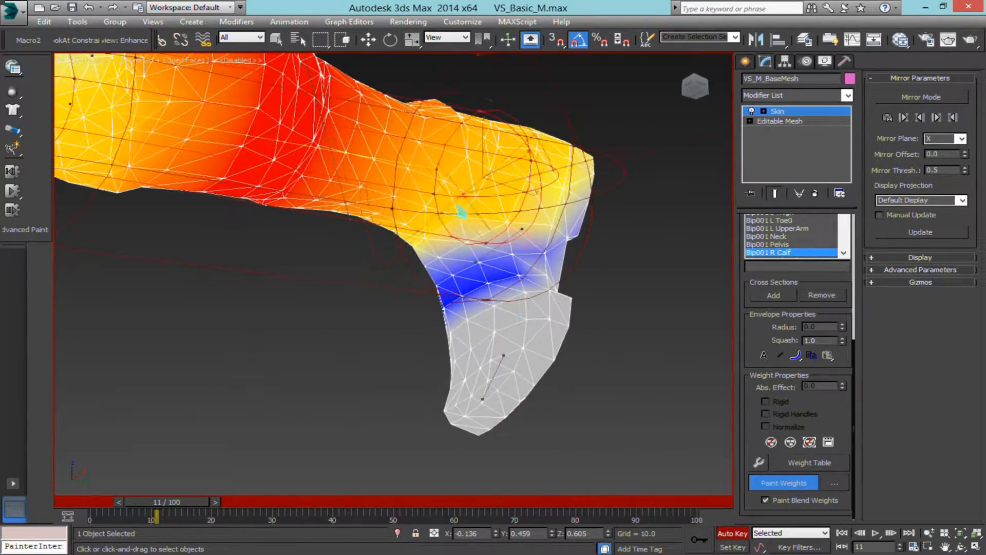
alt+middle_drag(441, 271, 574, 244)
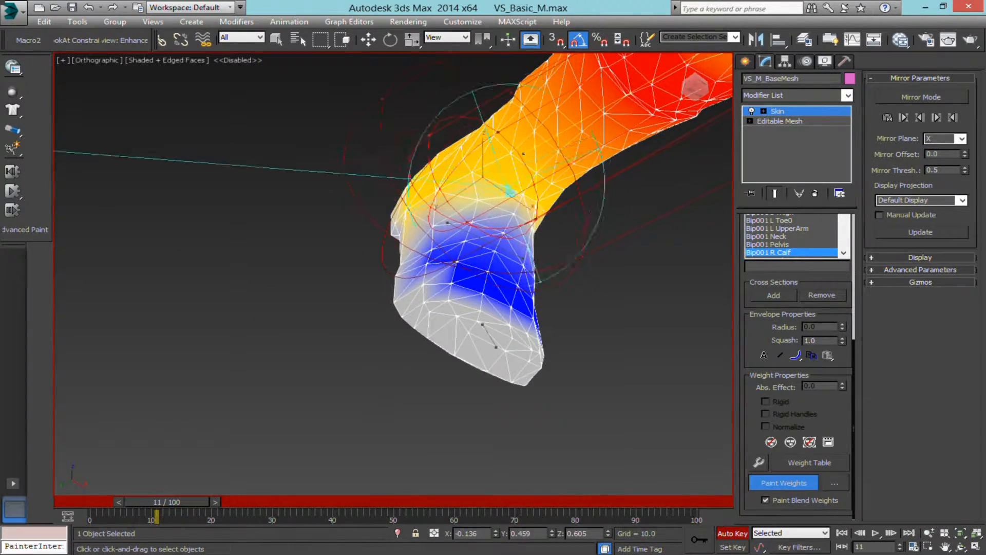
alt+middle_drag(508, 190, 501, 324)
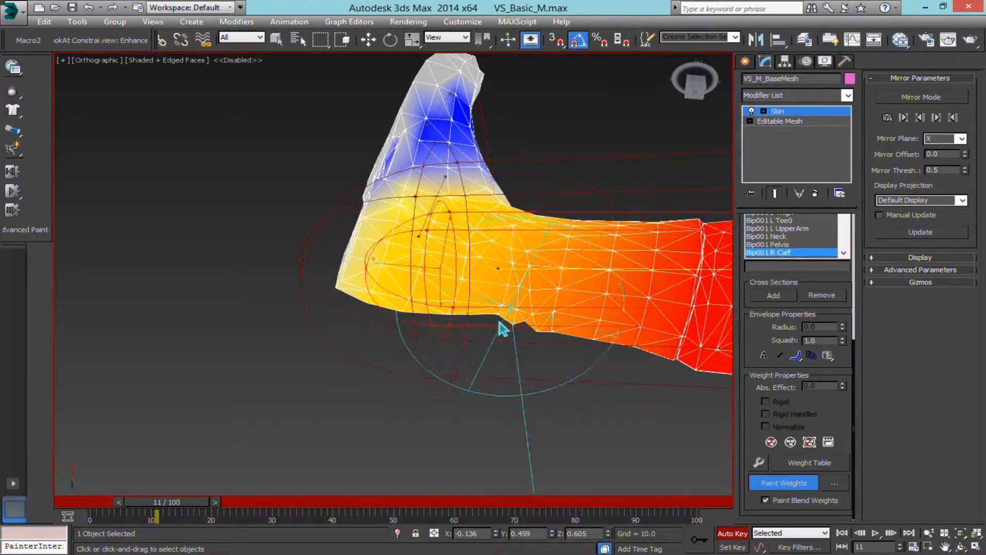
alt+middle_drag(516, 232, 483, 292)
alt+middle_drag(500, 194, 440, 238)
scroll(331, 221, up, 4)
middle_drag(332, 221, 503, 223)
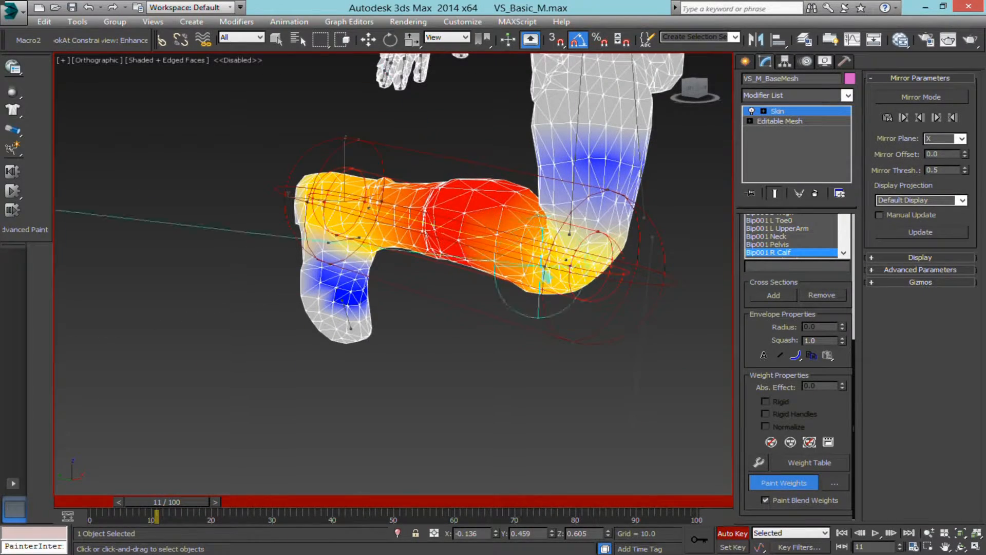
Step: Blend the R Calf weights around the bent right knee, covering the kneecap and the crease behind it
scroll(715, 309, up, 3)
scroll(519, 255, up, 4)
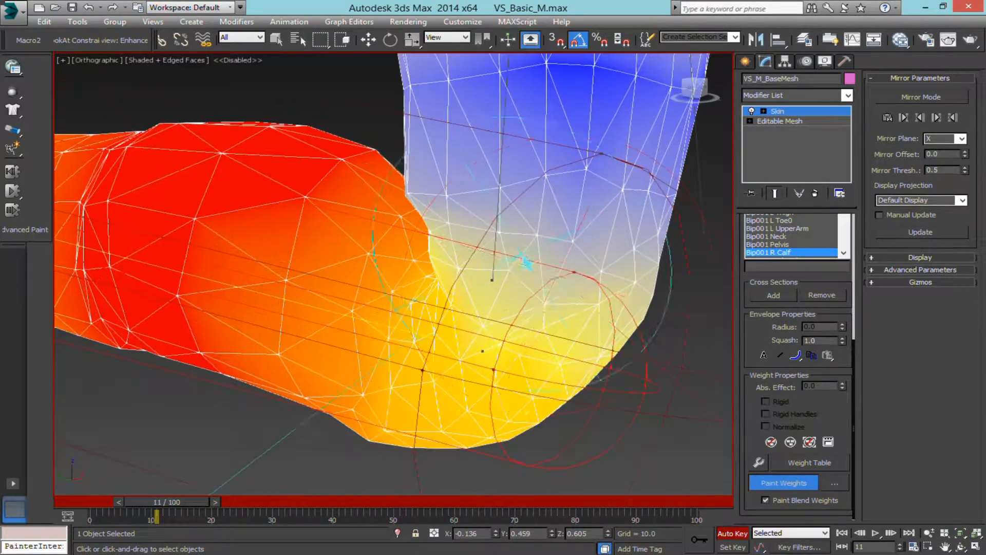
alt+middle_drag(525, 257, 449, 340)
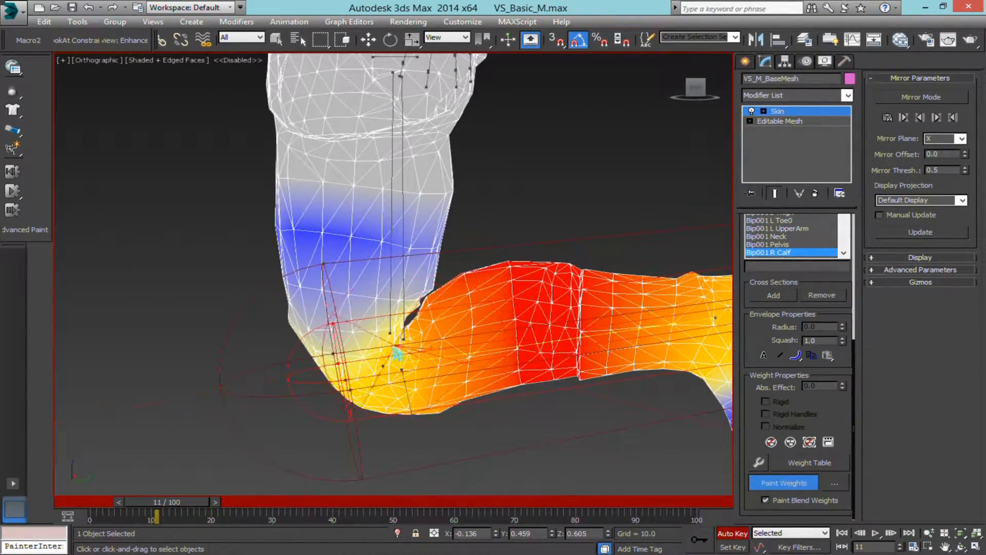
scroll(385, 313, up, 5)
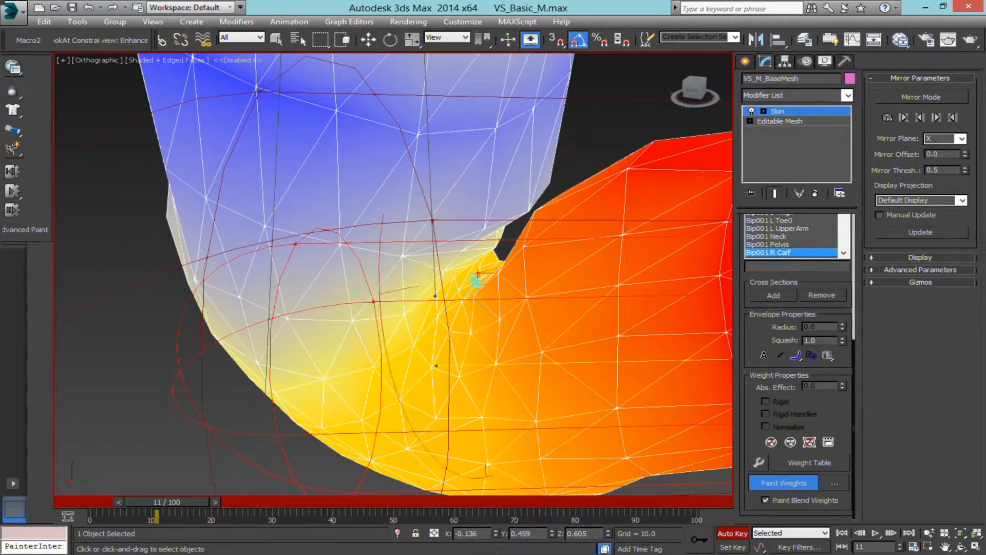
middle_drag(436, 254, 403, 283)
alt+middle_drag(491, 227, 483, 331)
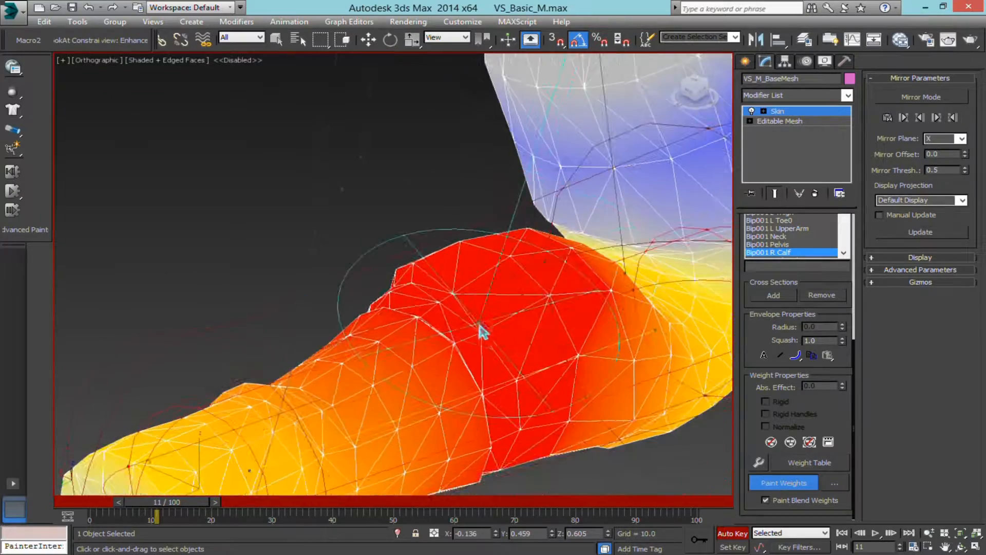
alt+middle_drag(646, 223, 429, 282)
alt+middle_drag(498, 269, 435, 259)
alt+middle_drag(490, 325, 400, 300)
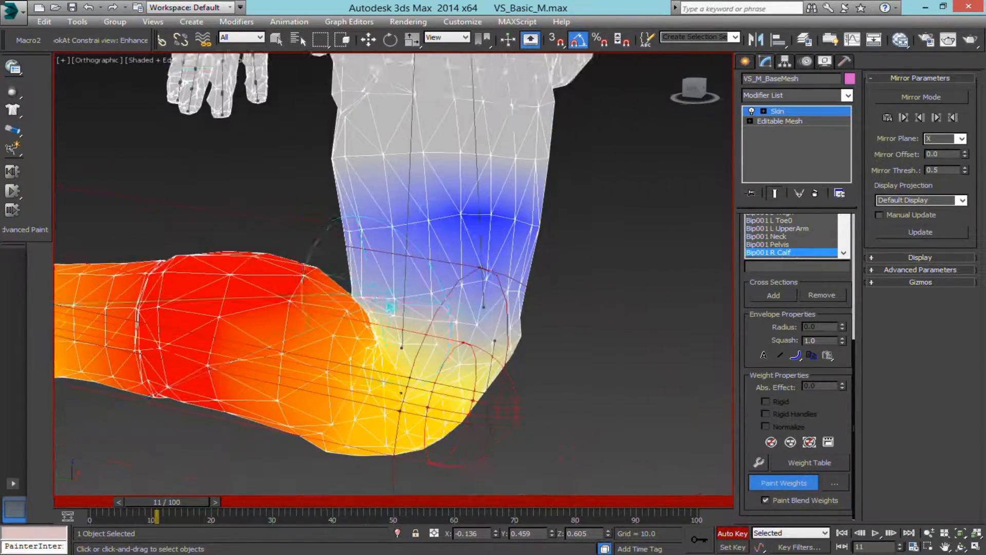
scroll(493, 323, up, 2)
alt+middle_drag(507, 366, 503, 267)
scroll(502, 265, down, 4)
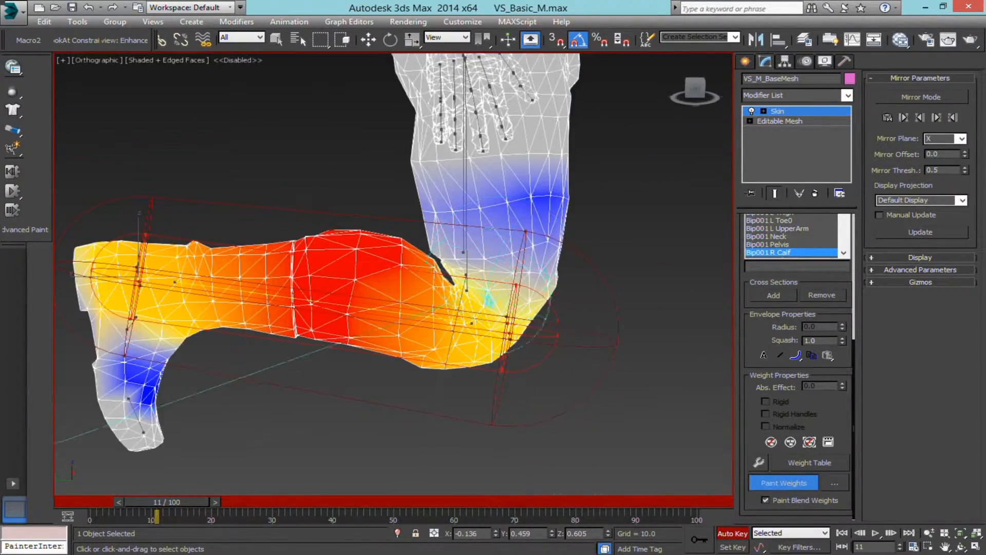
Step: Scrub the animation back to frame 0 to check the R Calf weights on the straightened leg
mouse_move(175, 503)
mouse_down()
mouse_move(99, 502)
mouse_move(175, 519)
mouse_move(116, 539)
mouse_move(151, 536)
mouse_up()
scroll(385, 292, down, 5)
mouse_move(334, 342)
middle_down()
mouse_move(383, 292)
mouse_move(397, 302)
middle_up()
drag(157, 506, 92, 505)
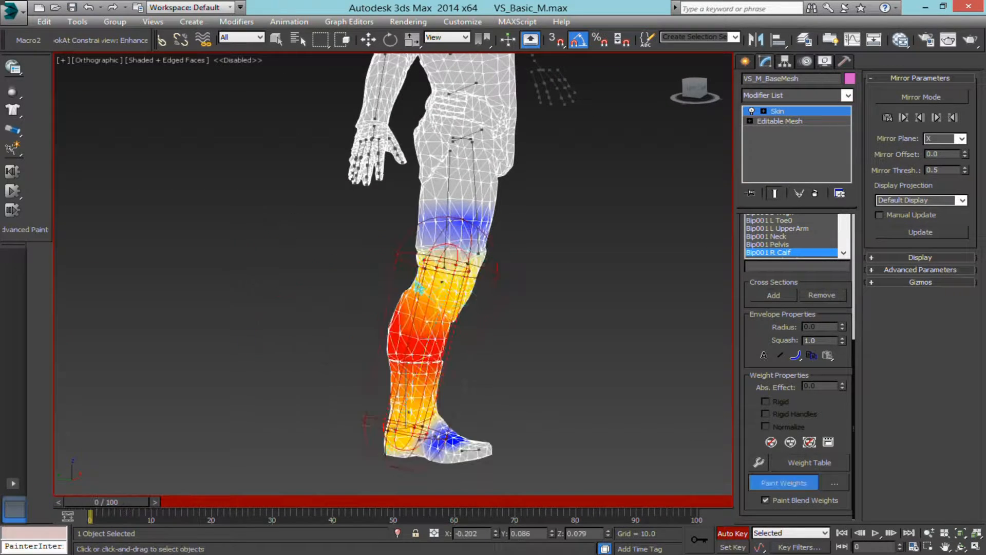
Step: Select the Bip001 R Thigh envelope and resume weight painting with the knee bent at frame 9
scroll(437, 309, up, 3)
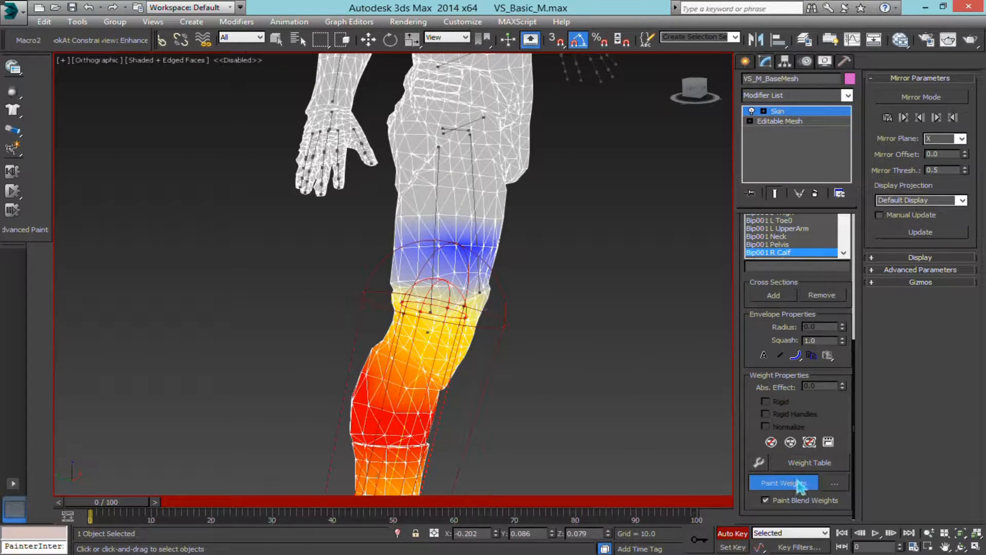
click(436, 205)
alt+middle_drag(436, 204, 359, 318)
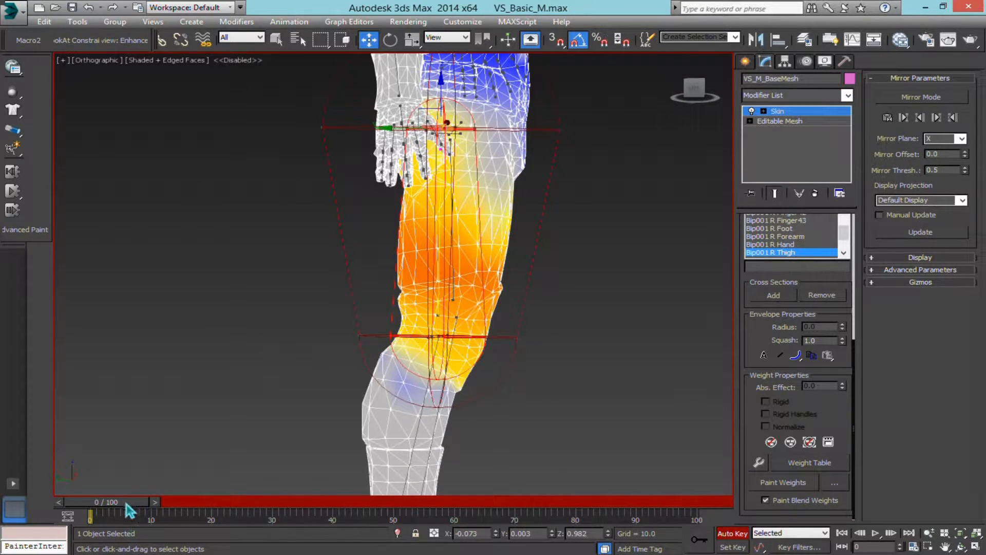
drag(128, 510, 178, 506)
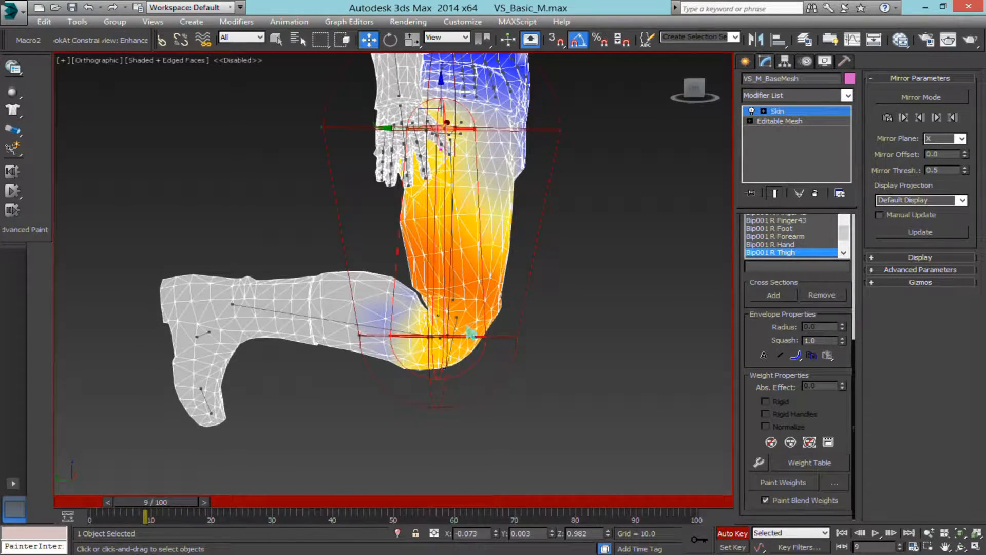
scroll(468, 319, up, 2)
alt+middle_drag(587, 195, 577, 244)
scroll(503, 218, down, 4)
scroll(504, 226, up, 4)
middle_drag(576, 245, 603, 216)
click(783, 483)
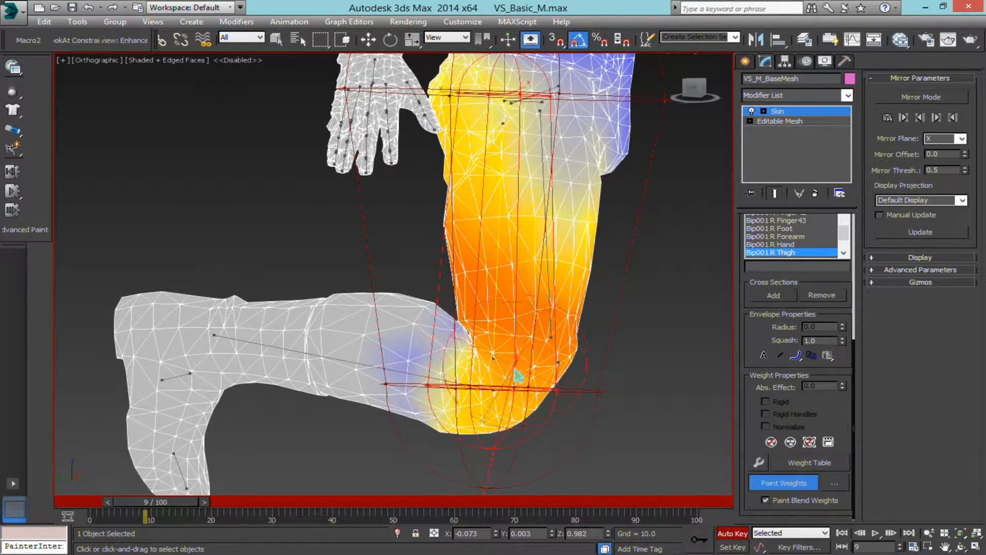
Step: Blend the R Thigh weights across the knee and down into the upper calf on all sides
drag(533, 361, 543, 351)
alt+middle_drag(547, 357, 495, 351)
mouse_move(516, 257)
mouse_down()
mouse_move(501, 208)
mouse_move(516, 223)
mouse_up()
alt+middle_drag(524, 241, 508, 248)
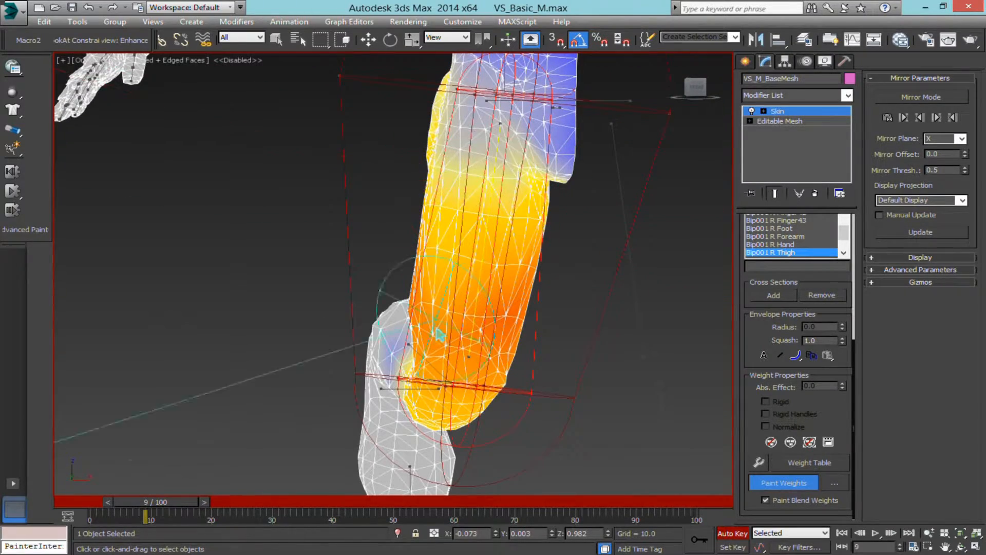
alt+middle_drag(436, 393, 527, 380)
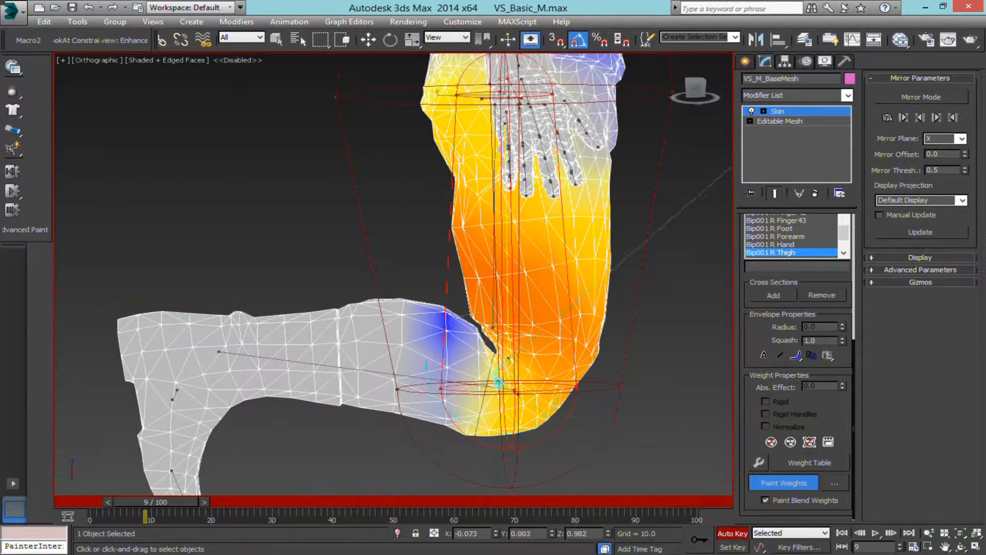
alt+middle_drag(465, 394, 452, 318)
drag(406, 123, 419, 141)
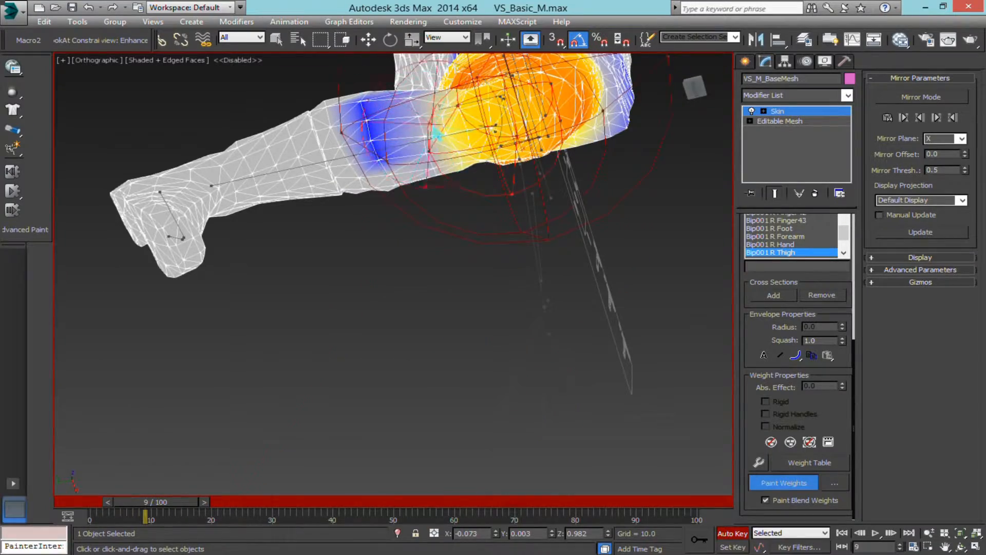
mouse_move(447, 153)
middle_down()
mouse_move(447, 276)
mouse_move(488, 323)
mouse_move(470, 434)
mouse_move(434, 382)
middle_up()
scroll(447, 276, up, 3)
alt+middle_drag(441, 330, 479, 366)
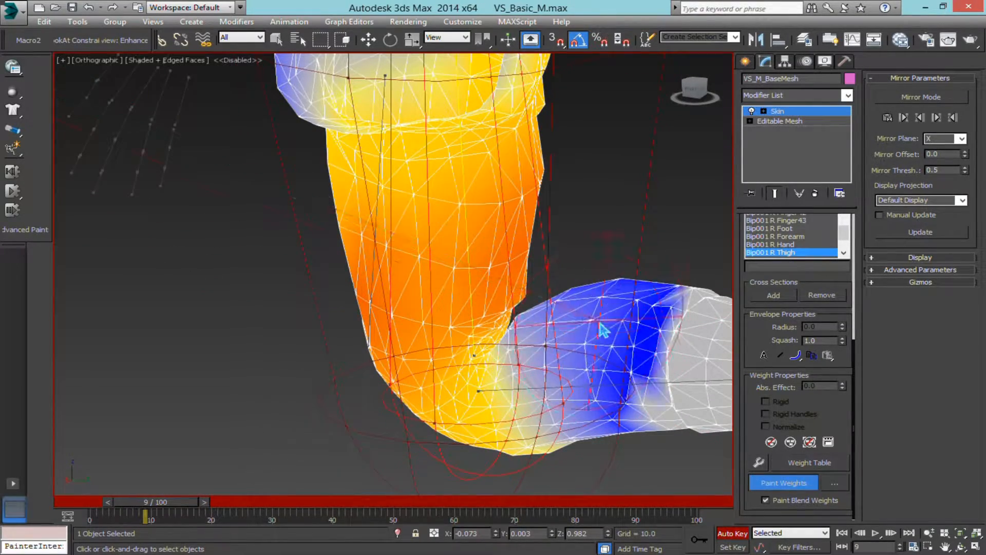
Step: Extend the soft R Thigh influence along the outer calf to the seam at mid-calf
alt+middle_drag(599, 331, 392, 336)
alt+middle_drag(330, 385, 361, 341)
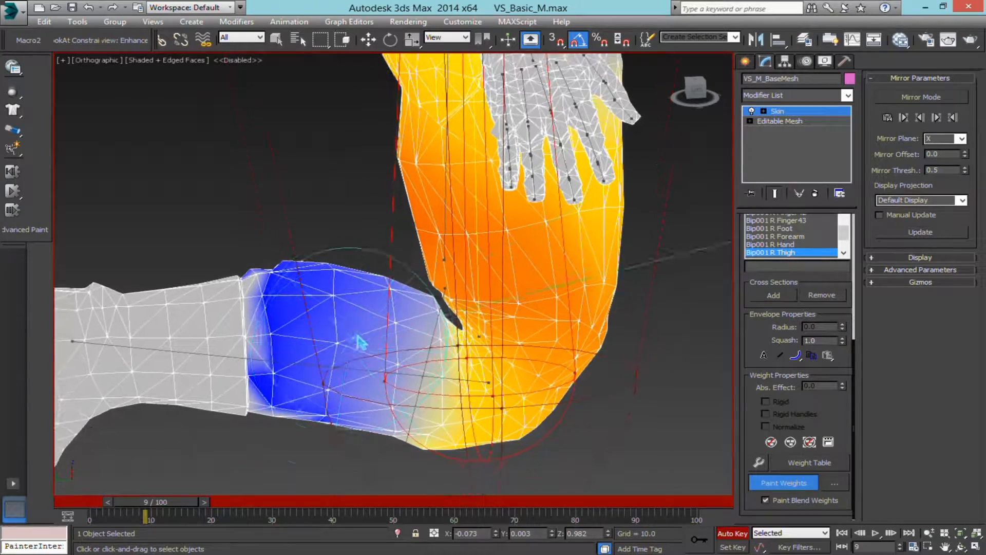
drag(379, 398, 352, 400)
alt+middle_drag(425, 381, 440, 365)
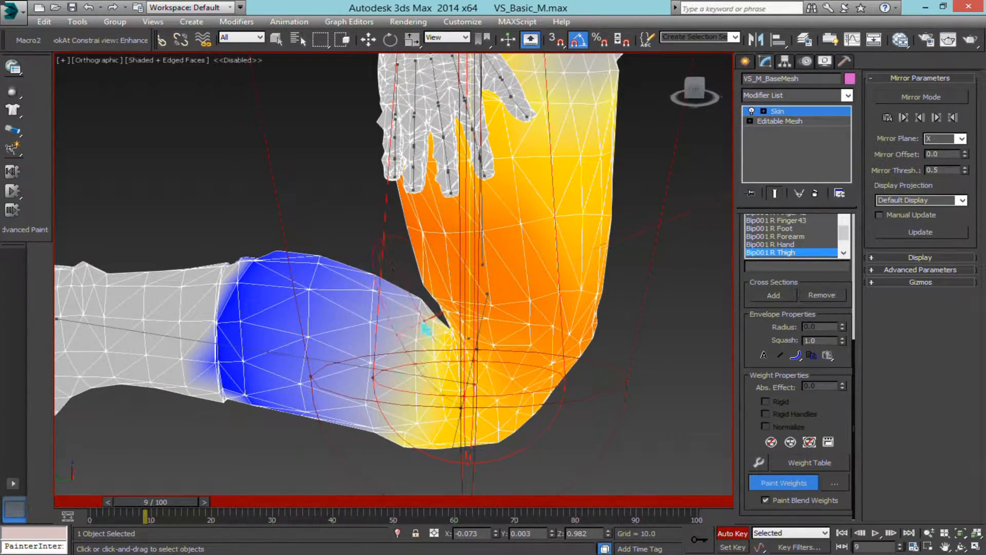
Step: Smooth the R Thigh weights around the inner knee, the kneecap and the front of the lower thigh
alt+middle_drag(425, 328, 673, 329)
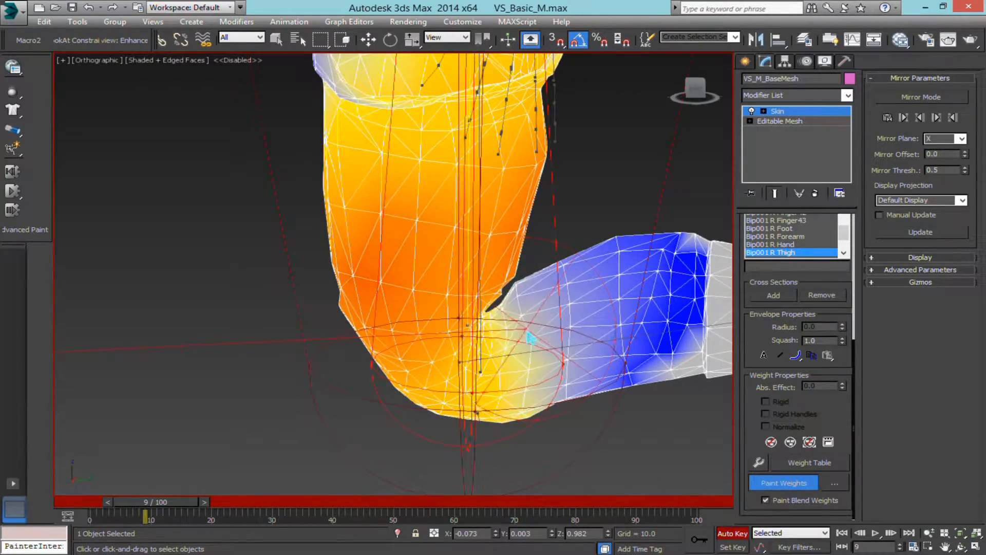
alt+middle_drag(491, 343, 521, 292)
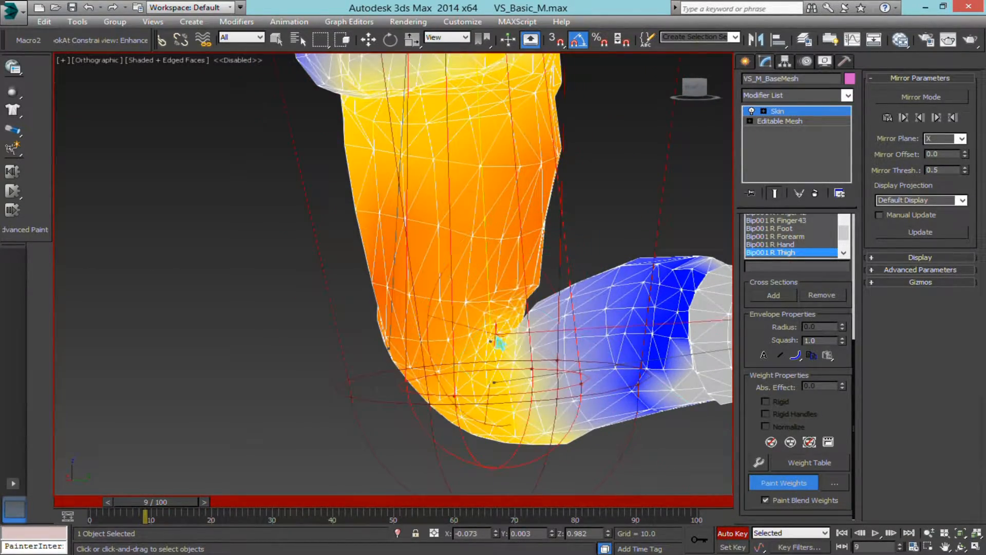
alt+middle_drag(498, 344, 522, 307)
alt+middle_drag(440, 348, 512, 349)
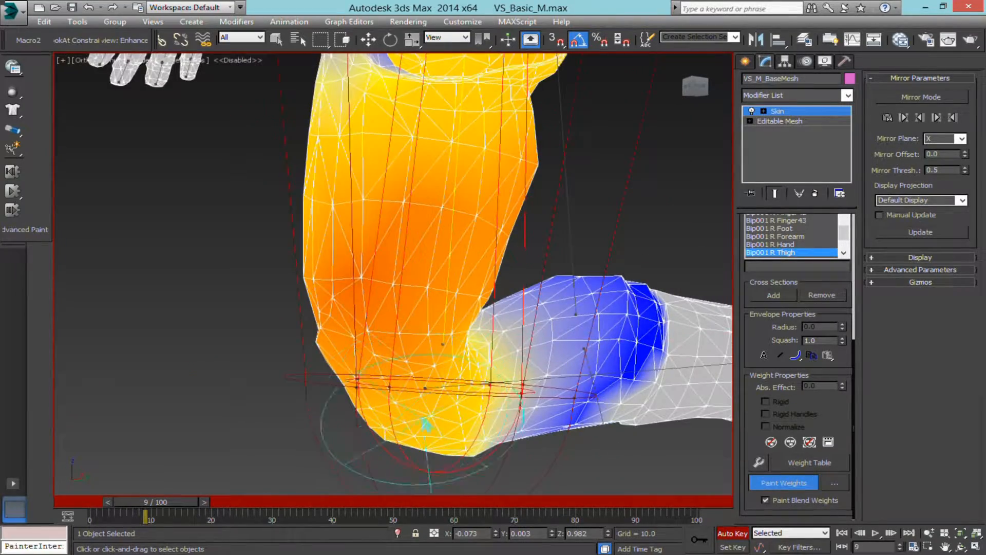
alt+middle_drag(426, 424, 398, 241)
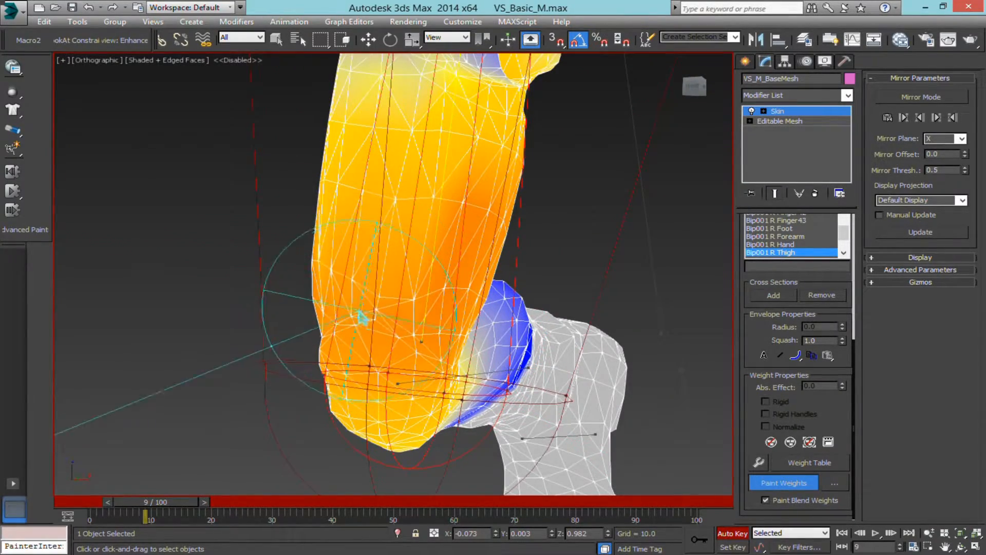
alt+middle_drag(361, 318, 401, 313)
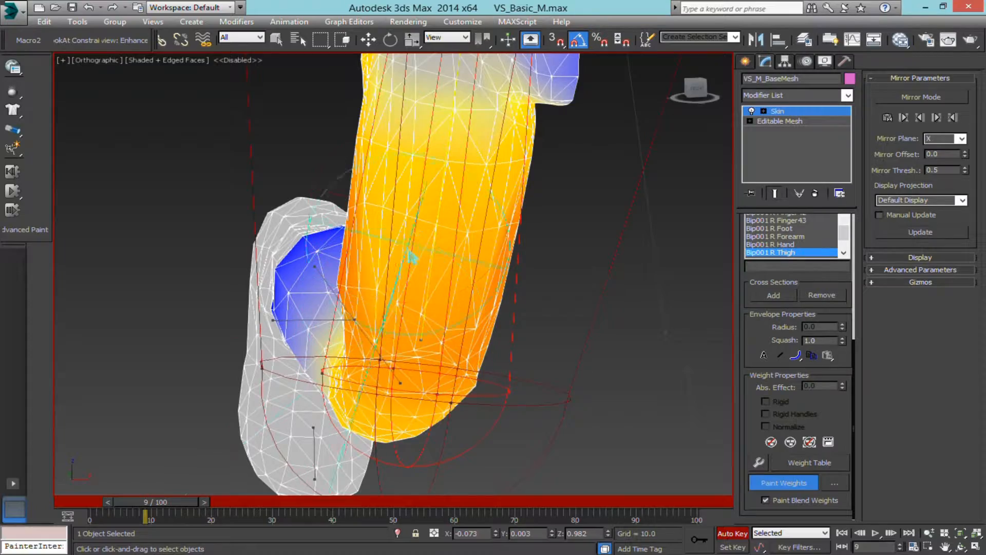
alt+middle_drag(380, 274, 419, 186)
alt+middle_drag(439, 357, 451, 162)
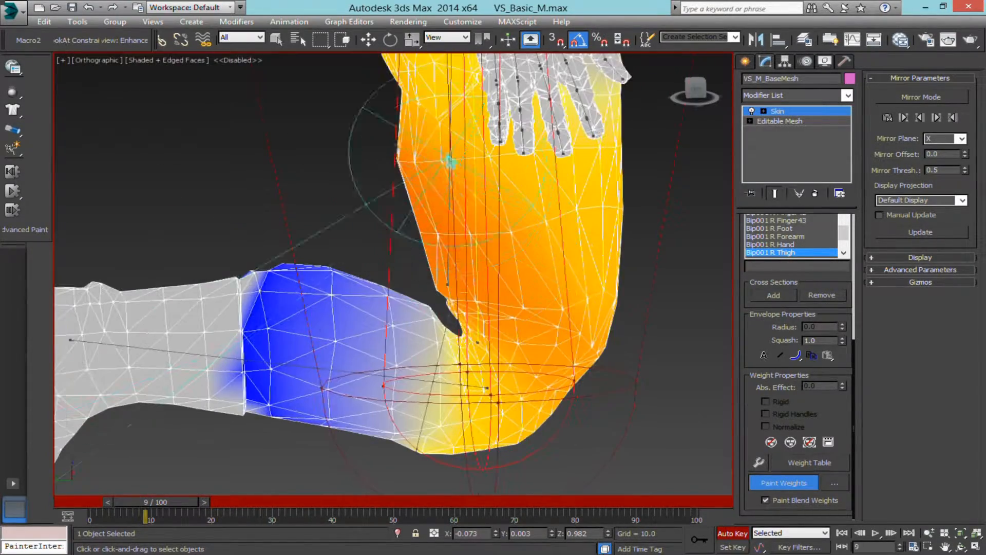
Step: With the knee bent at frame 5, strengthen the R Thigh weights on the inner lower thigh and the front of the knee
alt+middle_drag(492, 297, 215, 466)
mouse_move(157, 509)
mouse_down()
mouse_move(108, 509)
mouse_move(166, 522)
mouse_move(135, 520)
mouse_up()
mouse_move(237, 371)
alt+middle_down()
mouse_move(421, 370)
mouse_move(495, 326)
mouse_move(452, 326)
mouse_move(451, 364)
alt+middle_up()
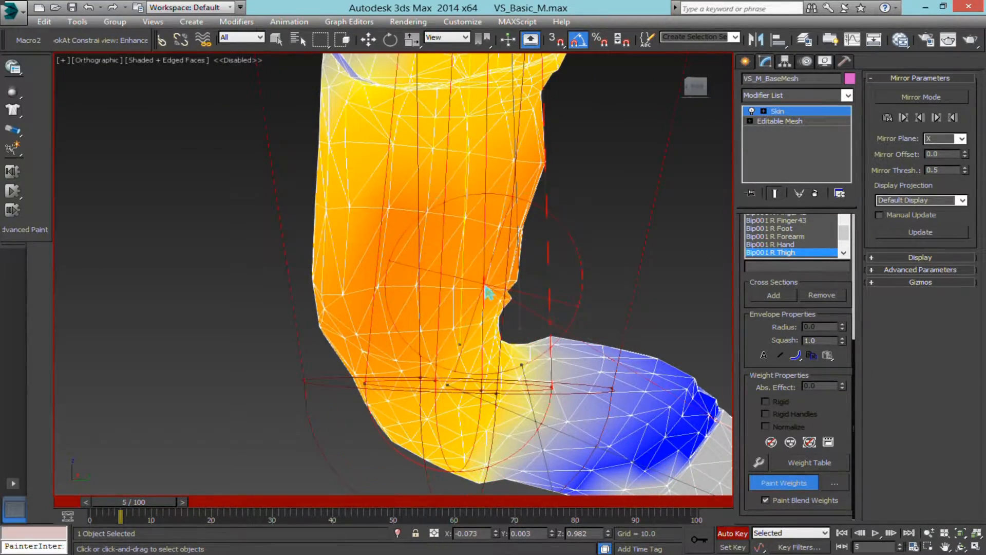
alt+middle_drag(323, 241, 362, 325)
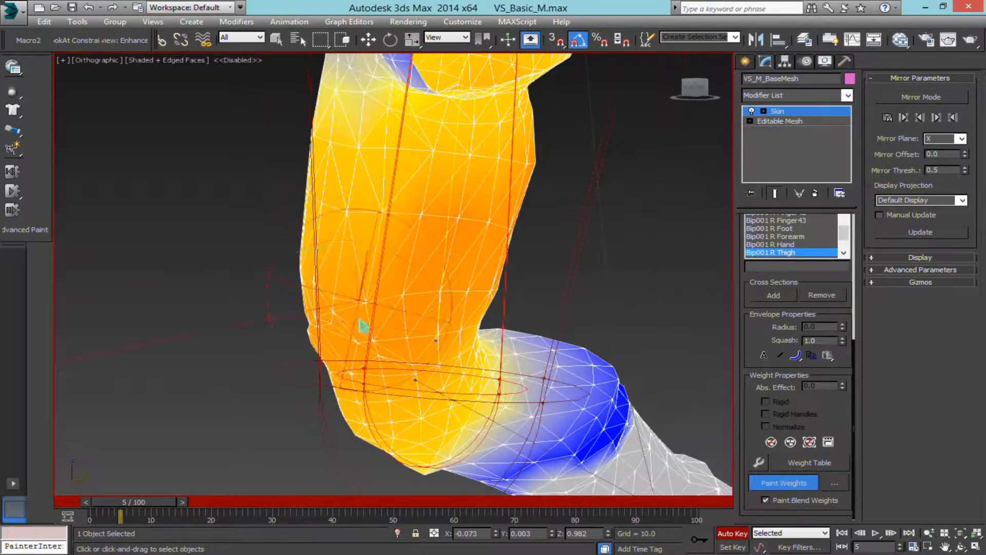
alt+middle_drag(369, 143, 379, 271)
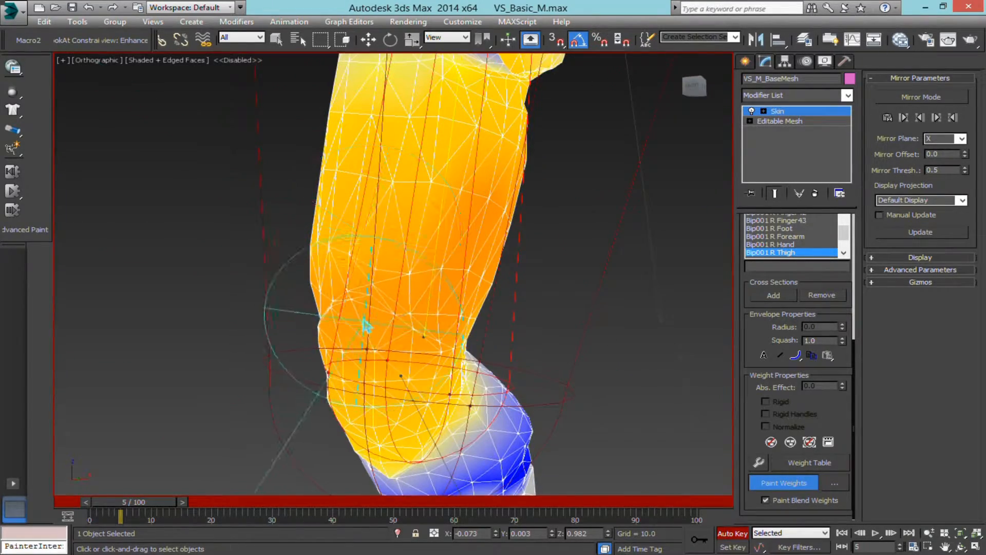
alt+middle_drag(366, 325, 378, 274)
alt+middle_drag(370, 316, 414, 238)
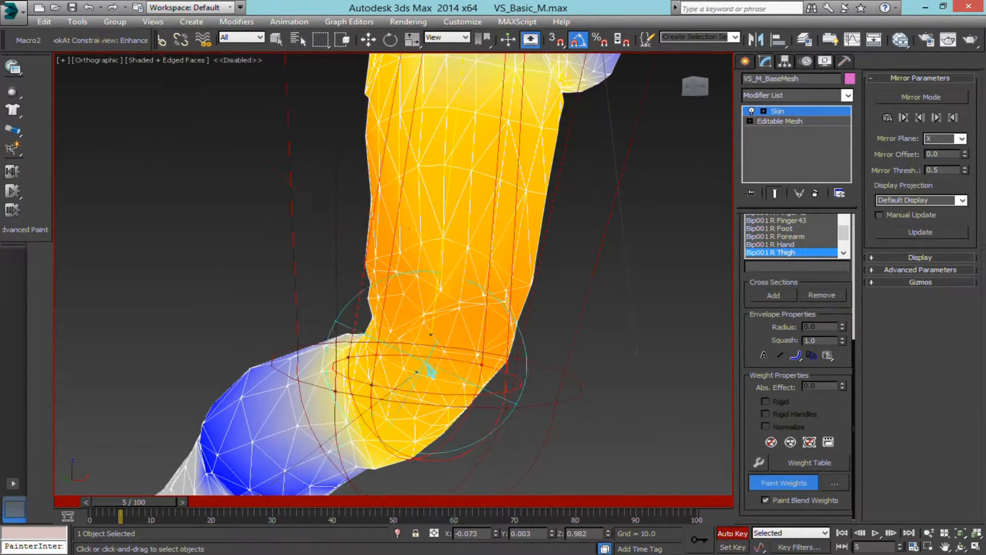
Step: Blend the R Thigh weights around the outer knee and into the crease behind it
alt+middle_drag(430, 371, 360, 231)
mouse_move(435, 222)
alt+middle_down()
mouse_move(368, 287)
mouse_move(356, 283)
alt+middle_up()
mouse_move(506, 261)
alt+middle_down()
mouse_move(657, 234)
mouse_move(315, 282)
mouse_move(297, 249)
mouse_move(374, 253)
mouse_move(322, 250)
mouse_move(452, 213)
mouse_move(451, 298)
mouse_move(510, 326)
mouse_move(425, 266)
alt+middle_up()
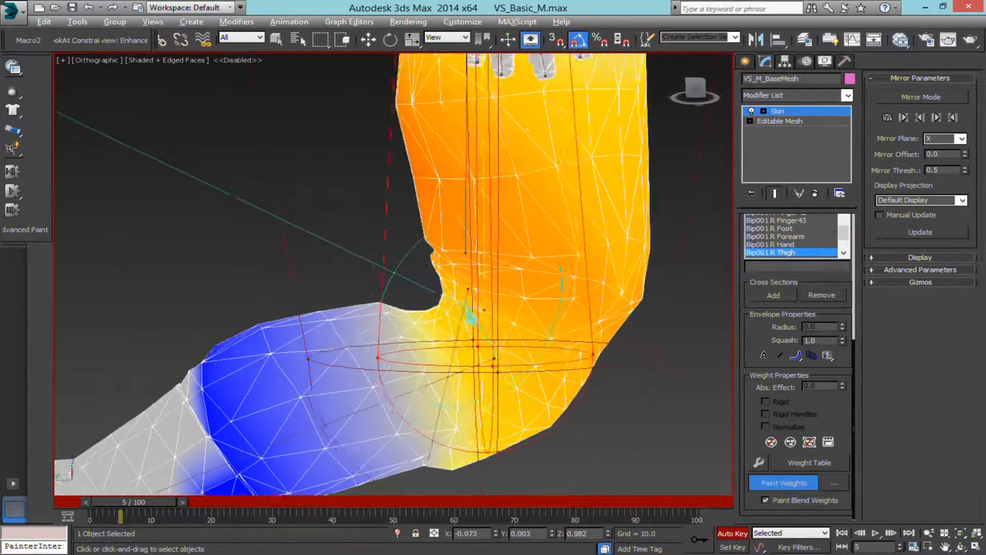
alt+middle_drag(470, 317, 517, 335)
alt+middle_drag(528, 369, 582, 207)
alt+middle_drag(489, 352, 490, 282)
alt+middle_drag(343, 297, 436, 298)
alt+middle_drag(441, 377, 465, 313)
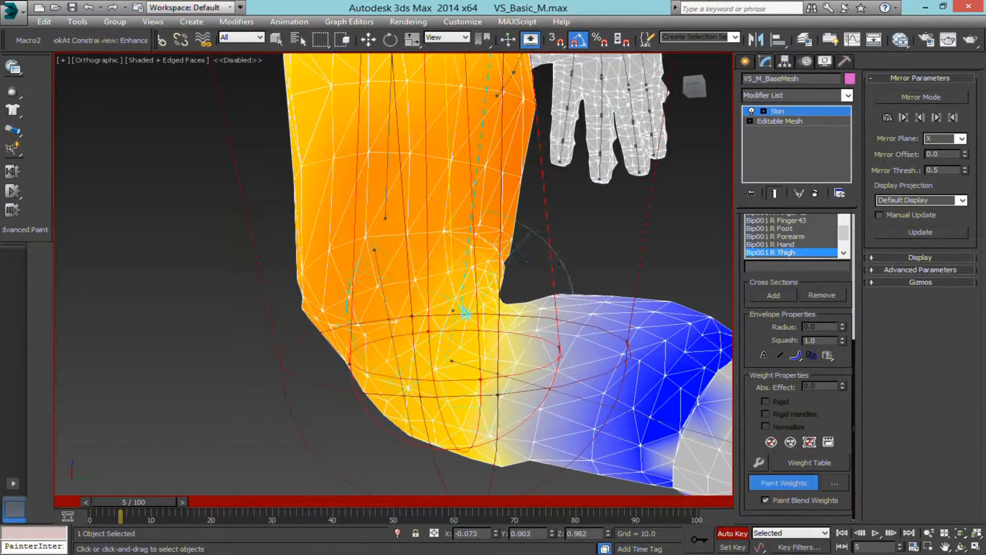
Step: Even out the R Thigh weights across the back of the knee and the inner thigh
alt+middle_drag(475, 431, 402, 241)
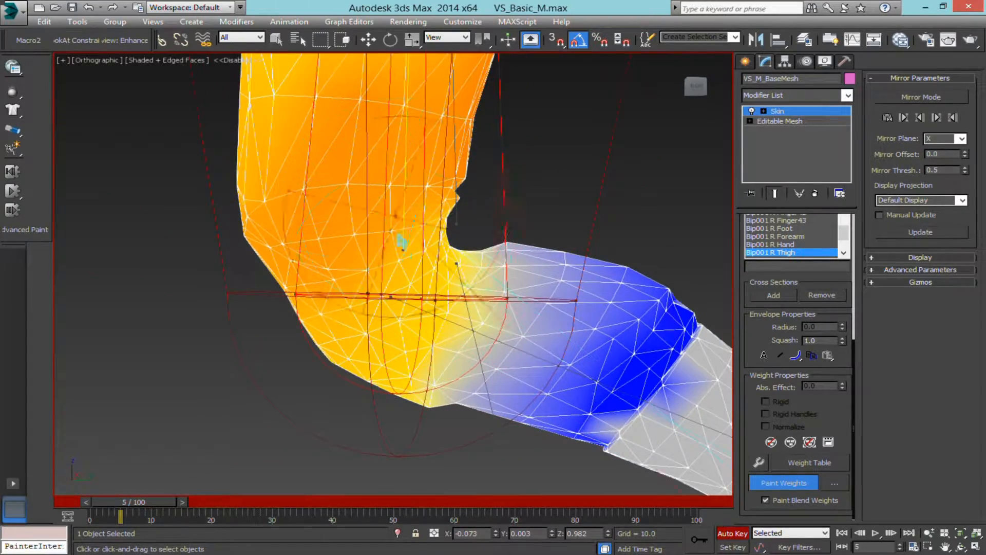
alt+middle_drag(440, 201, 436, 180)
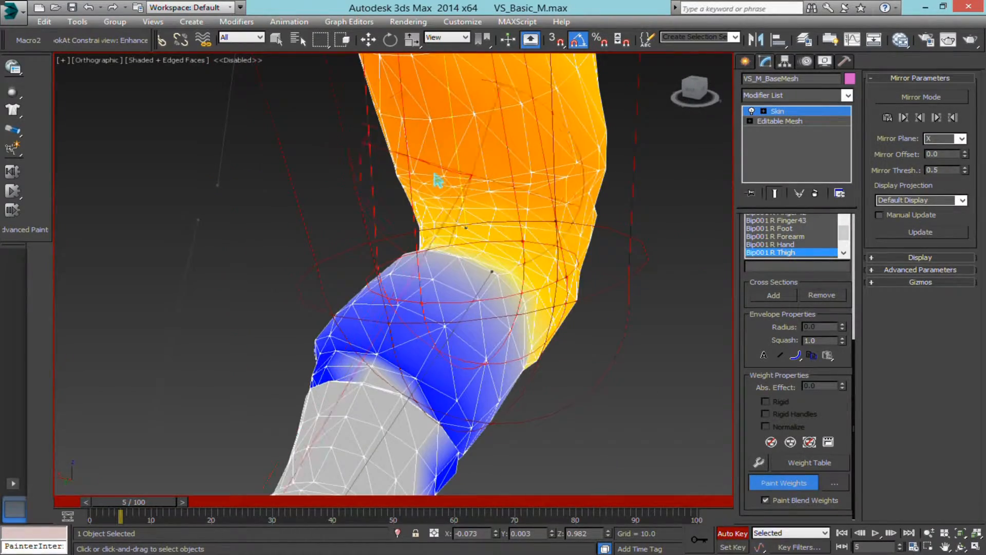
alt+middle_drag(523, 159, 480, 179)
alt+middle_drag(541, 266, 310, 231)
alt+middle_drag(410, 300, 397, 320)
middle_drag(387, 126, 441, 172)
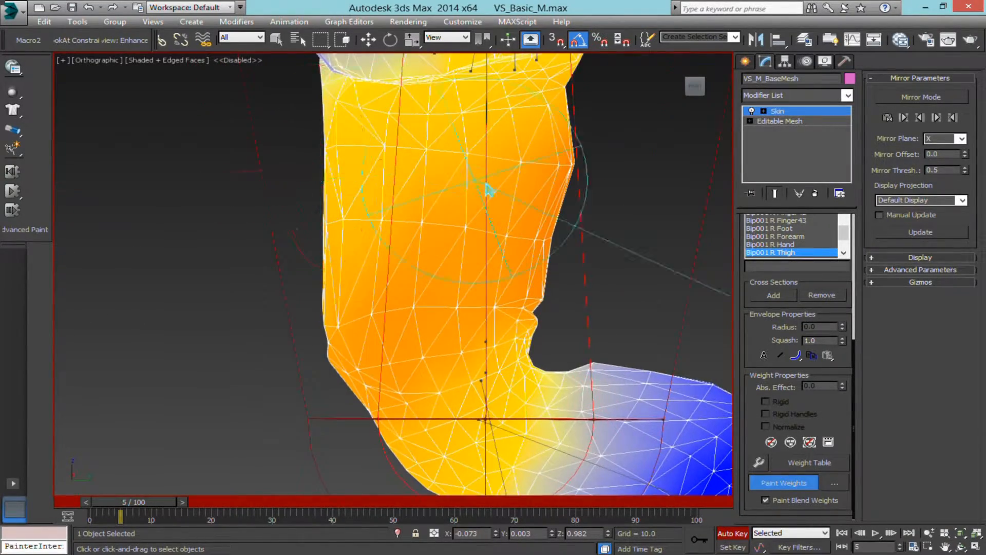
Step: Refine the R Thigh weight falloff on the inner side of the knee crease
scroll(442, 175, down, 6)
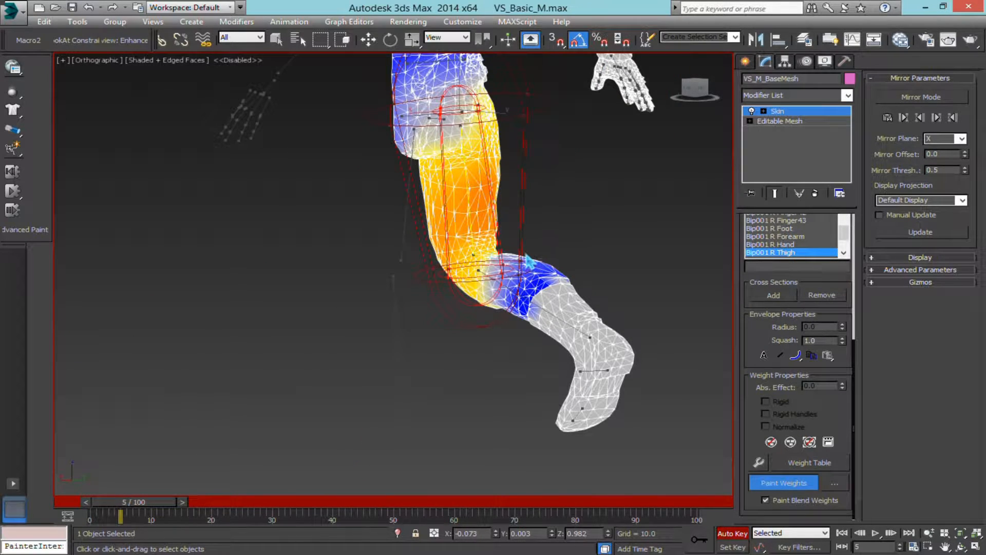
scroll(529, 262, up, 5)
alt+middle_drag(450, 261, 463, 269)
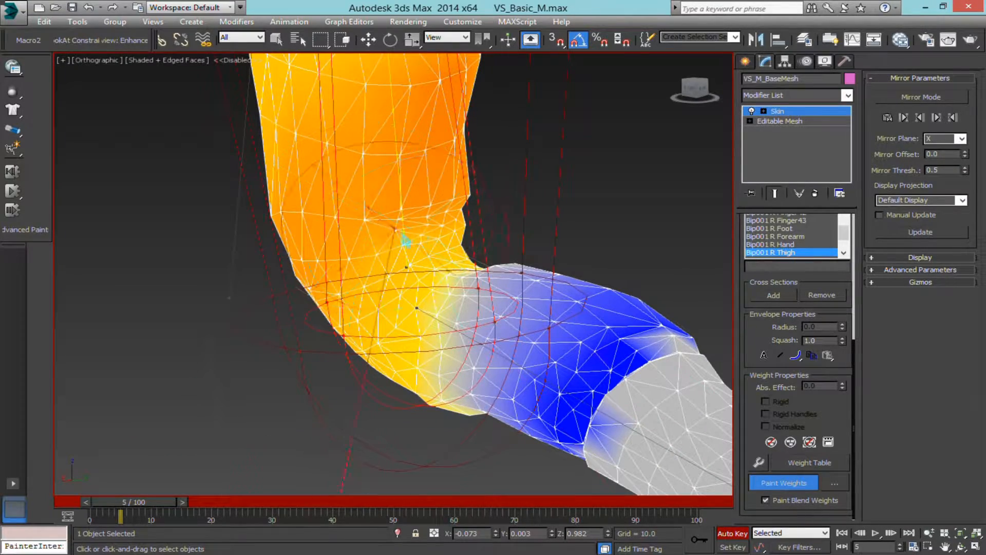
scroll(447, 218, up, 2)
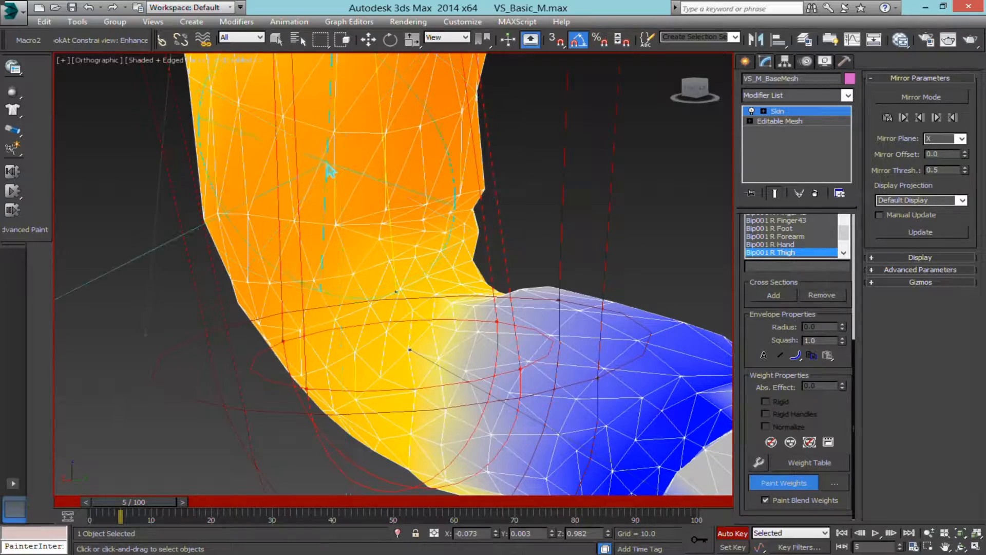
alt+middle_drag(410, 191, 465, 280)
click(455, 317)
alt+middle_drag(512, 317, 417, 288)
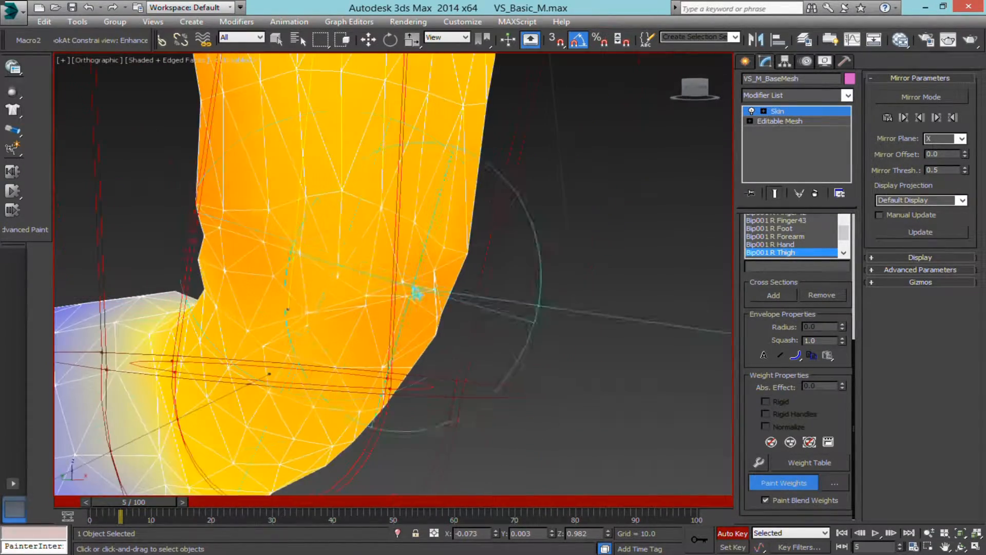
Step: Smooth the R Thigh weights over the kneecap and along the inner knee toward the calf
scroll(318, 242, down, 3)
middle_drag(318, 244, 446, 269)
scroll(446, 269, up, 2)
alt+middle_drag(471, 308, 326, 342)
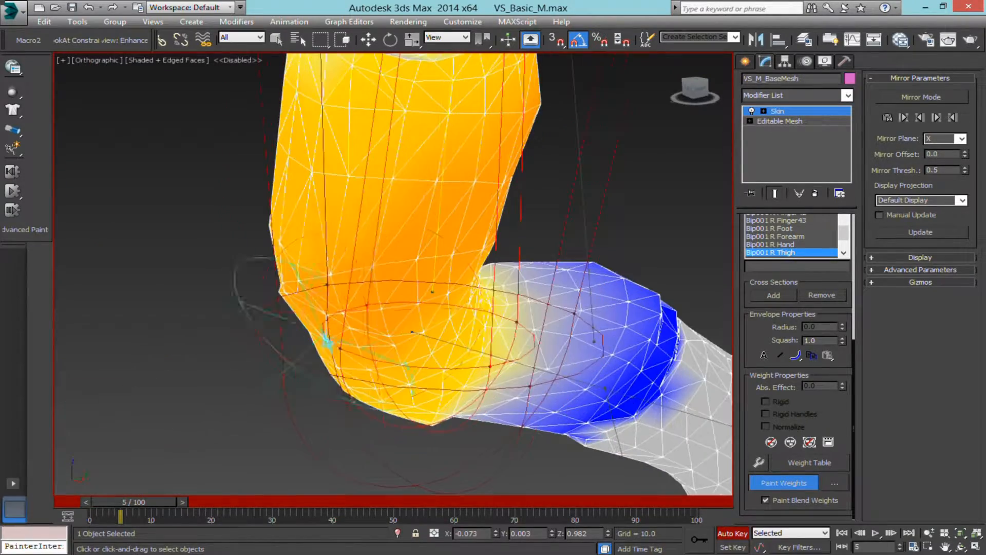
mouse_move(388, 320)
alt+middle_down()
mouse_move(416, 341)
mouse_move(457, 314)
alt+middle_up()
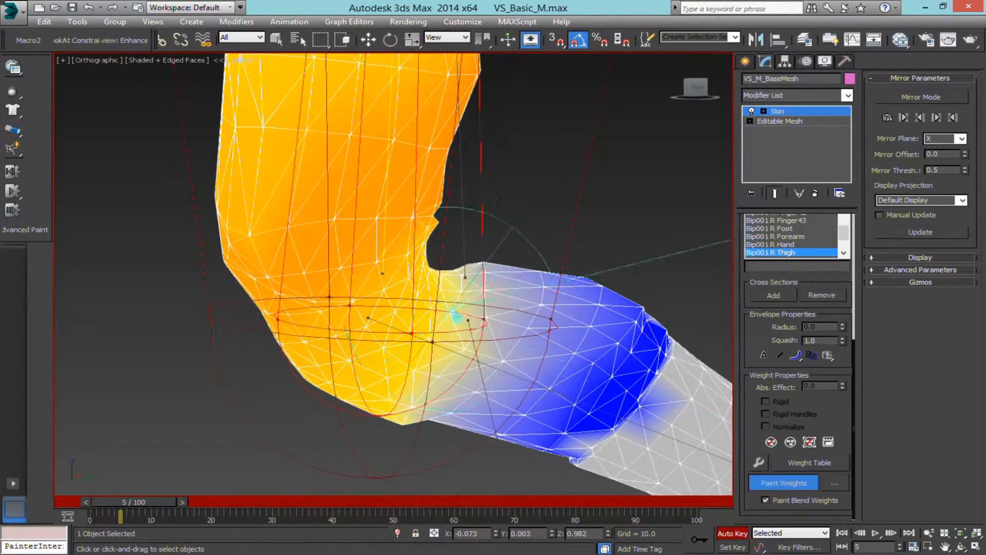
mouse_move(452, 366)
alt+middle_down()
mouse_move(436, 359)
mouse_move(522, 242)
mouse_move(490, 275)
mouse_move(456, 220)
mouse_move(341, 269)
mouse_move(280, 150)
mouse_move(333, 237)
mouse_move(311, 347)
alt+middle_up()
Step: With the knee bent further at frame 10, touch up the R Thigh weights around the kneecap and the inner and outer knee
scroll(312, 347, down, 3)
drag(123, 502, 145, 506)
alt+middle_drag(221, 436, 336, 396)
scroll(337, 396, up, 3)
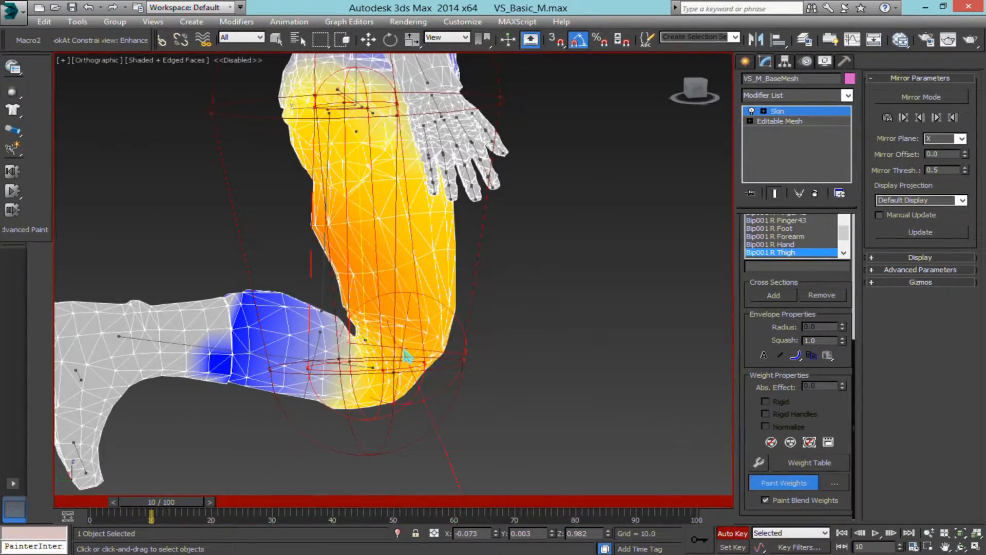
scroll(412, 346, up, 3)
scroll(348, 334, down, 4)
scroll(379, 313, up, 4)
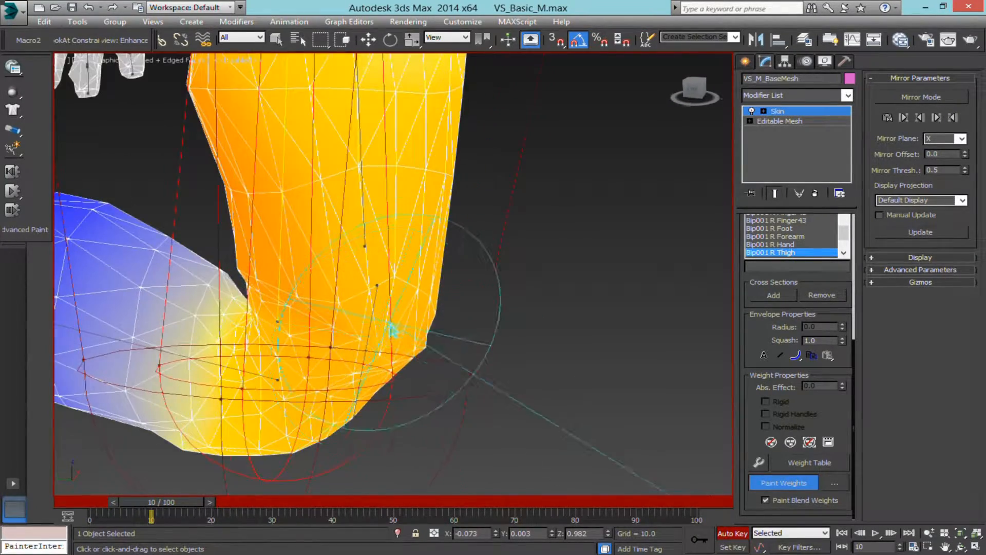
mouse_move(391, 329)
alt+middle_down()
mouse_move(354, 352)
mouse_move(263, 339)
mouse_move(184, 304)
alt+middle_up()
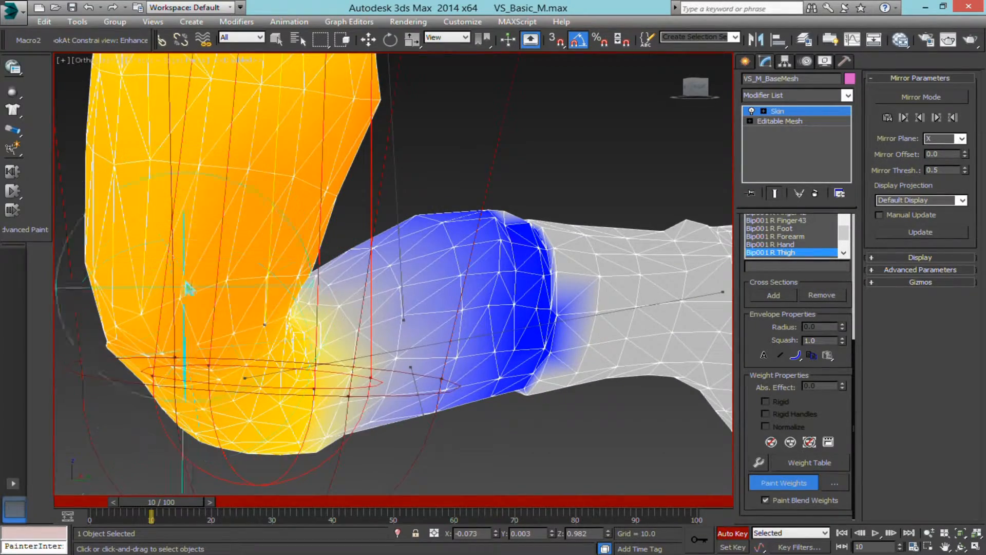
alt+middle_drag(308, 396, 412, 334)
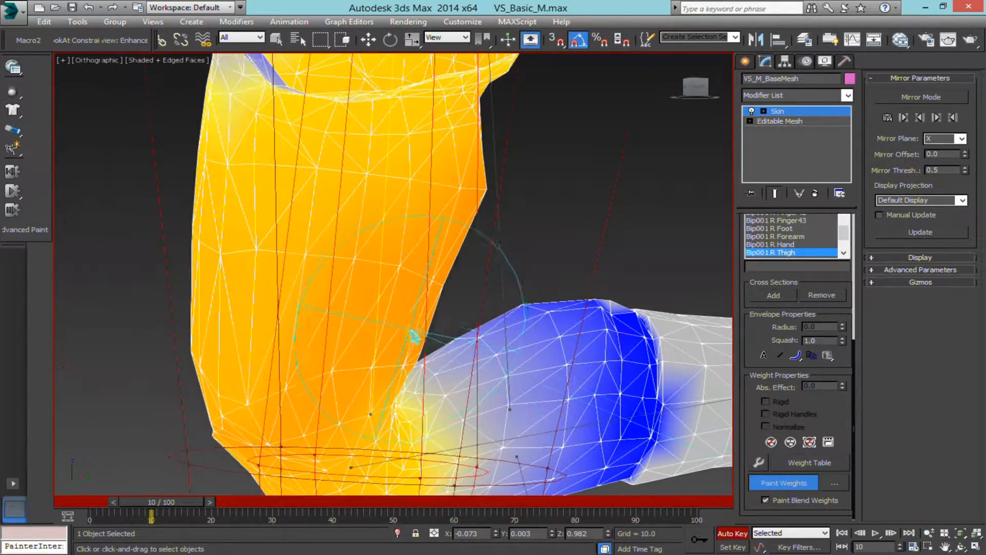
Step: Scrub the animation from frame 10 back to frame 0 and examine the knee deformation along the bend
alt+middle_drag(209, 235, 478, 223)
scroll(539, 247, down, 2)
scroll(507, 268, down, 3)
scroll(507, 267, up, 2)
scroll(475, 221, down, 2)
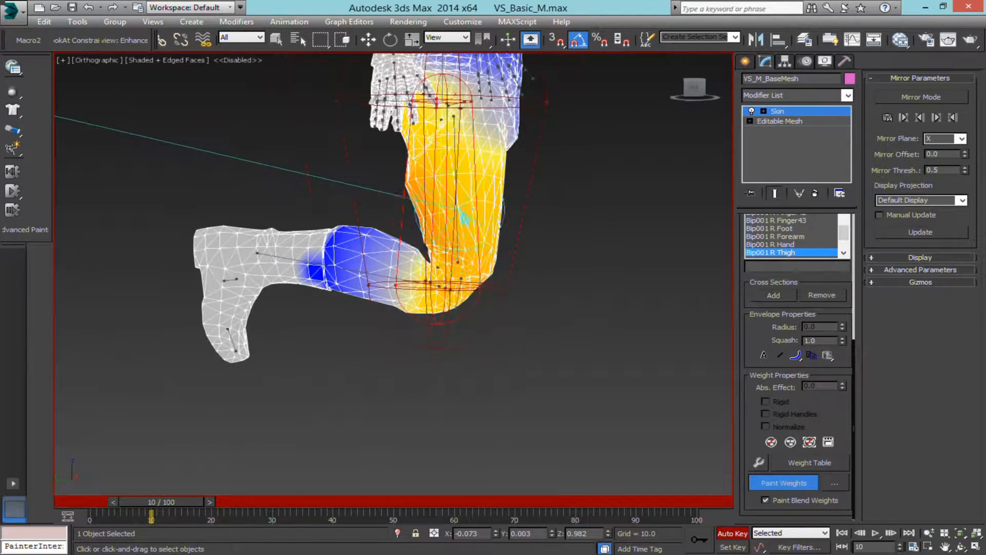
drag(173, 499, 146, 498)
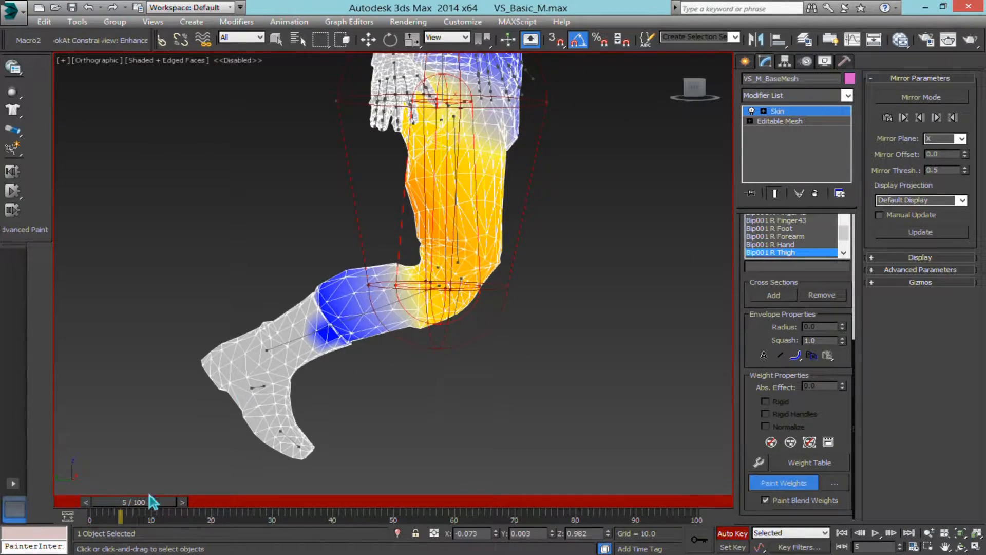
scroll(362, 313, down, 4)
scroll(411, 292, up, 4)
alt+middle_drag(411, 296, 393, 307)
drag(152, 503, 124, 504)
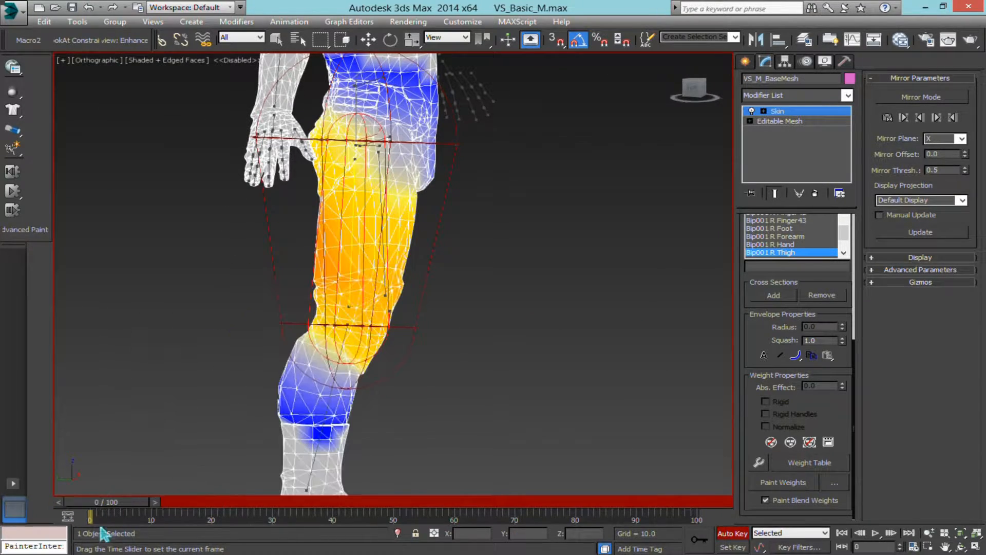
Step: Turn off weight painting and envelope editing on the mesh's Skin modifier
click(781, 484)
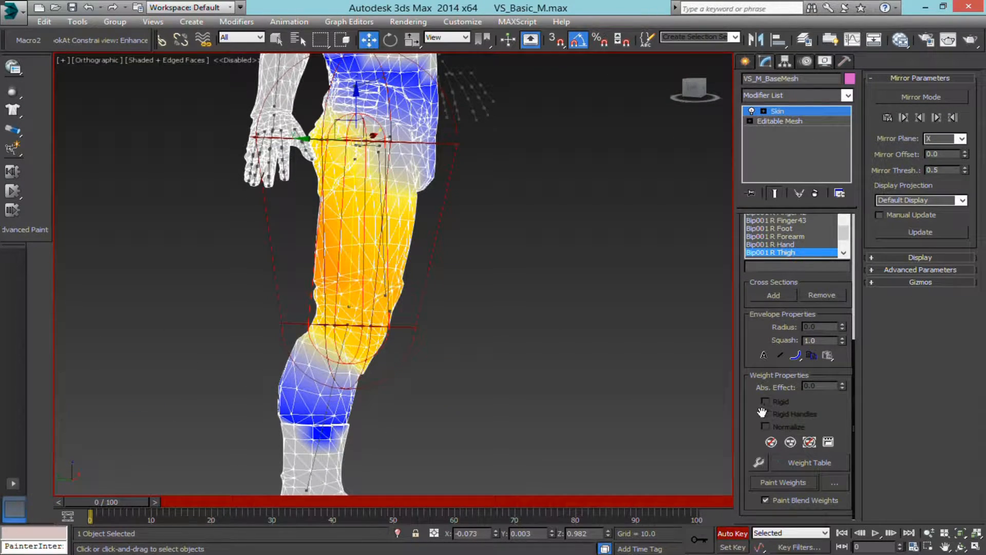
scroll(760, 410, up, 3)
scroll(794, 305, up, 3)
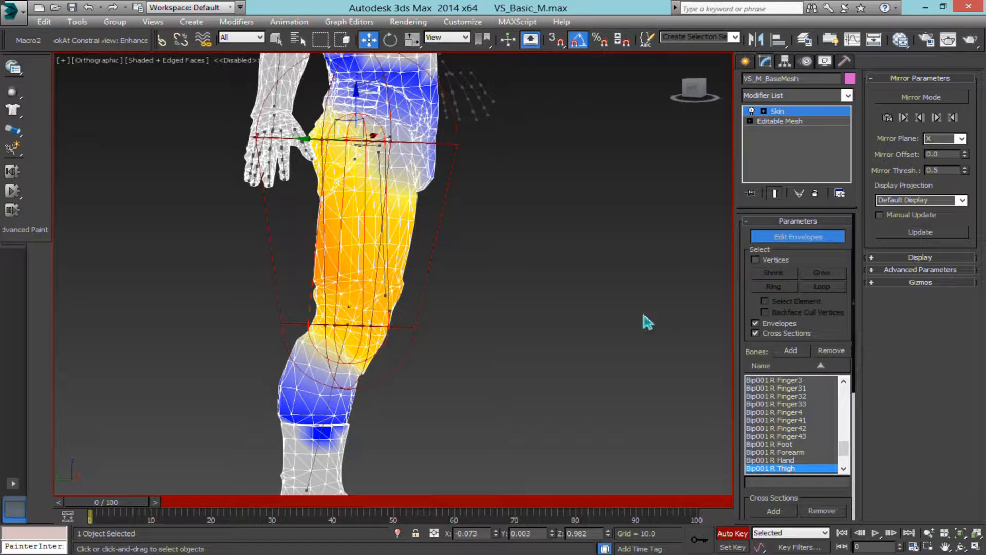
click(798, 236)
middle_drag(370, 480, 493, 280)
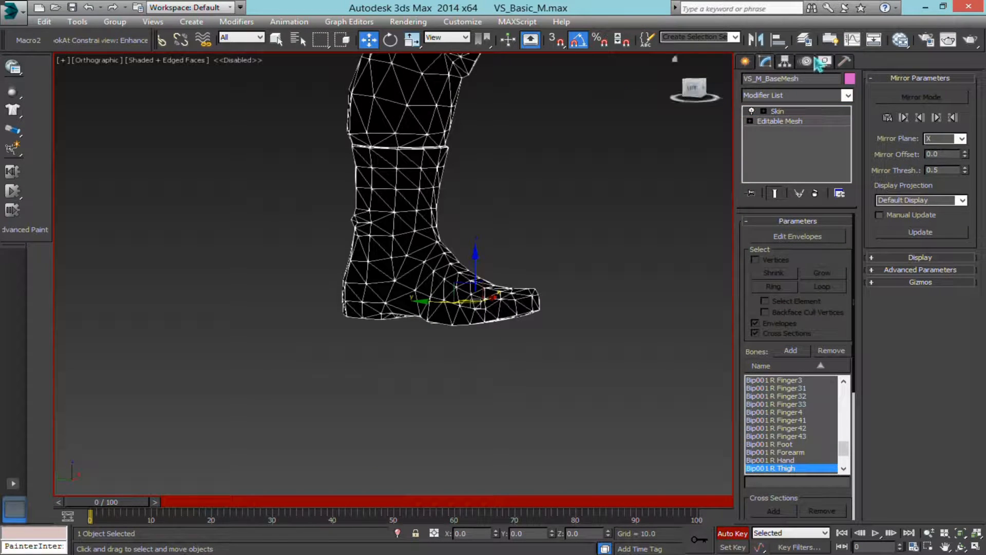
Step: Unhide the layer holding the biped bones and select the Bip001 R Foot bone in wireframe display
click(805, 40)
click(827, 271)
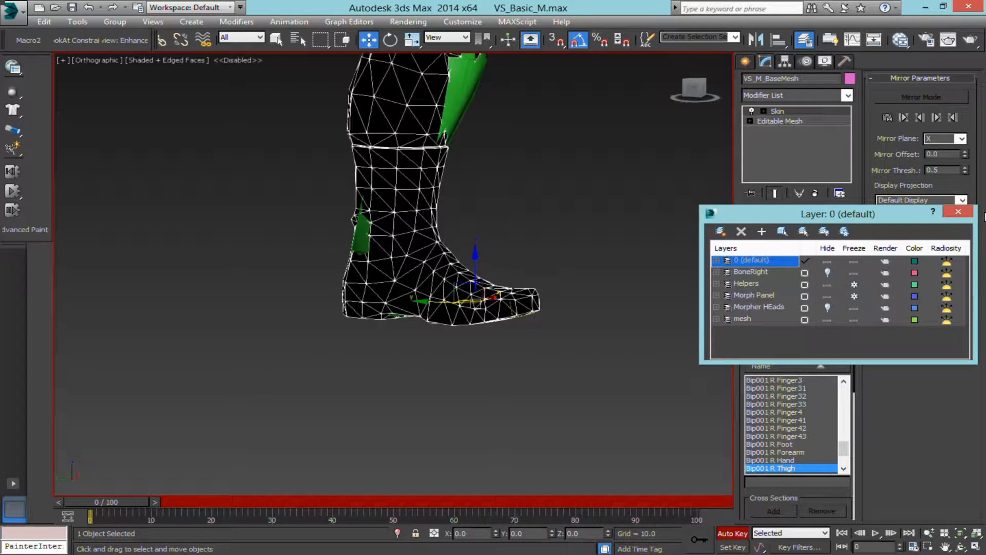
click(959, 211)
click(364, 236)
scroll(364, 237, up, 4)
key(F3)
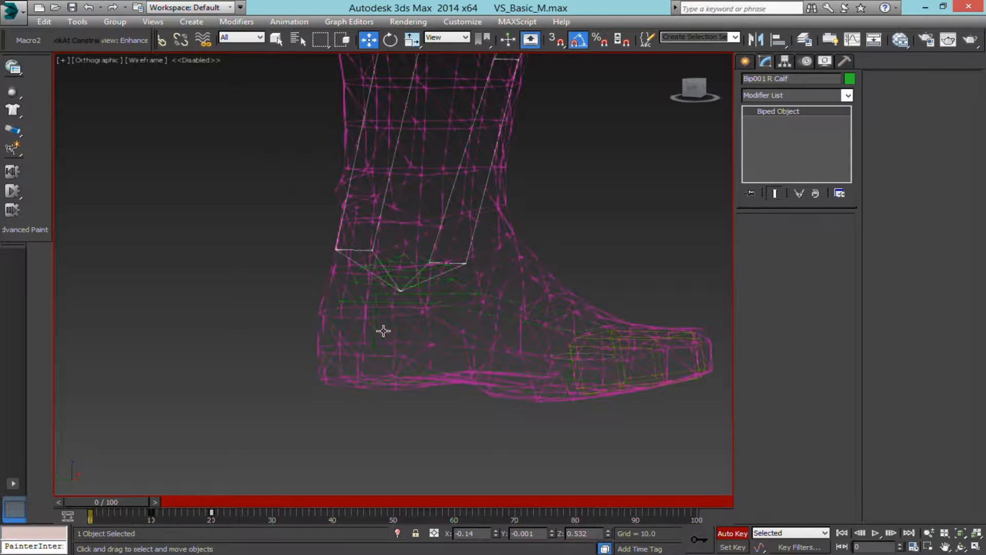
click(568, 318)
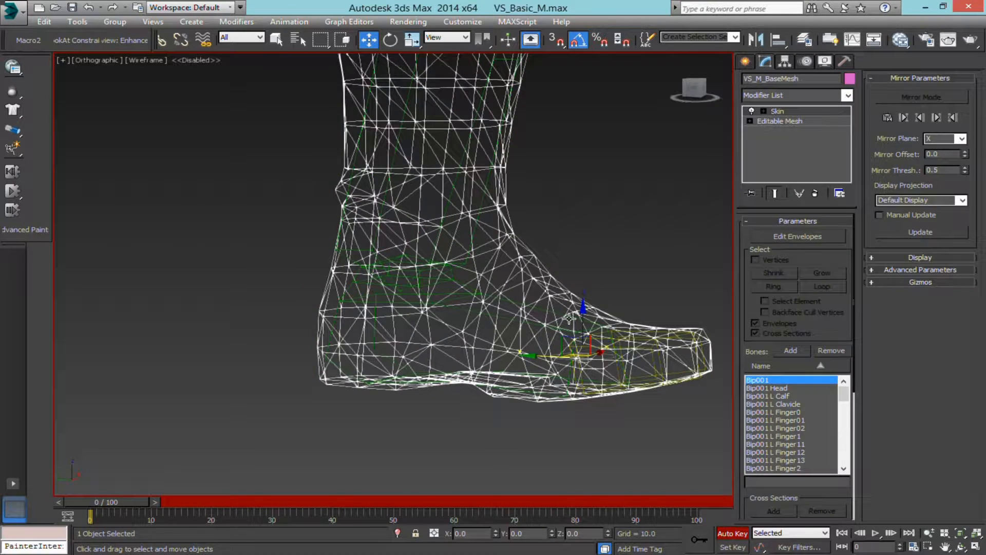
click(559, 313)
Step: Try raising the R Foot bone to test how the knee and calf deform, and undo the move
drag(406, 219, 392, 115)
key(F3)
scroll(375, 204, down, 4)
mouse_move(398, 124)
middle_down()
mouse_move(375, 202)
mouse_move(406, 255)
middle_up()
key(ctrl+z)
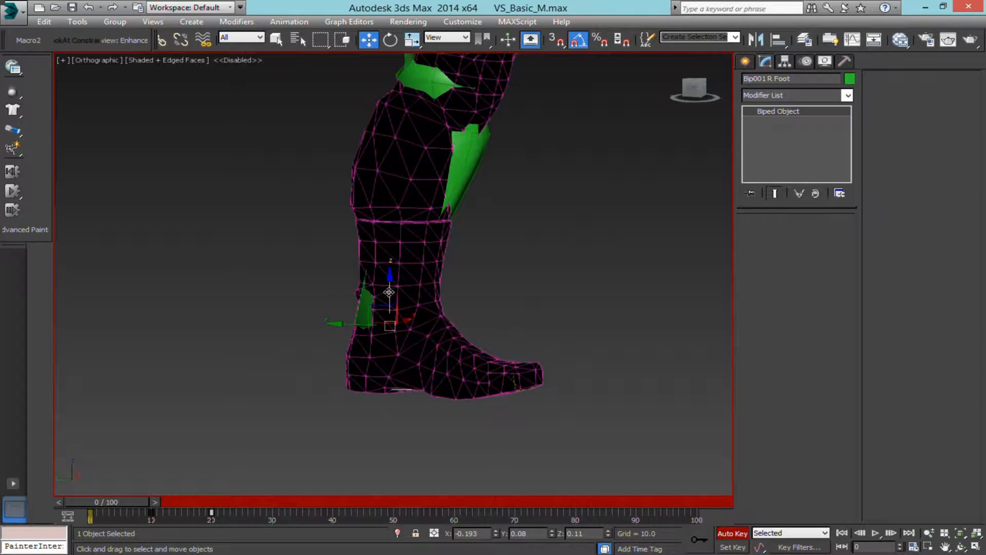
drag(390, 291, 402, 213)
middle_drag(410, 207, 383, 392)
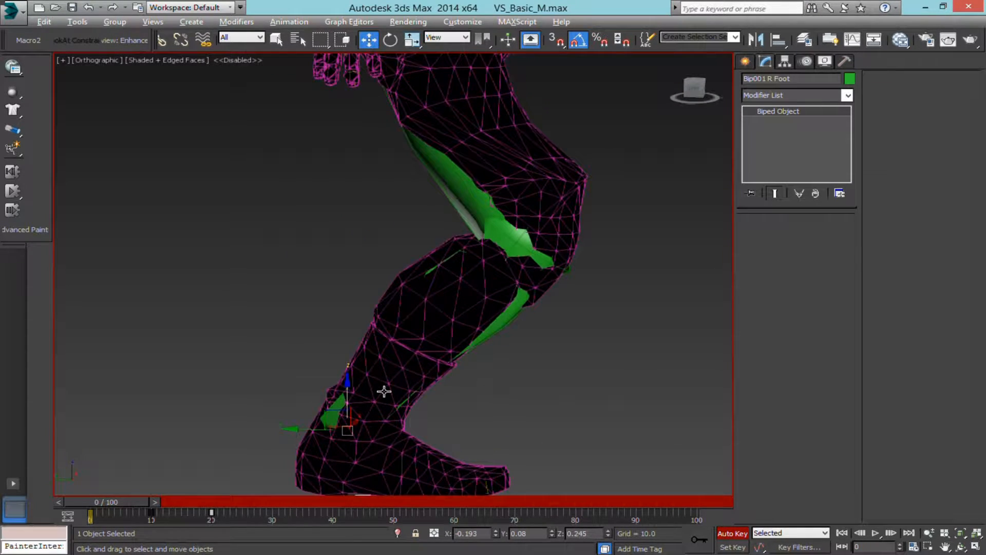
middle_drag(455, 317, 427, 345)
key(F3)
alt+middle_drag(469, 320, 467, 289)
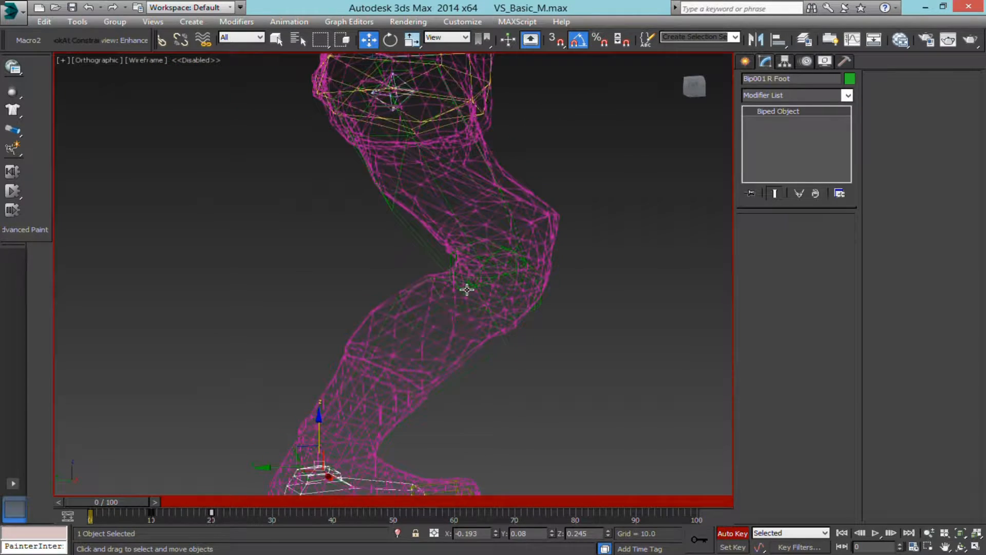
key(ctrl+z)
Step: Delete the existing animation keys of the R Foot bone
alt+middle_drag(370, 343, 260, 344)
drag(113, 501, 62, 502)
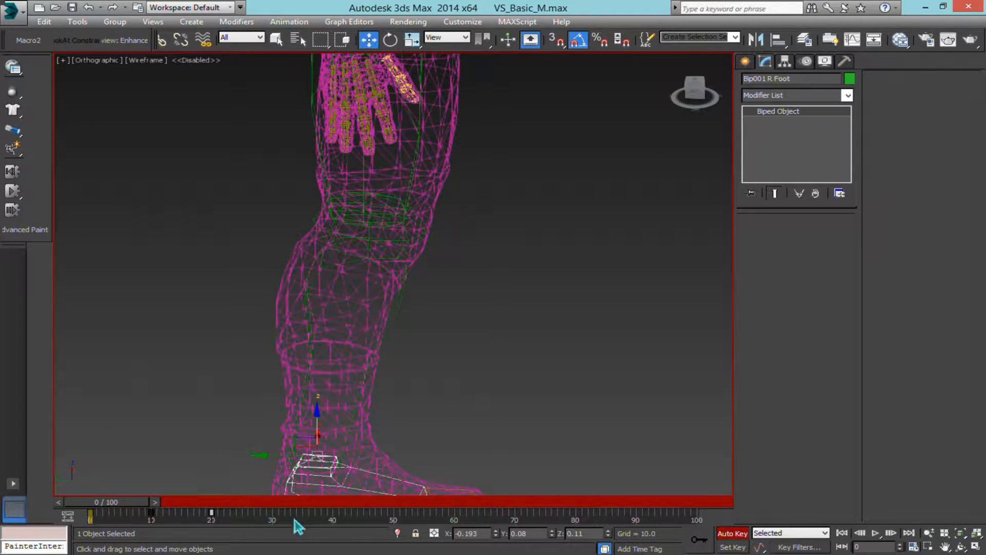
right_click(145, 512)
click(231, 444)
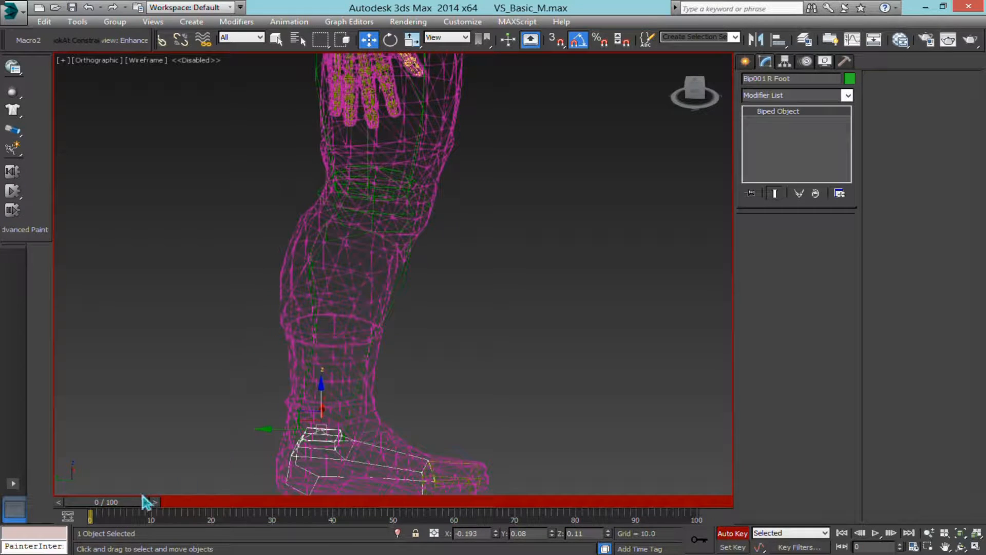
Step: Key the R Foot bone at its rest position (Y 0.08) at frame 0 and go to frame 10
drag(320, 388, 318, 389)
scroll(381, 339, up, 4)
click(552, 531)
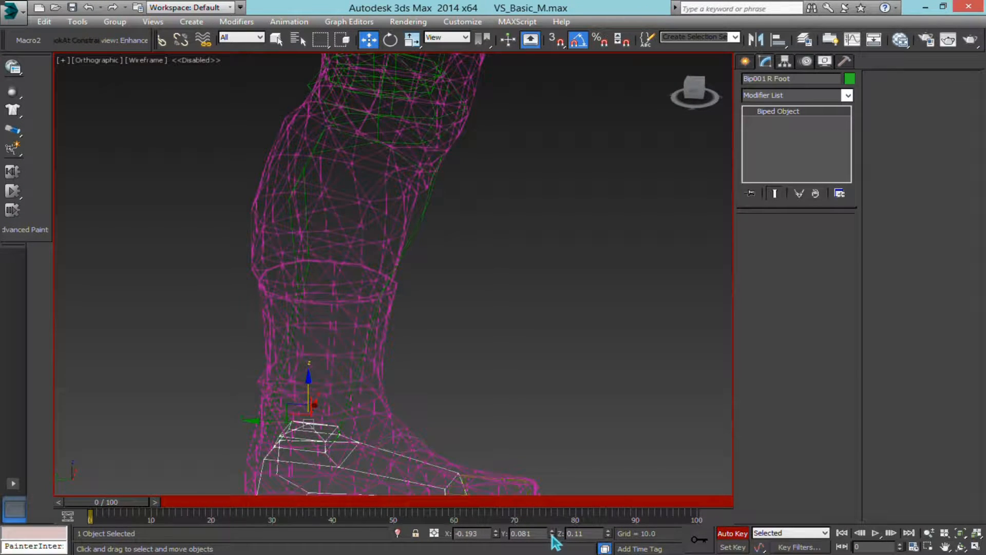
click(552, 535)
drag(126, 509, 181, 509)
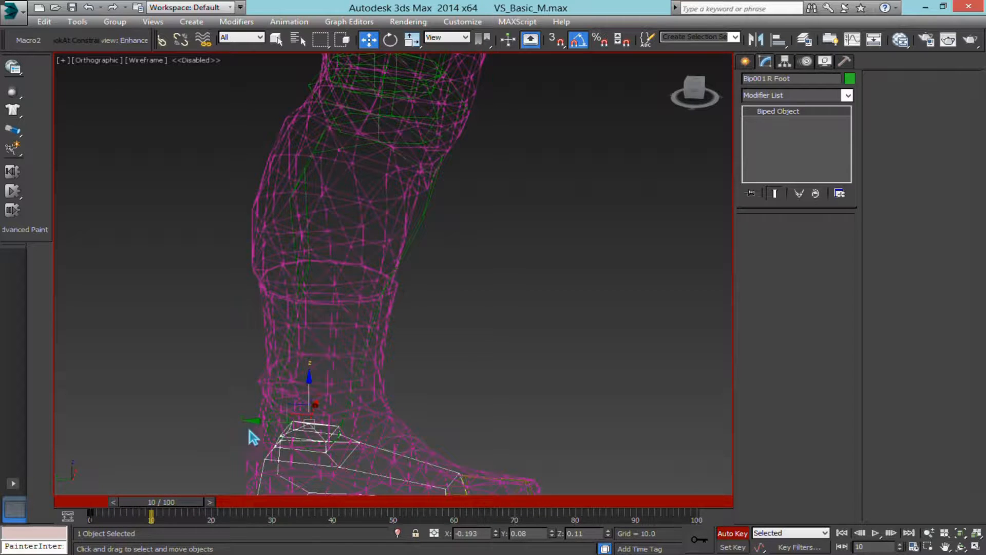
Step: Raise the R Foot bone to Z 0.338 at frame 10 and copy its rest key from frame 0 to frame 20
drag(308, 383, 311, 210)
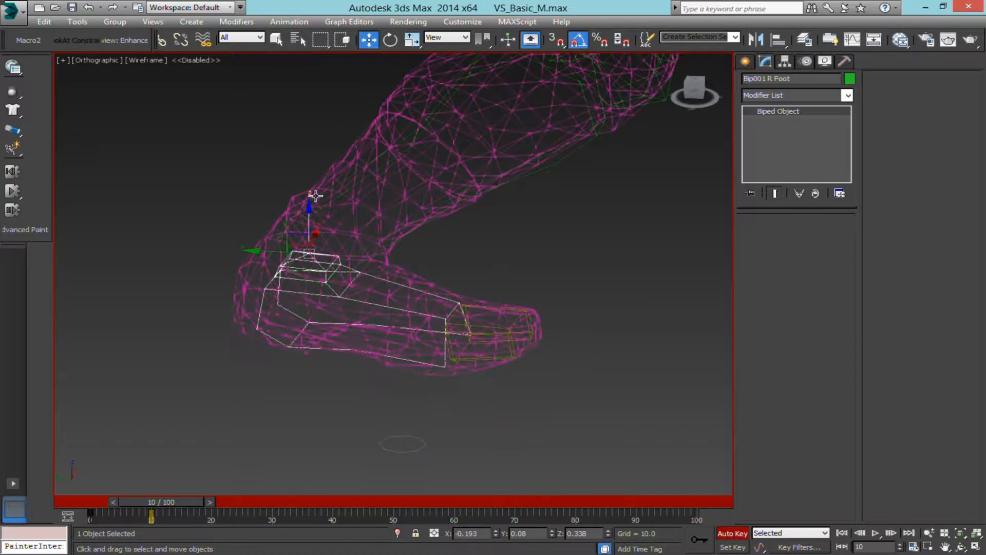
scroll(329, 219, down, 5)
scroll(329, 218, up, 2)
alt+middle_drag(328, 220, 323, 283)
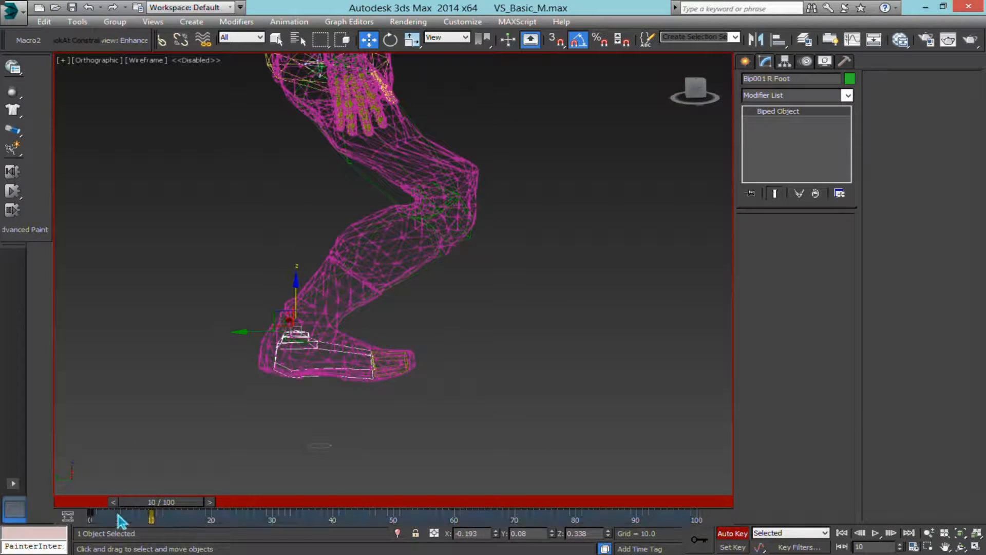
mouse_move(162, 502)
mouse_down()
mouse_move(100, 502)
mouse_move(163, 511)
mouse_up()
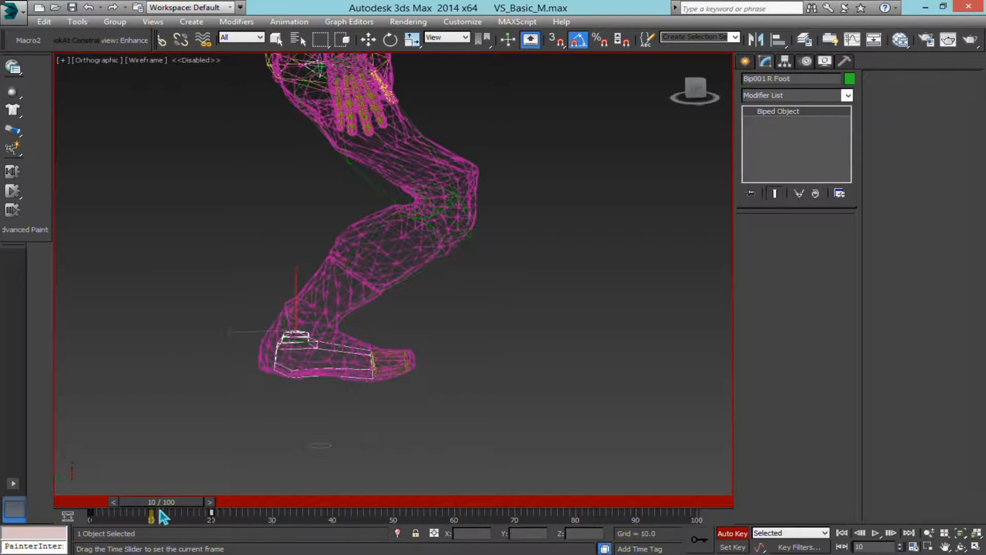
Step: Select the VS_M_BaseMesh character mesh and edit its Skin envelopes with the Bip001 R Thigh bone active in shaded display
key(w)
scroll(393, 313, up, 1)
scroll(424, 208, up, 2)
scroll(369, 170, up, 2)
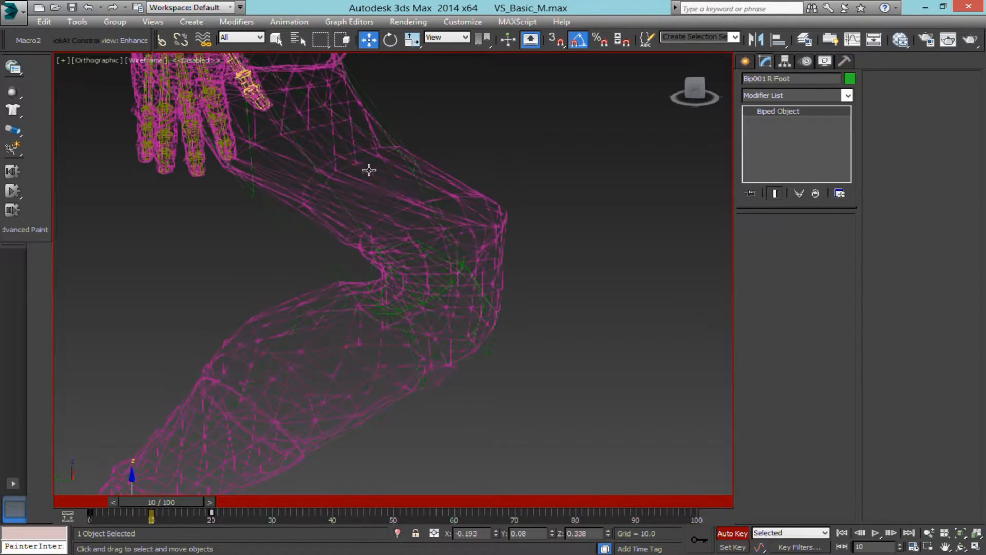
scroll(403, 161, up, 3)
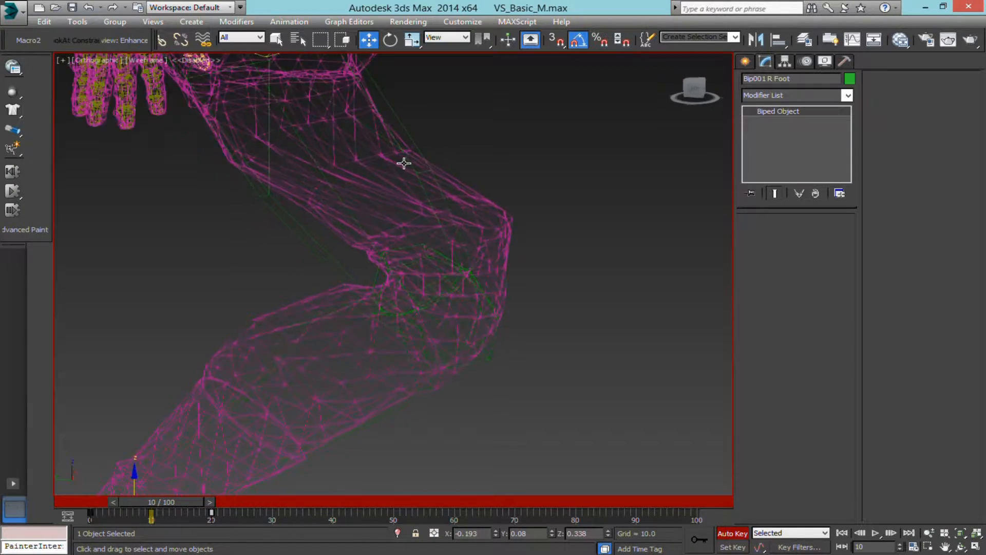
click(420, 138)
click(411, 200)
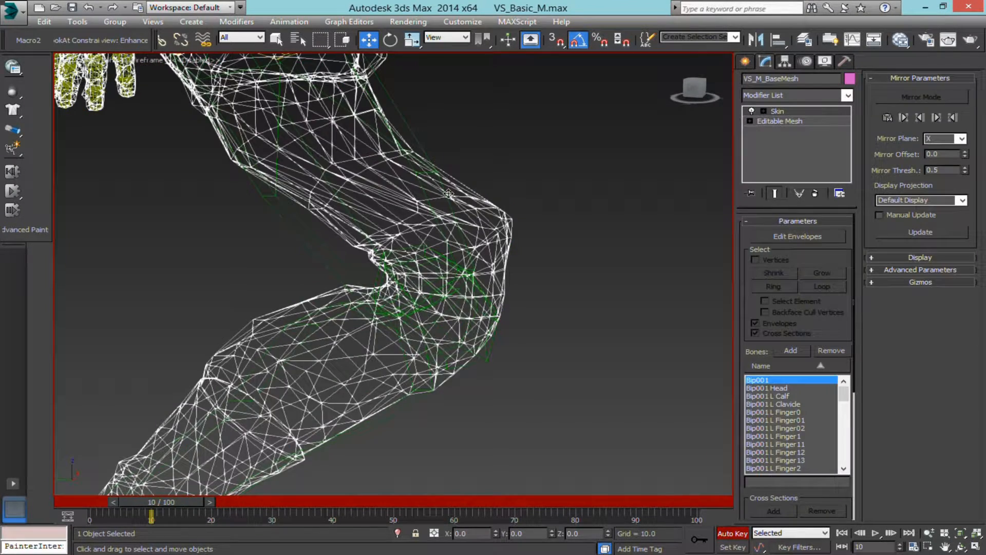
key(F3)
click(811, 237)
click(345, 172)
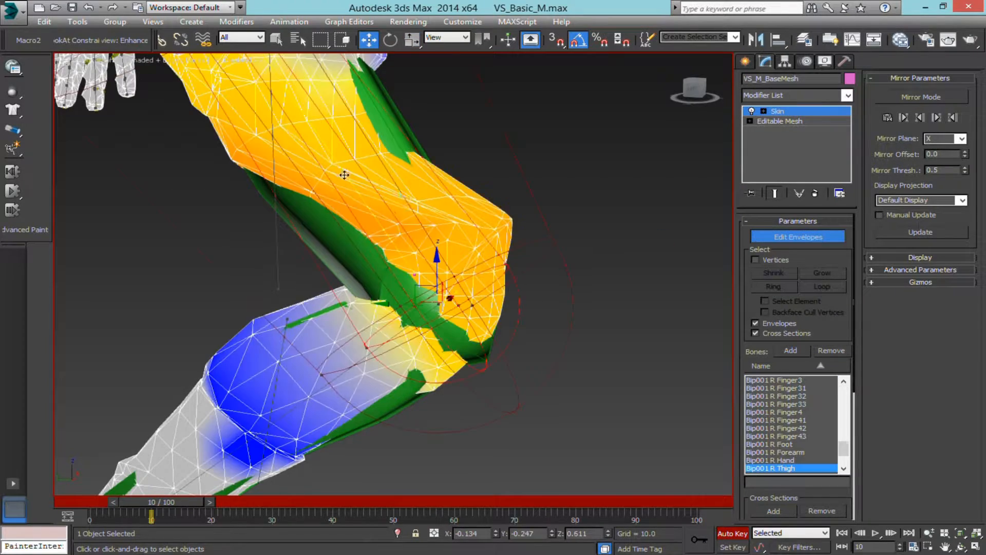
alt+middle_drag(343, 172, 366, 226)
drag(751, 349, 756, 105)
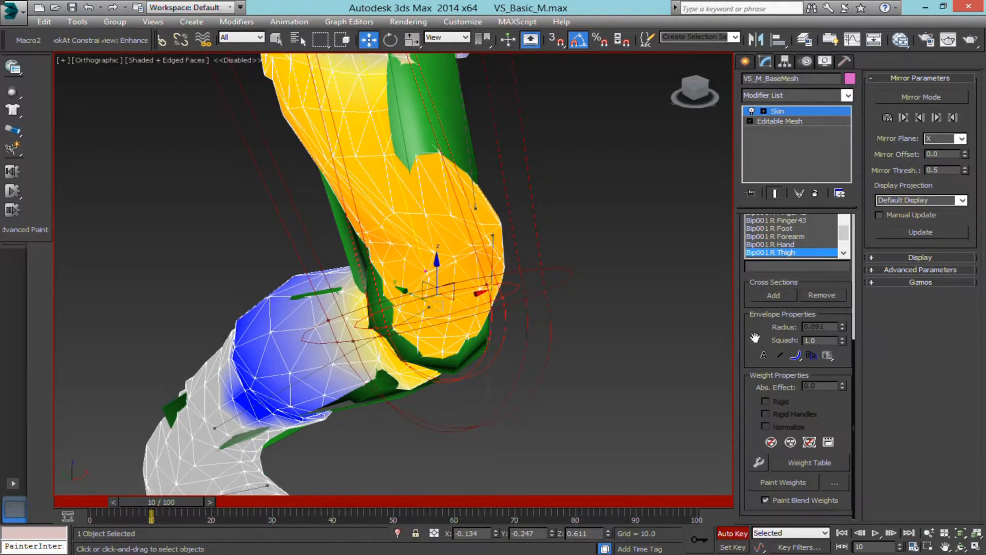
click(772, 484)
alt+middle_drag(521, 270, 478, 263)
mouse_move(449, 226)
alt+middle_down()
mouse_move(434, 236)
mouse_move(452, 205)
mouse_move(460, 214)
mouse_move(441, 218)
mouse_move(430, 238)
mouse_move(469, 216)
mouse_move(574, 324)
alt+middle_up()
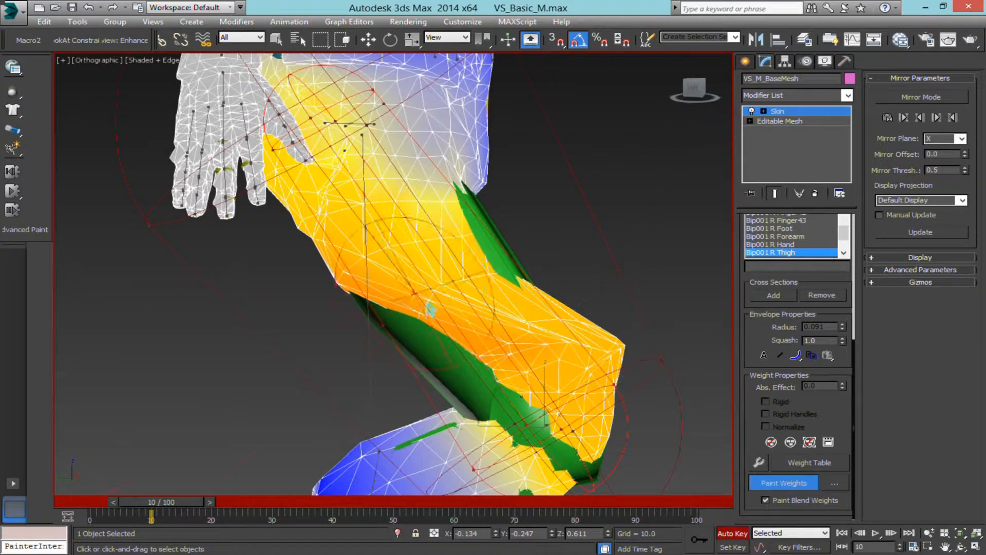
alt+middle_drag(431, 305, 399, 315)
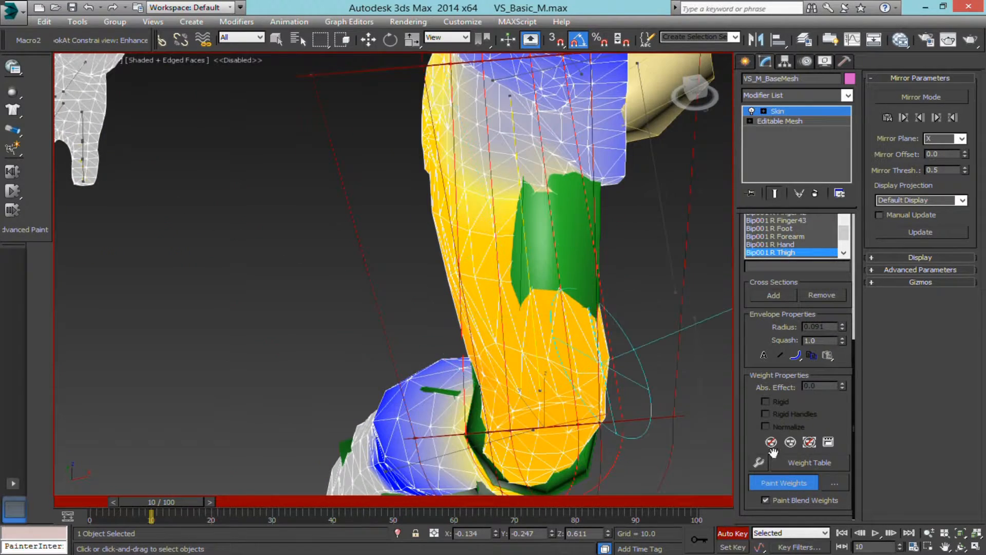
click(796, 485)
Step: Enable vertex selection in the Skin modifier and select the ring of vertices around the middle of the right thigh
click(805, 471)
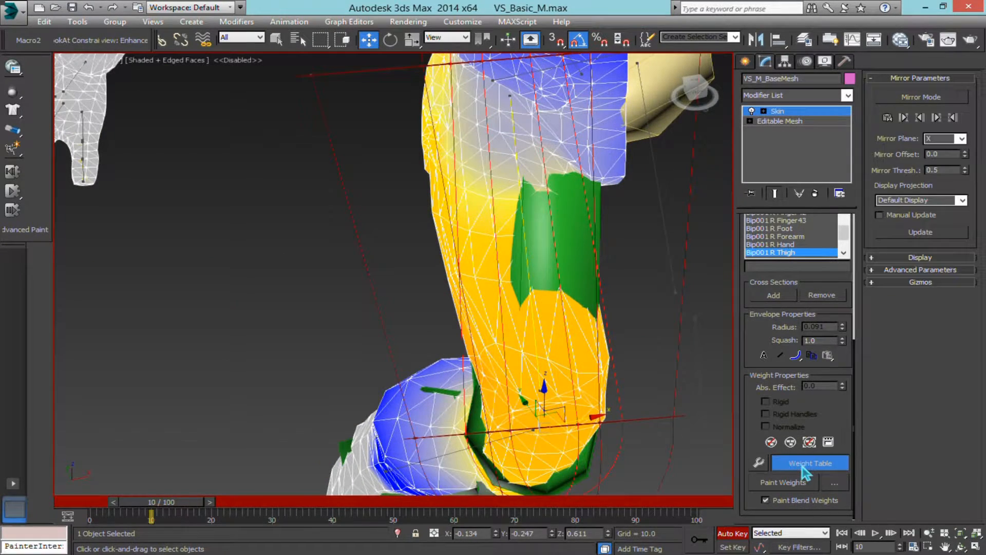
scroll(822, 389, up, 3)
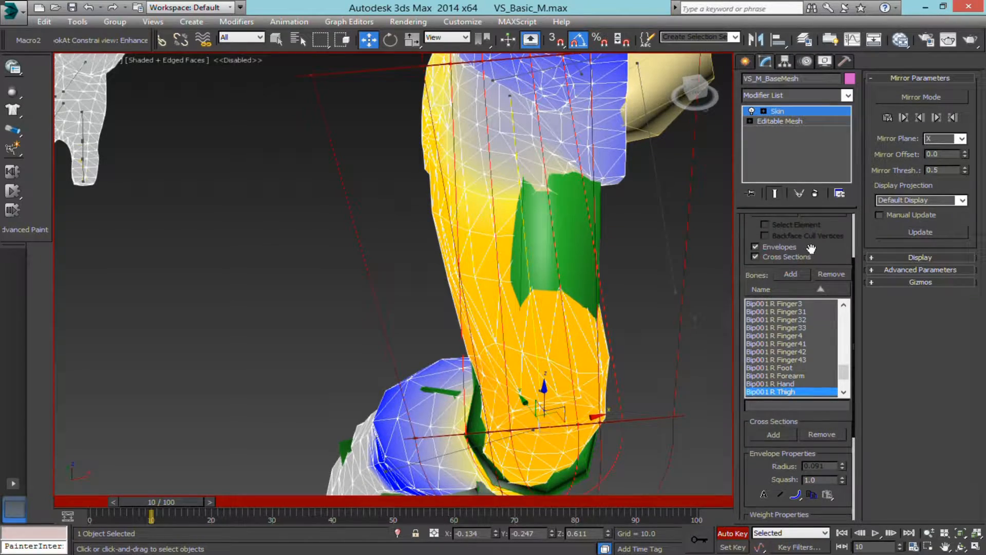
scroll(811, 249, up, 2)
middle_drag(641, 275, 521, 288)
mouse_move(522, 289)
alt+middle_down()
mouse_move(499, 298)
mouse_move(548, 295)
mouse_move(461, 301)
alt+middle_up()
scroll(499, 298, up, 2)
key(F3)
middle_drag(389, 325, 419, 291)
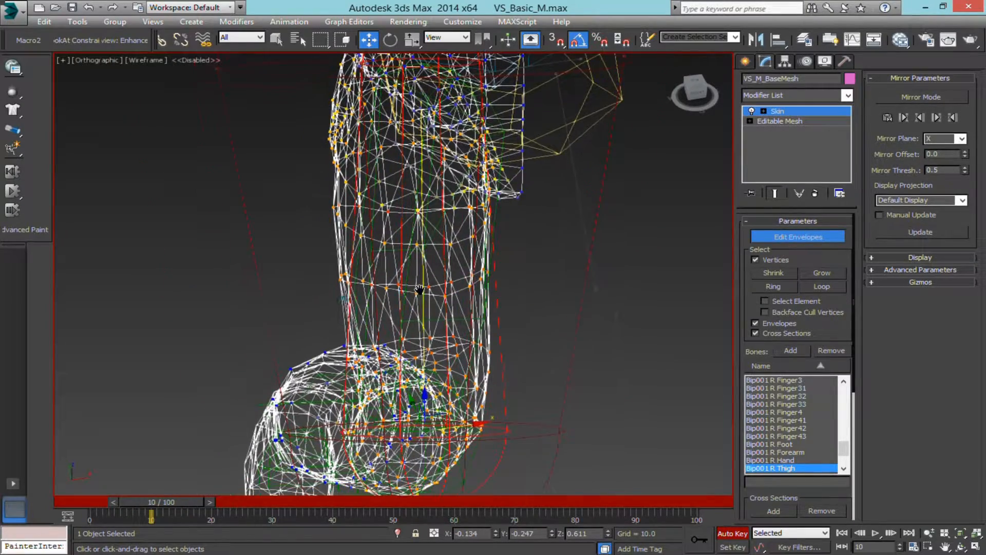
middle_drag(433, 335, 473, 312)
alt+middle_drag(473, 313, 283, 301)
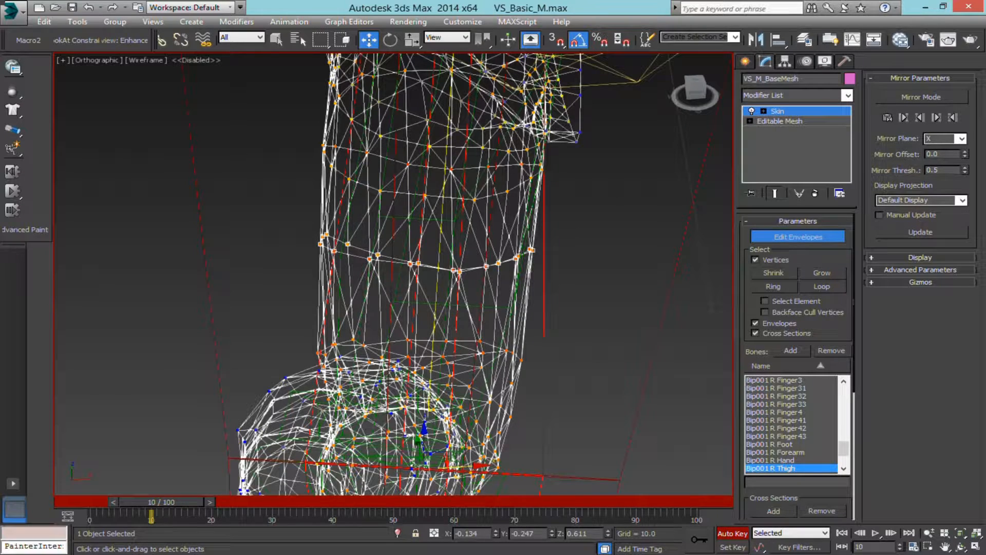
Step: Limit the Skin Weight Table to the selected vertices and bring its Bip001 R Thigh column into view
drag(394, 107, 582, 130)
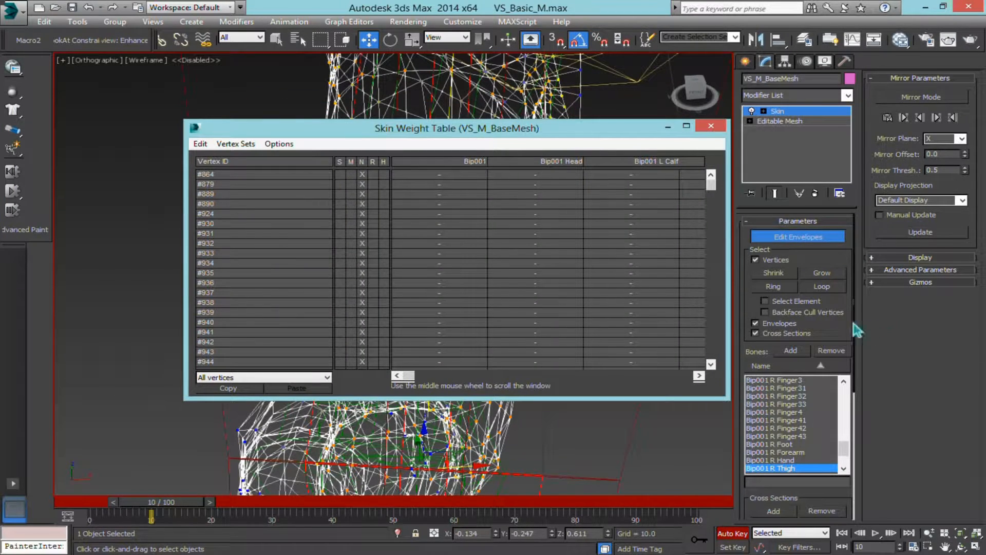
drag(856, 328, 816, 21)
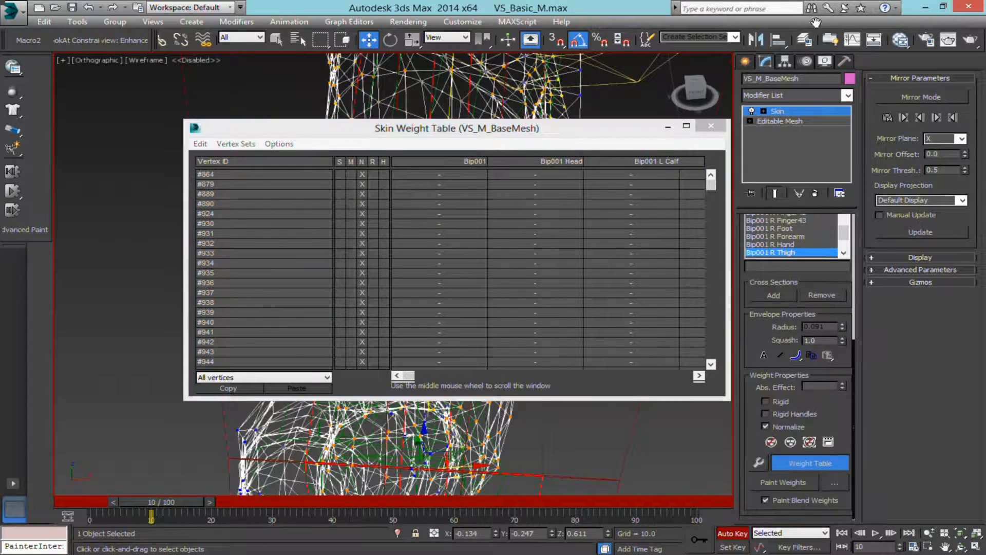
click(296, 376)
click(238, 392)
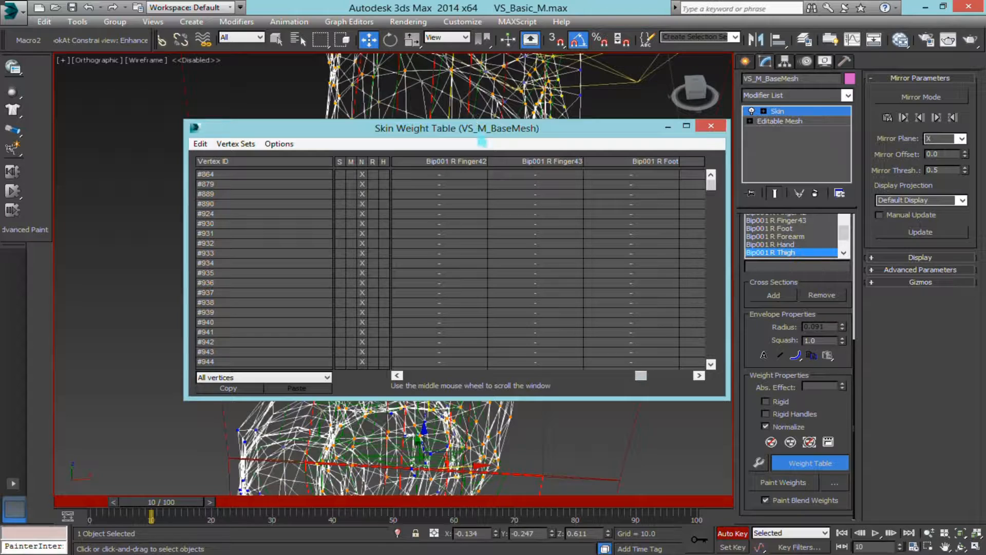
drag(480, 134, 448, 139)
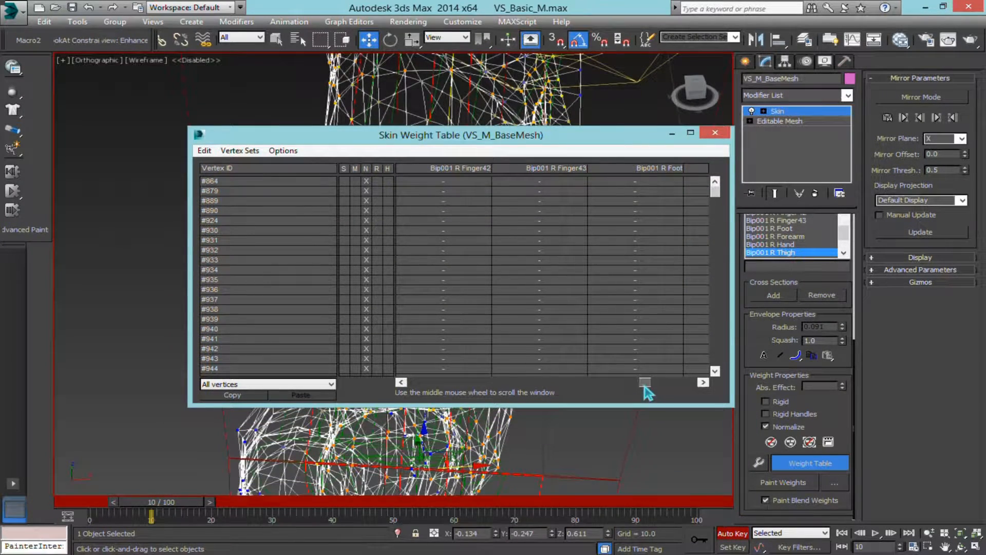
drag(644, 383, 664, 385)
click(277, 182)
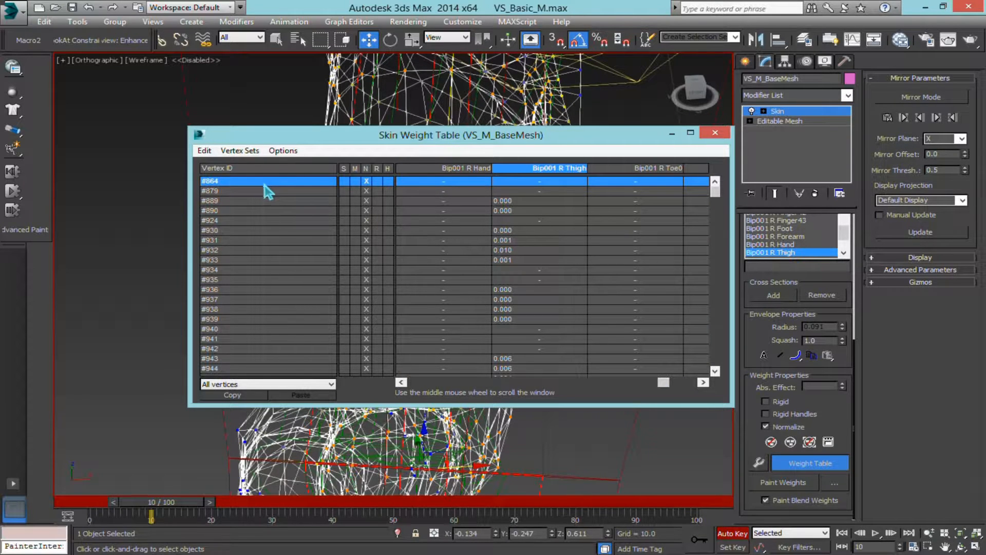
click(267, 384)
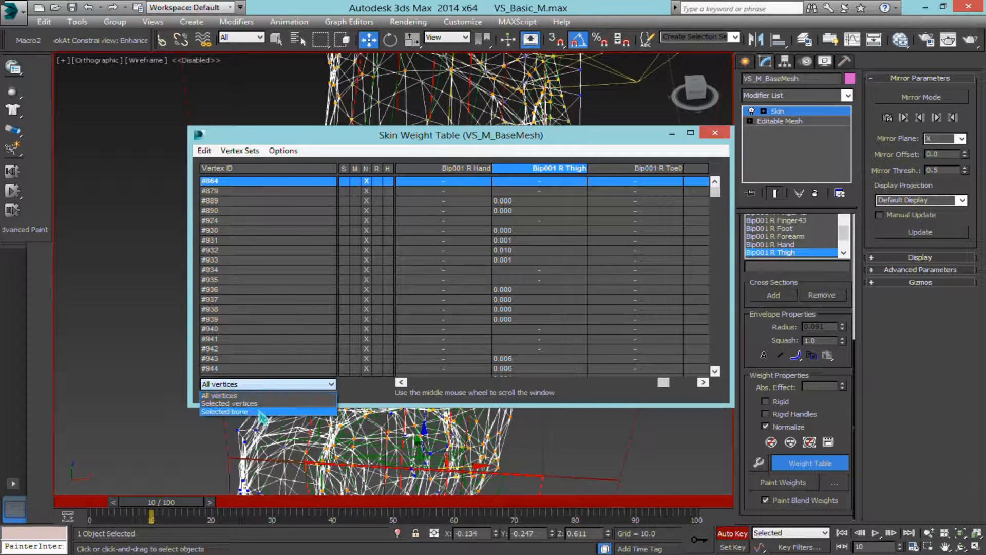
click(260, 406)
Step: Set the Bip001 R Thigh weight of all listed vertices to 1.0, minimize the table and return to shaded display
drag(514, 148, 524, 151)
key(ctrl+a)
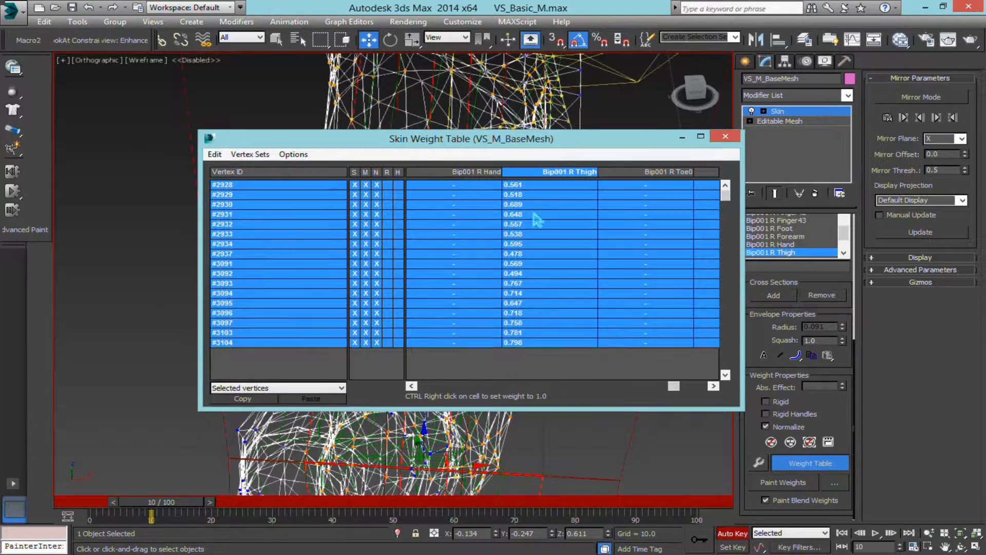
key(Return)
click(685, 138)
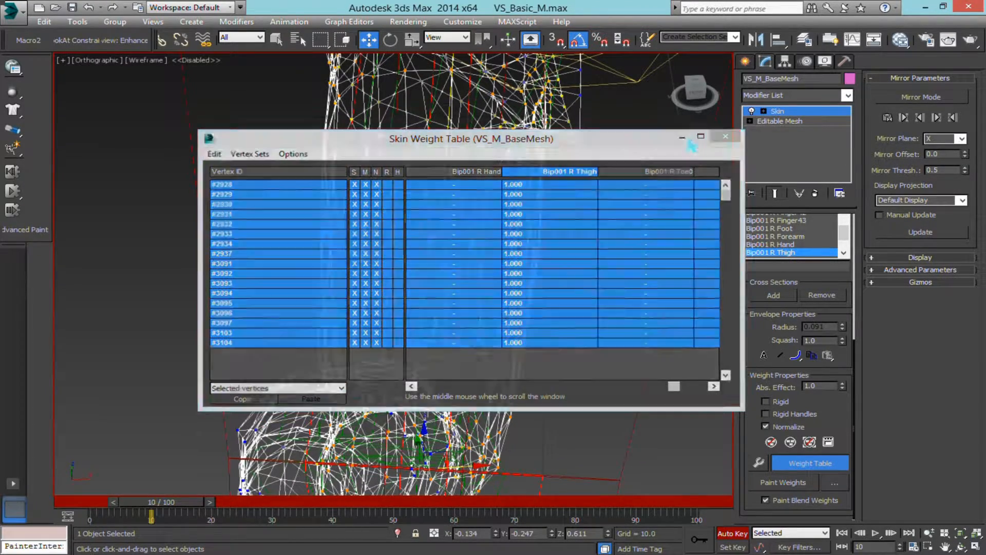
scroll(461, 253, down, 2)
key(F3)
alt+middle_drag(438, 278, 475, 290)
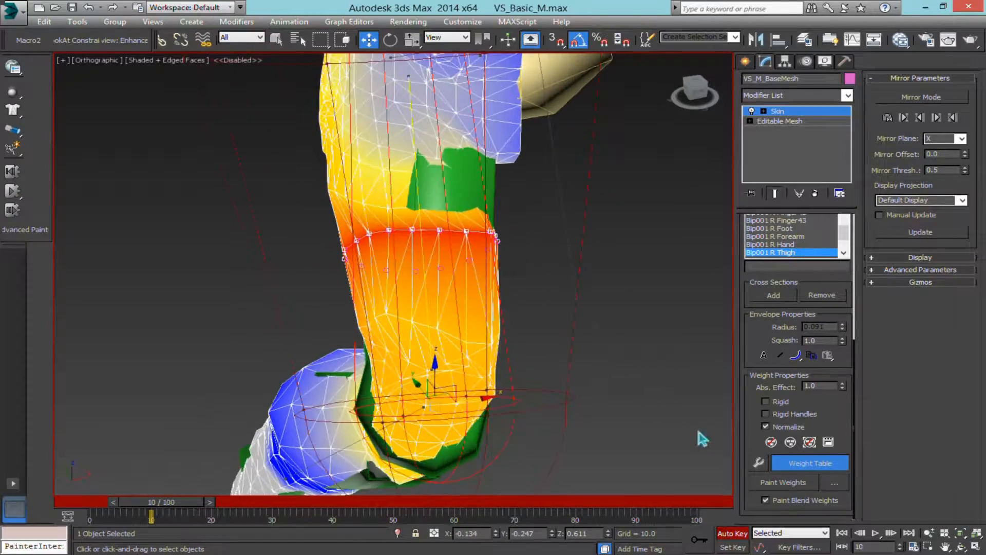
Step: Try a blend weight stroke across the front of the fully weighted thigh ring and undo it
click(791, 485)
middle_drag(452, 246, 454, 271)
drag(406, 251, 391, 254)
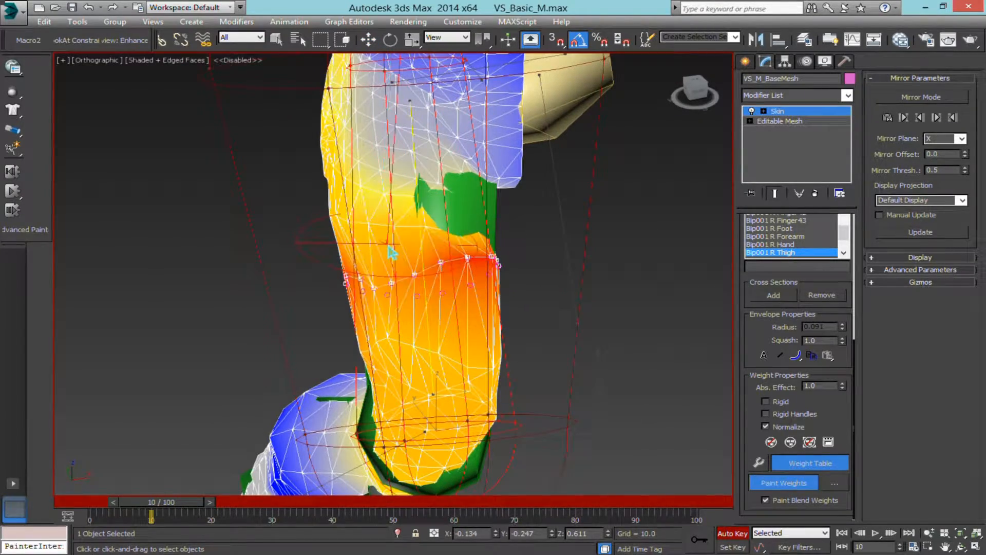
key(ctrl+z)
alt+middle_drag(446, 248, 395, 241)
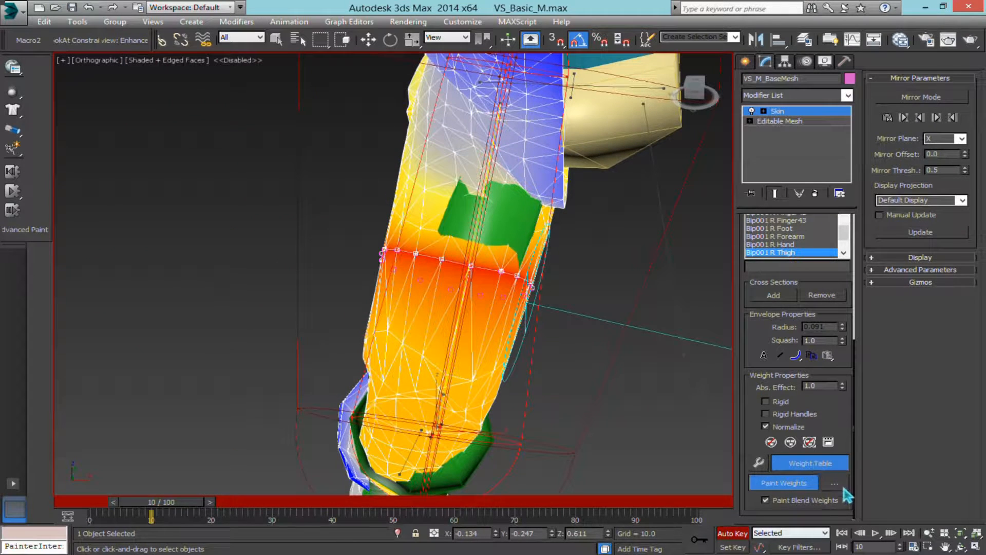
Step: Close the weight table and set the weight brush's minimum strength to 0.6 in the Painter Options
click(826, 468)
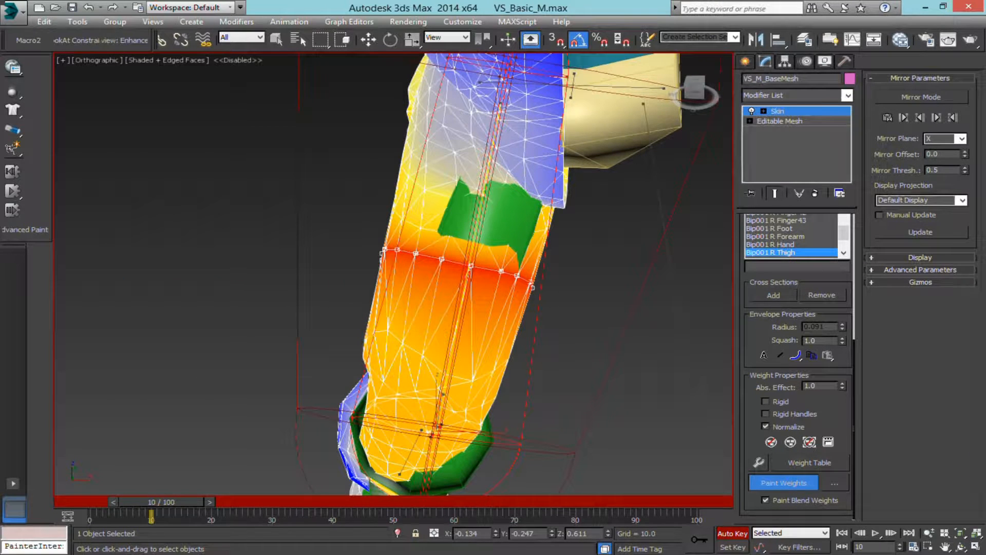
drag(985, 540, 413, 236)
click(444, 235)
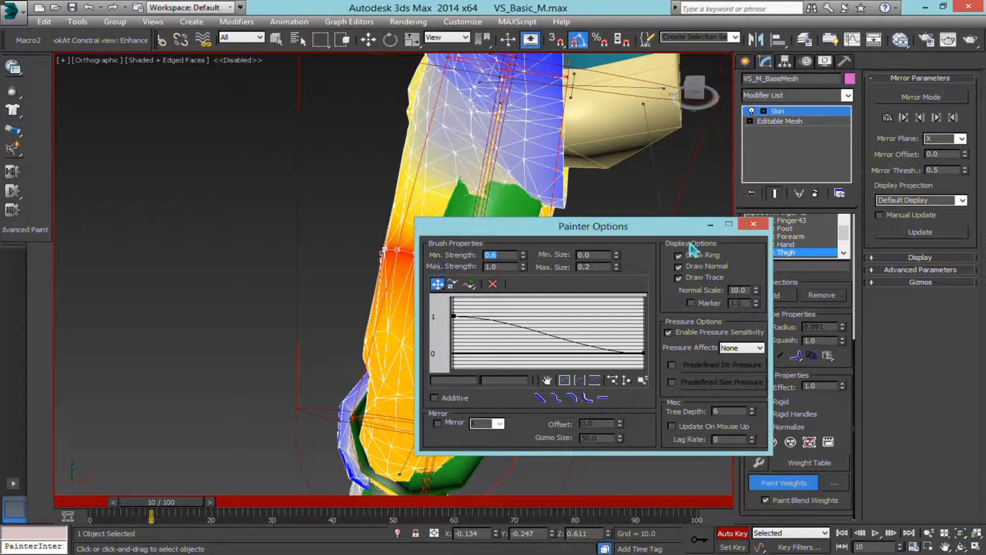
drag(678, 229, 794, 307)
Step: Blend the Bip001 R Thigh weights across the front of the right thigh around the selected vertex ring
middle_drag(384, 216, 377, 219)
mouse_move(376, 219)
mouse_down()
mouse_move(445, 213)
mouse_move(435, 223)
mouse_move(467, 235)
mouse_move(440, 242)
mouse_up()
alt+middle_drag(440, 242, 427, 229)
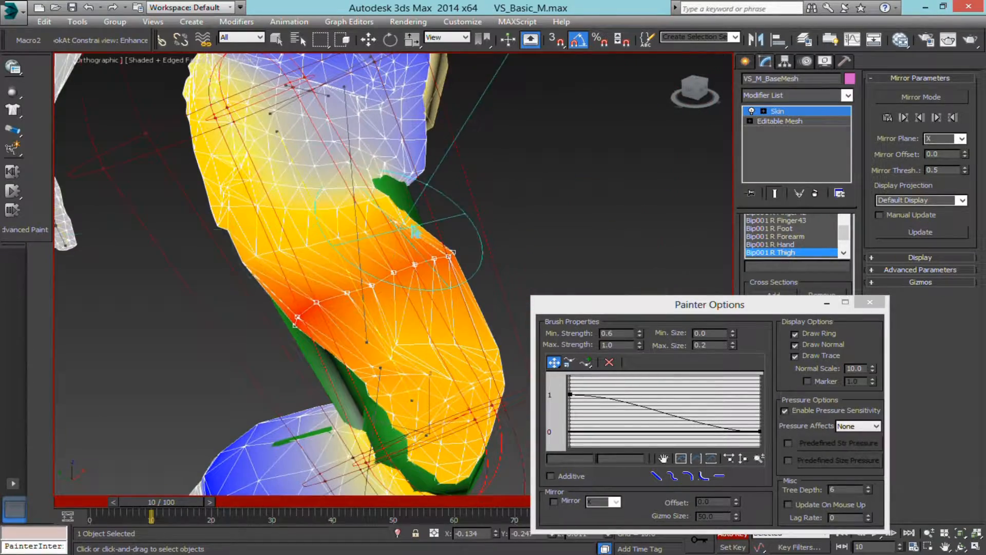
alt+middle_drag(320, 192, 282, 180)
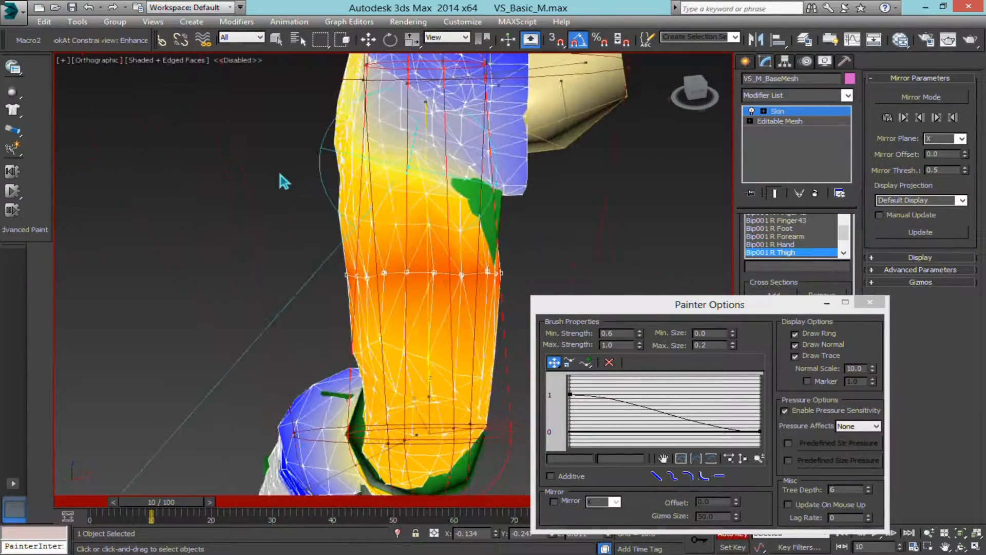
alt+middle_drag(405, 207, 400, 194)
drag(401, 194, 475, 229)
alt+middle_drag(380, 219, 509, 251)
drag(480, 270, 411, 251)
Step: Continue blending the Bip001 R Thigh weights around the sides and back of the right thigh down towards the knee
mouse_move(405, 251)
alt+middle_down()
mouse_move(367, 261)
mouse_move(422, 282)
mouse_move(363, 286)
mouse_move(453, 268)
alt+middle_up()
drag(377, 289, 319, 325)
alt+middle_drag(319, 326, 371, 297)
drag(372, 297, 321, 273)
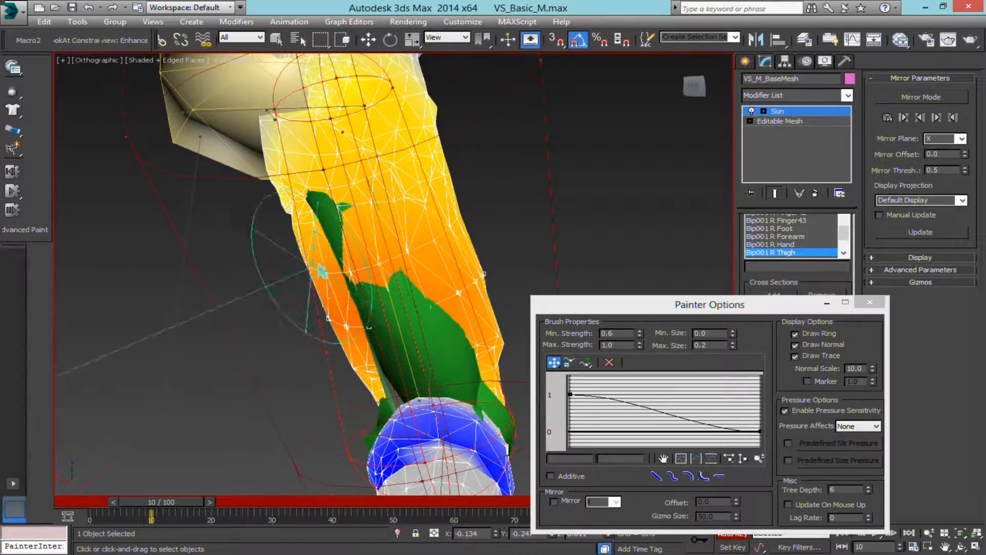
alt+middle_drag(322, 272, 497, 292)
alt+middle_drag(411, 280, 369, 301)
alt+middle_drag(465, 284, 454, 331)
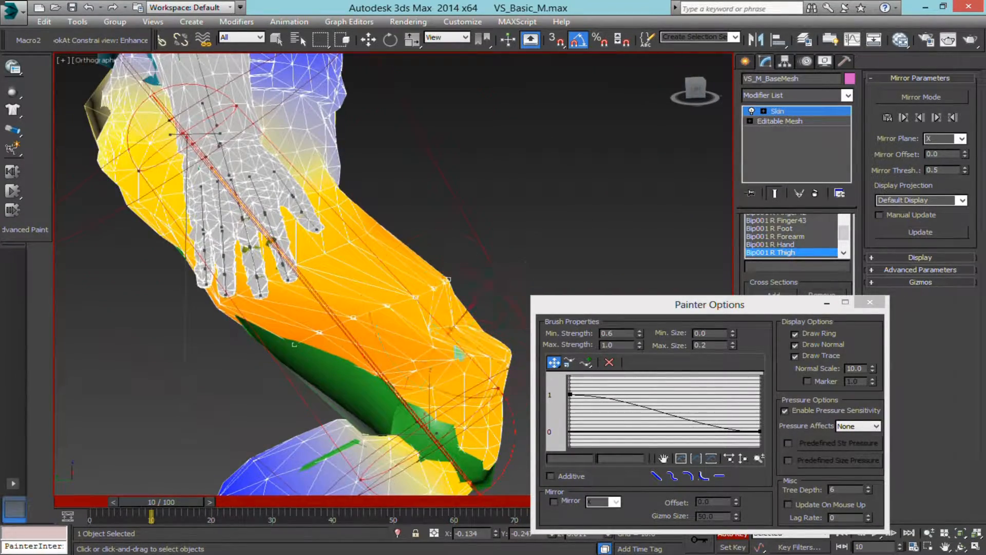
alt+middle_drag(448, 279, 415, 348)
Step: Set the brush's minimum strength to 0.9 and maximum strength to 2.0, and smooth the remaining thigh weights all around the leg
double_click(612, 331)
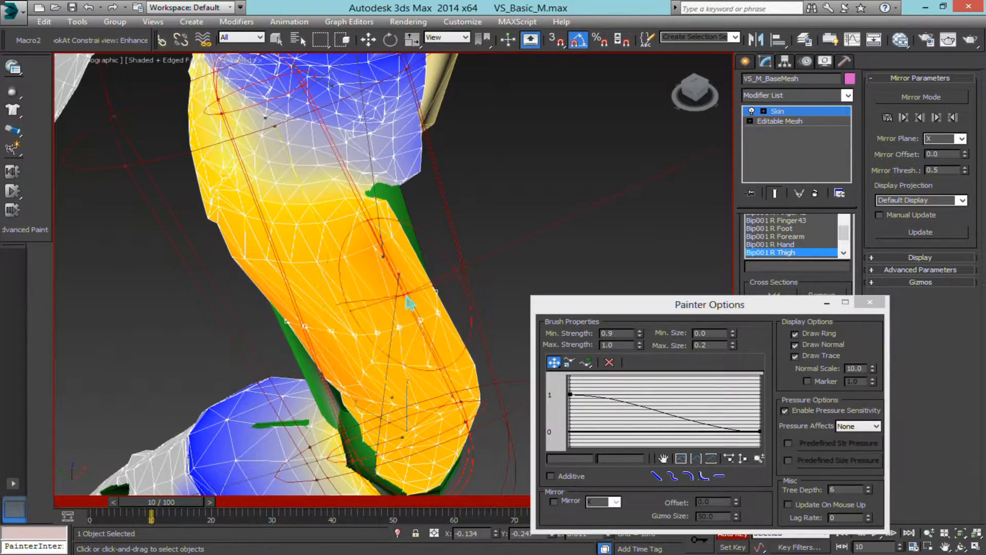
alt+middle_drag(427, 329, 361, 308)
mouse_move(483, 349)
alt+middle_down()
mouse_move(454, 270)
mouse_move(544, 318)
alt+middle_up()
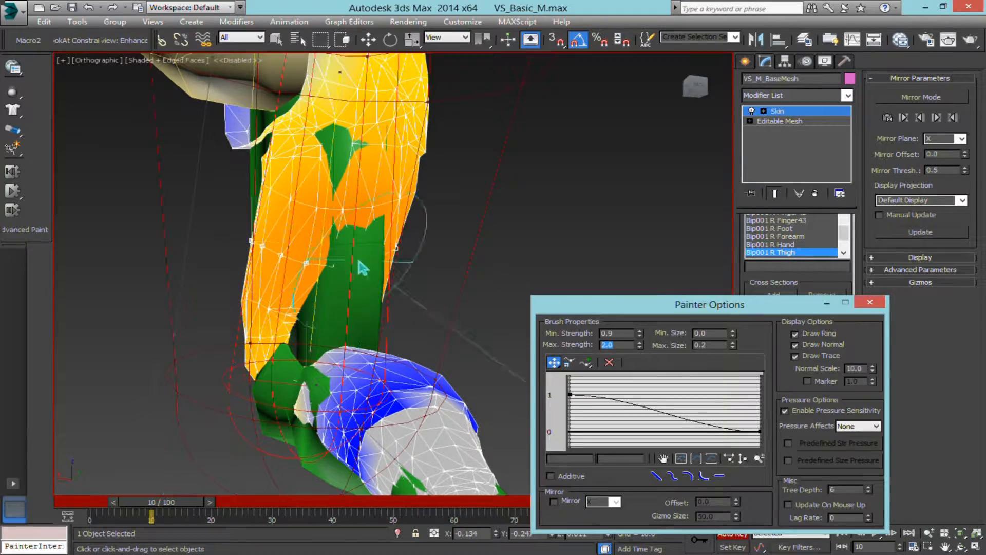
mouse_move(362, 267)
alt+middle_down()
mouse_move(305, 248)
mouse_move(429, 282)
alt+middle_up()
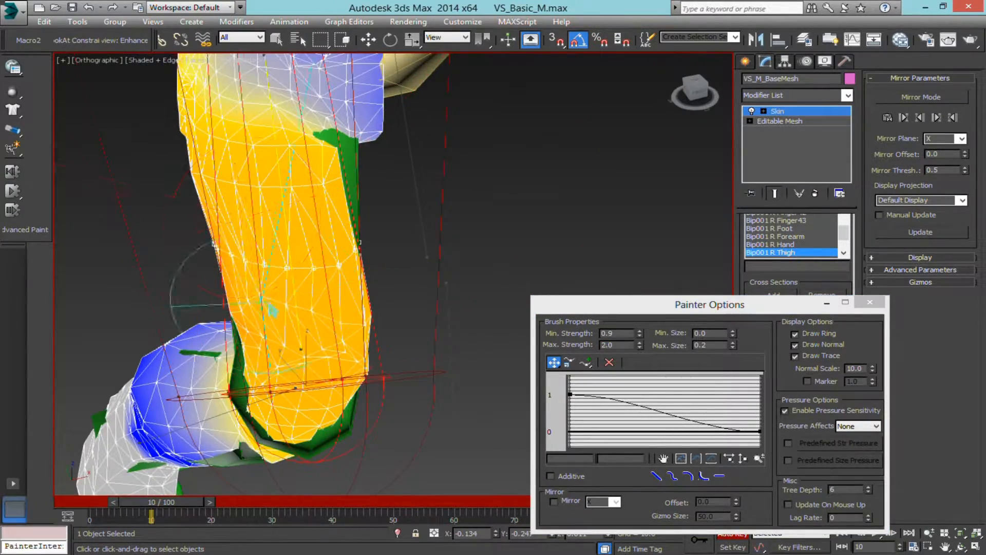
alt+middle_drag(273, 308, 307, 330)
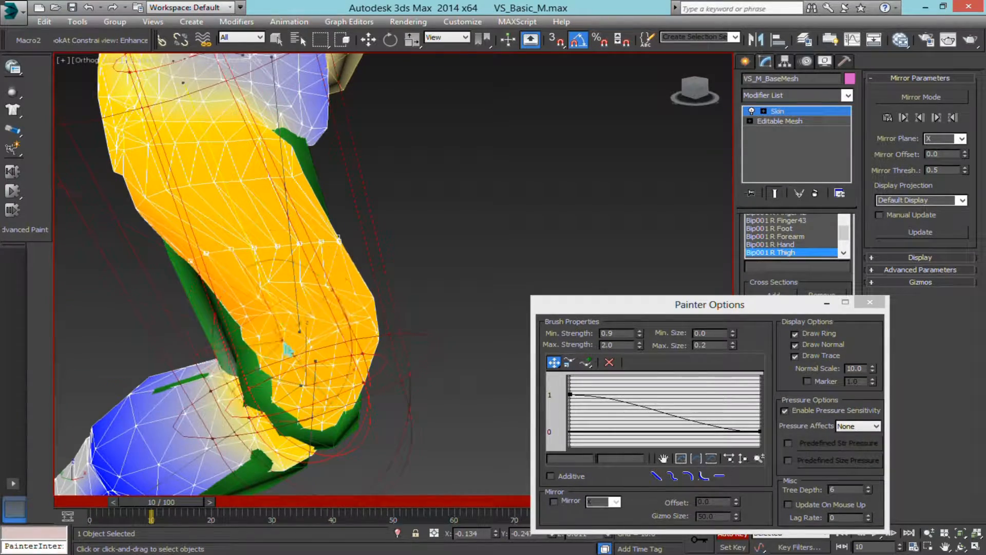
Step: Examine the Bip001 R Thigh weights around the right thigh and behind the knee from several angles
alt+middle_drag(215, 301, 191, 251)
scroll(391, 296, down, 3)
scroll(421, 291, up, 5)
scroll(302, 275, down, 6)
scroll(195, 253, up, 10)
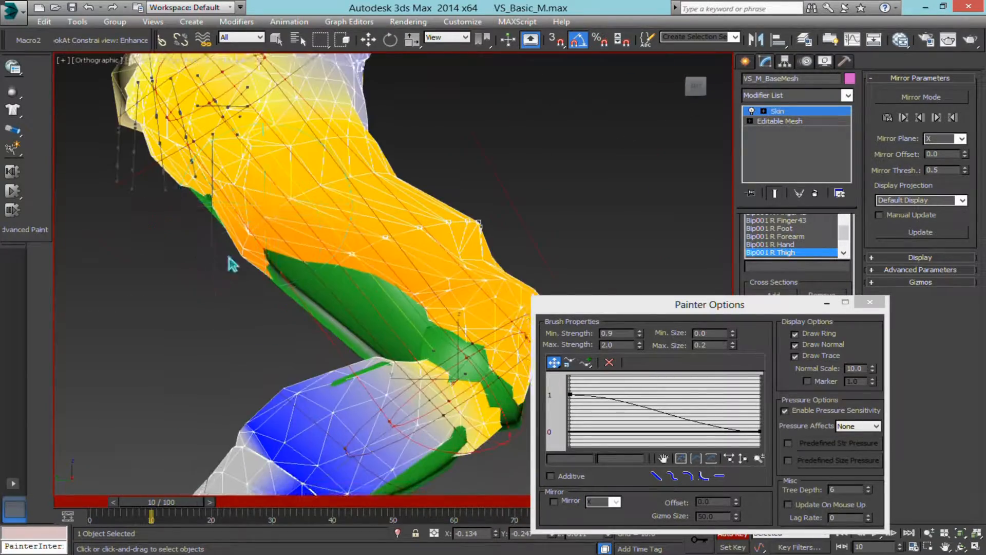
click(291, 289)
mouse_move(292, 289)
alt+middle_down()
mouse_move(323, 291)
mouse_move(408, 261)
mouse_move(233, 250)
mouse_move(372, 198)
mouse_move(475, 226)
mouse_move(482, 209)
mouse_move(512, 233)
mouse_move(226, 192)
alt+middle_up()
middle_drag(363, 194, 375, 206)
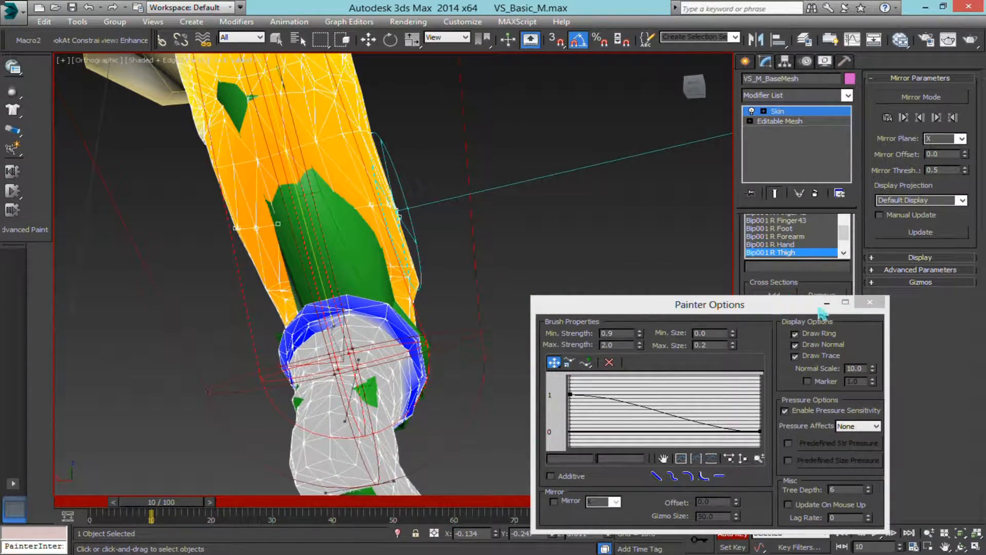
Step: Minimize the Painter Options, turn off vertex selection, and restart envelope editing with Paint Weights active
click(827, 303)
scroll(763, 272, up, 5)
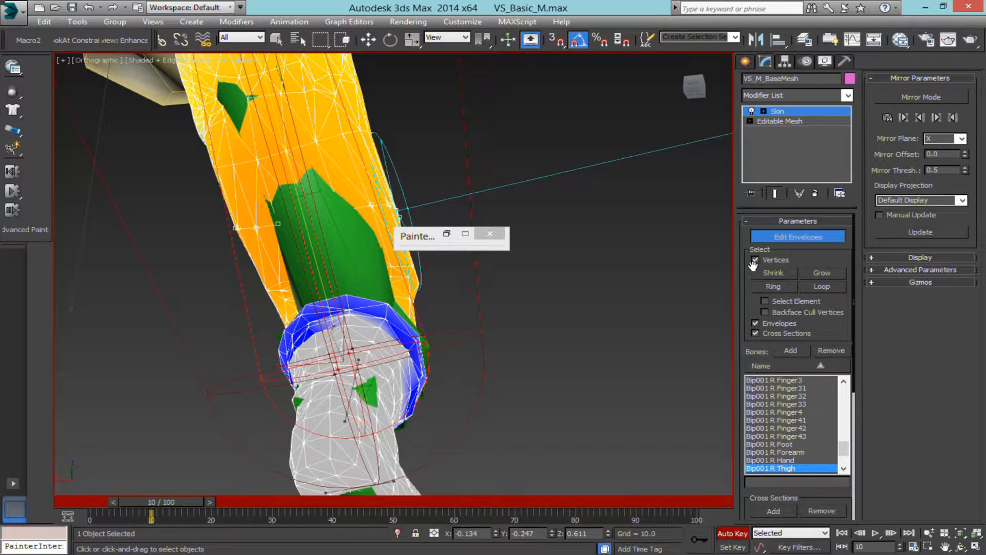
click(755, 261)
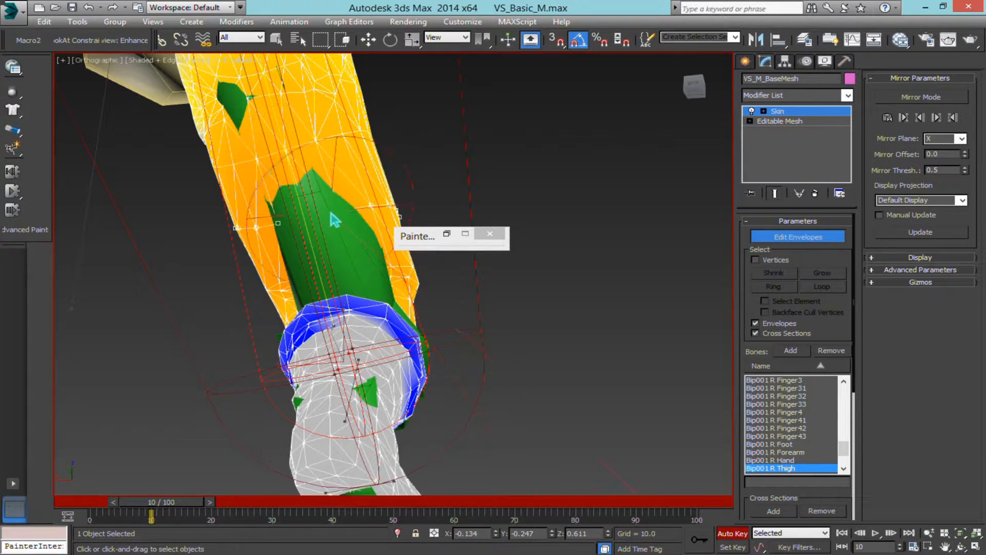
right_click(590, 180)
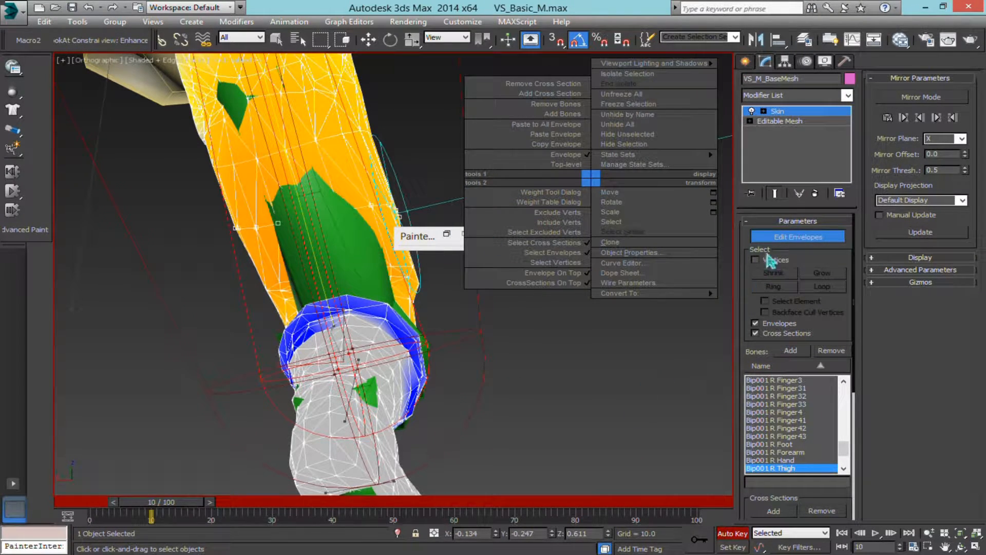
click(786, 236)
click(805, 237)
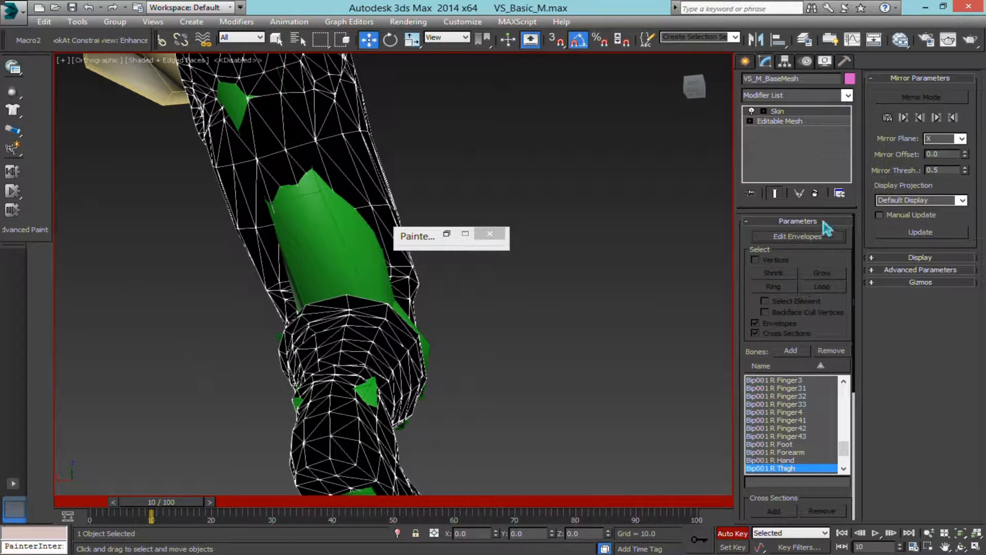
click(812, 236)
scroll(820, 334, down, 5)
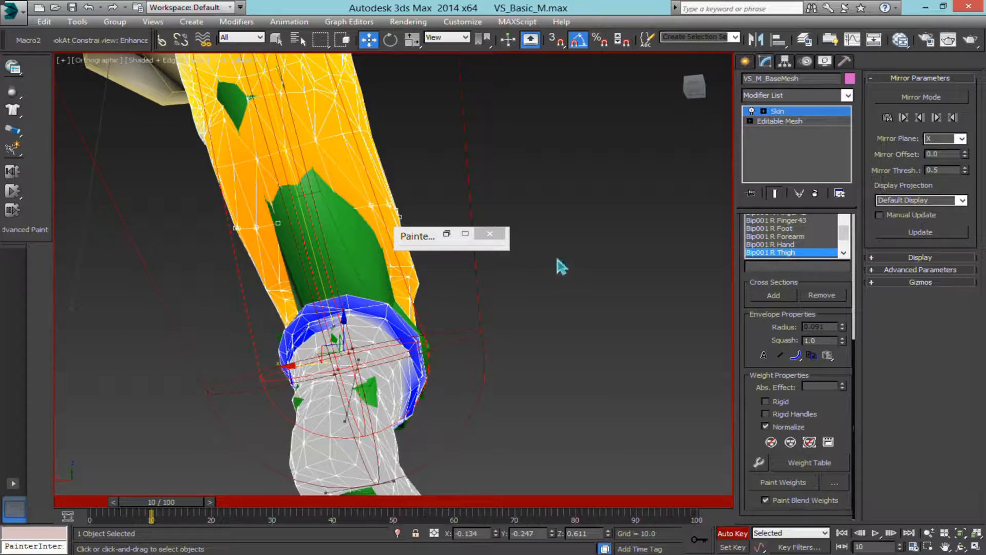
click(785, 483)
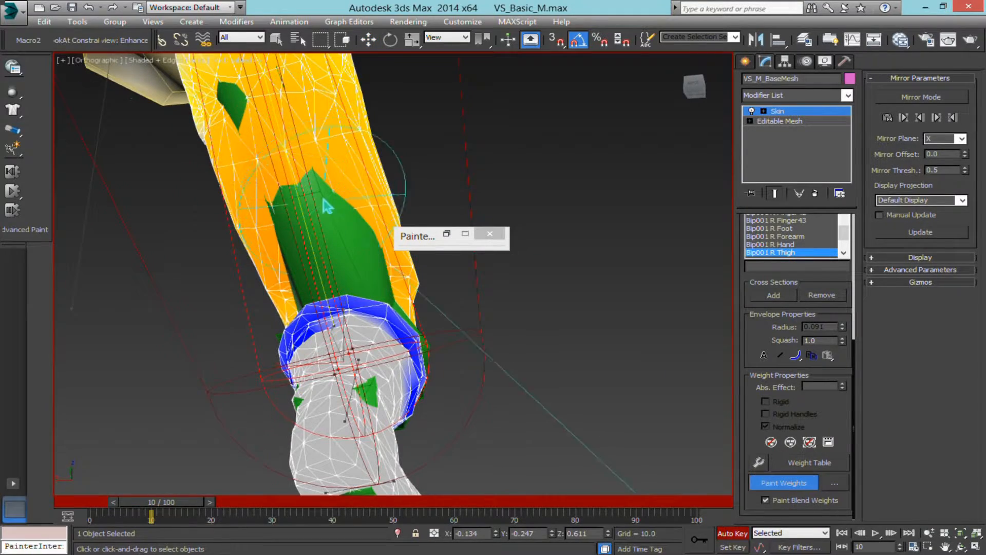
Step: Open the skin weight table, enable vertex selection, close the Painter Options, and turn off weight painting
mouse_move(327, 205)
alt+middle_down()
mouse_move(297, 273)
mouse_move(360, 292)
mouse_move(319, 249)
mouse_move(325, 260)
mouse_move(308, 279)
mouse_move(418, 231)
mouse_move(481, 239)
mouse_move(352, 286)
mouse_move(361, 300)
mouse_move(447, 262)
mouse_move(419, 302)
alt+middle_up()
scroll(361, 301, down, 5)
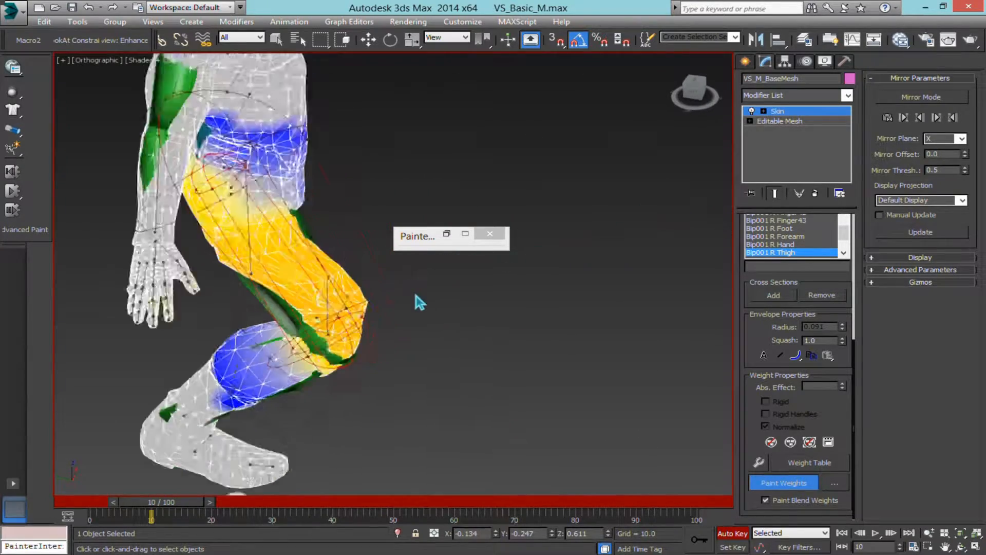
scroll(415, 295, up, 4)
middle_drag(280, 324, 311, 305)
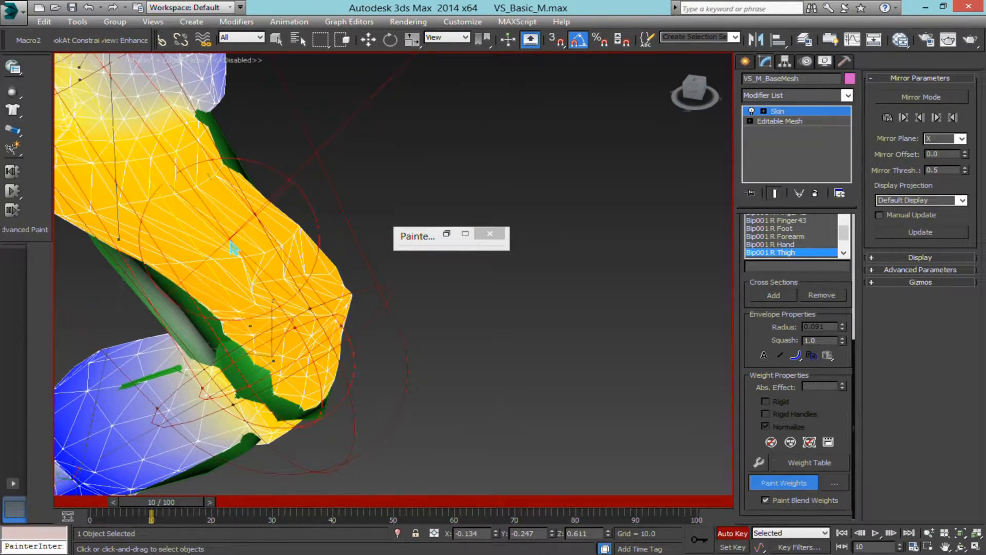
middle_drag(537, 325, 668, 374)
click(817, 463)
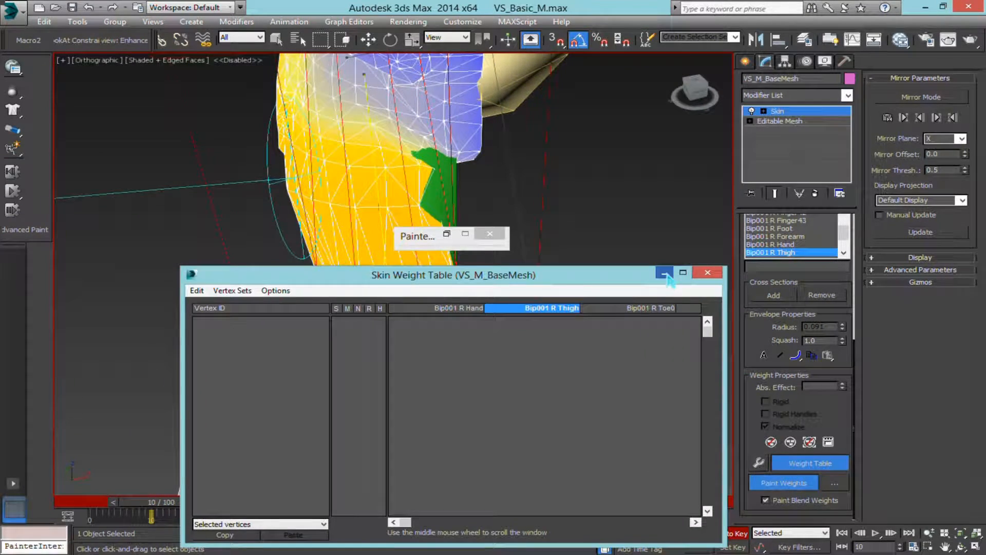
scroll(807, 274, up, 5)
click(773, 262)
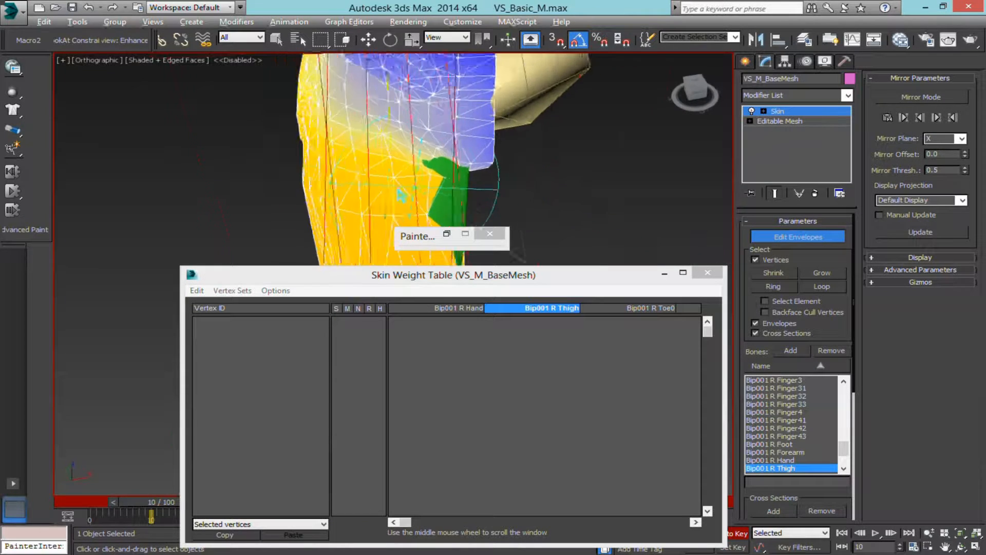
click(491, 236)
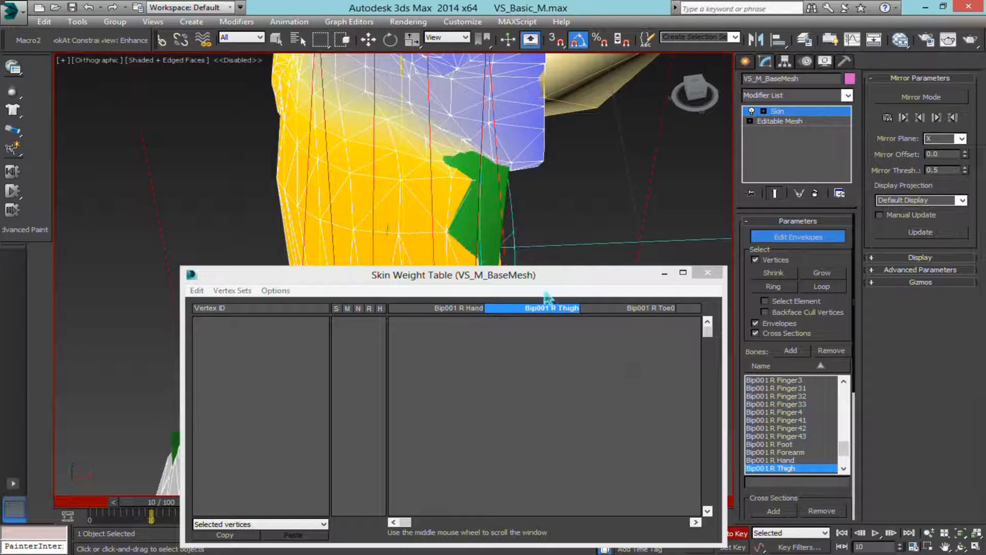
drag(820, 492, 785, 150)
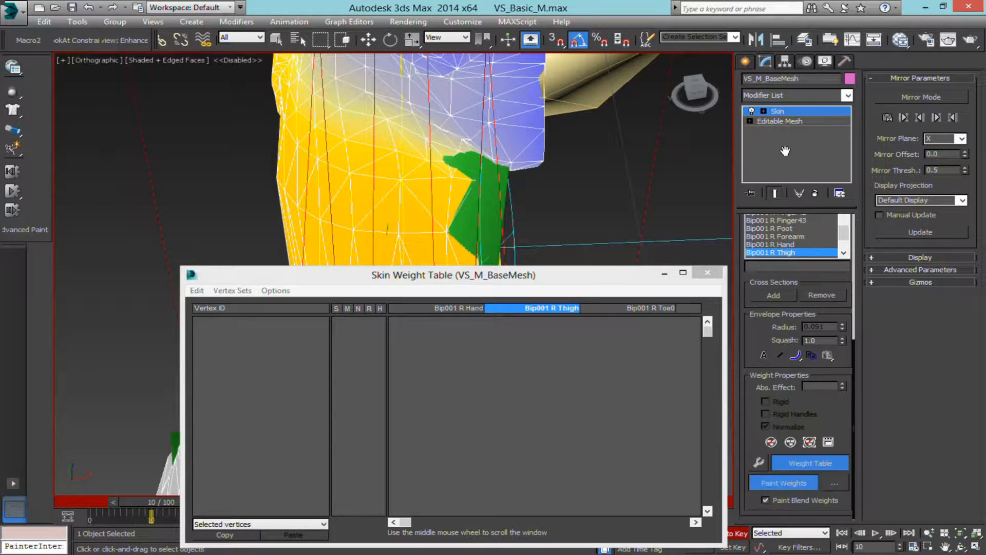
click(794, 485)
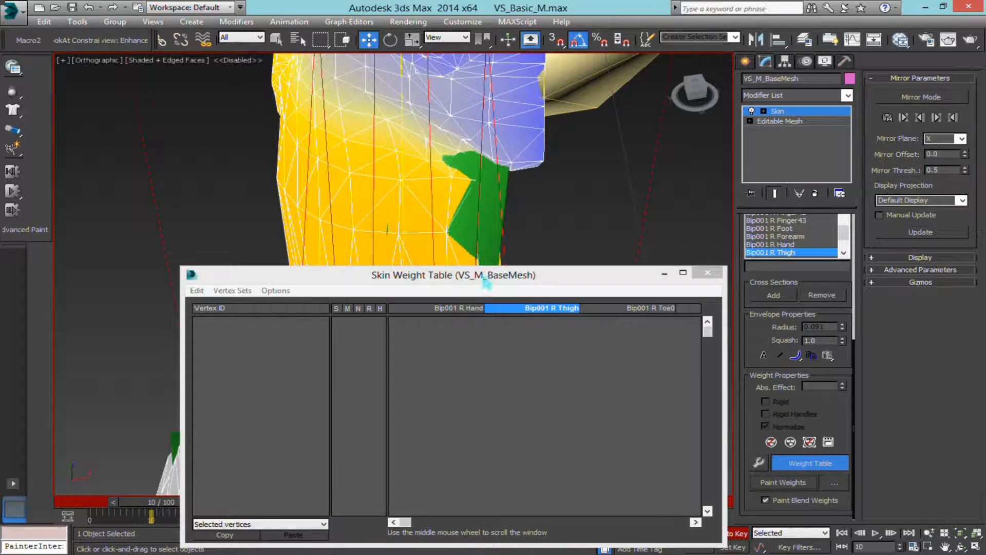
Step: Select the two vertex rings around the middle of the right thigh and set their Bip001 R Thigh weight to 1.0
drag(486, 282, 463, 452)
alt+middle_drag(267, 323, 248, 298)
key(F3)
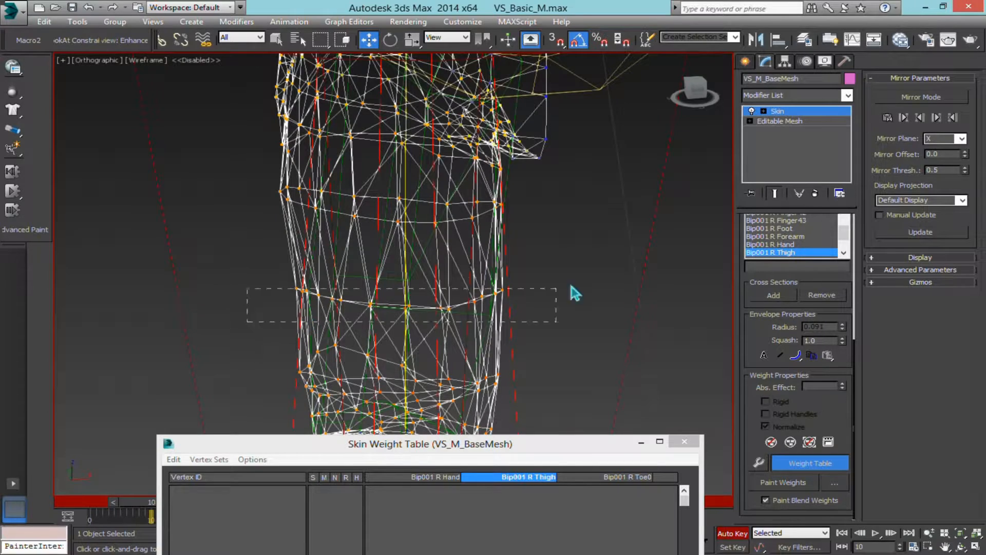
drag(247, 322, 571, 286)
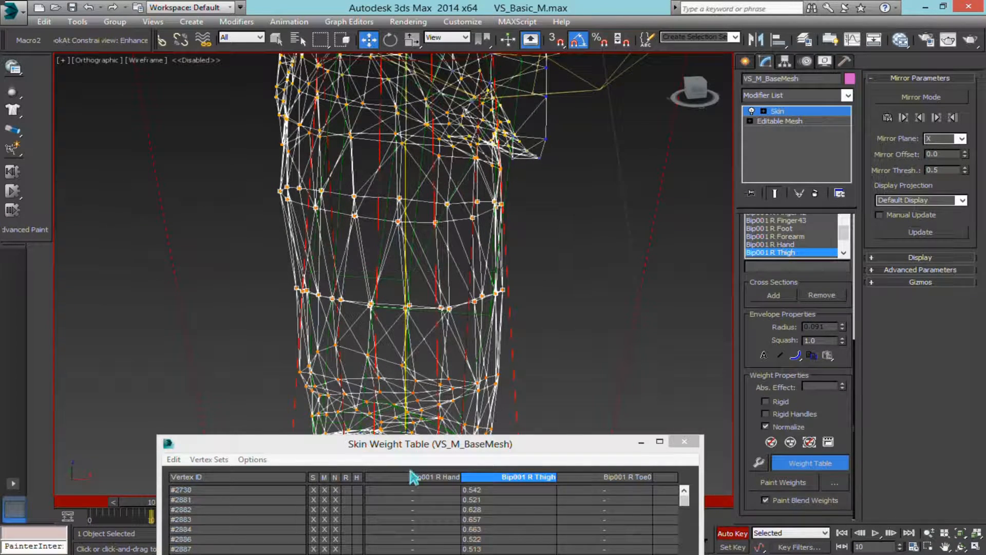
drag(405, 437, 443, 140)
click(259, 195)
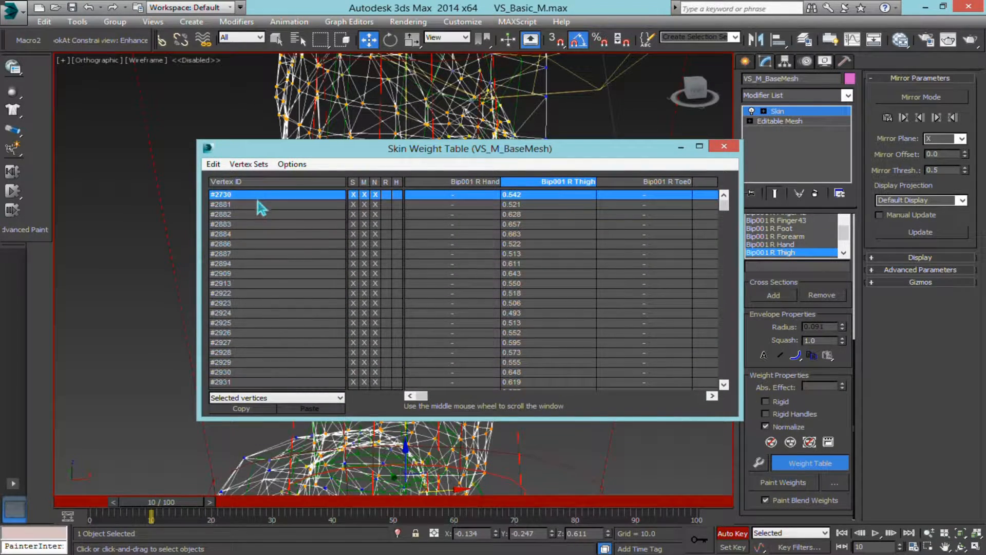
key(ctrl+a)
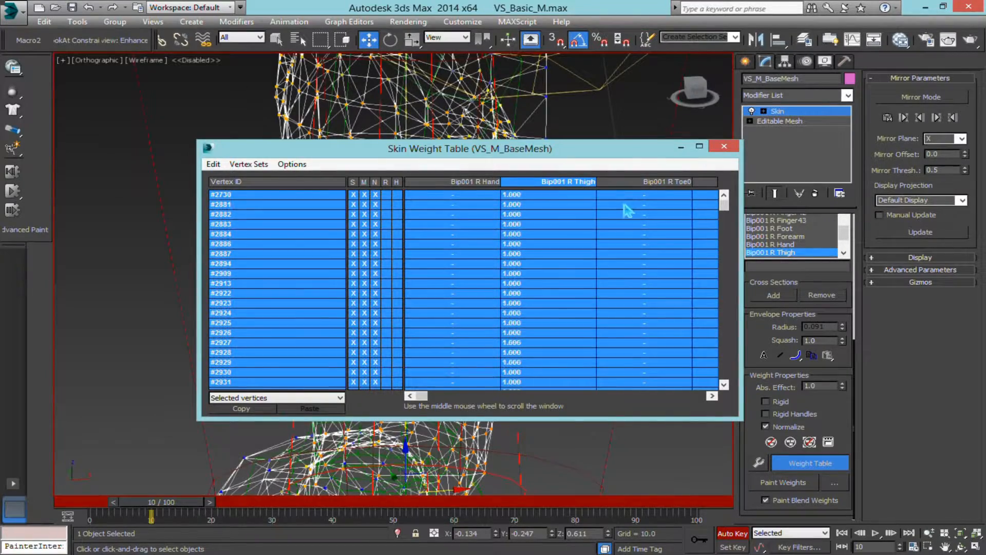
click(686, 146)
key(F3)
alt+middle_drag(218, 263, 364, 224)
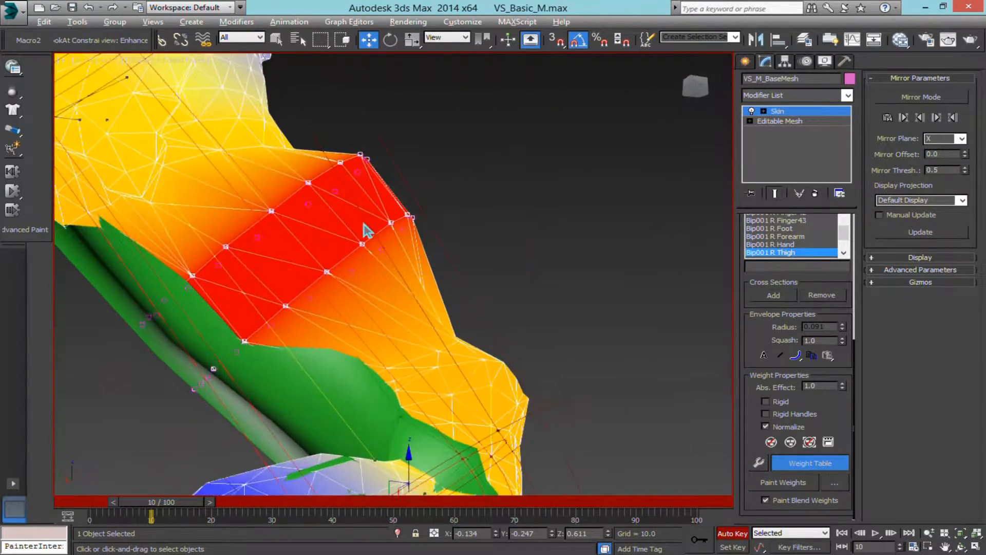
scroll(367, 242, down, 3)
scroll(385, 272, down, 5)
scroll(392, 277, up, 4)
alt+middle_drag(392, 278, 539, 367)
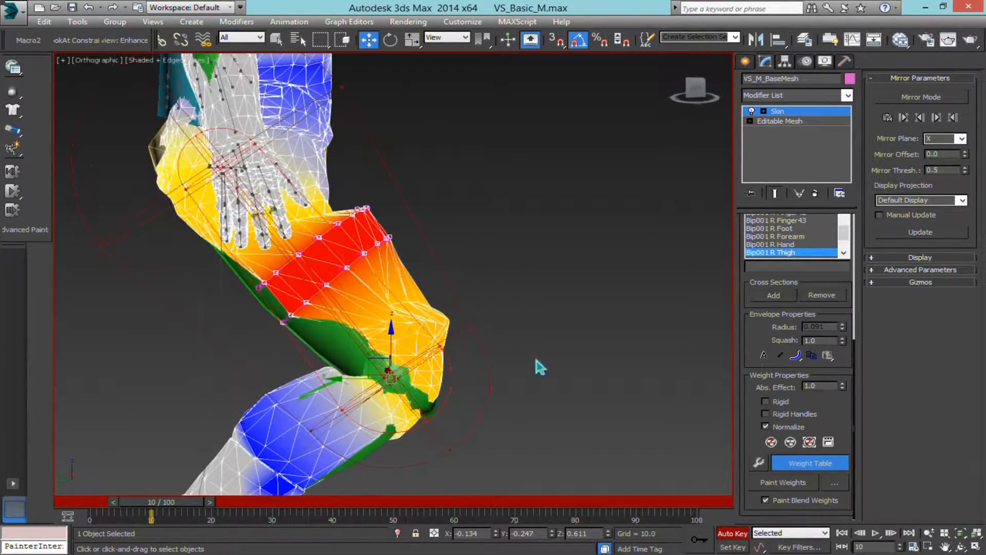
Step: Turn on Paint Weights and blend the Bip001 R Thigh weights below the selected rings towards the knee
click(803, 488)
mouse_move(488, 342)
alt+middle_down()
mouse_move(411, 360)
mouse_move(378, 342)
mouse_move(404, 322)
mouse_move(370, 307)
alt+middle_up()
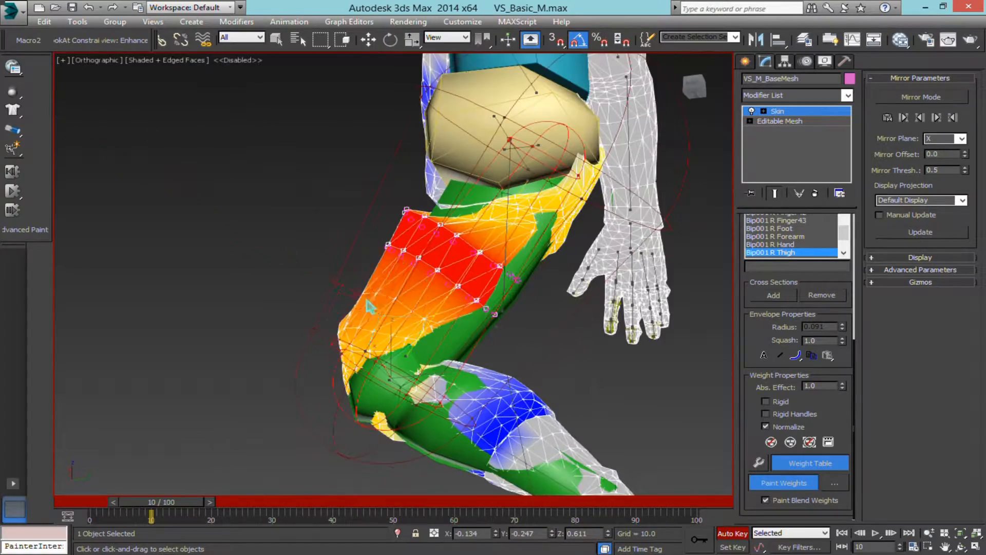
scroll(421, 350, up, 3)
key(F3)
scroll(400, 355, up, 4)
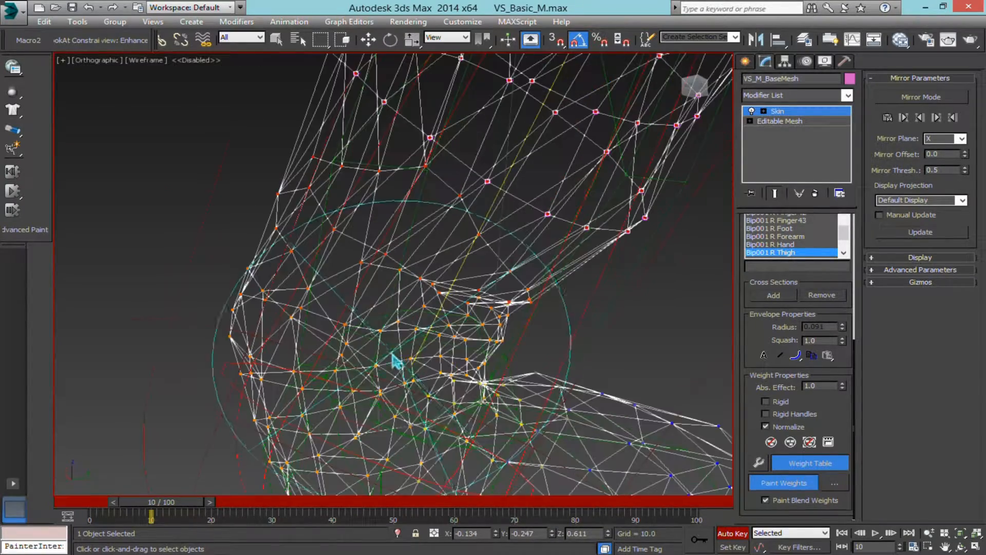
alt+middle_drag(488, 354, 341, 301)
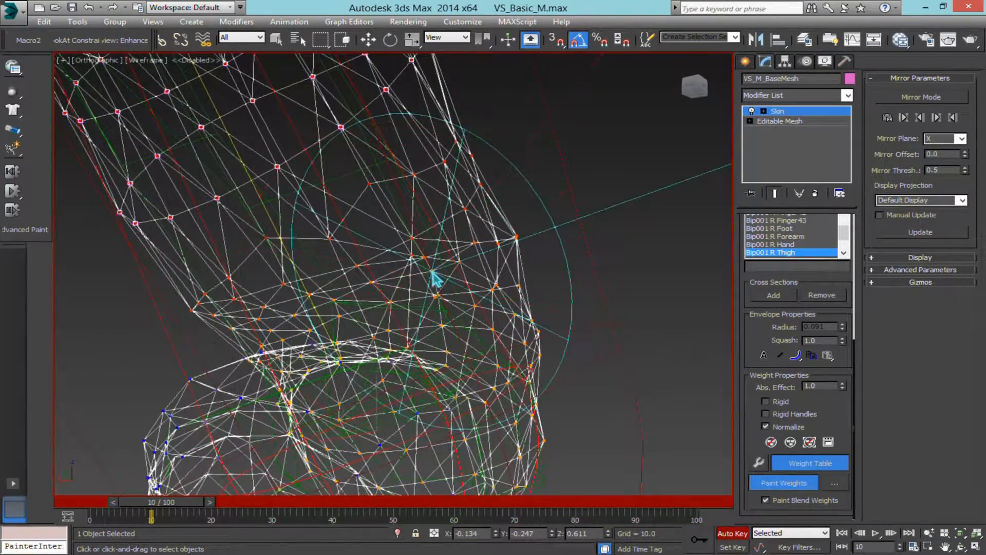
scroll(452, 280, up, 3)
key(F3)
Step: Continue blending the lower thigh weights around the leg between the selected rings and the knee
alt+middle_drag(462, 282, 266, 258)
alt+middle_drag(428, 312, 376, 289)
alt+middle_drag(473, 310, 285, 320)
scroll(371, 319, down, 5)
mouse_move(371, 320)
alt+middle_down()
mouse_move(483, 359)
mouse_move(440, 367)
mouse_move(380, 318)
alt+middle_up()
scroll(445, 306, up, 5)
mouse_move(445, 307)
middle_down()
mouse_move(261, 321)
mouse_move(282, 170)
middle_up()
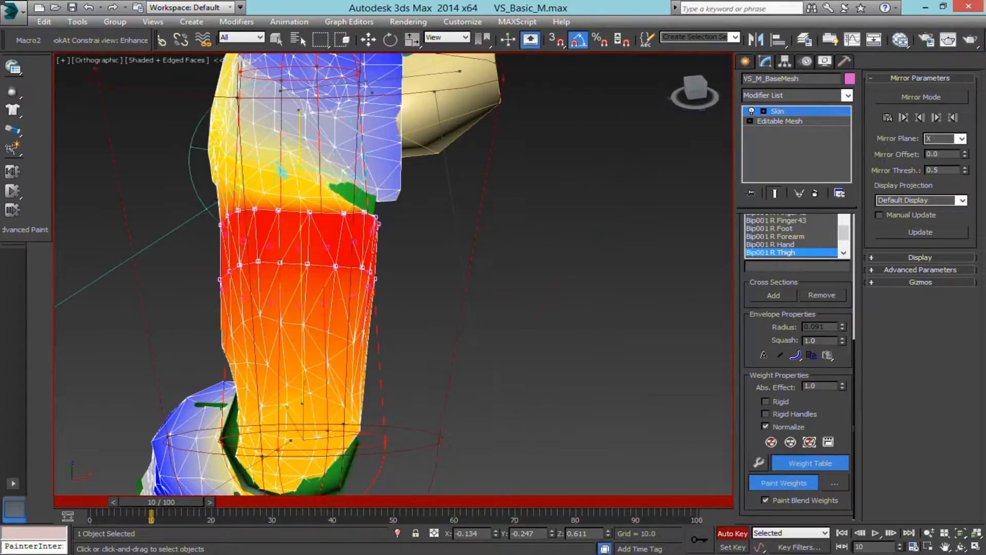
Step: Blend the Bip001 R Thigh weights above the selected rings around the front and back of the upper thigh
drag(282, 169, 282, 189)
middle_drag(282, 189, 392, 269)
scroll(392, 268, up, 3)
drag(342, 239, 334, 213)
alt+middle_drag(336, 218, 386, 258)
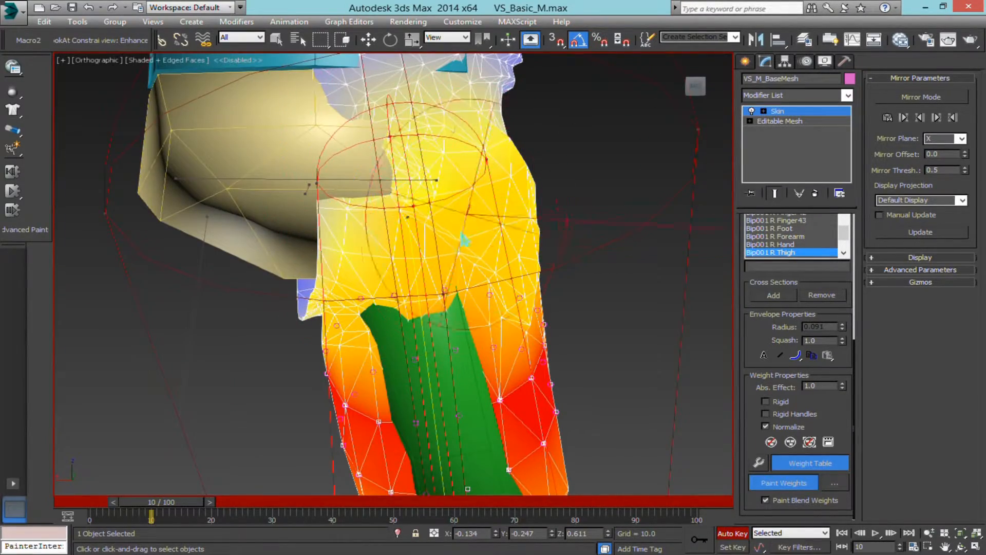
mouse_move(465, 238)
alt+middle_down()
mouse_move(323, 278)
mouse_move(430, 264)
alt+middle_up()
drag(578, 226, 612, 261)
mouse_move(642, 288)
alt+middle_down()
mouse_move(562, 276)
mouse_move(496, 227)
alt+middle_up()
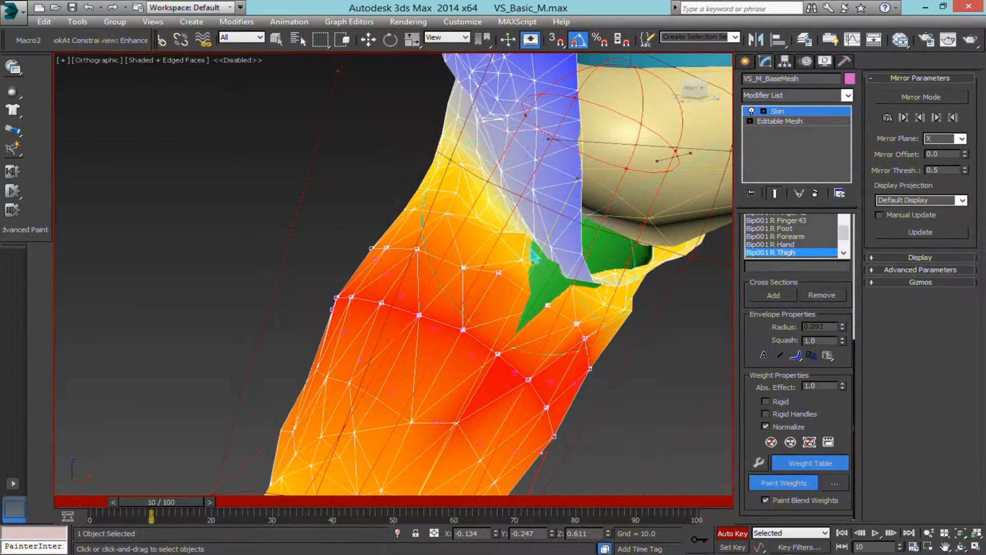
Step: Smooth the thigh weights across the hip crease and outer hip into the pelvis area
alt+middle_drag(534, 255, 432, 263)
alt+middle_drag(640, 202, 314, 285)
scroll(314, 285, up, 3)
alt+middle_drag(412, 264, 297, 236)
scroll(298, 236, up, 3)
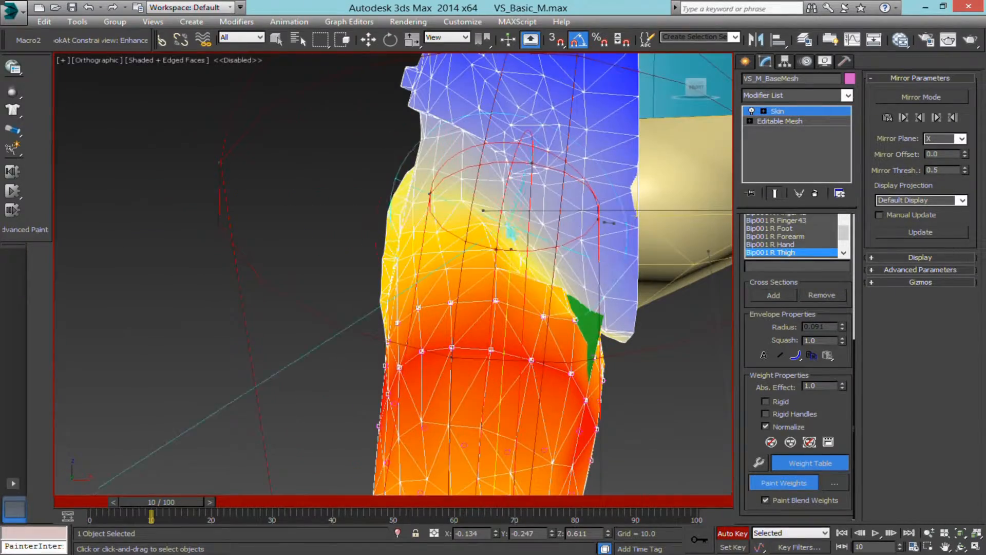
alt+middle_drag(529, 255, 390, 204)
alt+middle_drag(381, 149, 459, 215)
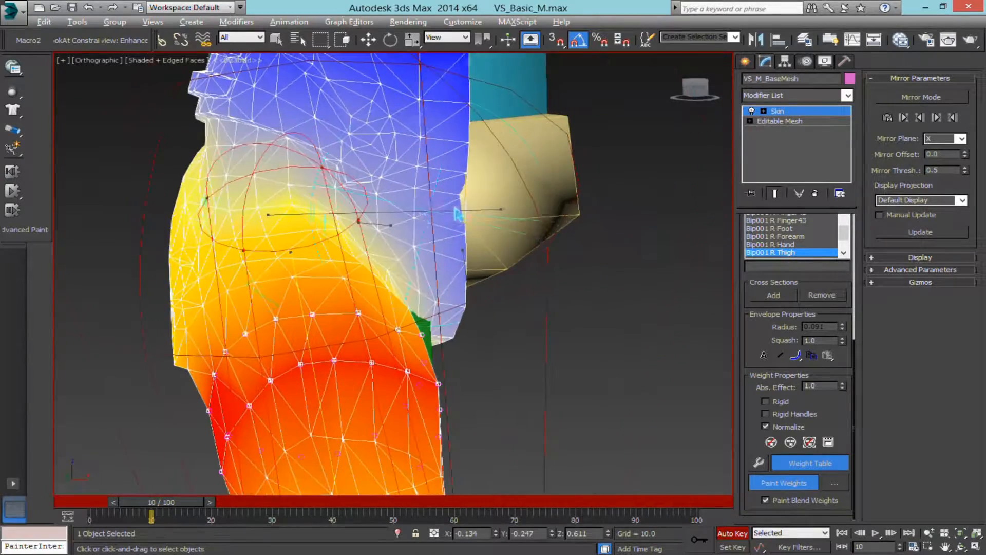
alt+middle_drag(226, 191, 178, 448)
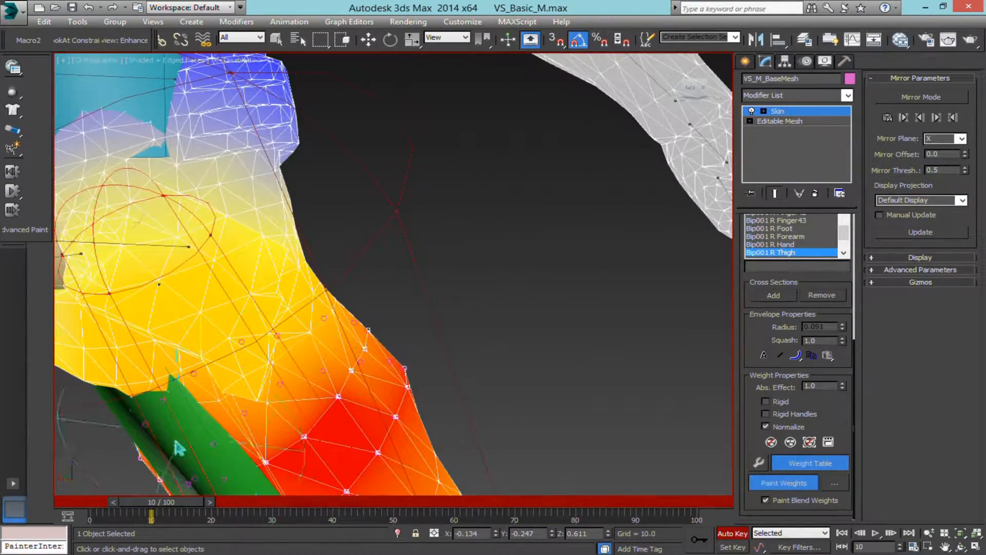
Step: Scrub the test animation back to frame 0 and forward to frame 8 to check the thigh deformation
drag(159, 506, 90, 506)
alt+middle_drag(267, 360, 172, 481)
mouse_move(149, 502)
mouse_down()
mouse_move(161, 504)
mouse_move(135, 504)
mouse_move(205, 503)
mouse_move(179, 503)
mouse_up()
alt+middle_drag(355, 402, 297, 401)
mouse_move(465, 303)
alt+middle_down()
mouse_move(456, 292)
mouse_move(418, 303)
alt+middle_up()
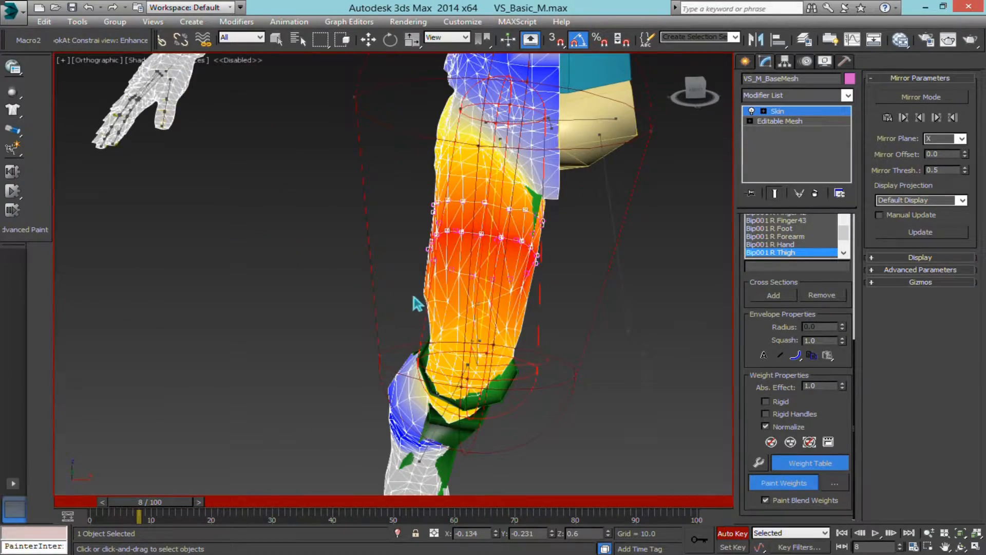
Step: Examine the Bip001 R Thigh weights on the lower thigh and behind the bent knee in shaded and wireframe display
scroll(515, 354, up, 5)
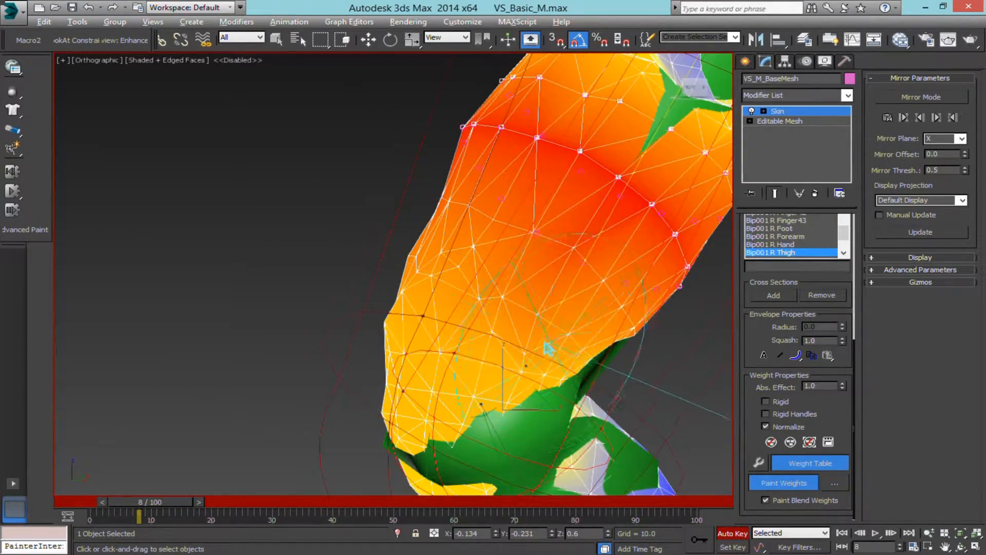
mouse_move(545, 343)
alt+middle_down()
mouse_move(483, 338)
mouse_move(538, 326)
alt+middle_up()
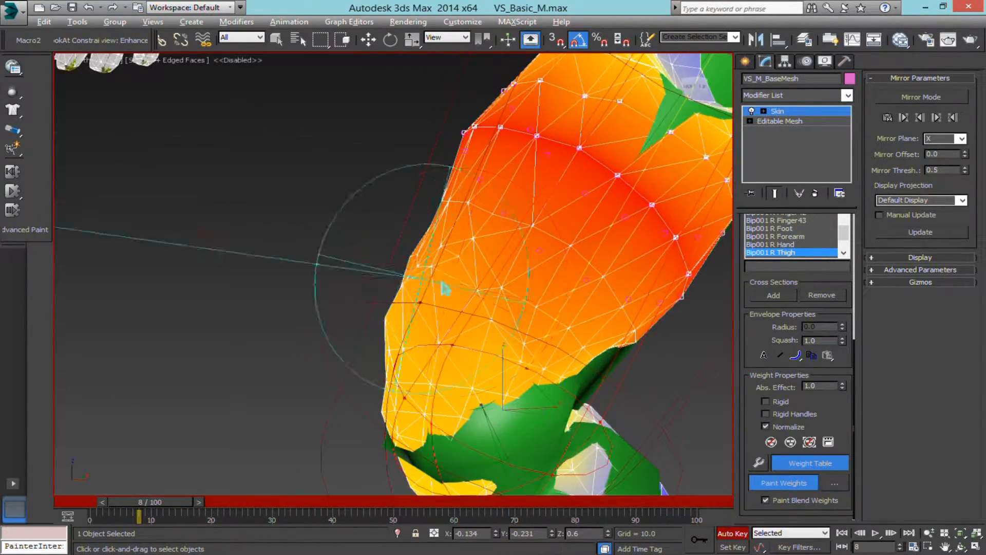
alt+middle_drag(445, 289, 555, 289)
alt+middle_drag(426, 295, 568, 262)
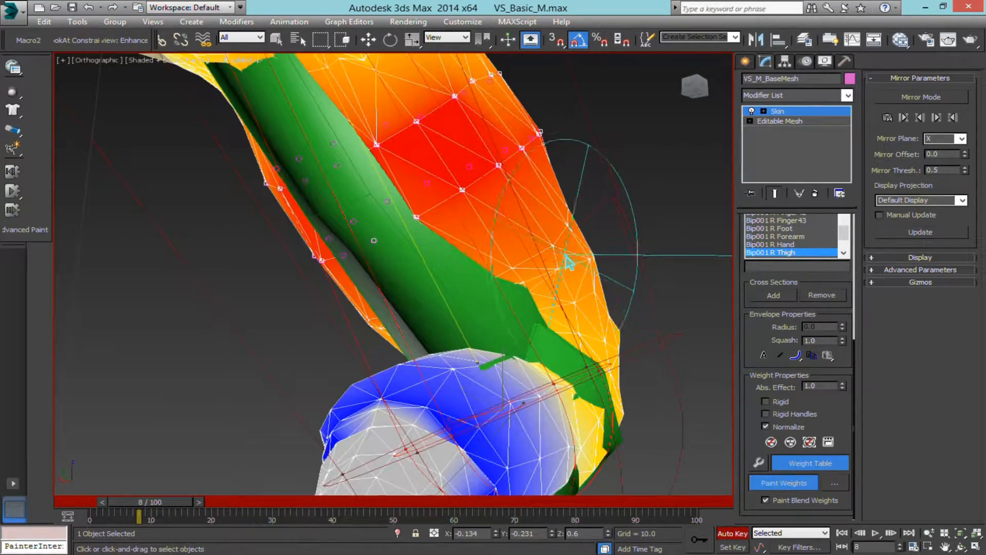
key(F3)
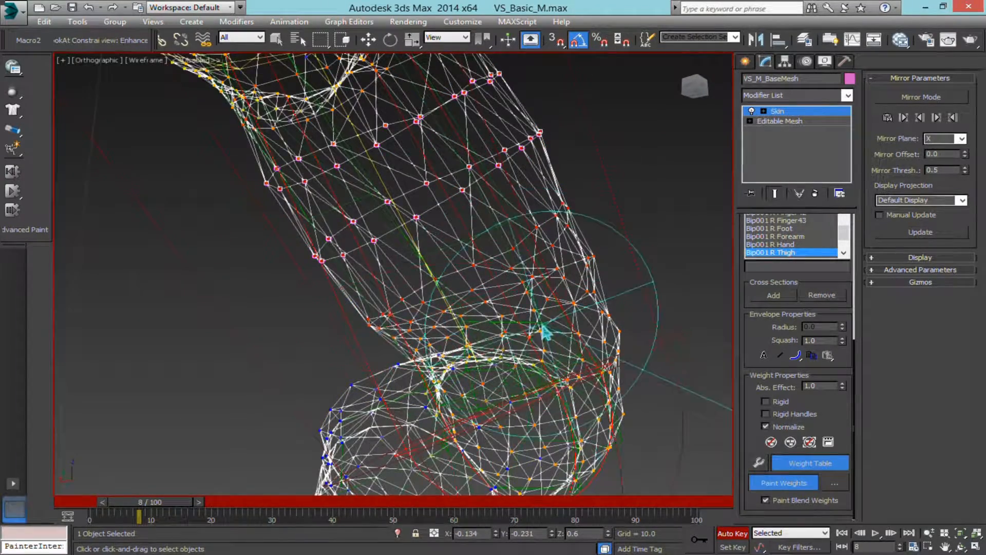
alt+middle_drag(546, 330, 473, 366)
key(F3)
mouse_move(555, 326)
alt+middle_down()
mouse_move(493, 319)
mouse_move(448, 345)
mouse_move(462, 330)
mouse_move(495, 372)
mouse_move(403, 330)
mouse_move(566, 363)
mouse_move(502, 293)
mouse_move(407, 282)
mouse_move(436, 246)
mouse_move(617, 216)
alt+middle_up()
drag(770, 331, 807, 462)
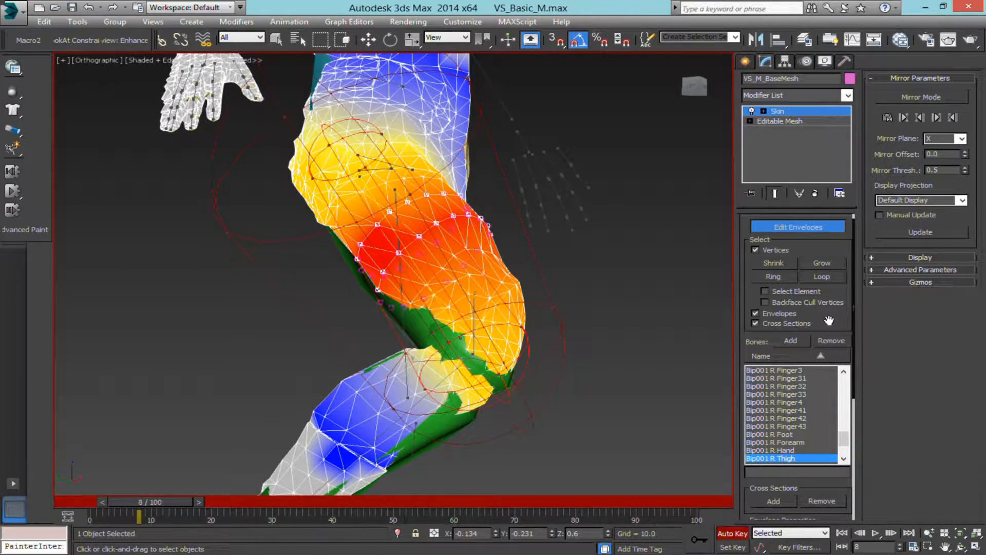
drag(829, 321, 807, 146)
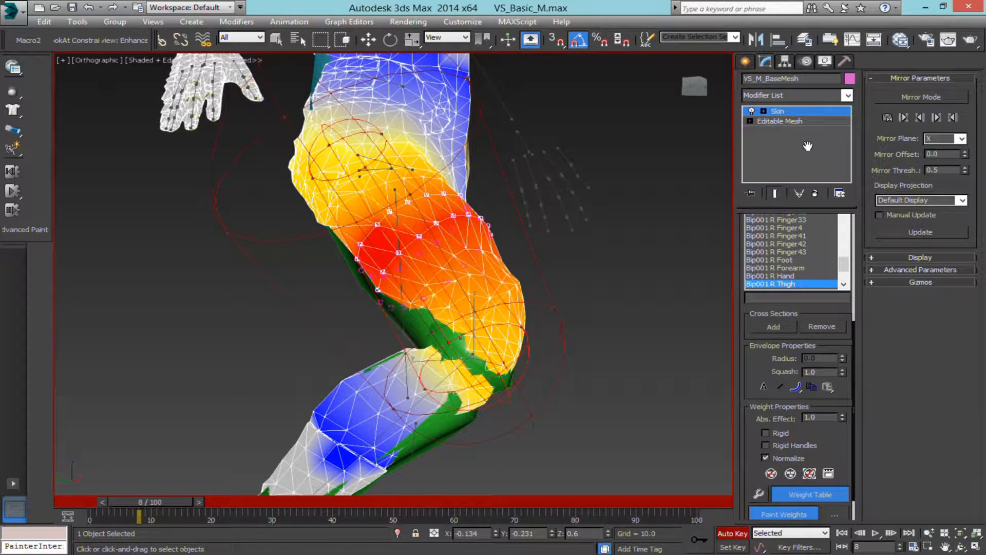
click(905, 269)
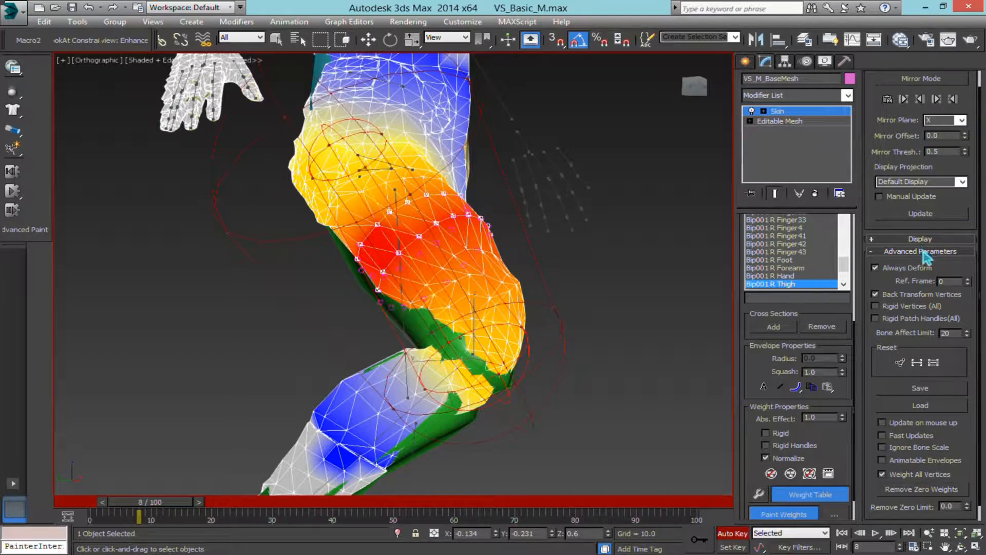
click(923, 251)
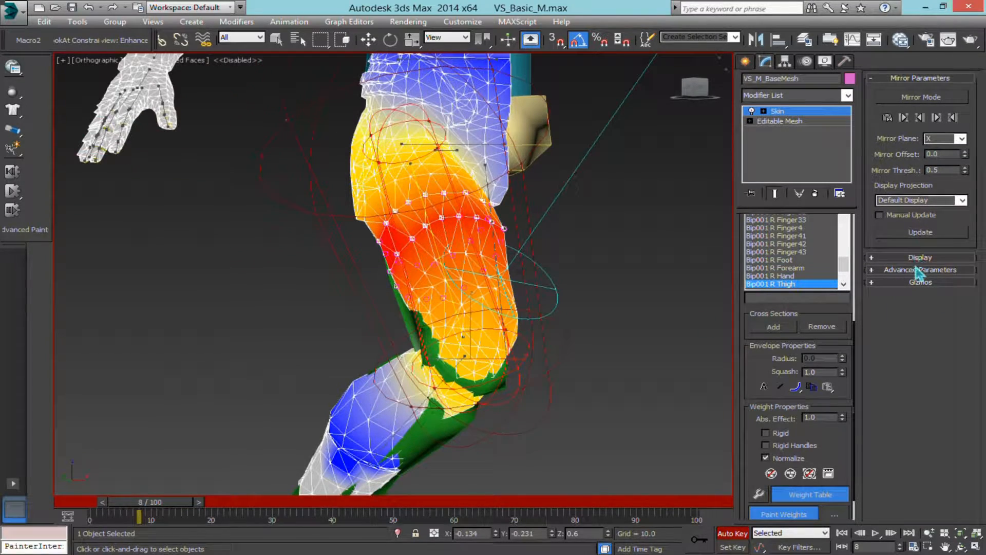
click(917, 271)
click(934, 253)
Step: Examine the thigh weights from the front and side of the whole bent leg, and leave weight painting
scroll(399, 282, up, 5)
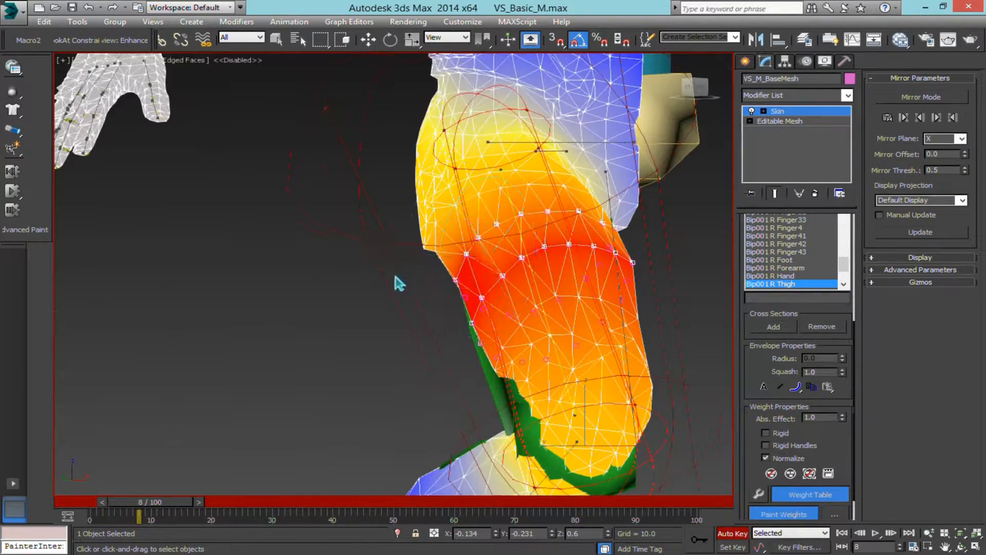
alt+middle_drag(597, 334, 493, 165)
alt+middle_drag(386, 181, 253, 265)
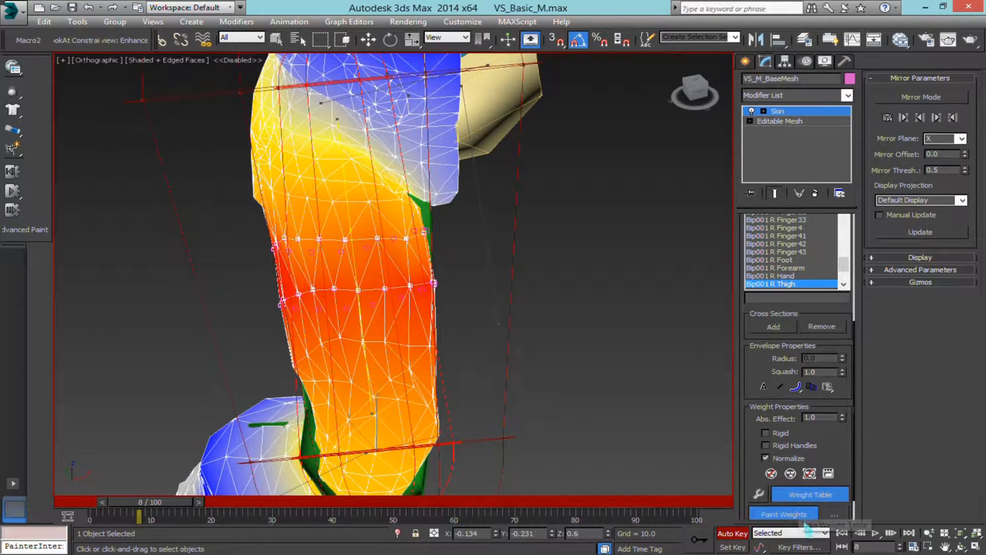
alt+middle_drag(481, 333, 598, 239)
scroll(565, 249, down, 5)
alt+middle_drag(528, 262, 555, 256)
scroll(689, 151, up, 1)
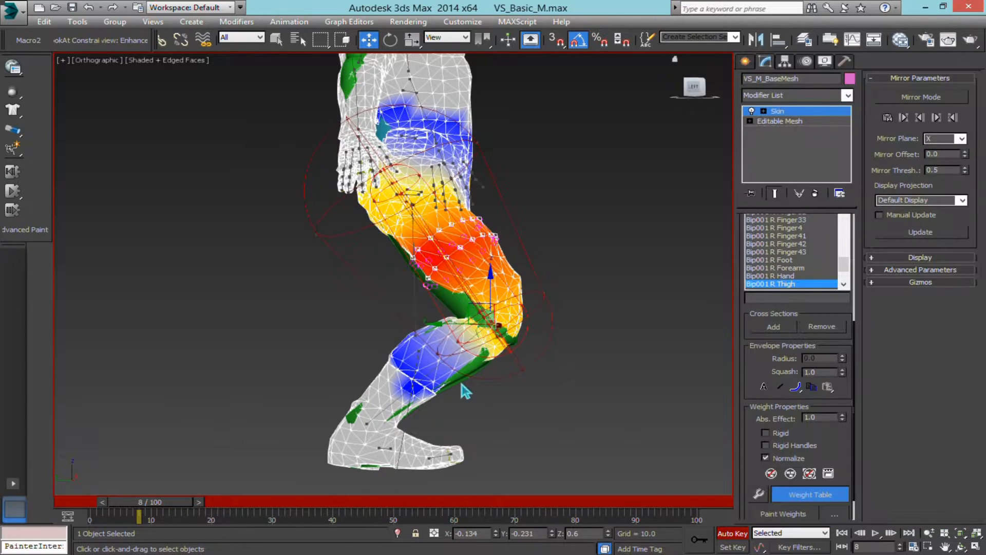
Step: Try rotating the Bip001 R Calf bone at frame 8 to bend the knee further, and undo the rotation
click(745, 61)
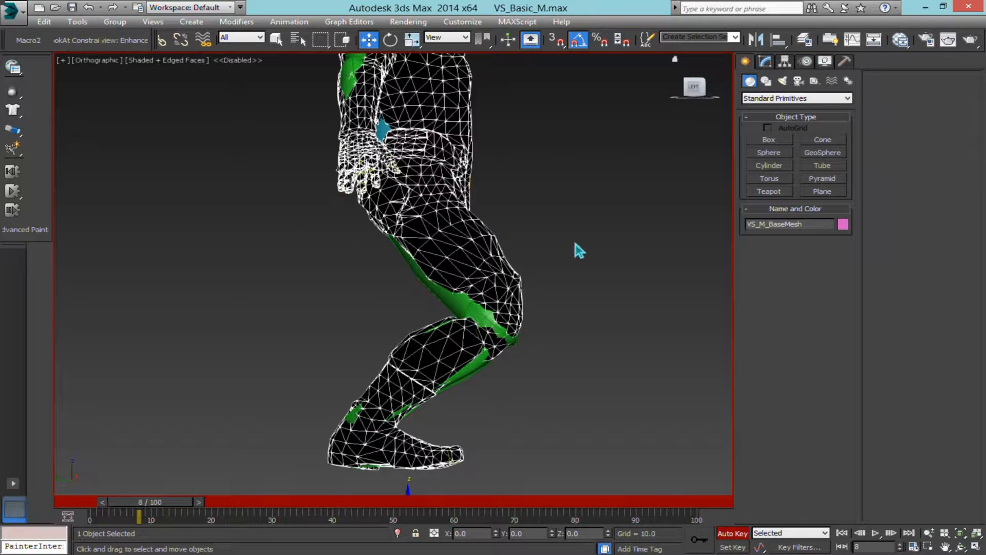
click(463, 381)
key(e)
mouse_move(500, 277)
mouse_down()
mouse_move(567, 324)
mouse_move(549, 319)
mouse_up()
key(F3)
scroll(524, 314, up, 5)
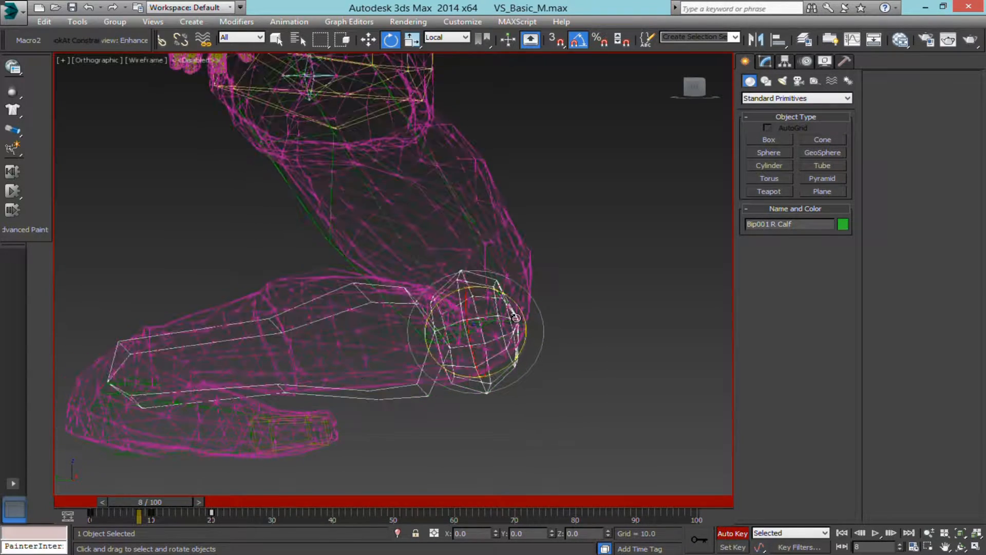
mouse_move(512, 320)
middle_down()
mouse_move(491, 349)
mouse_move(511, 343)
mouse_move(521, 318)
middle_up()
key(F3)
key(ctrl+z)
Step: Raise the Bip001 R Foot bone at frame 10 to bend the right knee further in the test animation
middle_drag(409, 386, 514, 280)
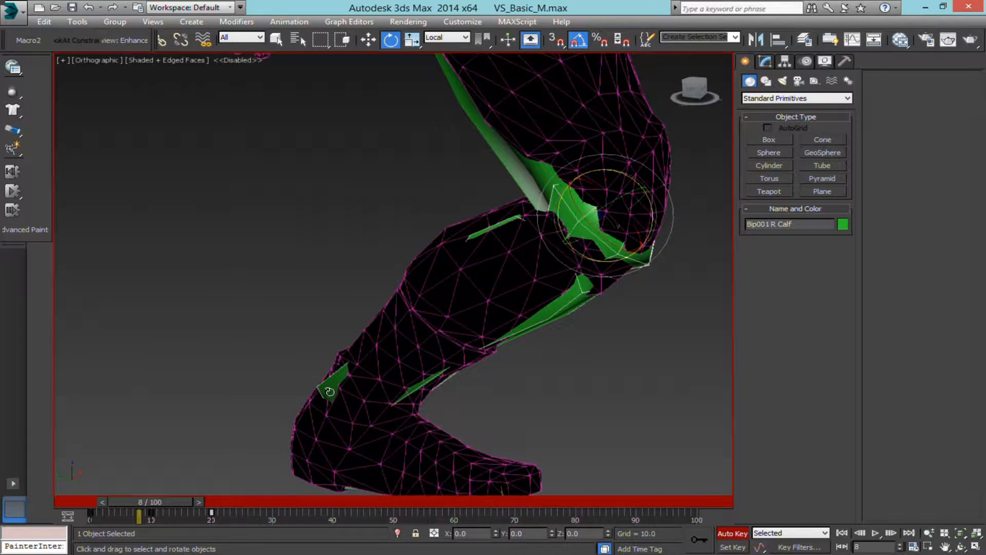
scroll(330, 392, down, 2)
key(F3)
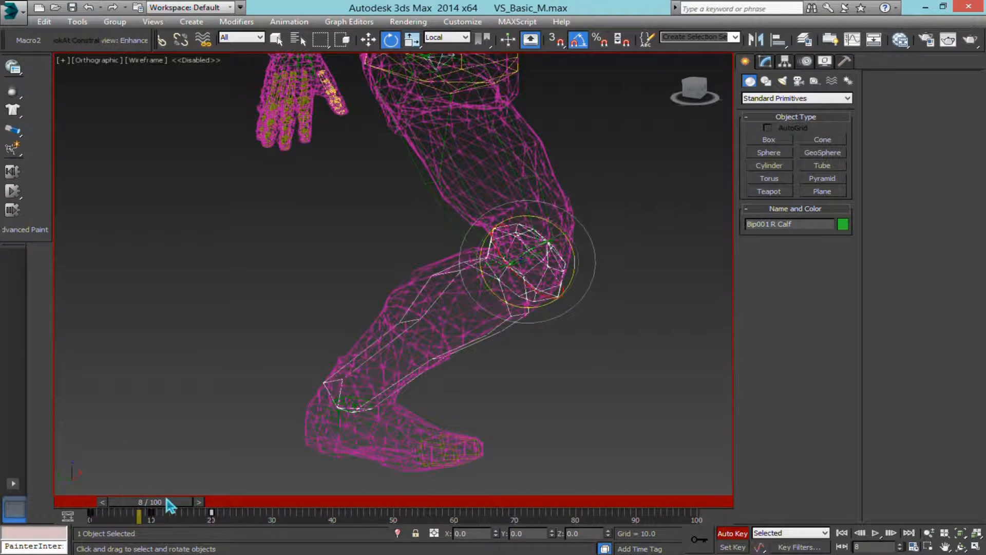
drag(170, 506, 180, 506)
click(338, 406)
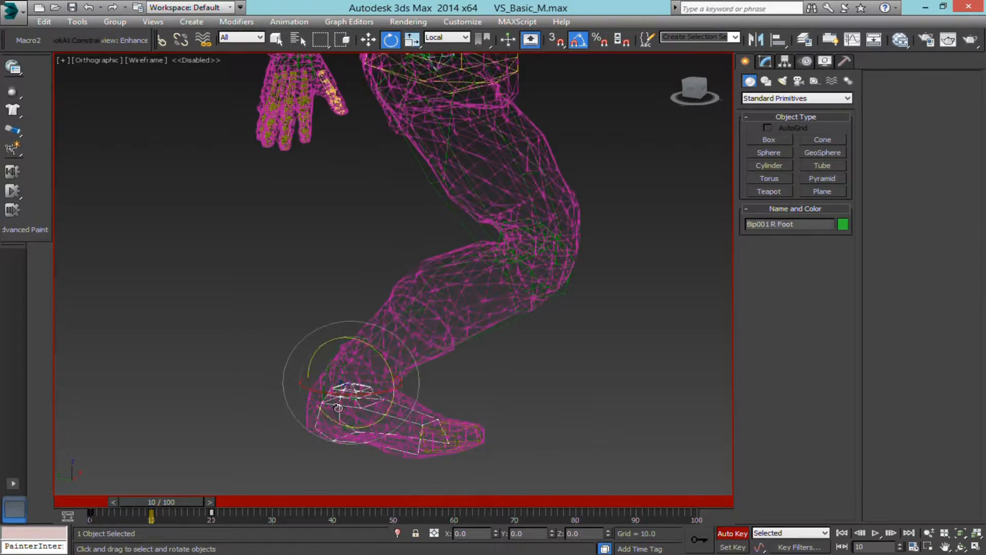
drag(350, 361, 388, 220)
key(F3)
Step: Select the base mesh and scrub the test animation through frame 13 and back to frame 0 to check the leg deformation
mouse_move(586, 143)
alt+middle_down()
mouse_move(563, 152)
mouse_move(352, 127)
mouse_move(473, 164)
mouse_move(519, 159)
mouse_move(417, 126)
mouse_move(299, 189)
mouse_move(359, 337)
alt+middle_up()
click(299, 190)
drag(148, 500, 85, 503)
alt+middle_drag(229, 305, 320, 300)
drag(111, 504, 191, 521)
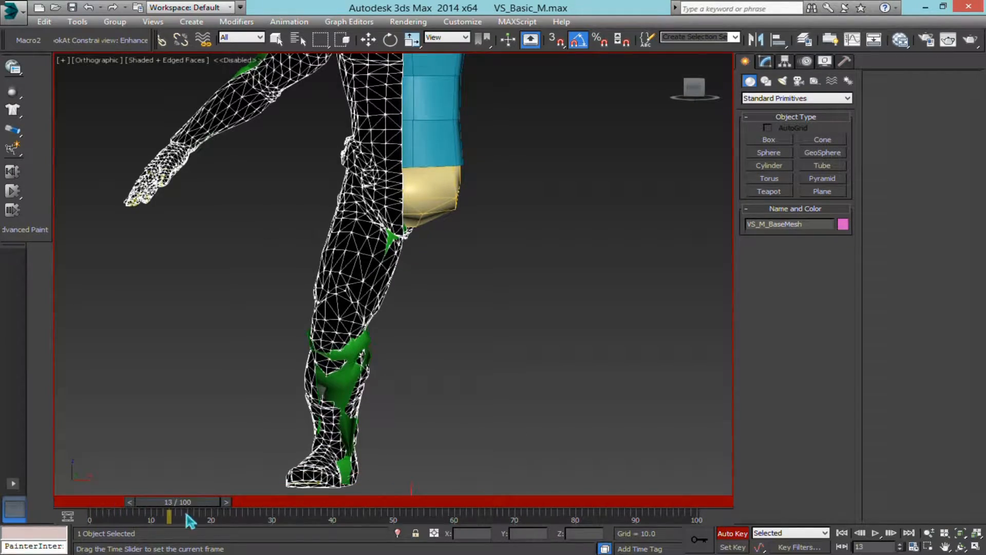
alt+middle_drag(384, 240, 376, 268)
drag(156, 503, 75, 503)
scroll(330, 288, down, 3)
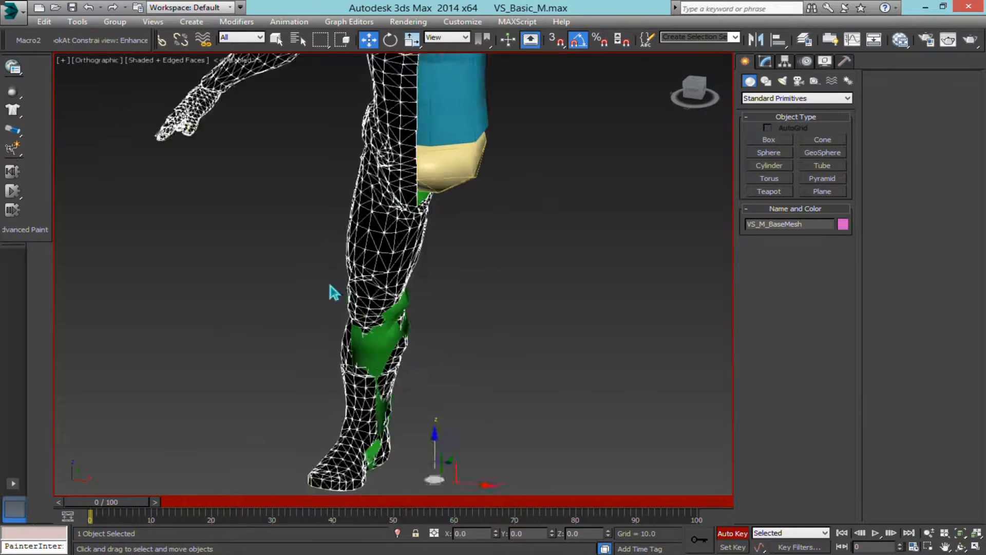
Step: Reopen envelope editing in the base mesh's Skin modifier, with the right leg shown in the front view
key(f)
scroll(387, 264, down, 6)
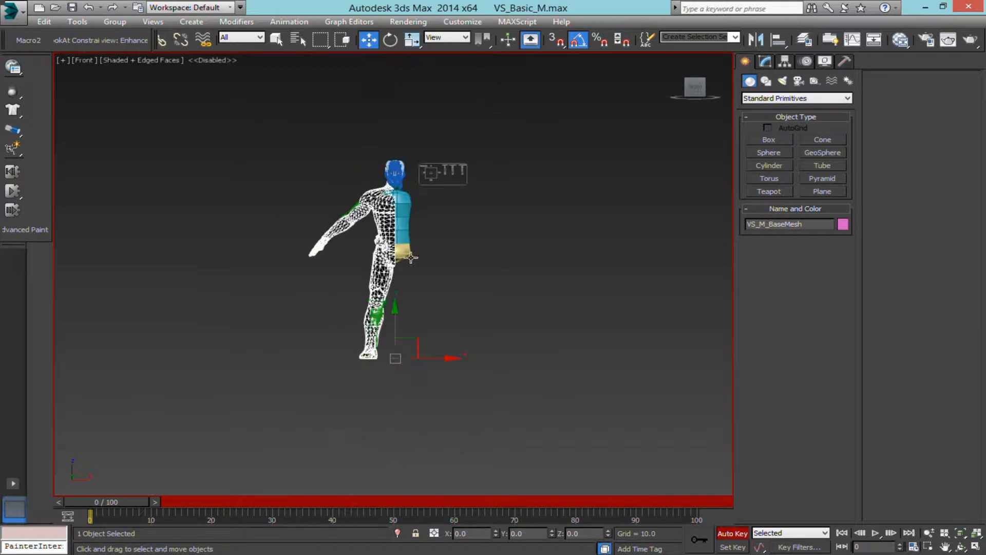
scroll(514, 208, up, 4)
click(764, 62)
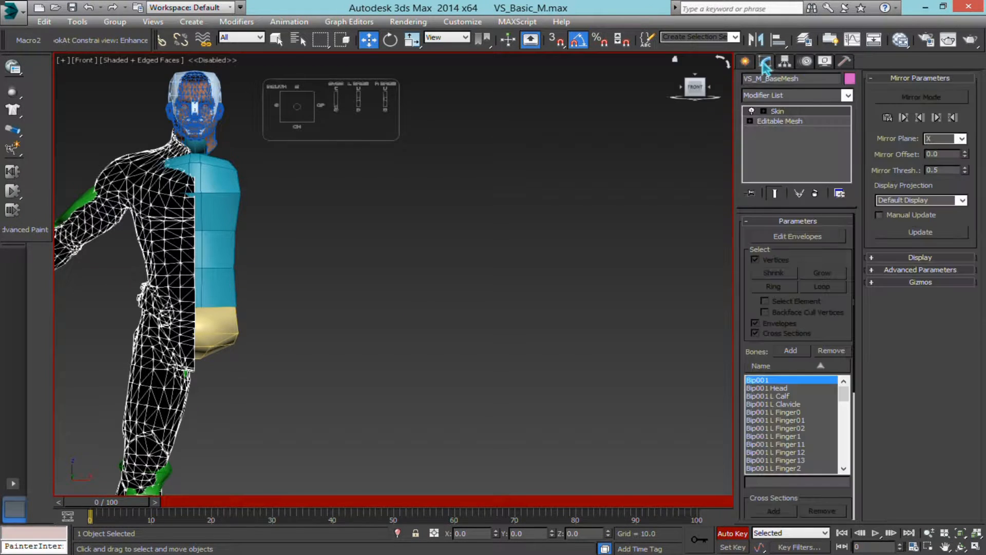
middle_drag(376, 262, 598, 164)
click(819, 237)
middle_drag(459, 332, 469, 286)
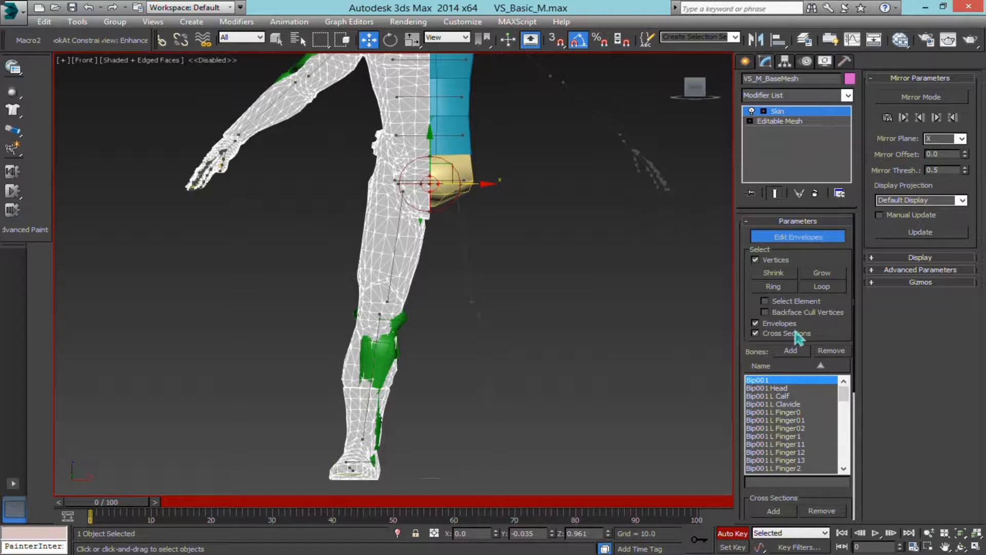
scroll(837, 323, down, 5)
middle_drag(367, 375, 408, 287)
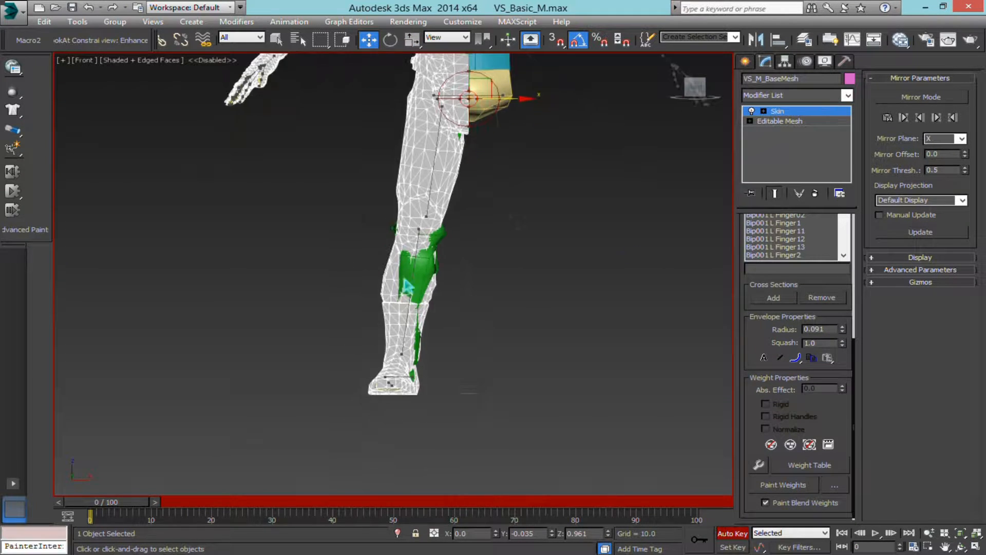
Step: Select the right leg's vertices from the foot up through the thigh to the outer hip
drag(320, 172, 319, 147)
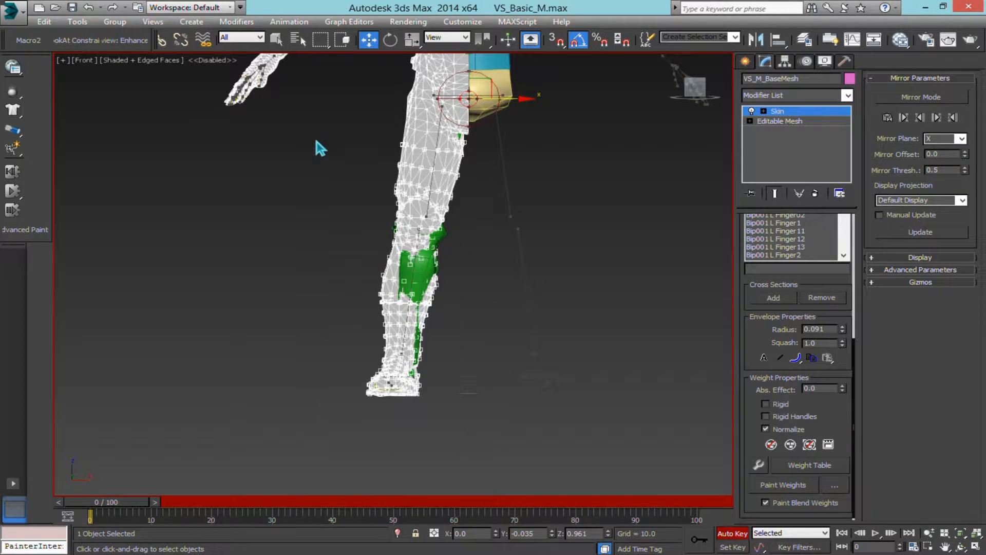
scroll(301, 199, up, 2)
scroll(529, 200, up, 3)
drag(543, 278, 430, 182)
scroll(368, 220, down, 3)
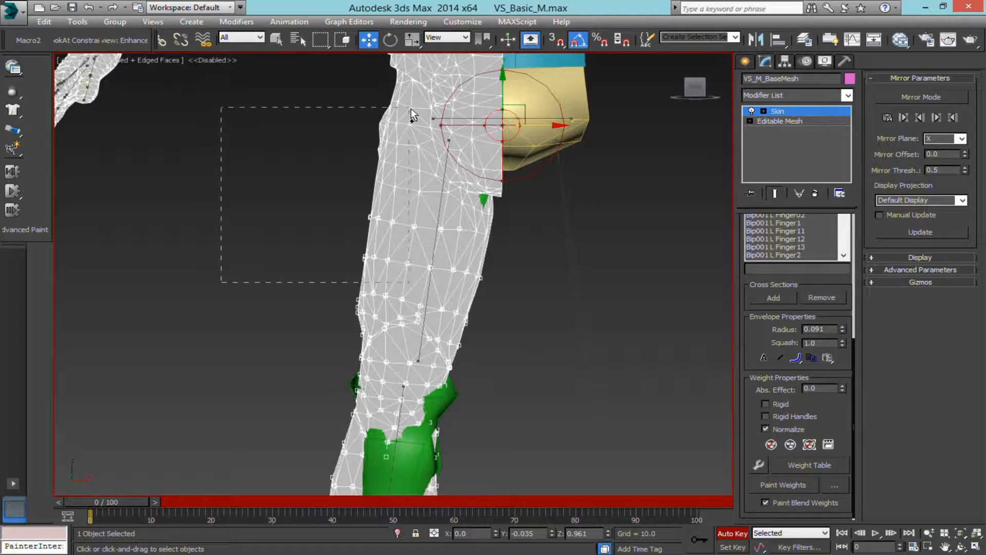
scroll(411, 114, up, 2)
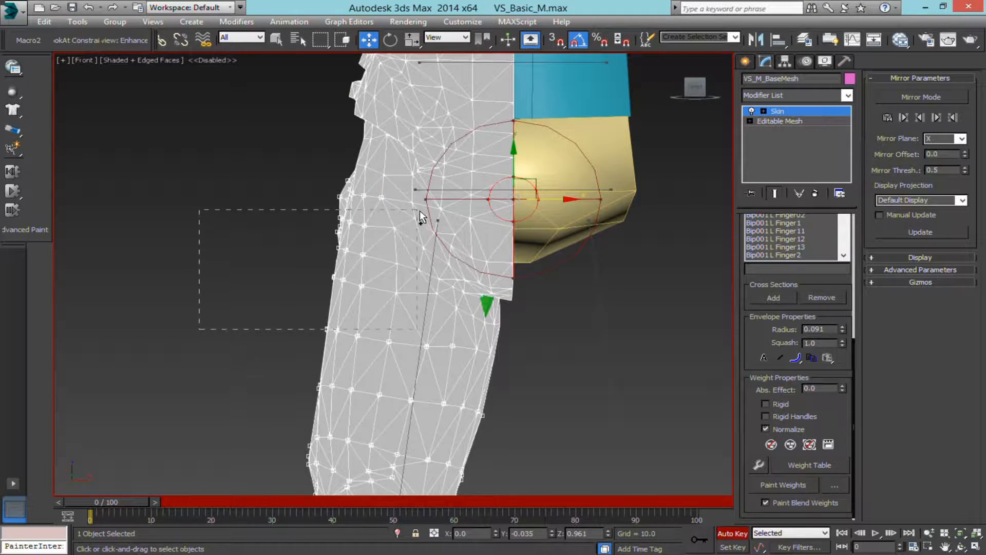
scroll(403, 229, down, 3)
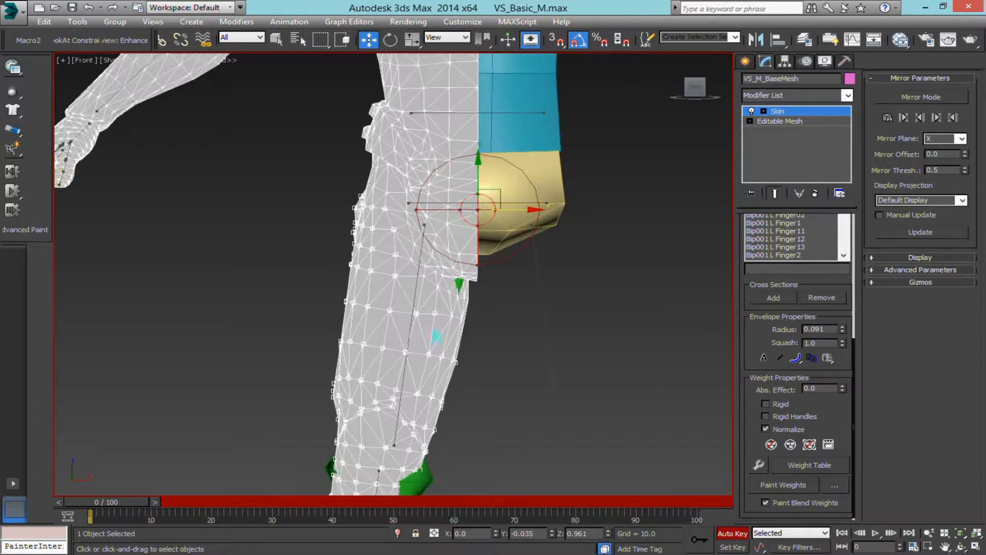
scroll(472, 308, down, 2)
Step: Select the Bip001 L Thigh bone and bring up its column in the weight table for the selected leg vertices
click(802, 468)
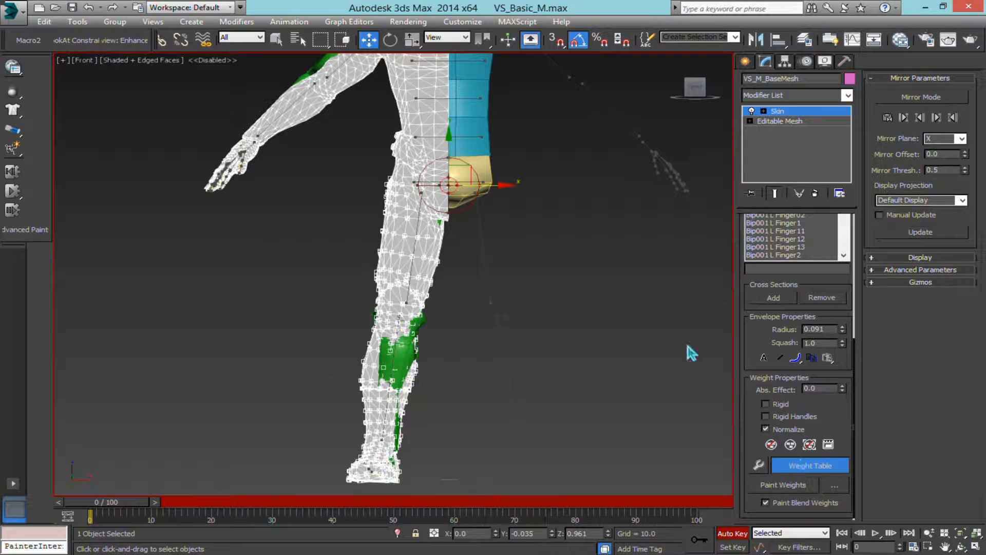
click(483, 244)
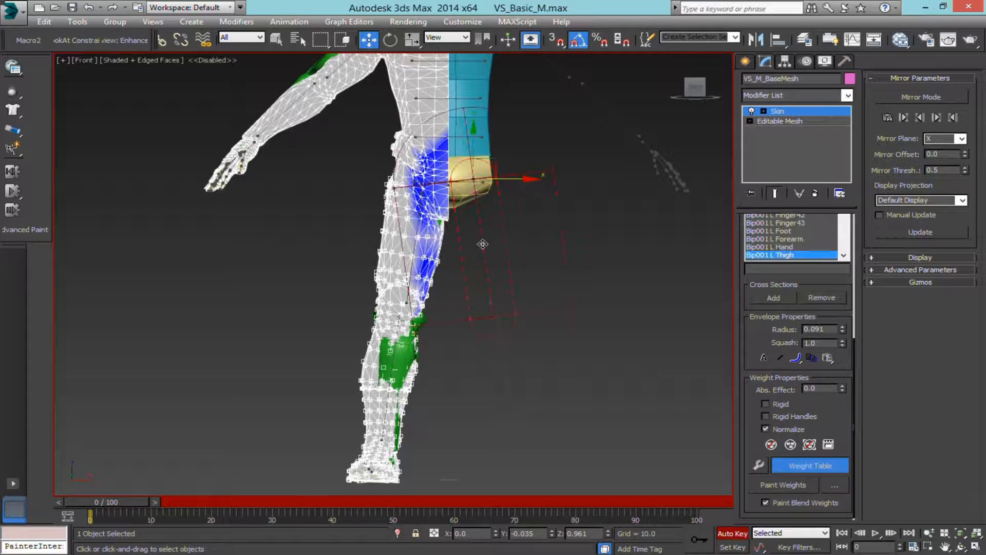
scroll(408, 209, up, 3)
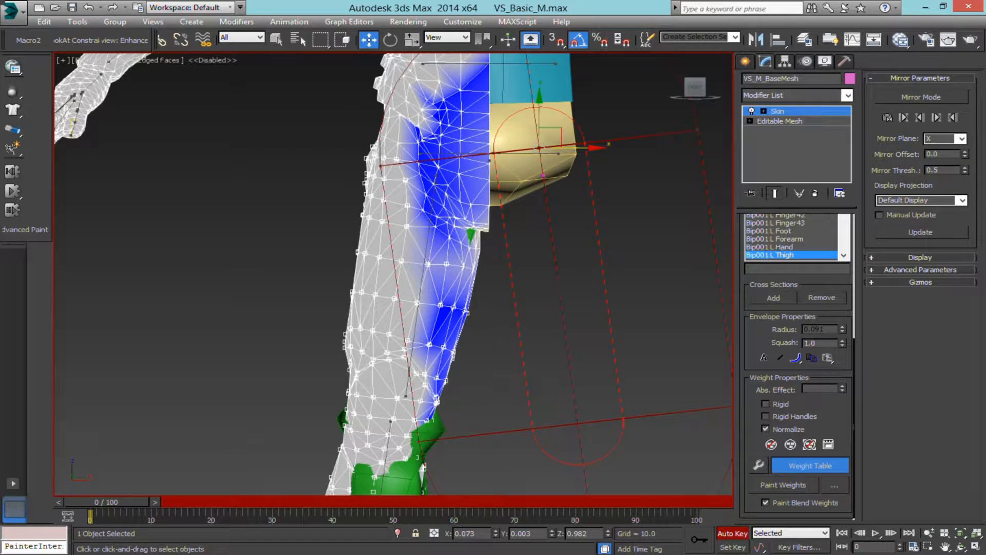
drag(0, 146, 652, 124)
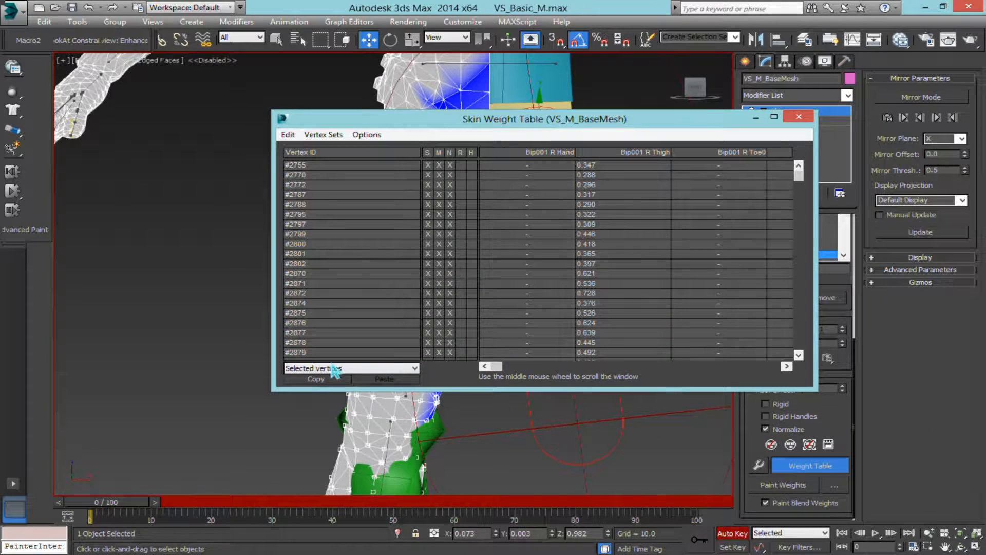
drag(499, 367, 543, 367)
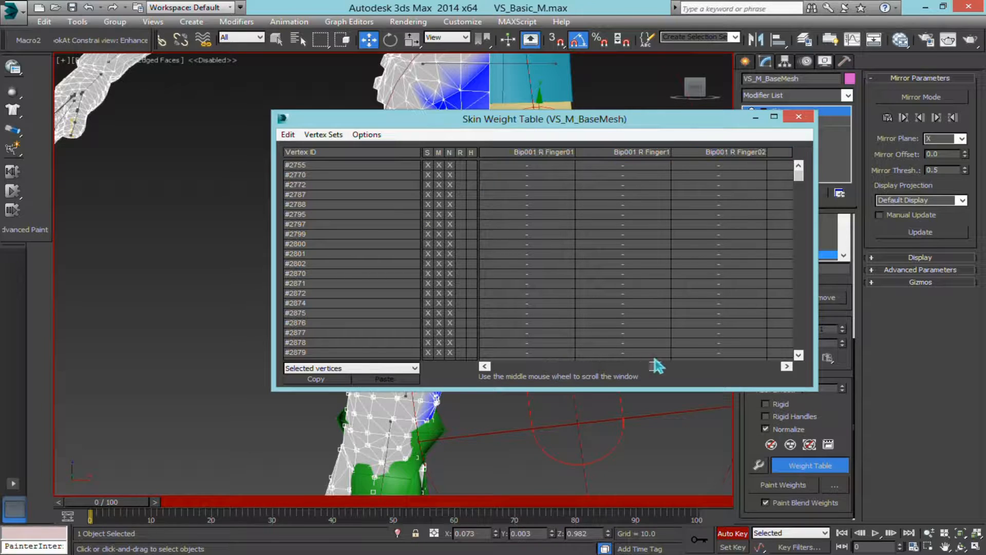
drag(656, 365, 614, 366)
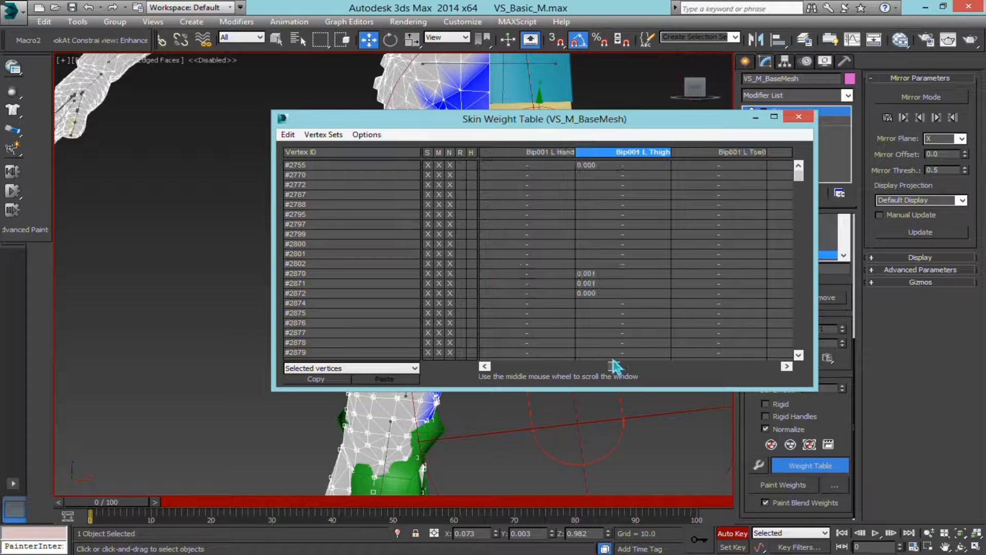
Step: Set the Bip001 L Thigh weight of all the selected right leg vertices to 0
click(373, 165)
key(ctrl+a)
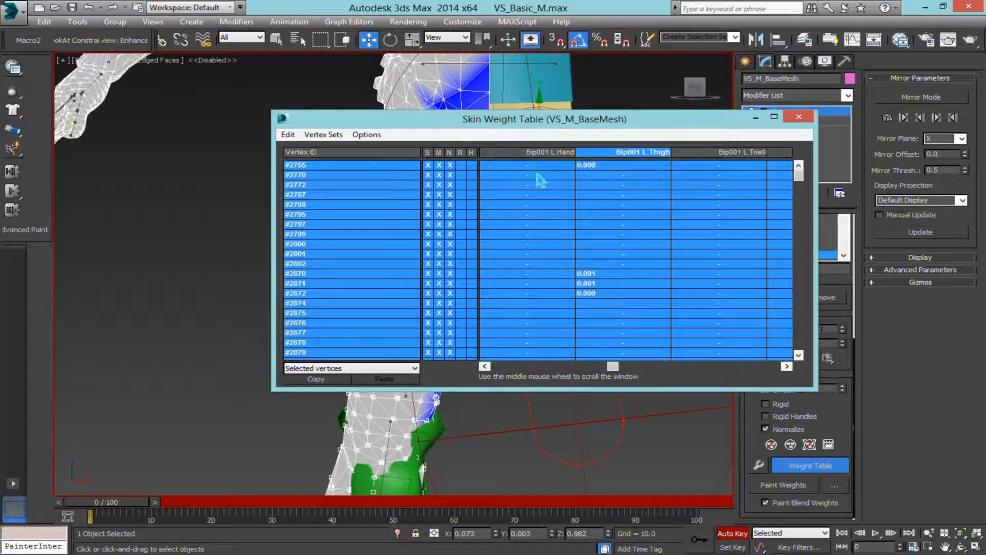
click(756, 119)
alt+middle_drag(514, 208, 513, 159)
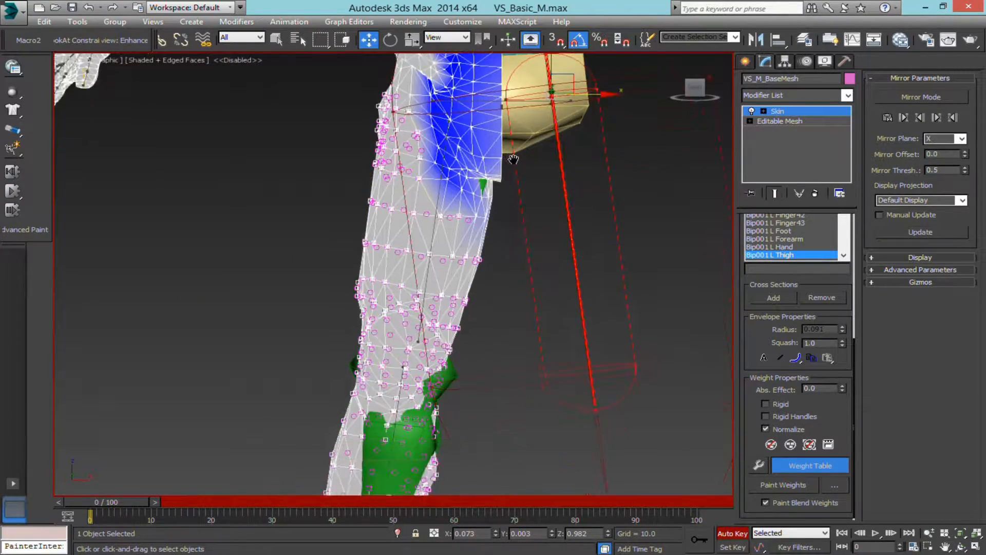
Step: Return the test animation to frame 0 and check the right leg for leftover Bip001 L Thigh influence
scroll(513, 159, down, 4)
drag(135, 507, 71, 520)
middle_drag(417, 320, 391, 405)
scroll(364, 351, up, 4)
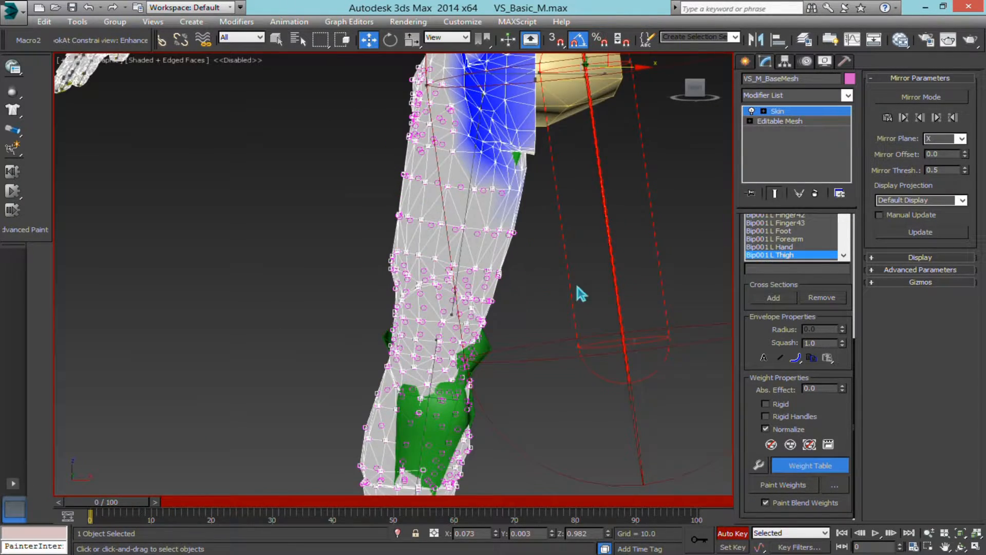
Step: Set the Bip001 L Calf weight of all the selected right leg vertices to 0 in the weight table
scroll(579, 290, down, 2)
middle_drag(548, 325, 488, 183)
click(571, 308)
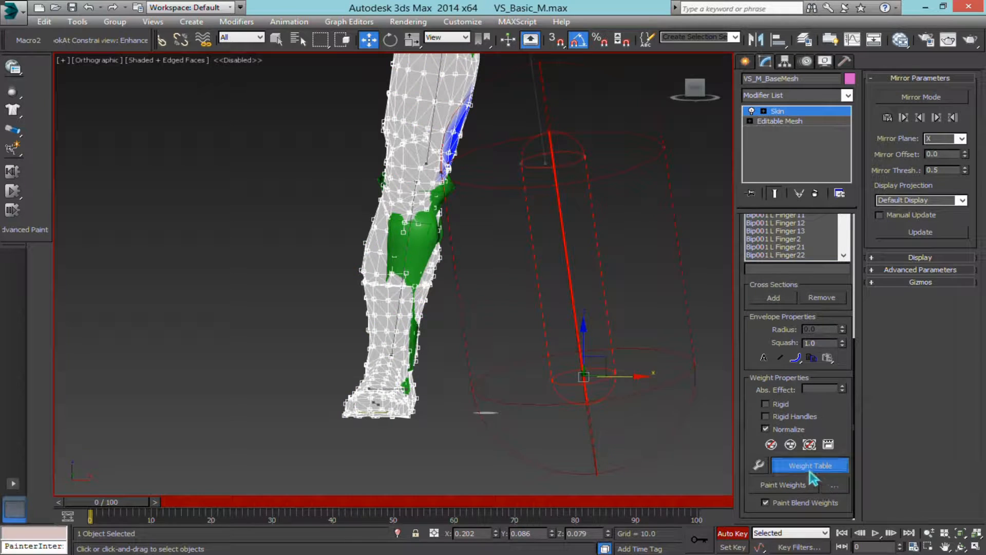
click(809, 470)
drag(546, 192, 443, 174)
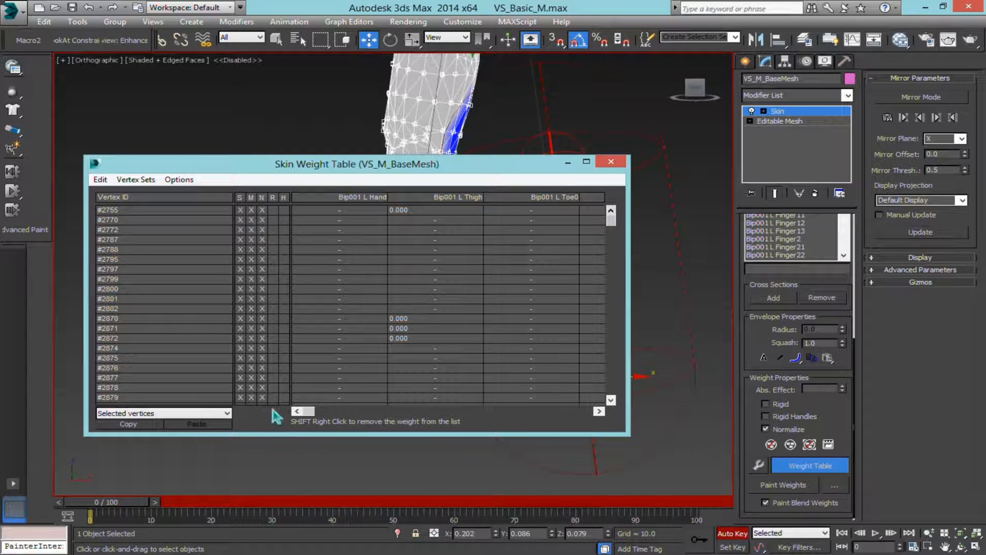
drag(315, 412, 389, 410)
click(218, 318)
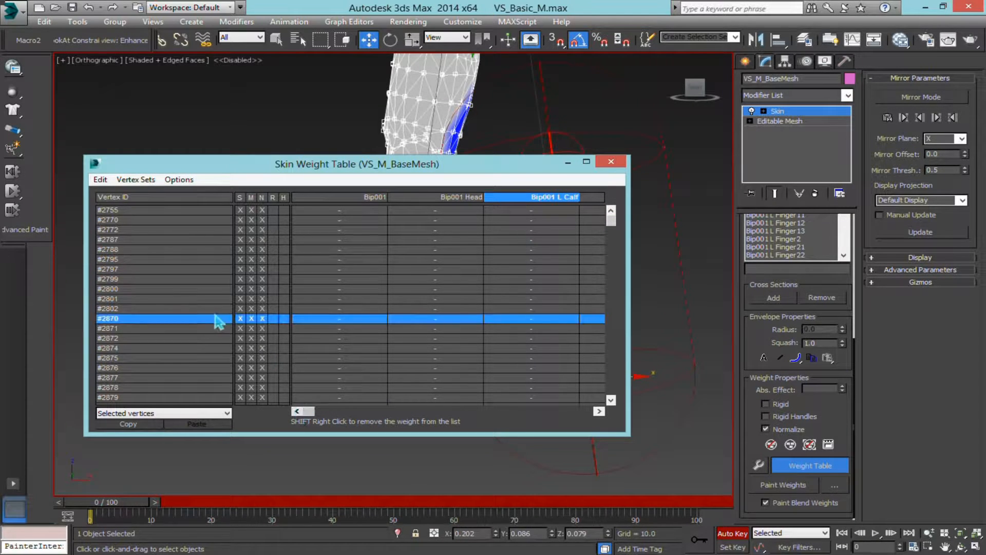
key(ctrl+a)
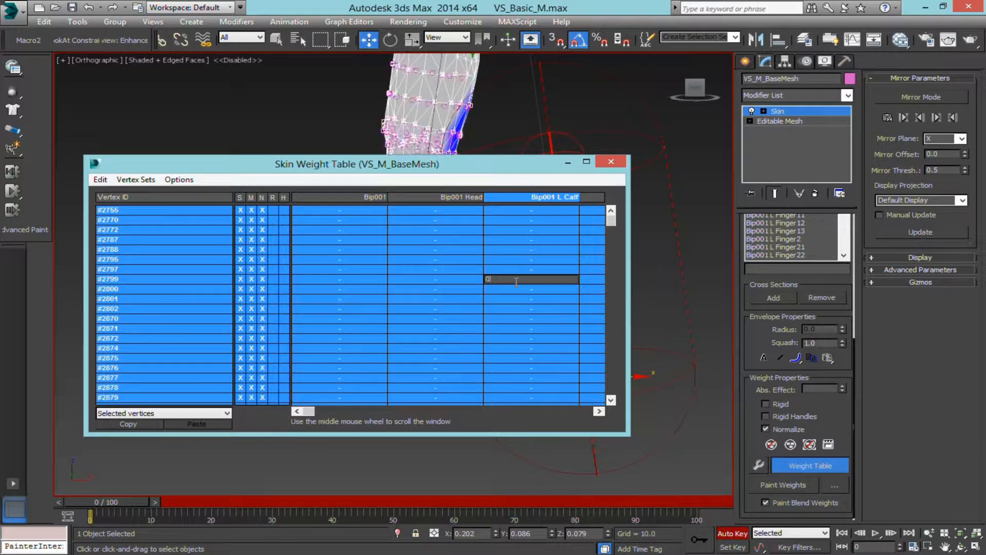
key(Return)
click(568, 163)
Step: Check the right leg for leftover influence from the Bip001 L Foot and Bip001 L Toe0 bones
click(580, 392)
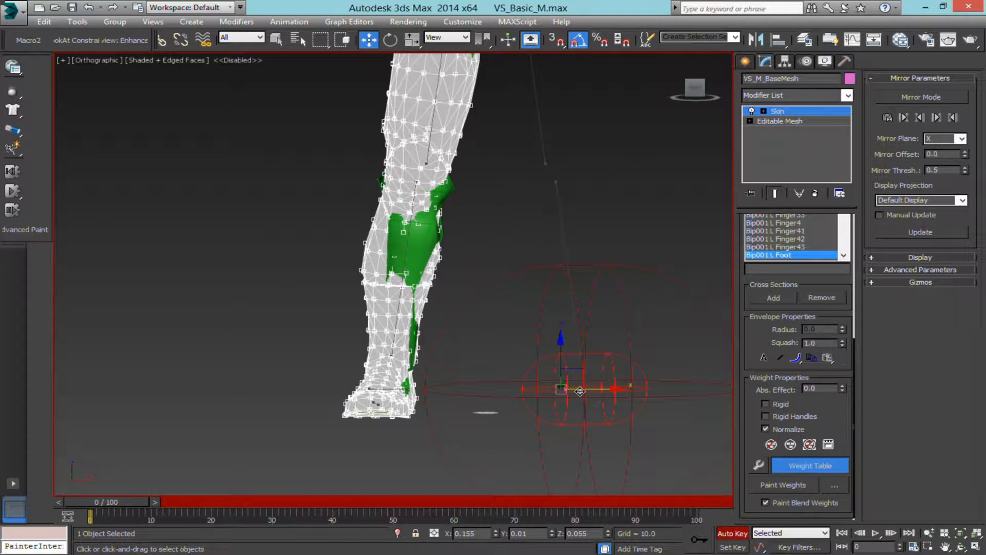
scroll(536, 378, up, 4)
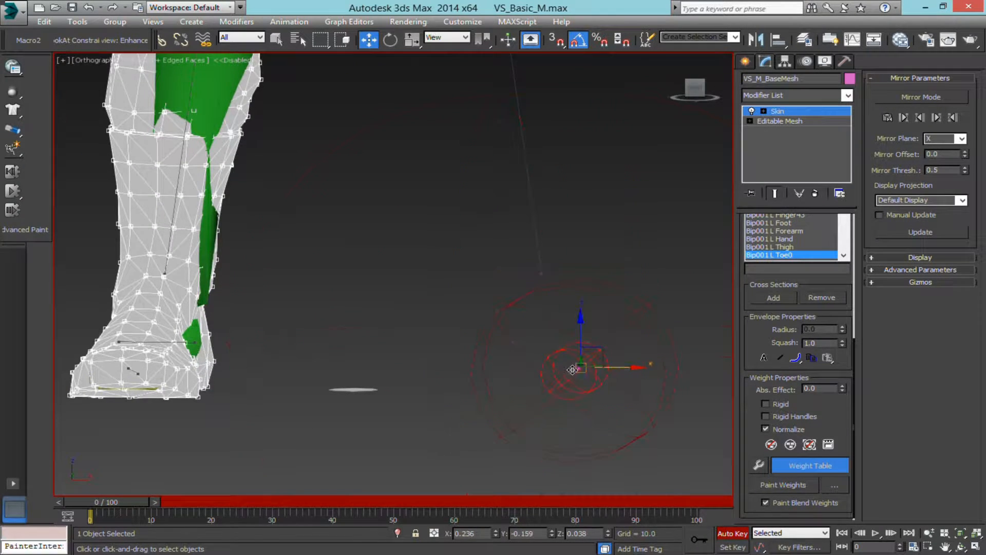
scroll(572, 370, down, 3)
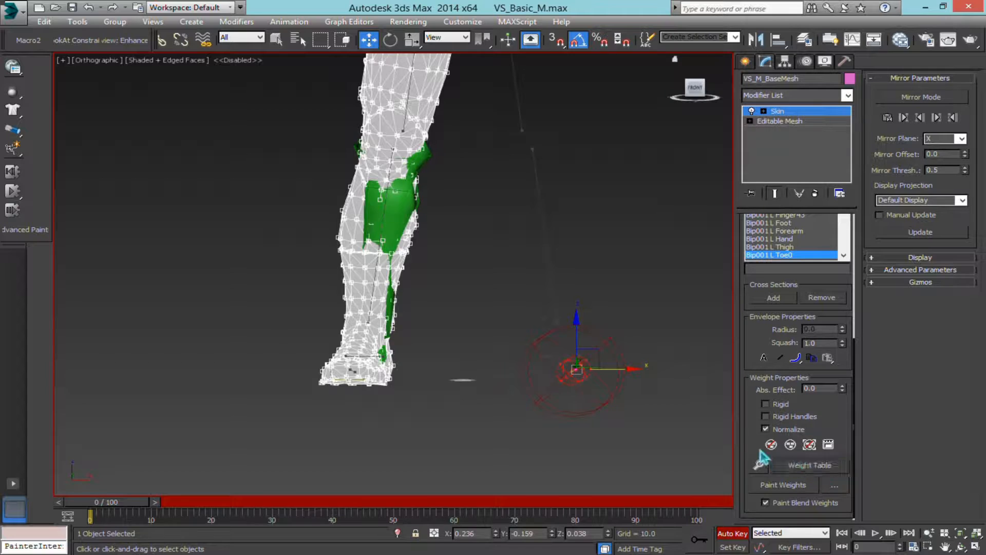
middle_drag(579, 221, 530, 282)
middle_drag(376, 275, 406, 381)
scroll(404, 284, down, 5)
scroll(404, 284, up, 4)
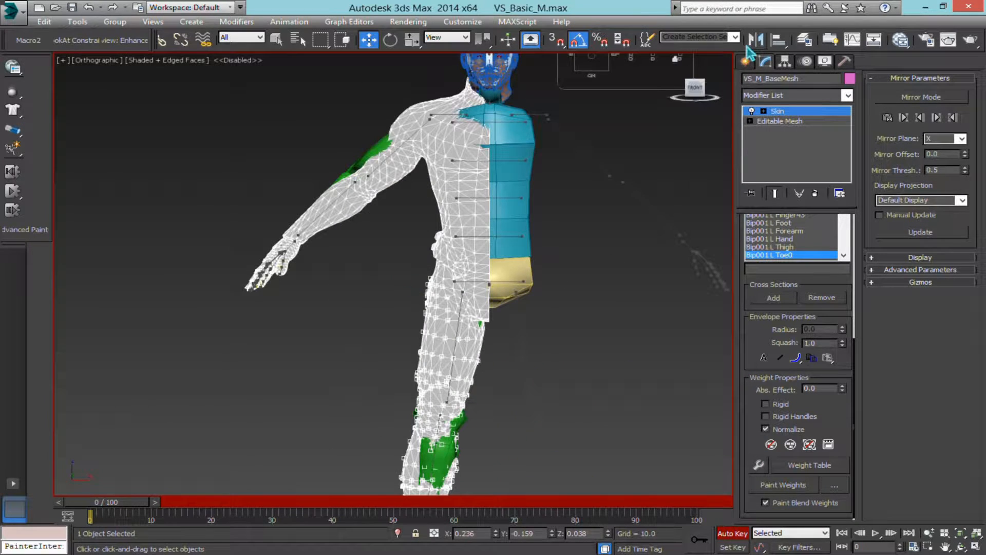
Step: Leave skin editing, move the test animation to frame 10 and examine the bent right leg from front and back
click(746, 63)
alt+middle_drag(487, 306, 409, 362)
middle_drag(408, 362, 401, 237)
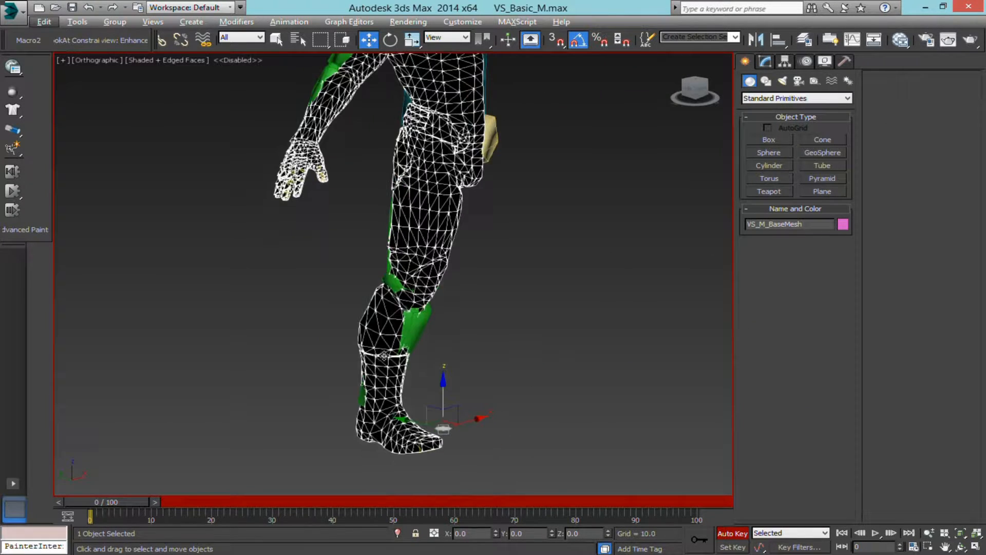
scroll(391, 434, up, 2)
mouse_move(431, 271)
middle_down()
mouse_move(396, 313)
mouse_move(402, 226)
middle_up()
key(F3)
scroll(399, 241, up, 2)
drag(113, 500, 169, 493)
key(F3)
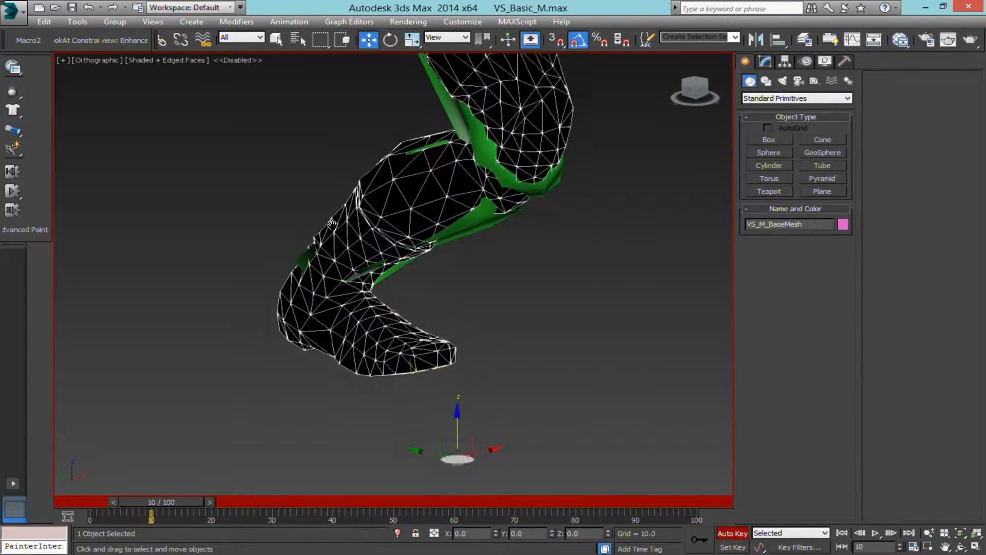
alt+middle_drag(378, 216, 409, 215)
middle_drag(410, 215, 420, 279)
scroll(452, 241, down, 2)
mouse_move(452, 243)
middle_down()
mouse_move(400, 361)
mouse_move(344, 365)
middle_up()
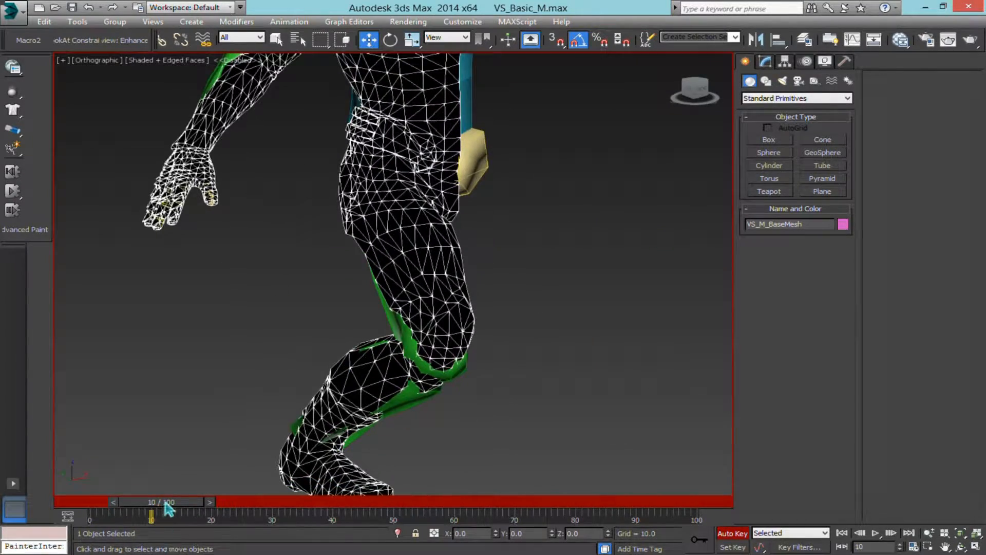
mouse_move(165, 503)
mouse_down()
mouse_move(135, 505)
mouse_move(184, 502)
mouse_move(146, 521)
mouse_move(166, 514)
mouse_up()
mouse_move(443, 302)
alt+middle_down()
mouse_move(412, 301)
mouse_move(429, 279)
mouse_move(313, 291)
mouse_move(443, 282)
alt+middle_up()
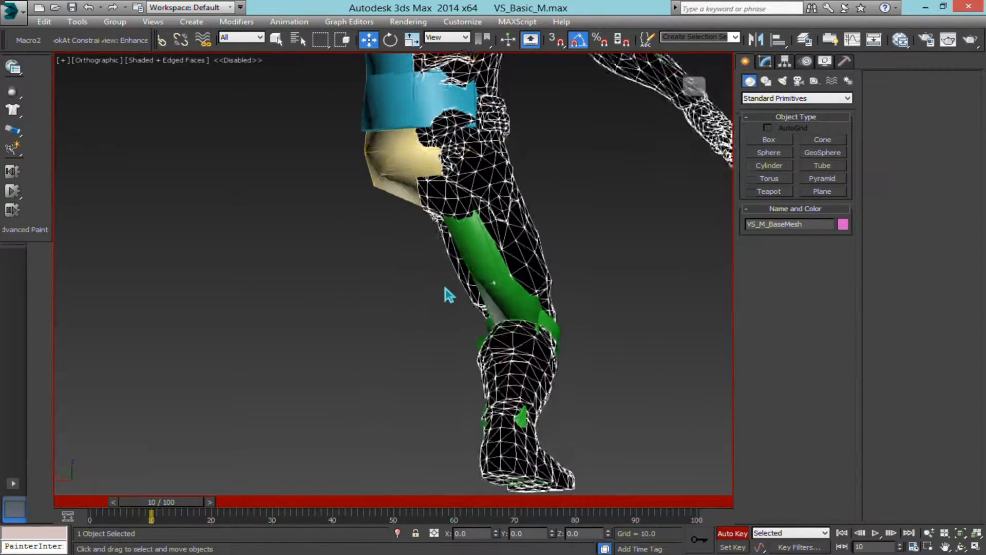
scroll(442, 283, up, 2)
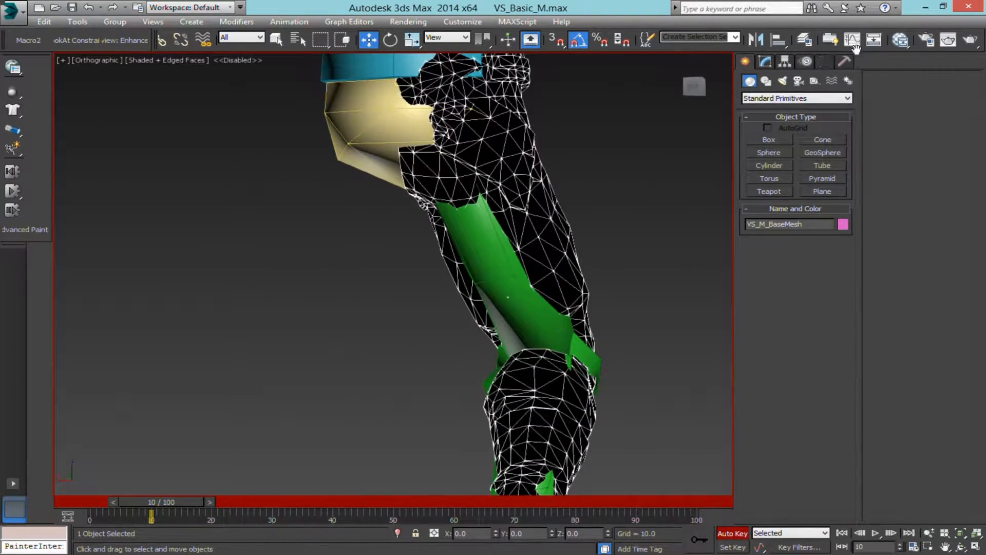
Step: Turn off Auto Key and unhide all faces of the base mesh at its Editable Mesh level
click(770, 65)
click(739, 534)
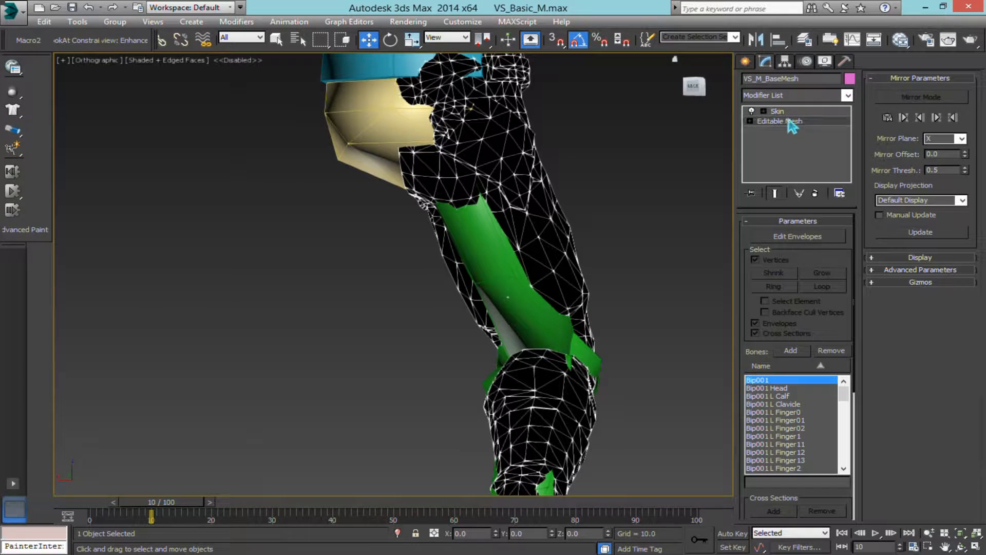
click(791, 123)
click(591, 322)
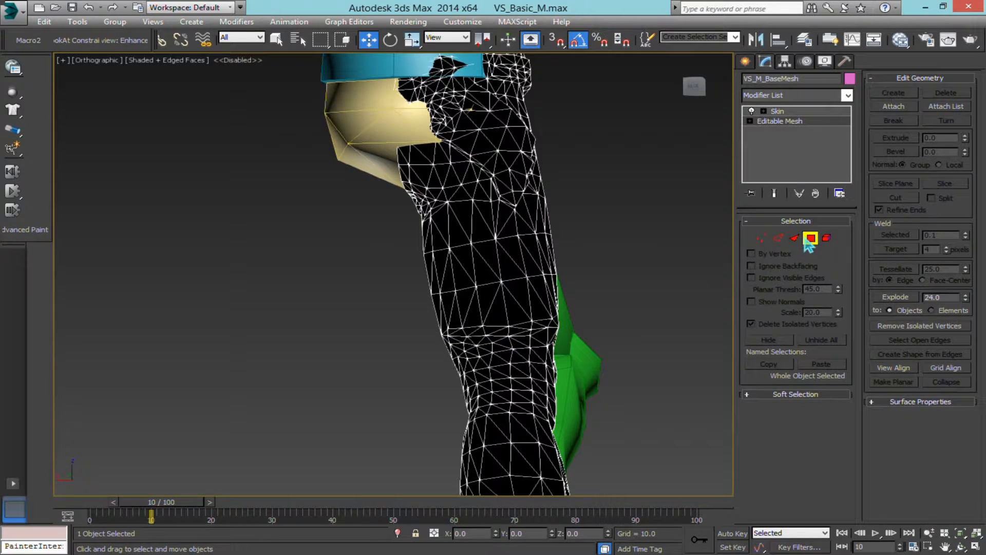
click(809, 240)
key(ctrl+a)
click(827, 340)
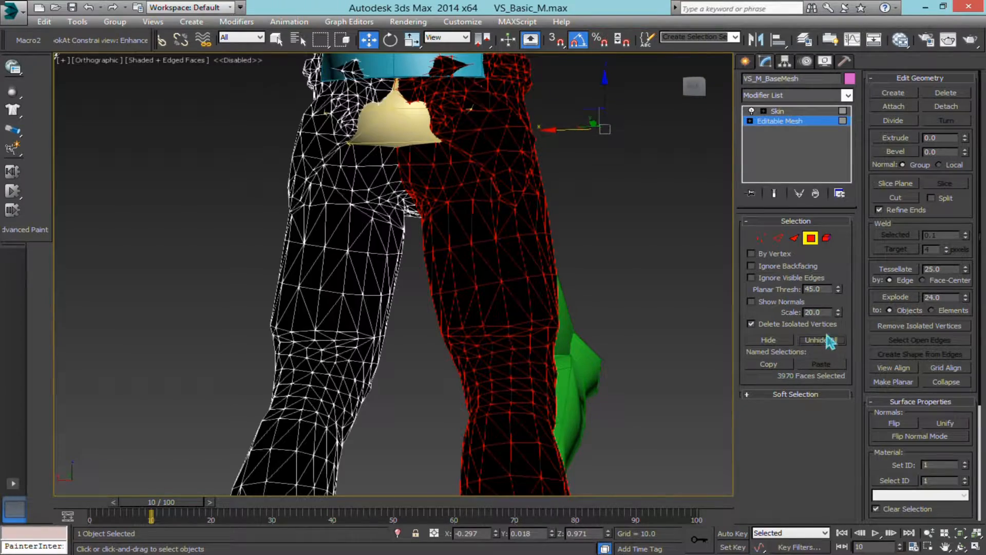
click(811, 238)
click(785, 112)
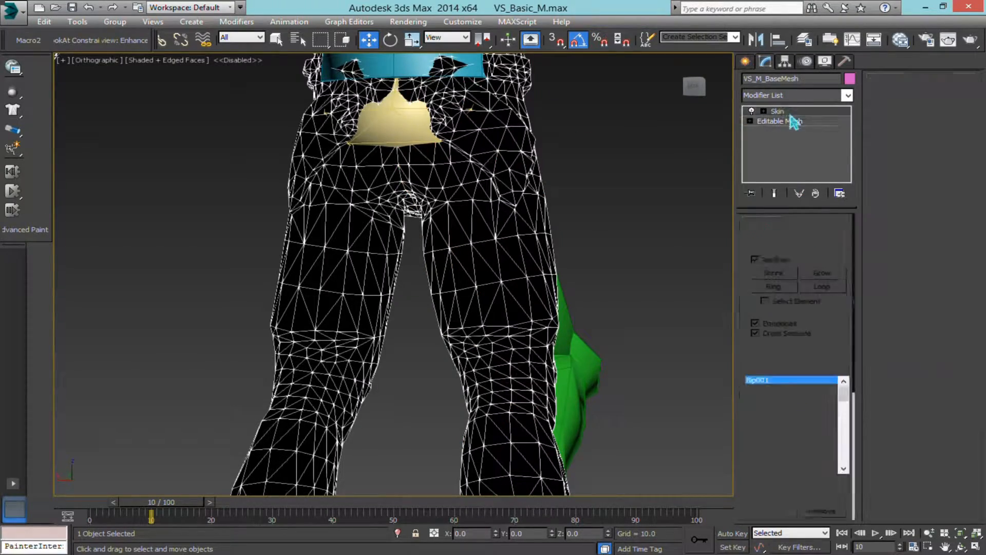
click(746, 61)
Step: Return the animation to frame 0 and unhide the BoneRight layer
alt+middle_drag(648, 156, 549, 178)
scroll(500, 264, down, 1)
middle_drag(501, 264, 349, 434)
drag(177, 516, 82, 528)
middle_drag(319, 432, 310, 336)
alt+middle_drag(310, 337, 275, 357)
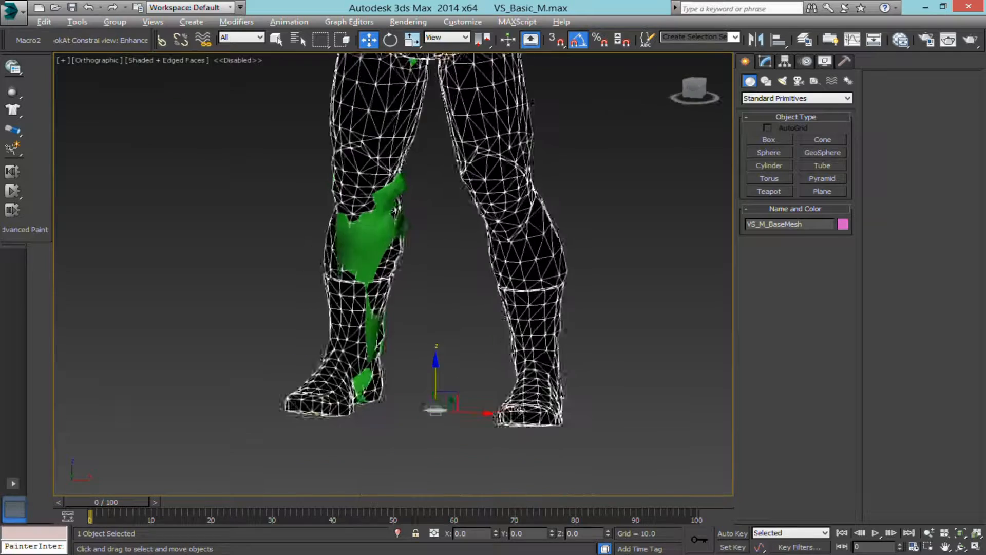
scroll(503, 411, up, 2)
click(805, 40)
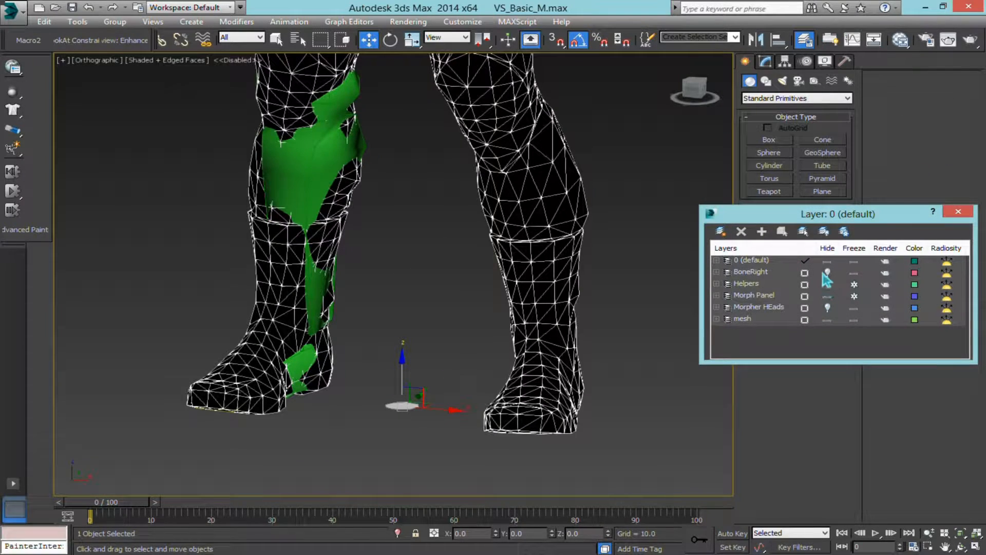
click(827, 273)
click(958, 211)
Step: Try moving the character's left foot bone to test how the leg mesh follows
scroll(408, 458, up, 3)
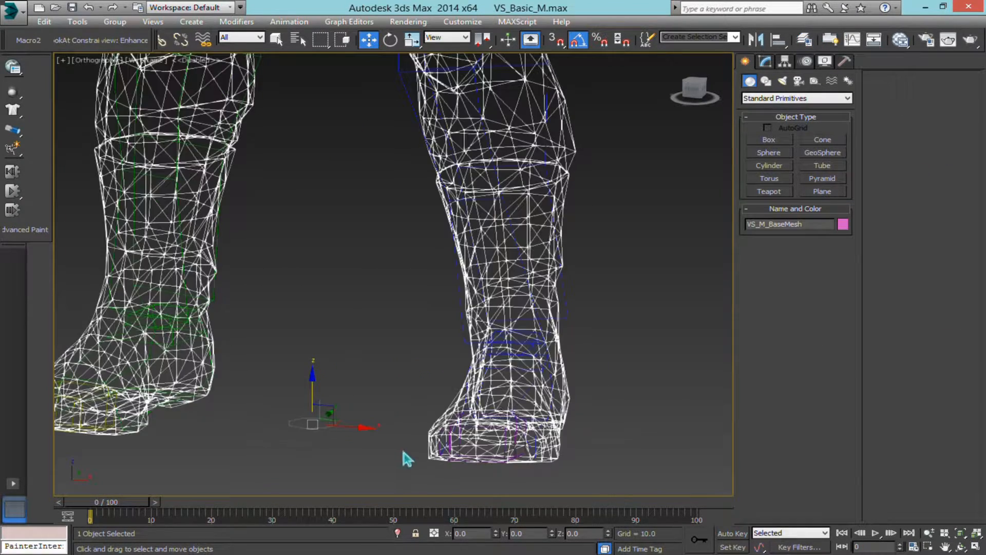
click(510, 405)
scroll(516, 339, up, 3)
scroll(516, 339, down, 4)
middle_drag(517, 339, 623, 385)
scroll(608, 430, down, 2)
drag(631, 403, 598, 390)
middle_drag(465, 452, 457, 349)
key(ctrl+z)
Step: Select all scene objects at frame 37, delete their test animation keys and clear the selection
drag(111, 506, 314, 502)
key(w)
key(ctrl+a)
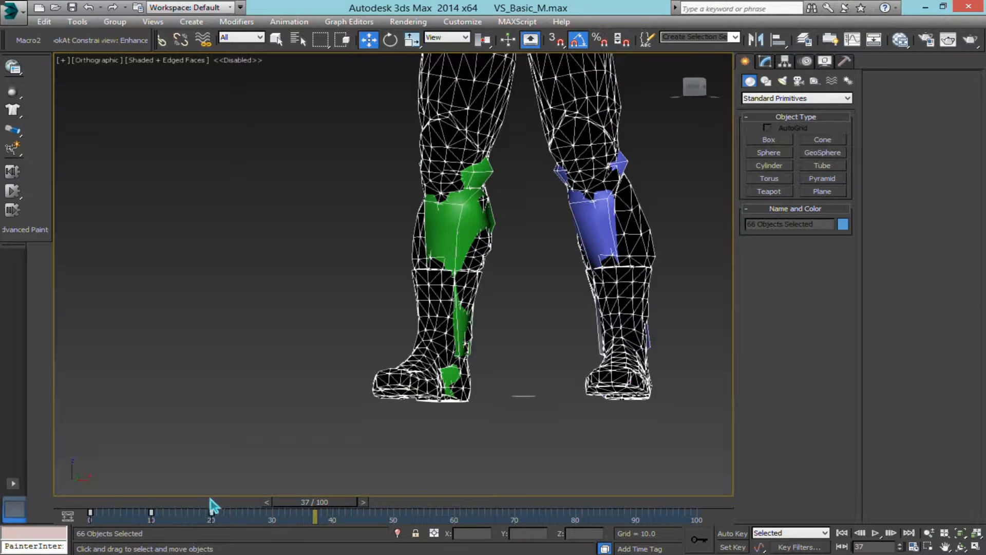
right_click(213, 506)
click(241, 441)
scroll(308, 409, down, 5)
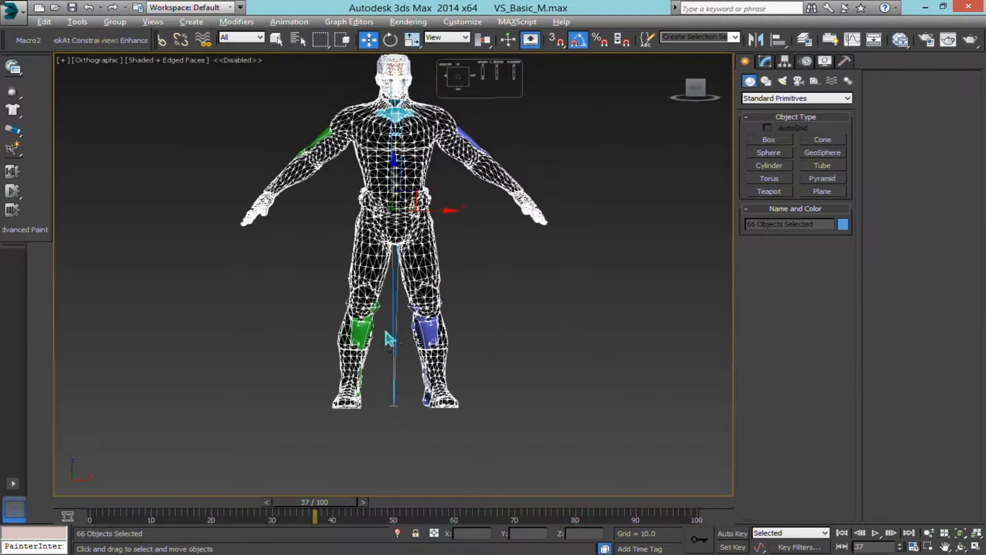
click(517, 270)
Step: Examine the complete character mesh on its skeleton, from the full body to a close-up of the head
scroll(550, 289, up, 6)
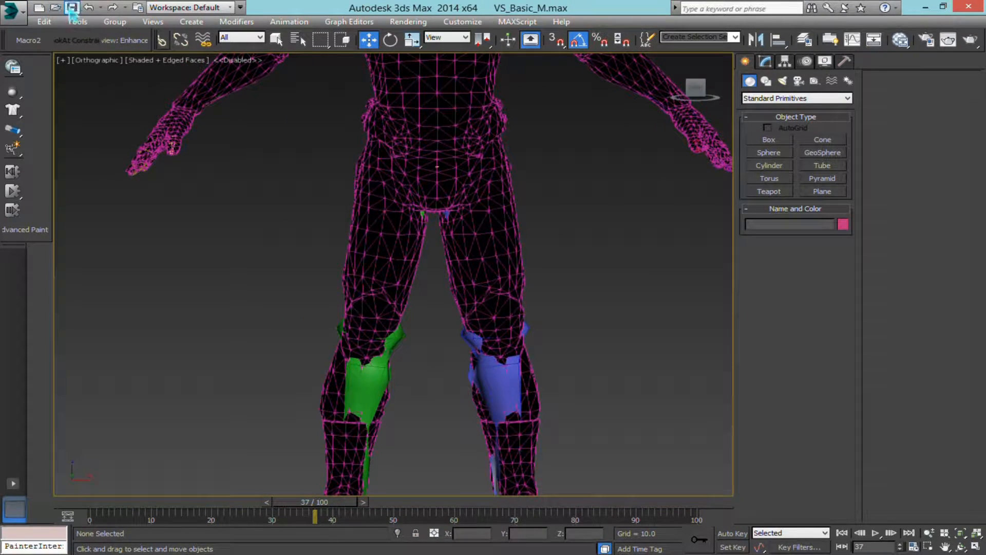
scroll(431, 188, down, 5)
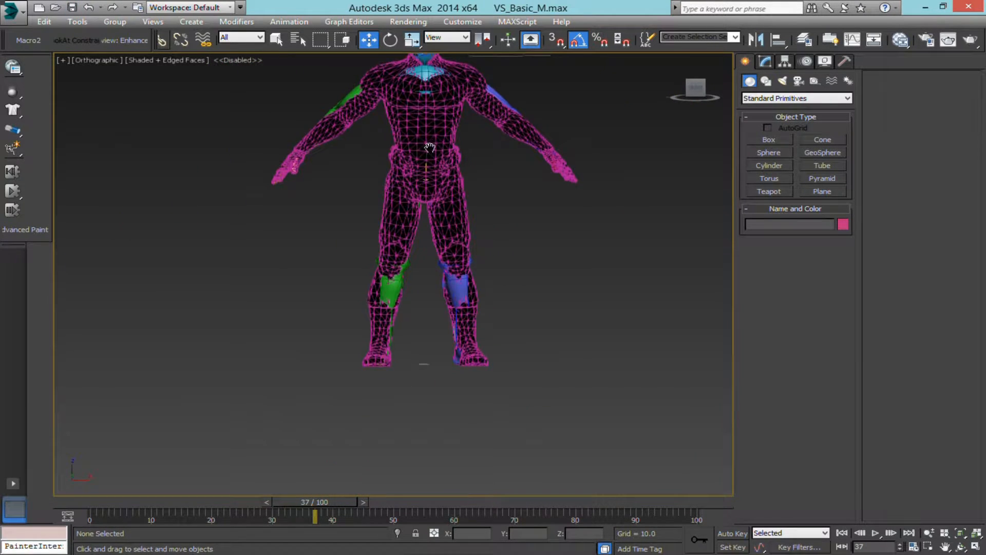
scroll(440, 201, up, 3)
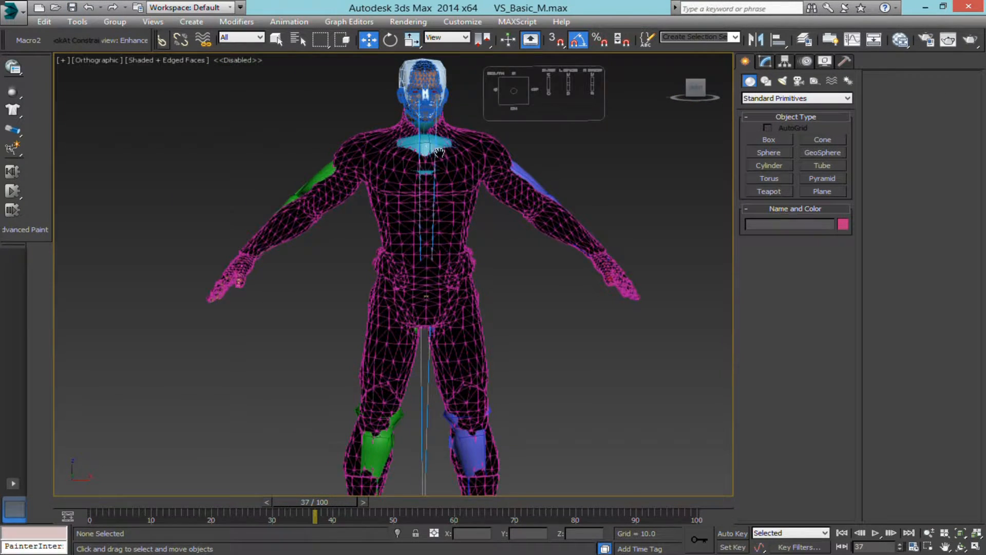
scroll(464, 179, up, 2)
middle_drag(439, 152, 465, 199)
scroll(482, 200, down, 2)
middle_drag(77, 173, 531, 200)
scroll(465, 253, up, 2)
scroll(465, 383, up, 3)
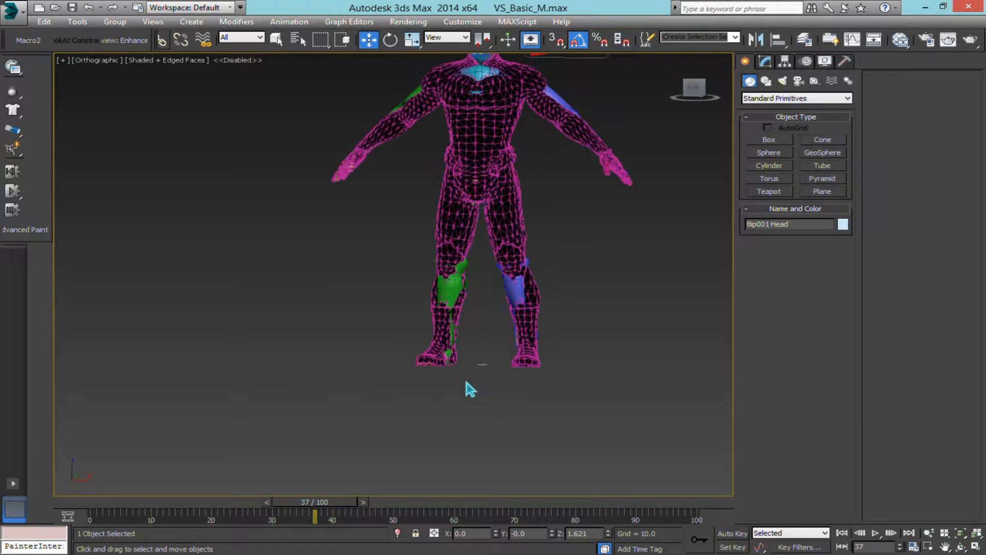
scroll(491, 346, down, 3)
alt+middle_drag(491, 346, 458, 392)
scroll(493, 310, up, 4)
scroll(437, 316, down, 4)
middle_drag(438, 316, 485, 439)
scroll(493, 157, up, 6)
alt+middle_drag(458, 177, 546, 143)
scroll(414, 257, up, 4)
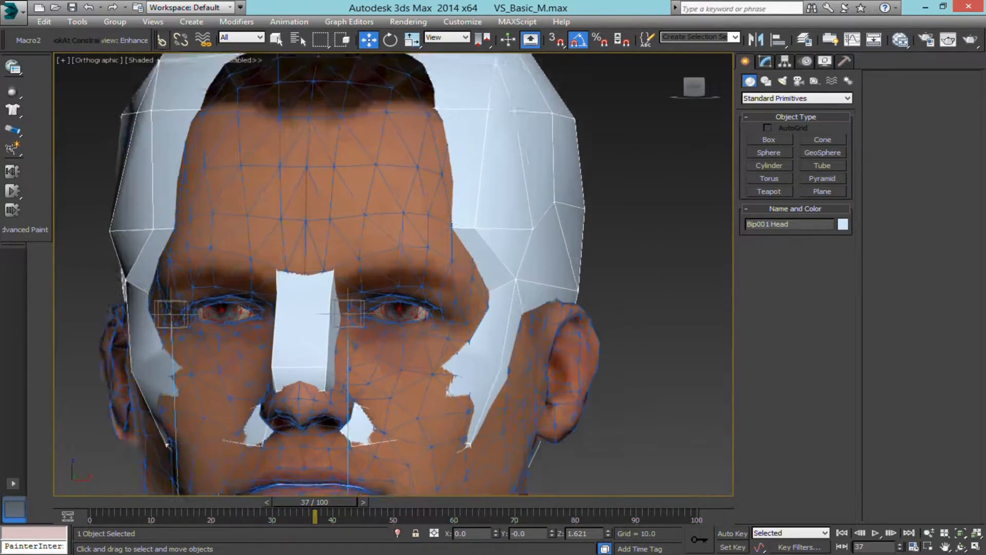
middle_drag(414, 258, 336, 329)
scroll(378, 307, down, 2)
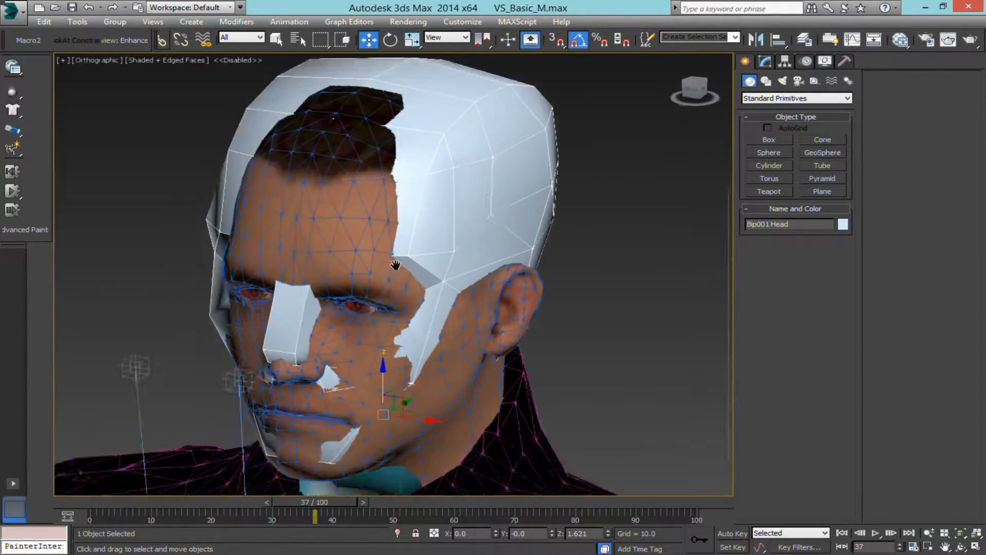
scroll(349, 277, down, 5)
mouse_move(313, 283)
alt+middle_down()
mouse_move(279, 293)
mouse_move(331, 278)
alt+middle_up()
scroll(330, 278, down, 6)
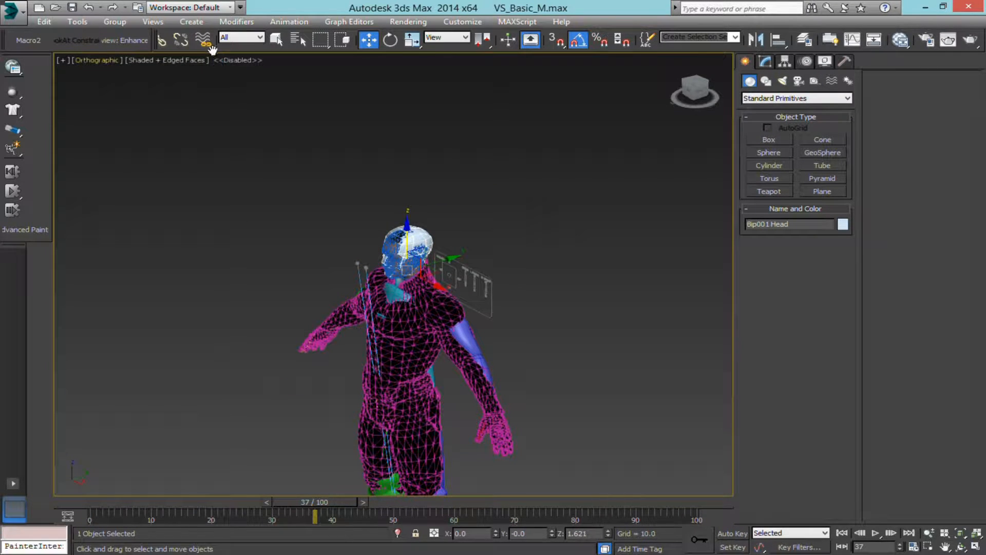
Step: Bring up the dialog for opening a scene file and preview VS_Basic_M.max
drag(212, 49, 265, 50)
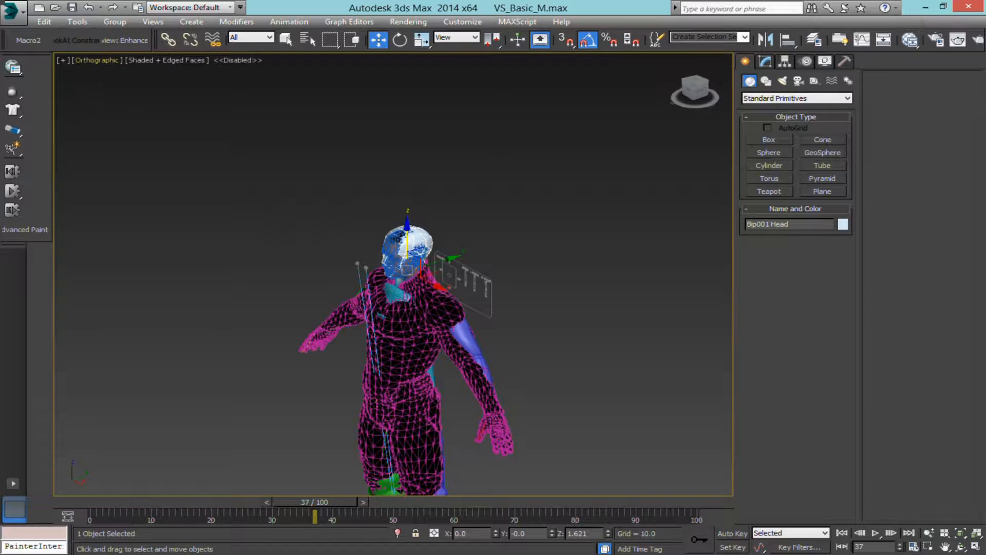
click(22, 20)
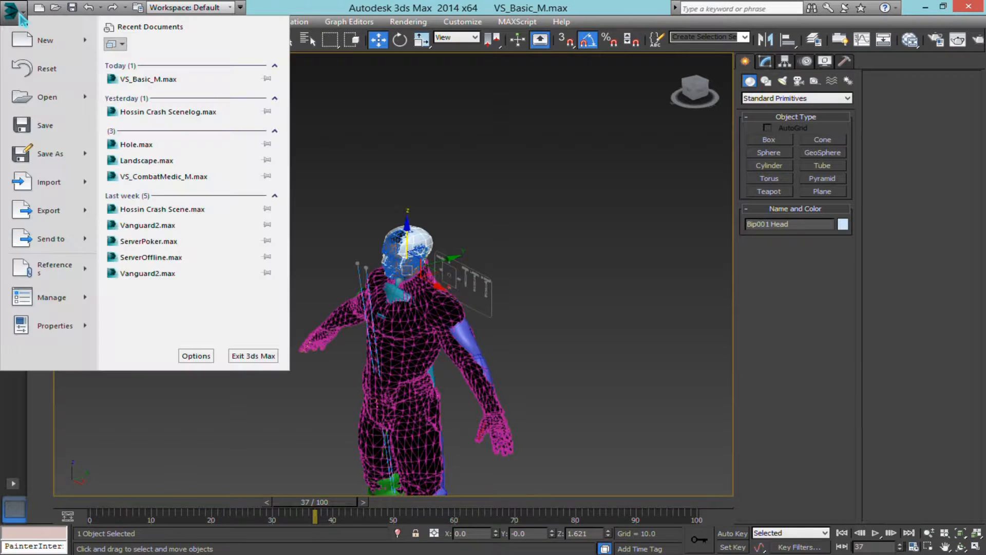
click(43, 107)
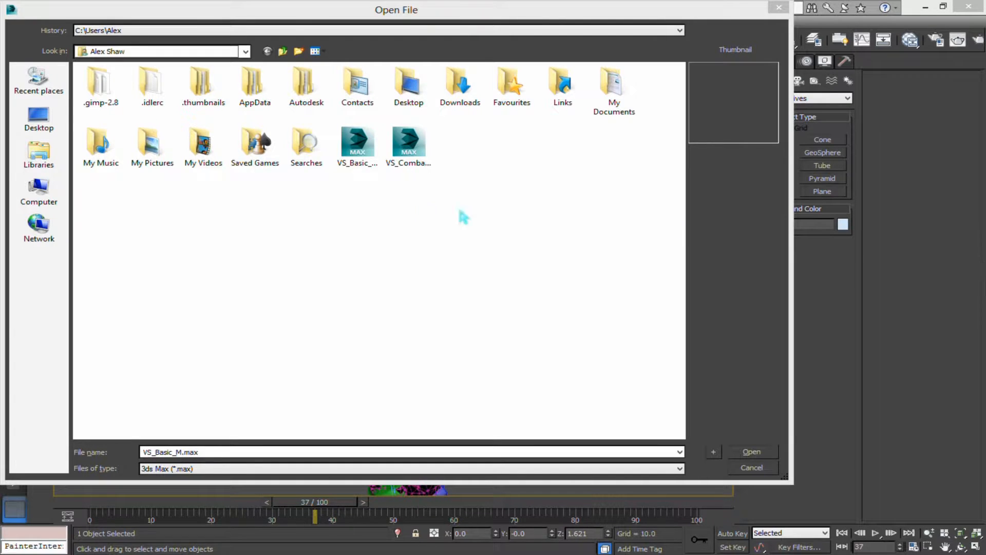
click(394, 163)
click(362, 154)
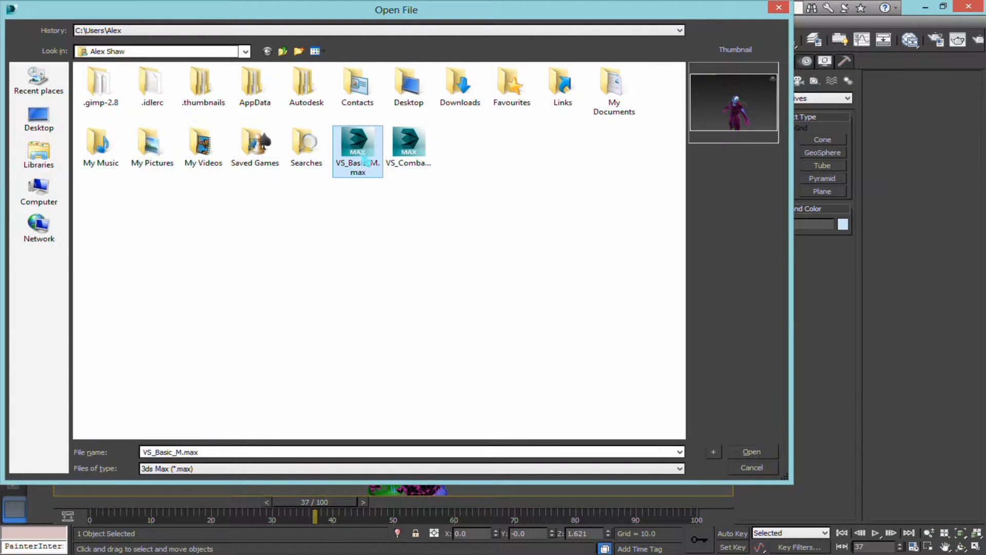
Step: Browse to the Documents library and show its folders as a compact list
click(39, 154)
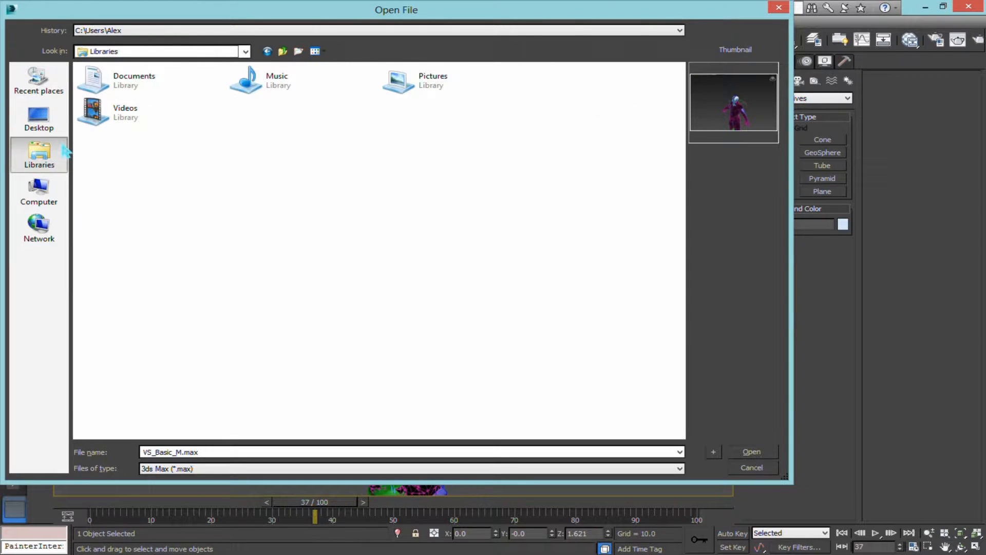
double_click(137, 76)
scroll(180, 195, down, 3)
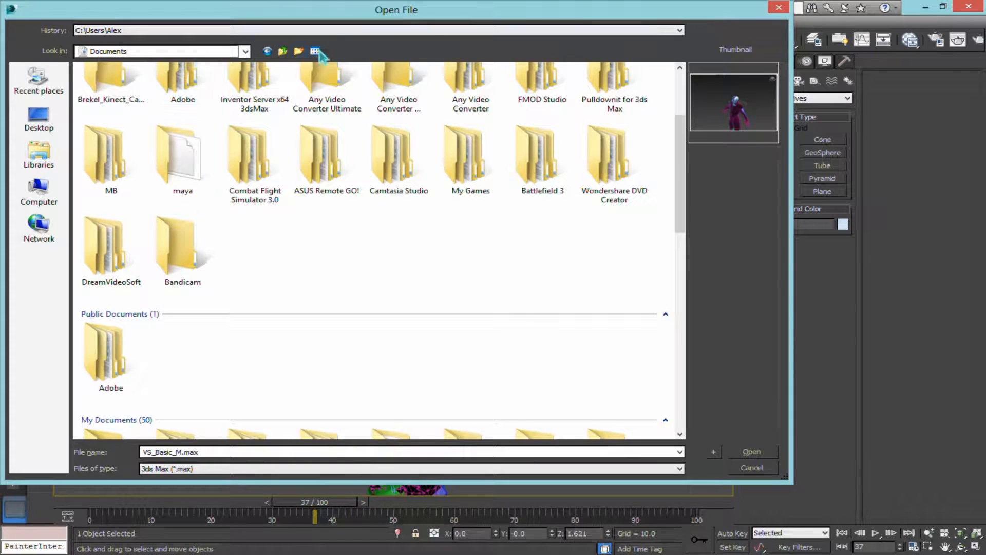
click(322, 51)
click(360, 123)
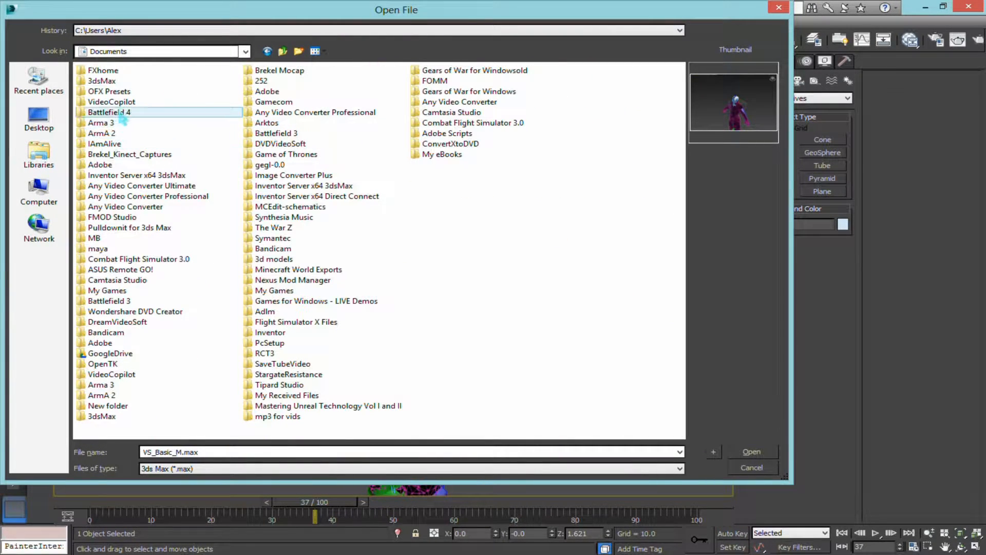
Step: Browse through 3dsMax, scenes, PS2 and Scenes into the Characters folder
double_click(124, 417)
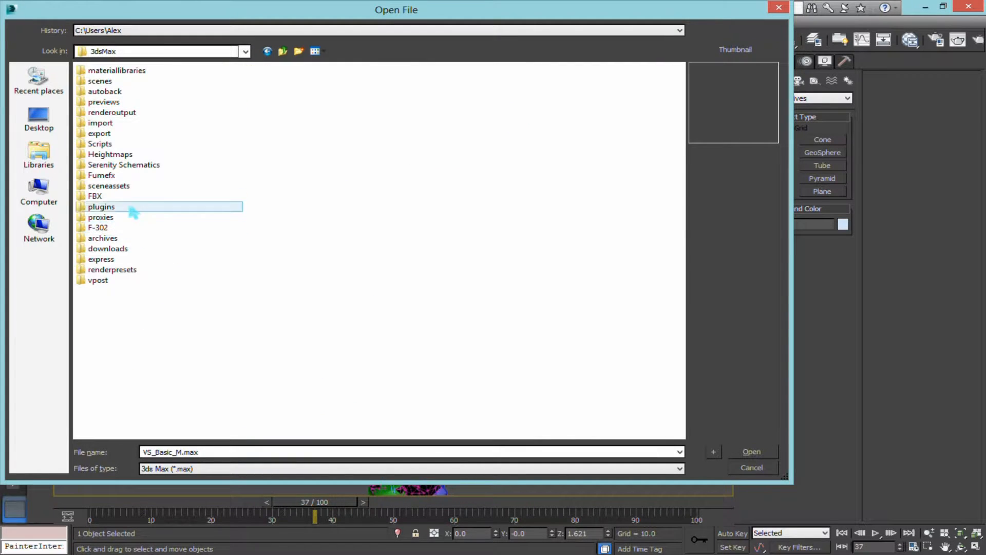
double_click(125, 84)
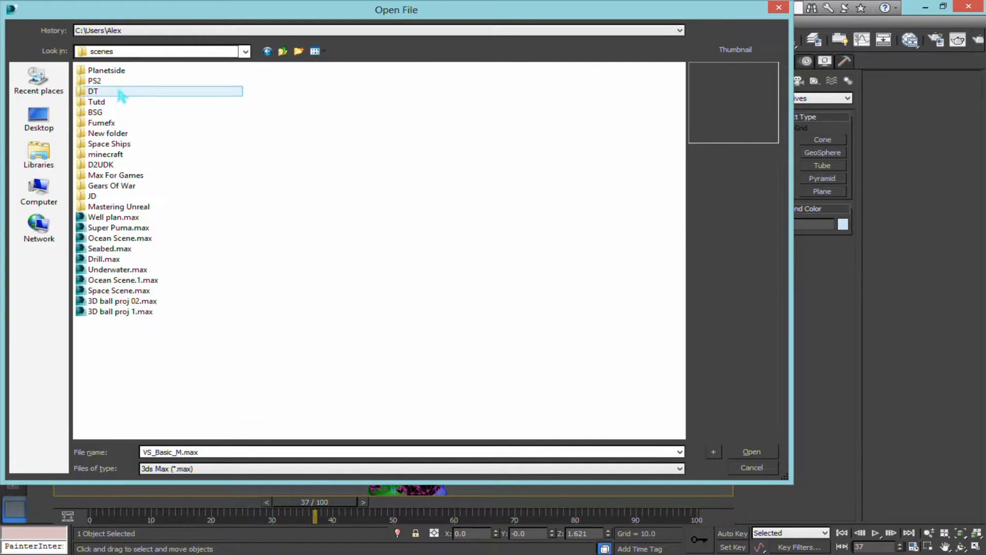
double_click(114, 82)
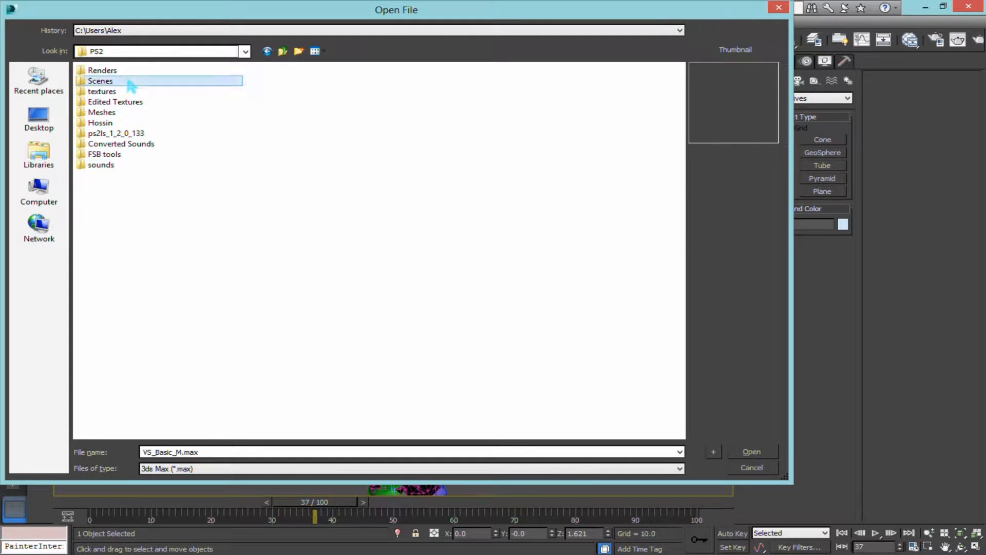
double_click(110, 81)
double_click(117, 145)
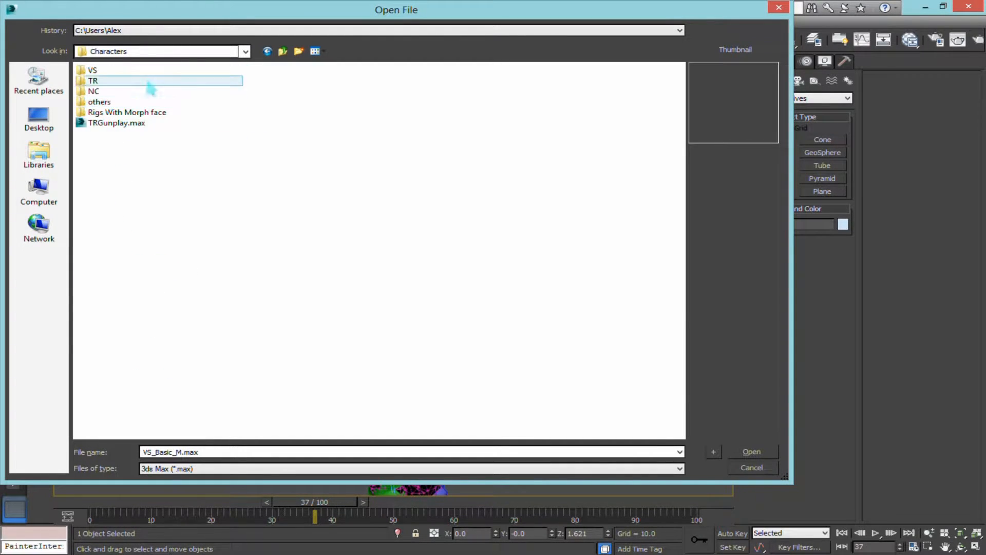
Step: Look through the Searhus folder's scene files and preview AirbaseTowerOverlay.max
click(283, 51)
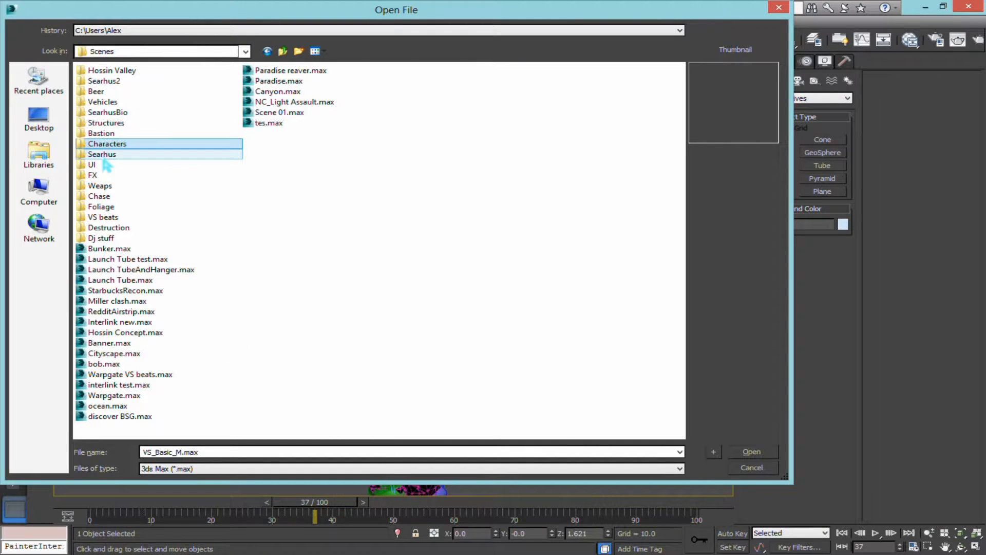
double_click(120, 154)
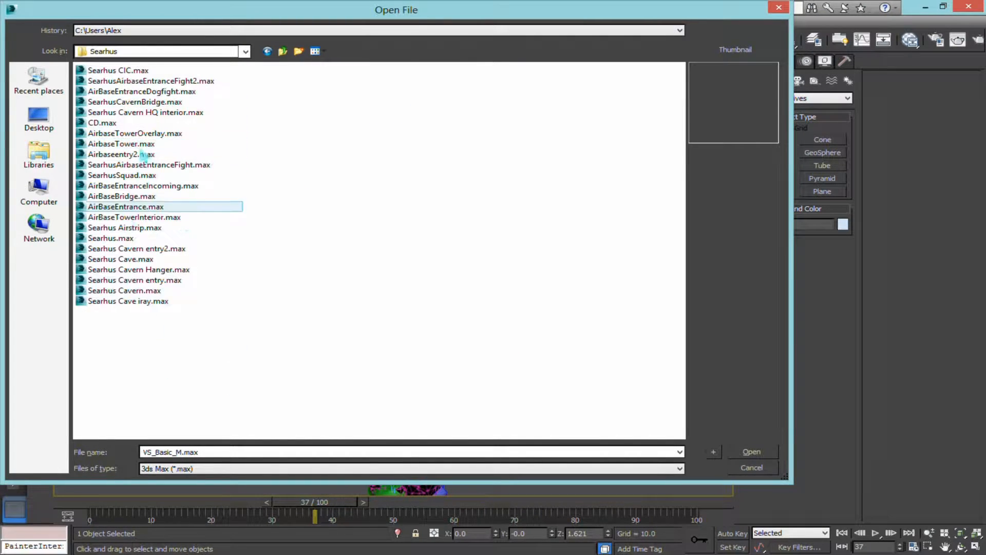
click(134, 217)
click(126, 206)
click(134, 133)
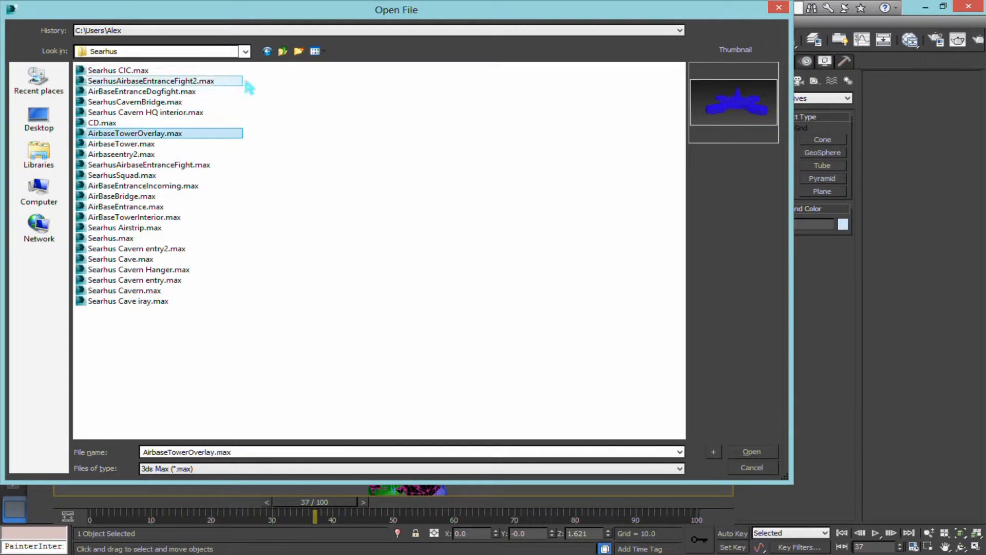
Step: Check the Beer folder's scenes by previewing ServerOffline.max, and return to the Scenes folder
click(279, 48)
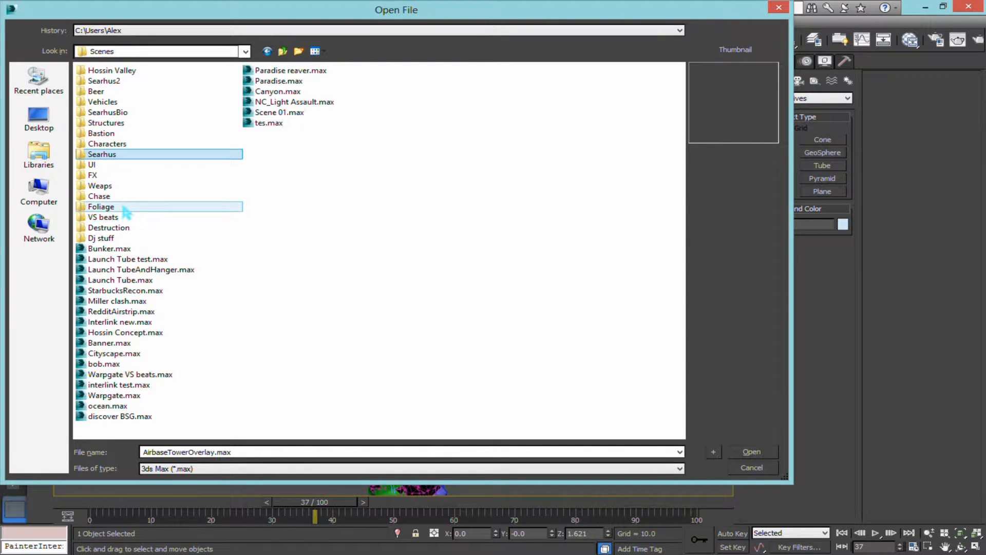
double_click(123, 93)
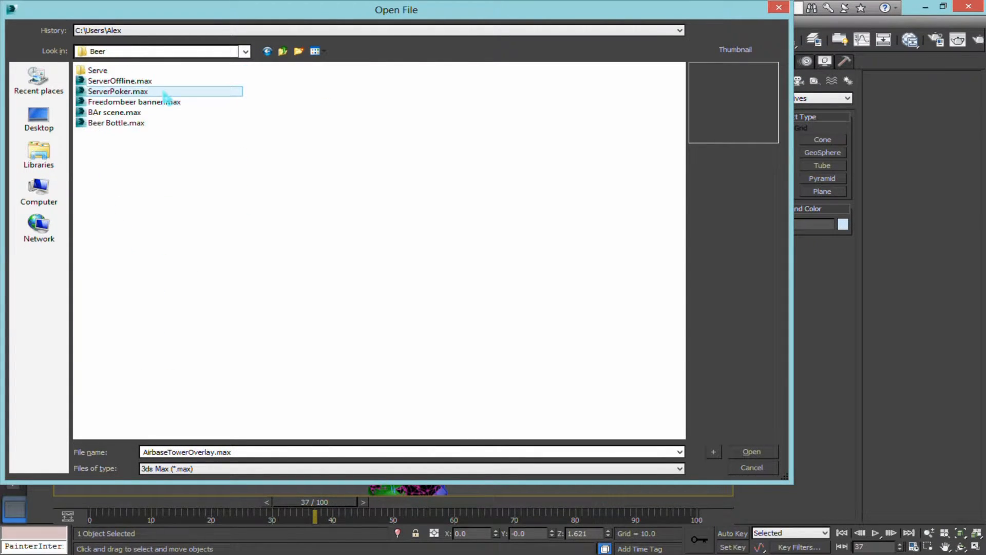
click(145, 82)
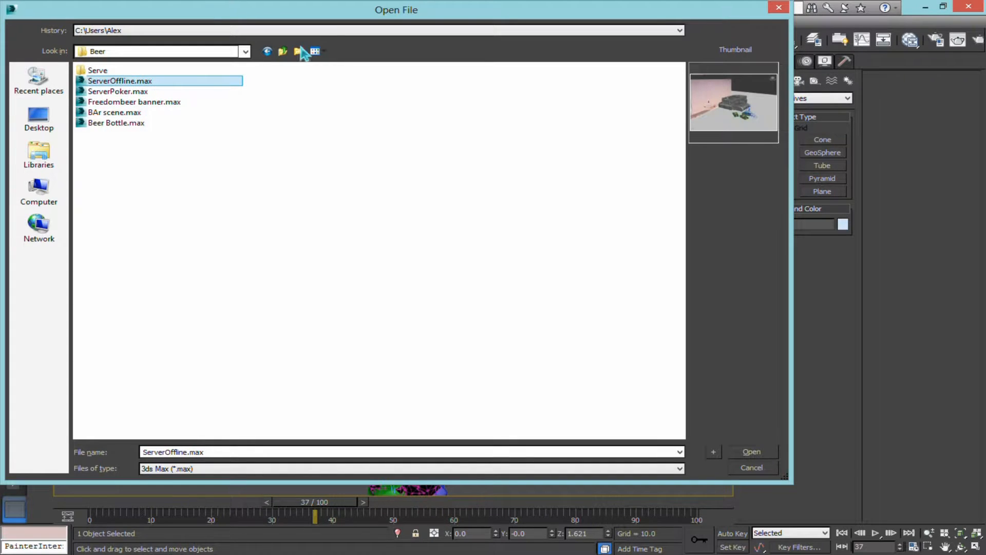
click(283, 51)
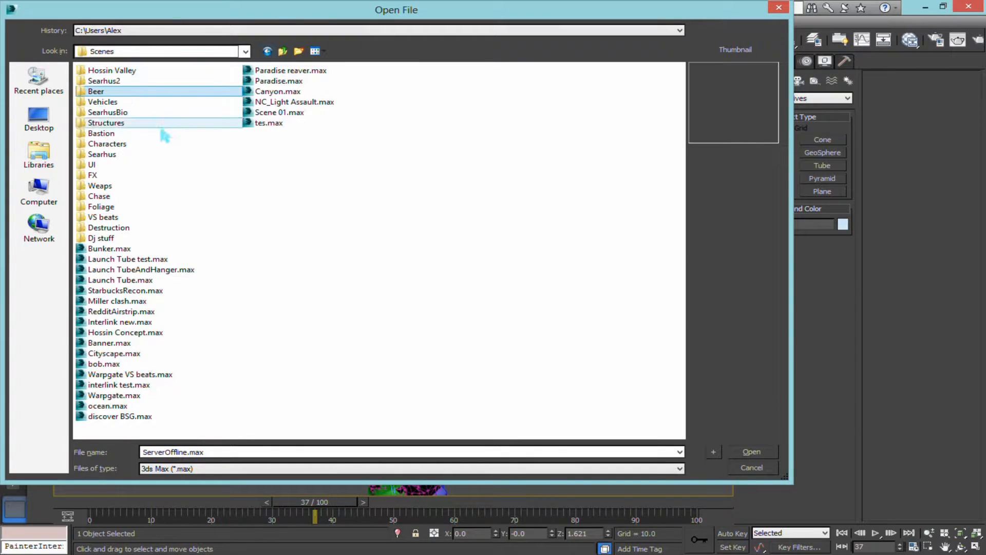
Step: Look through the Bastion folder and preview its scenes, including BSAocean.max and BattleStarAuraxia.max
double_click(120, 135)
click(128, 82)
click(126, 112)
click(129, 155)
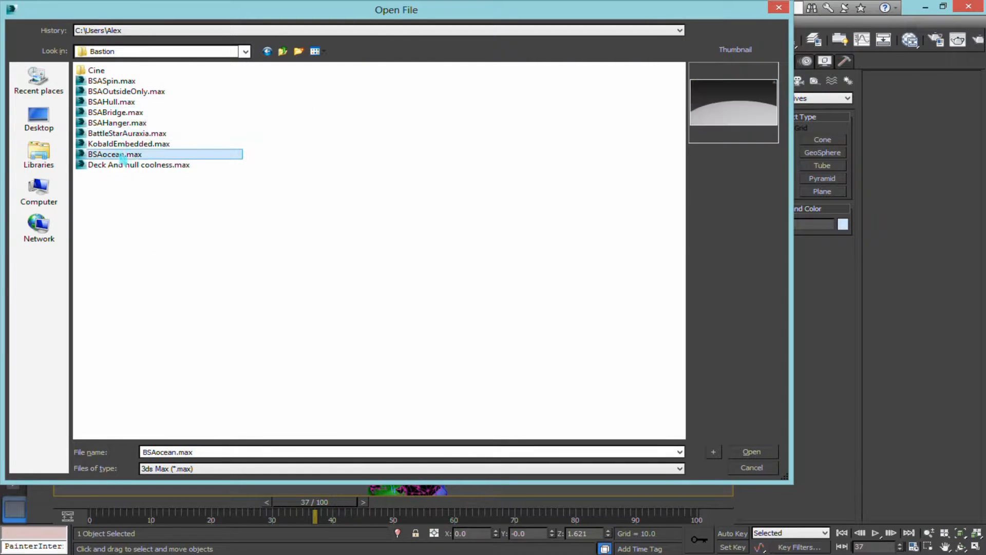
click(132, 164)
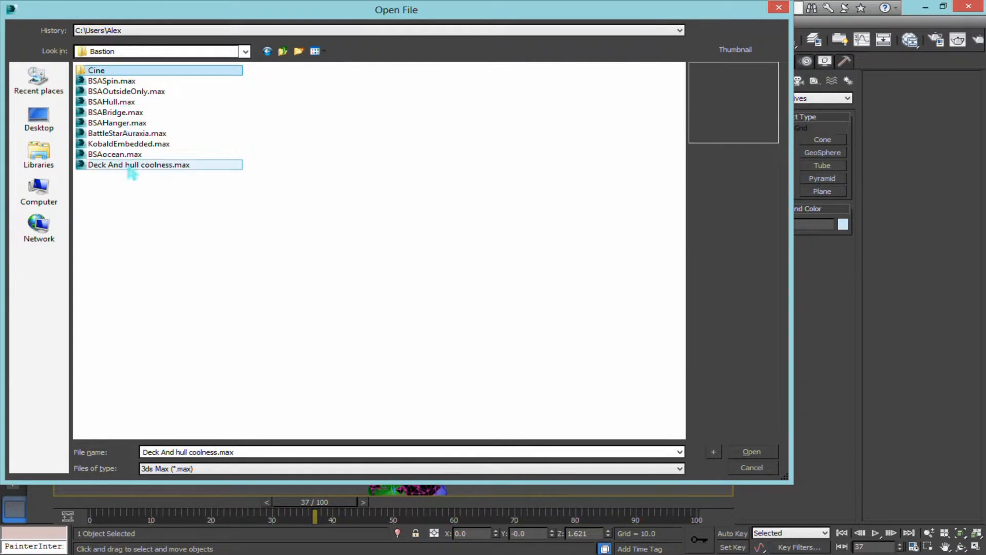
click(115, 112)
click(126, 133)
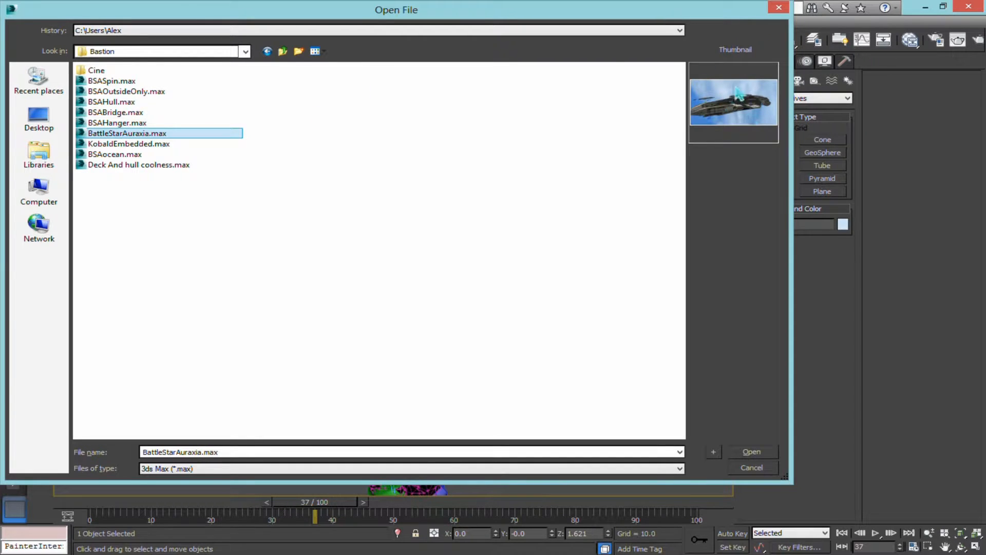
Step: Go to the VS folder inside Characters and preview VS_LightAssault_F.max and VS_Stealth_m.max
click(284, 51)
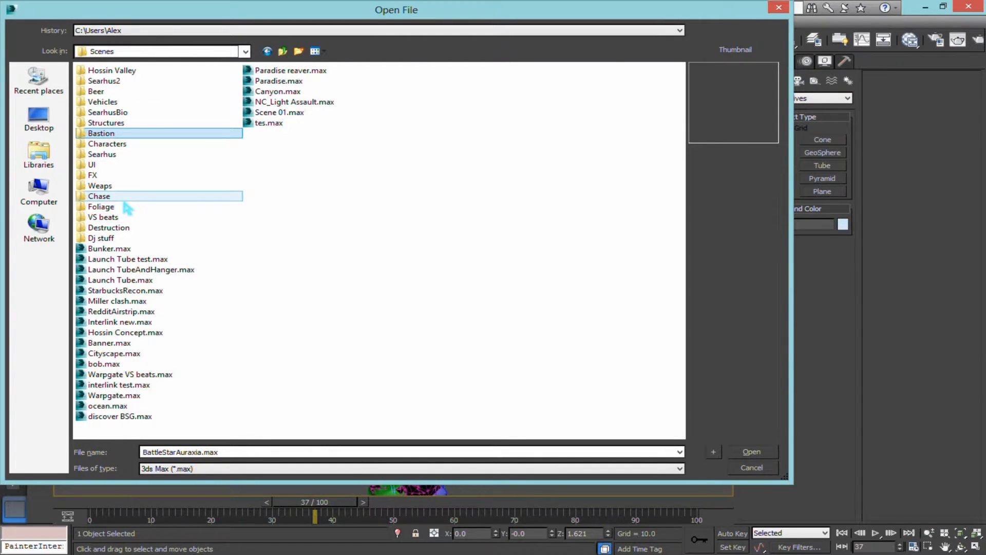
double_click(126, 144)
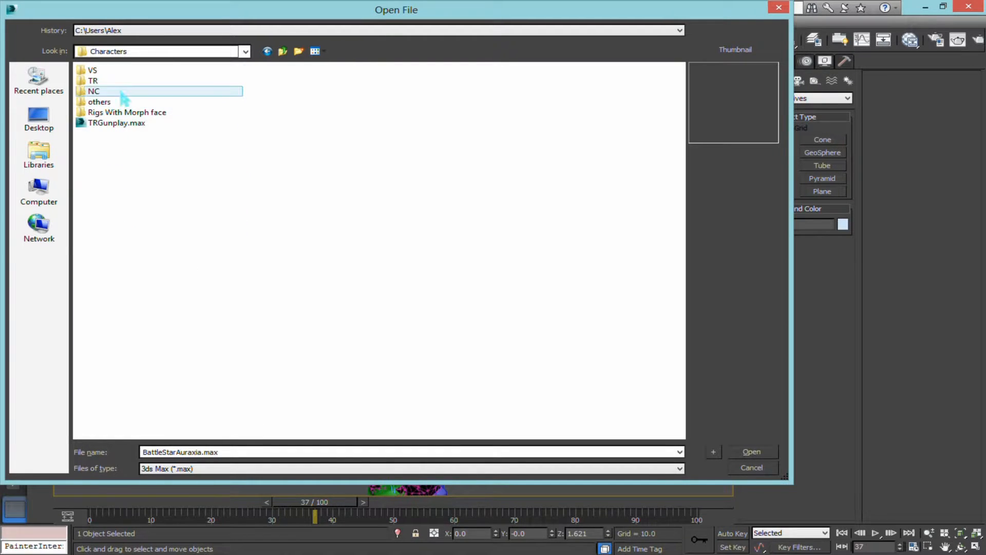
double_click(105, 71)
click(127, 82)
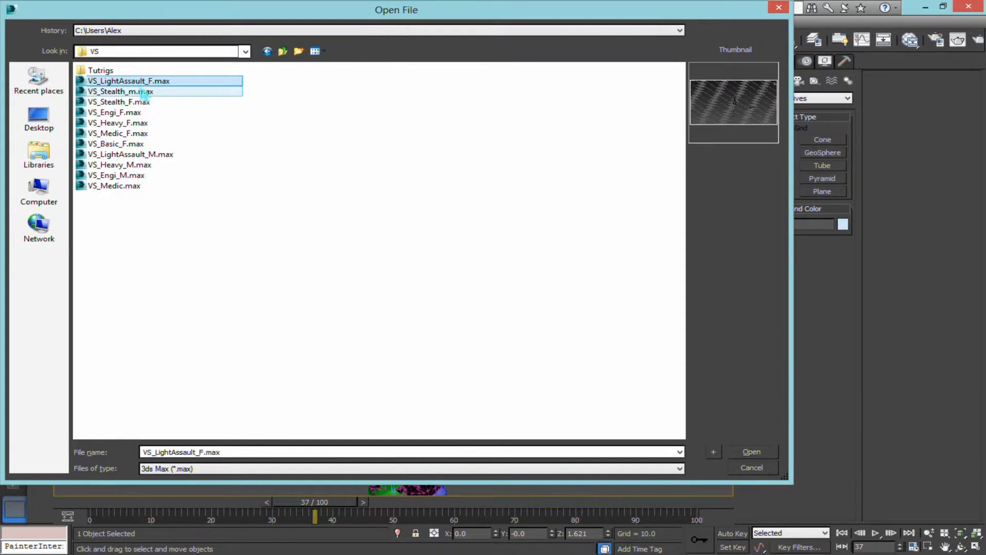
click(131, 92)
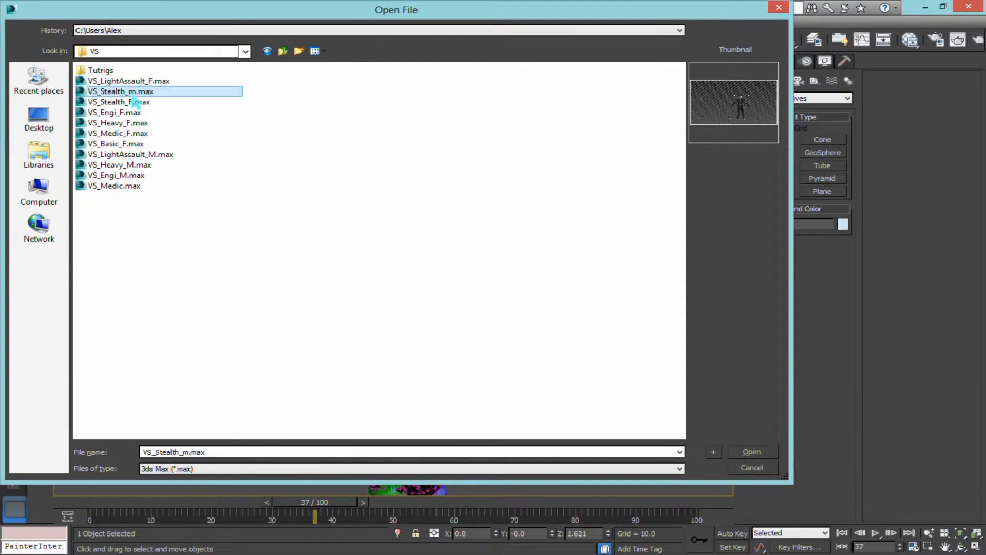
Step: Check the previews of the other VS character scenes, including the medic files, and open VS_LightAssault_M.max
double_click(118, 72)
click(282, 51)
click(129, 135)
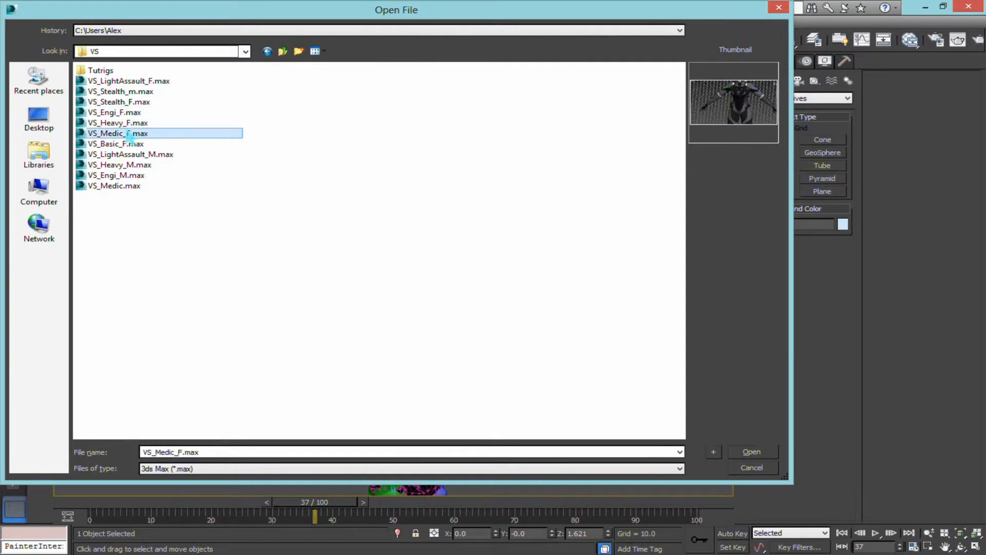
click(127, 165)
click(128, 186)
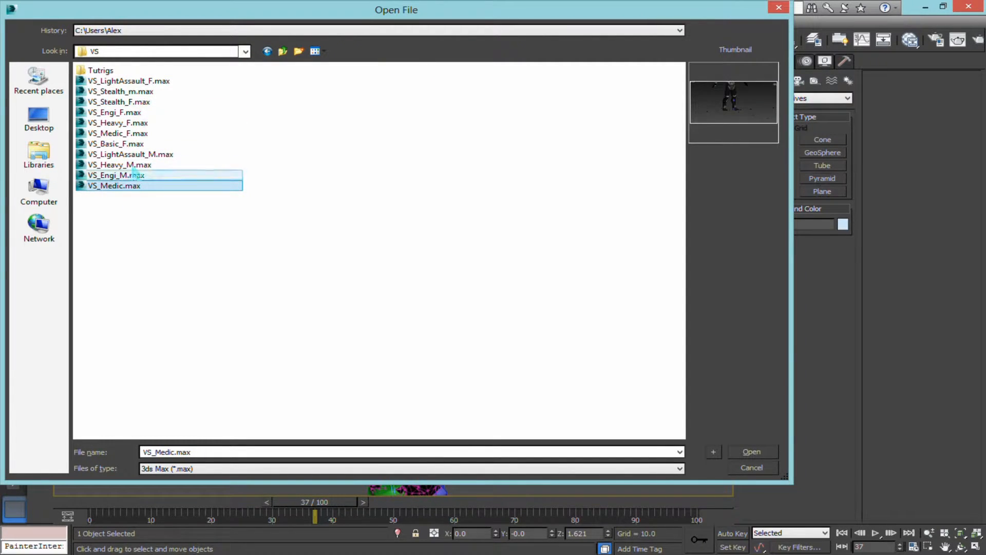
click(141, 82)
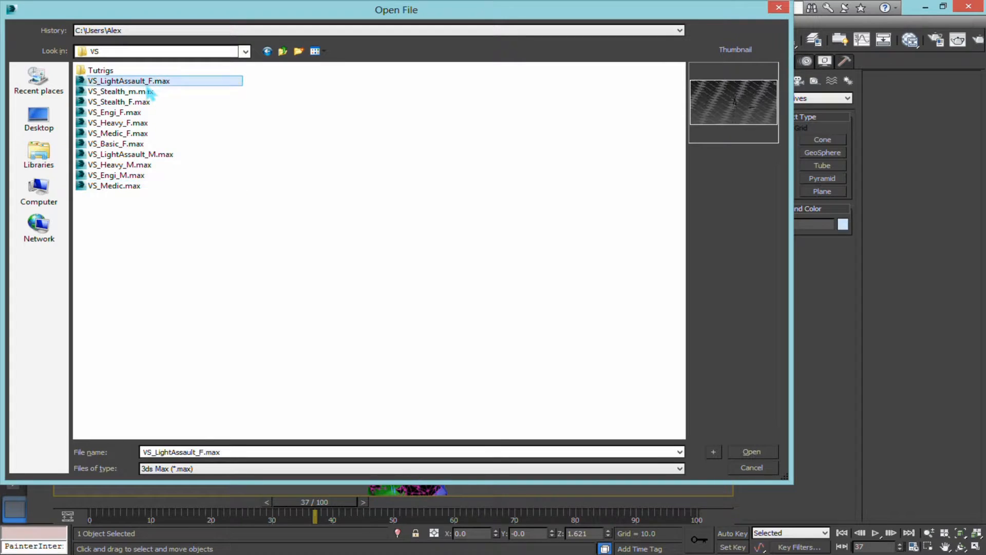
click(147, 154)
click(754, 453)
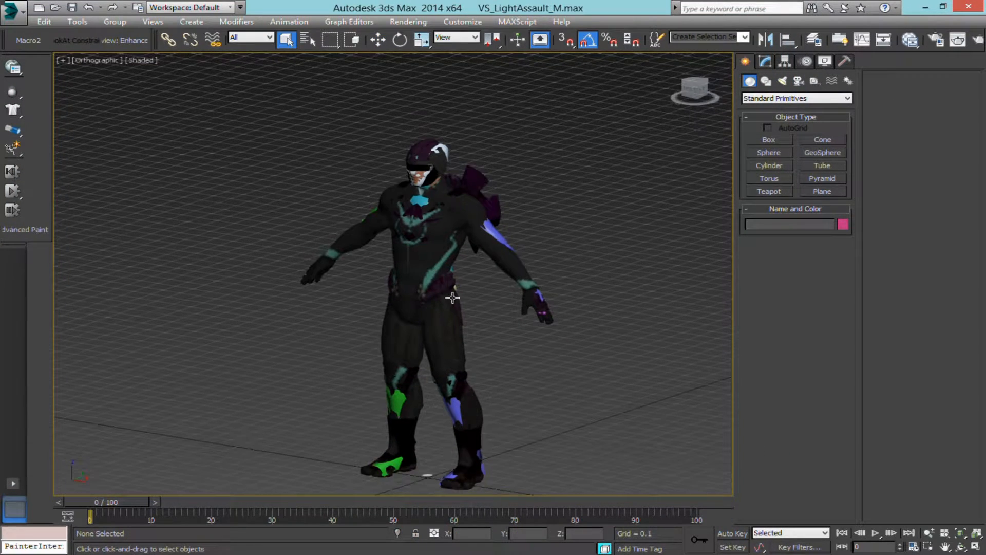
Step: Select the character's left foot bone and activate the Move tool, with the lower legs seen close up
scroll(453, 298, up, 2)
middle_drag(452, 298, 428, 190)
click(421, 441)
scroll(422, 441, up, 2)
key(w)
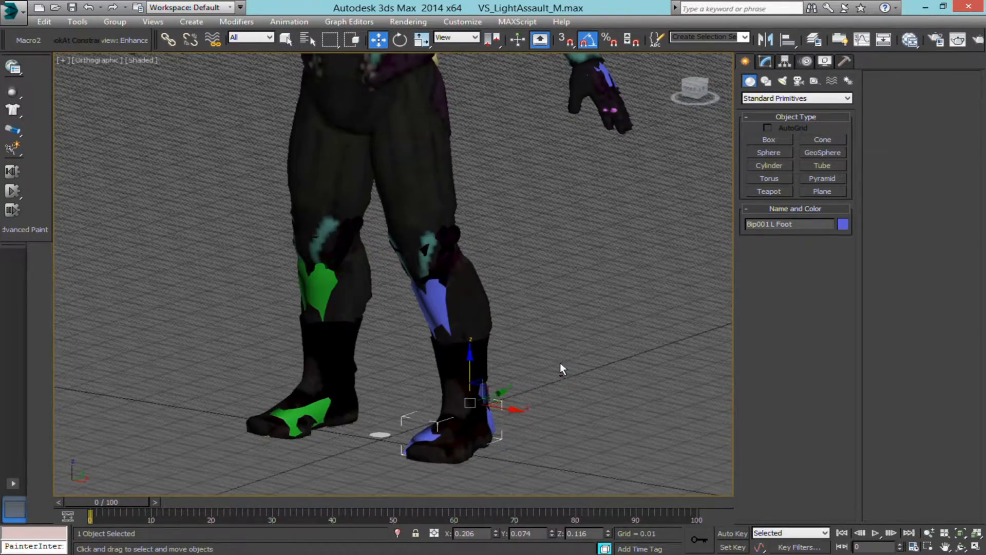
alt+middle_drag(560, 363, 366, 380)
scroll(366, 380, up, 2)
Step: Select the right foot bone and display the character mesh with edged faces
click(385, 409)
scroll(411, 397, up, 2)
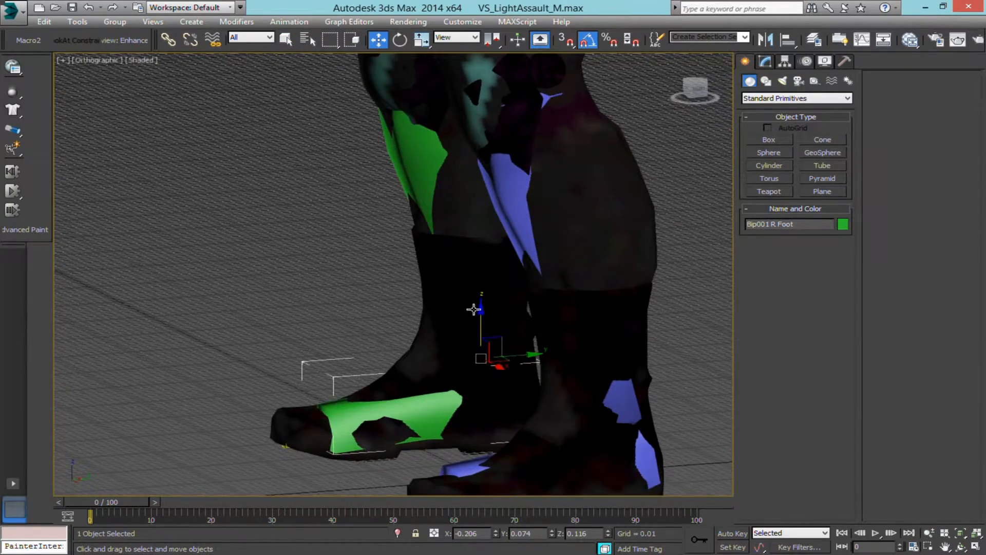
scroll(474, 309, down, 5)
alt+middle_drag(473, 309, 355, 306)
key(F4)
alt+middle_drag(423, 306, 377, 334)
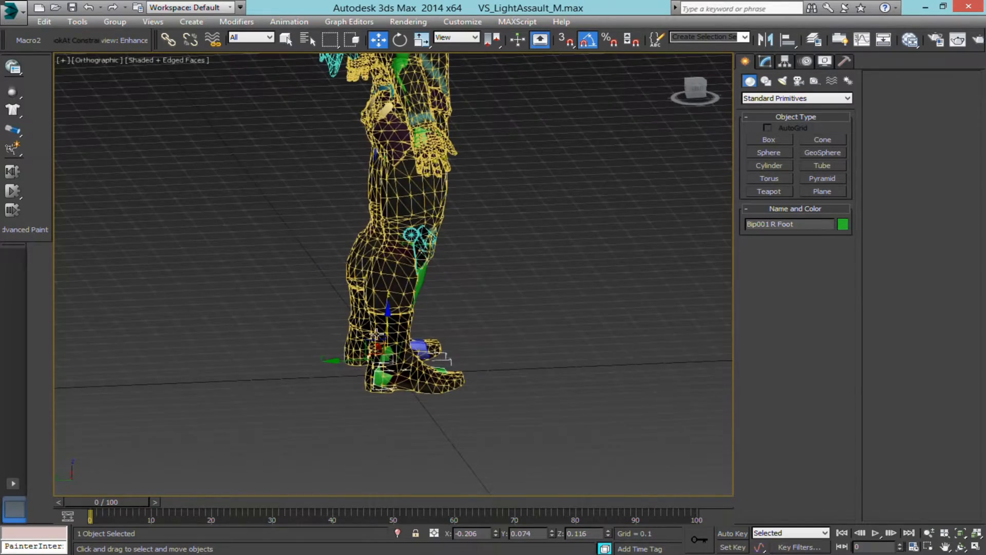
Step: Try raising the right foot bone to a Z position of about 0.309 to test the leg's deformation, and undo the move
drag(377, 334, 378, 246)
scroll(408, 237, up, 2)
middle_drag(379, 246, 374, 365)
alt+middle_drag(374, 364, 259, 325)
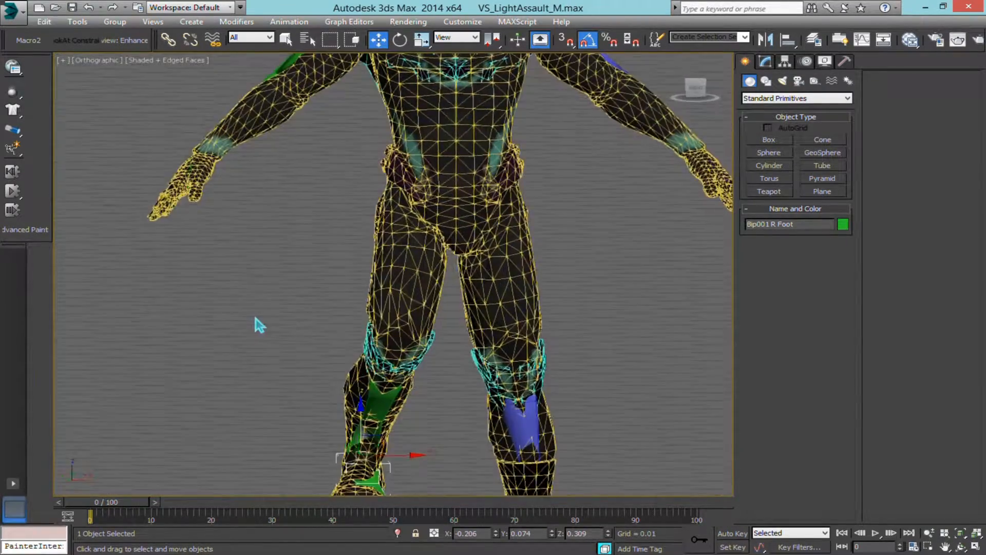
key(ctrl+z)
Step: Select the character's right hand bone and restrict the selection filter to Bone
scroll(360, 456, down, 2)
middle_drag(348, 289, 346, 314)
scroll(345, 314, up, 1)
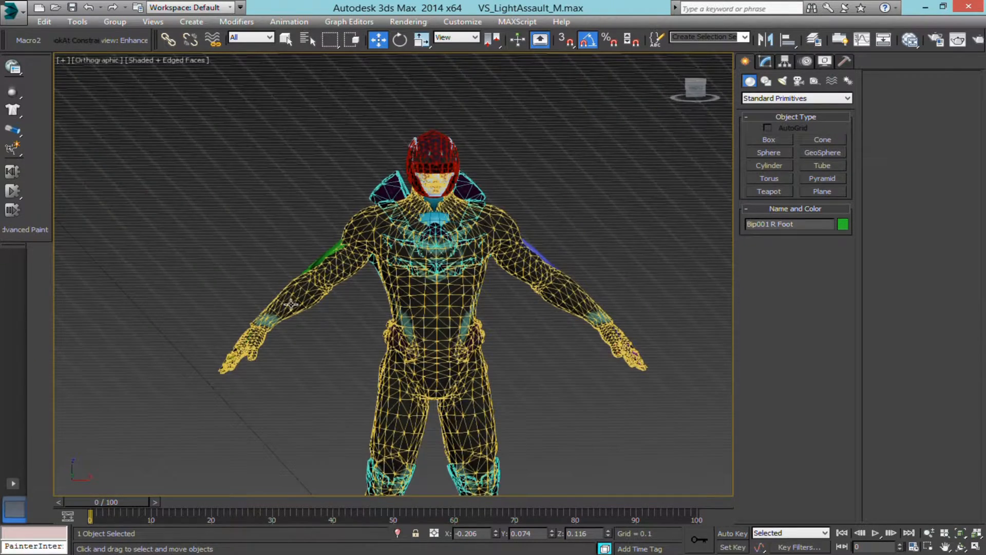
scroll(291, 305, up, 2)
click(239, 340)
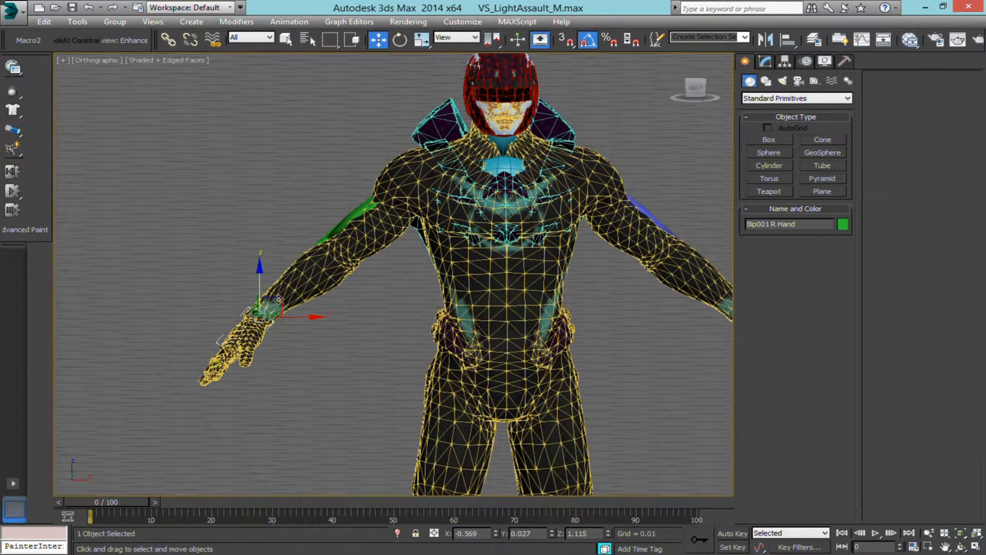
click(259, 37)
click(252, 149)
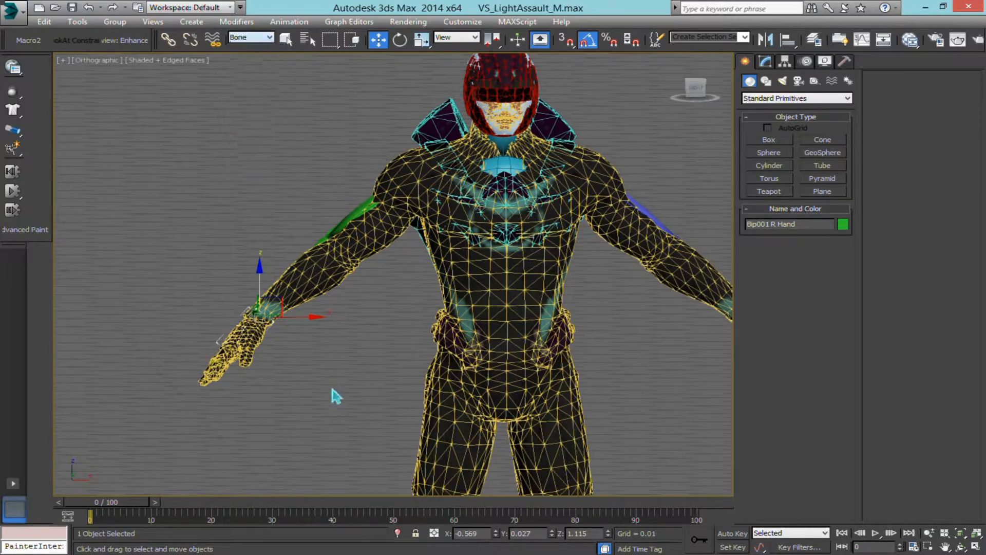
Step: Try moving the right hand bone sideways towards the body to test the arm's deformation, and undo the move
click(332, 389)
click(238, 329)
drag(309, 316, 407, 302)
alt+middle_drag(389, 294, 407, 300)
key(ctrl+z)
Step: Try moving the right arm bones, including the forearm, up and down to test how the elbow deforms
scroll(396, 295, up, 3)
drag(253, 317, 277, 288)
key(ctrl+z)
alt+middle_drag(389, 284, 281, 255)
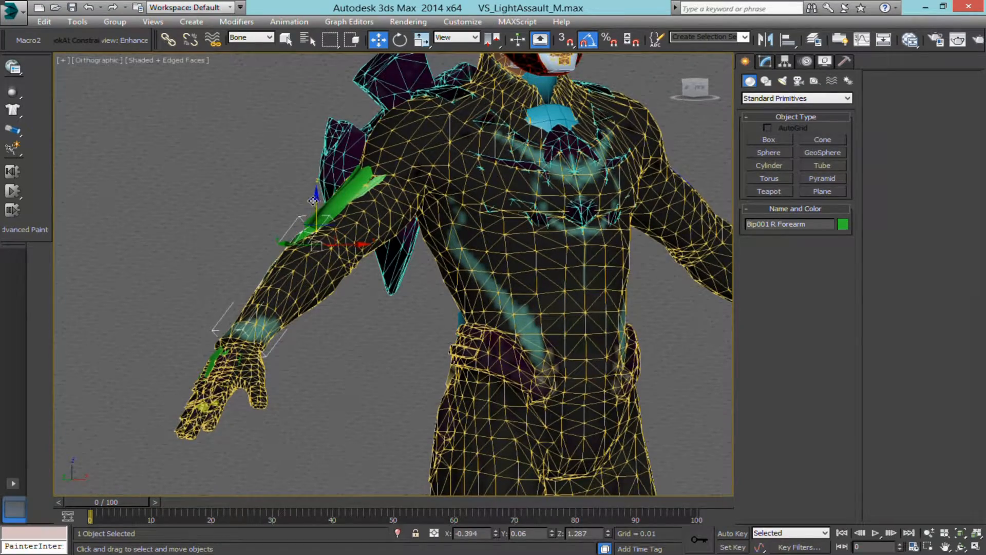
drag(313, 200, 301, 363)
Step: Try rotating the right index finger's bones to test the finger's deformation, and undo the rotation
scroll(337, 308, up, 5)
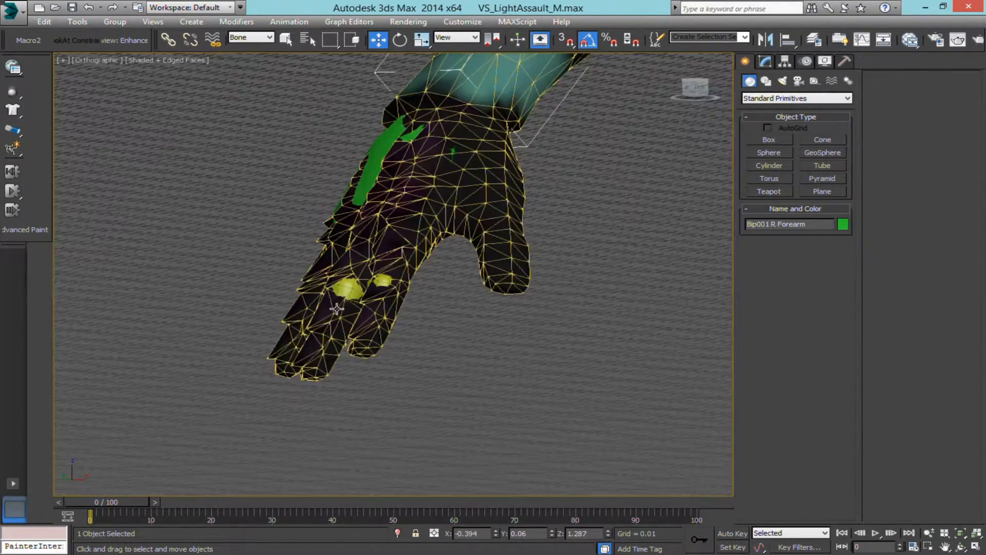
click(379, 279)
alt+middle_drag(379, 279, 405, 317)
double_click(376, 282)
key(e)
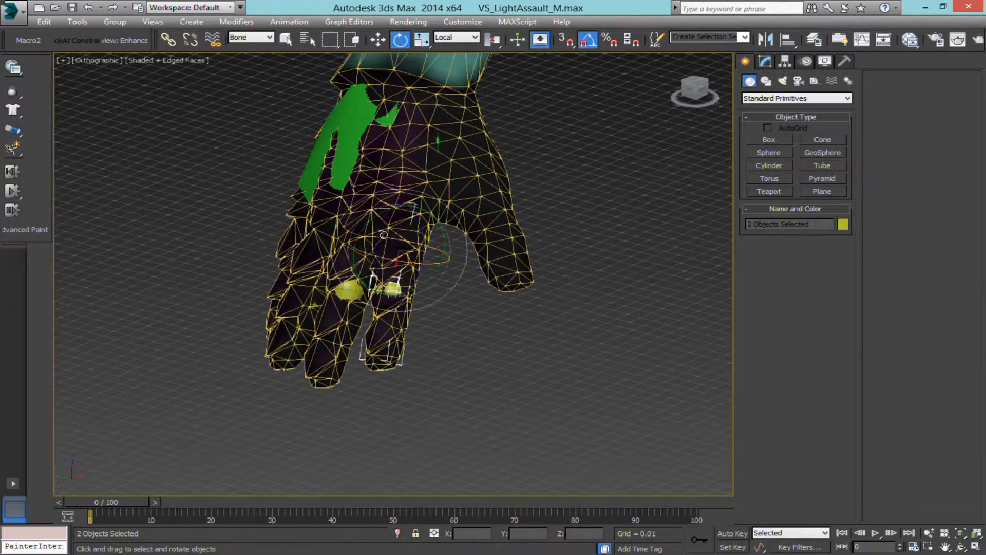
drag(378, 249, 335, 274)
key(ctrl+z)
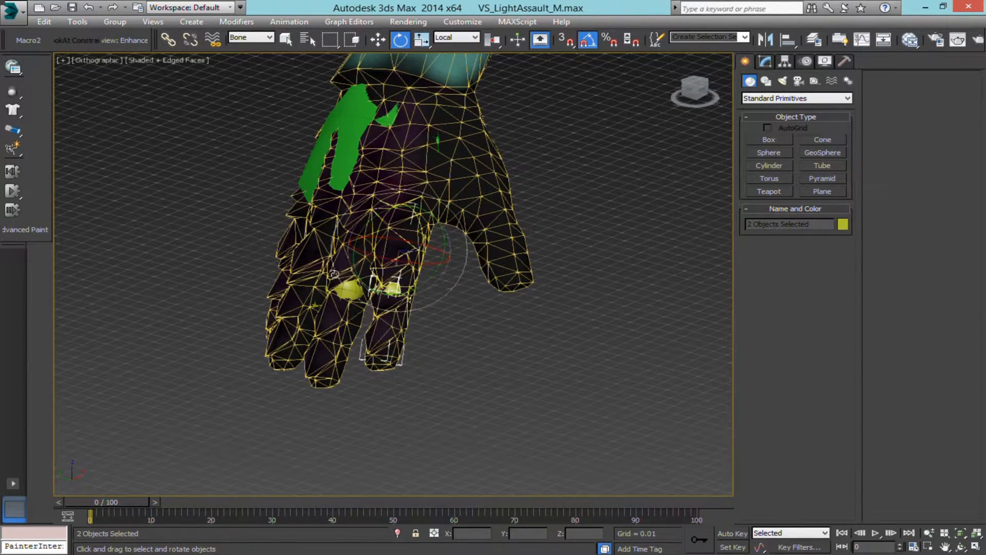
Step: Add the middle finger's bones to the selection, try curling both fingers of the right hand, and undo the rotation
alt+middle_drag(334, 274, 341, 267)
ctrl+click(337, 307)
ctrl+click(336, 272)
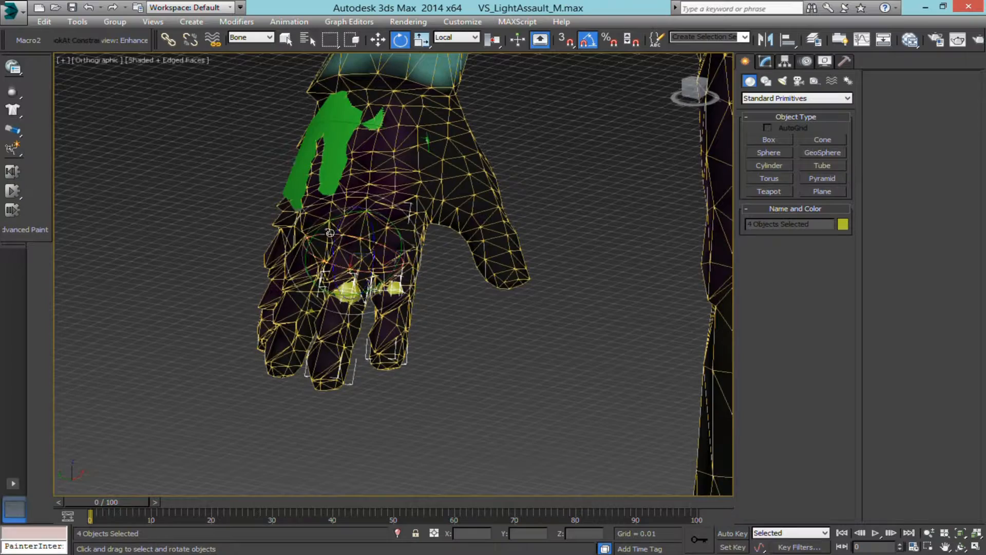
drag(330, 232, 362, 316)
mouse_move(355, 315)
alt+middle_down()
mouse_move(339, 284)
mouse_move(379, 307)
mouse_move(335, 300)
mouse_move(345, 303)
alt+middle_up()
scroll(339, 285, up, 2)
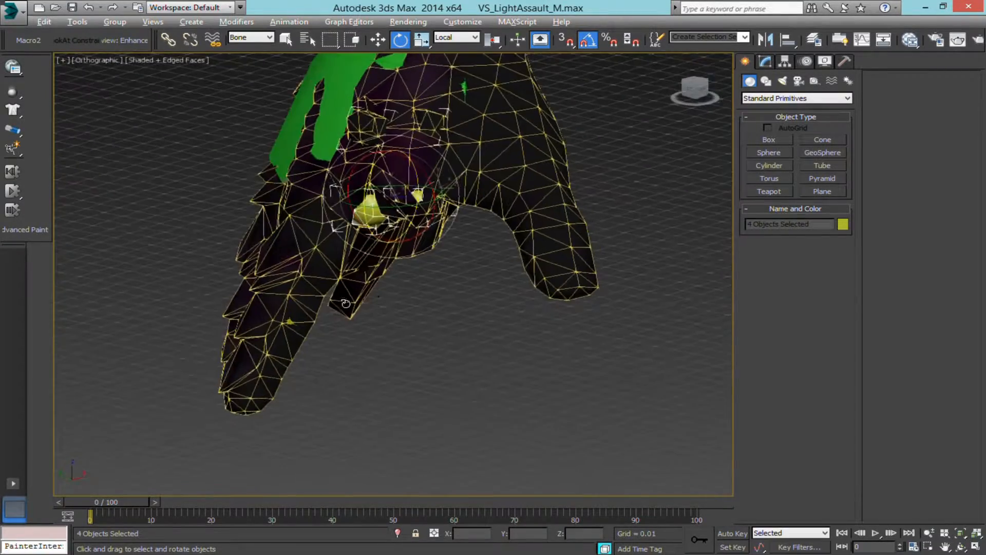
key(ctrl+z)
Step: Select the head bone and try rotating it to test the neck's deformation, then undo the rotation
scroll(458, 282, down, 6)
middle_drag(458, 283, 285, 376)
scroll(379, 199, up, 2)
scroll(379, 198, down, 4)
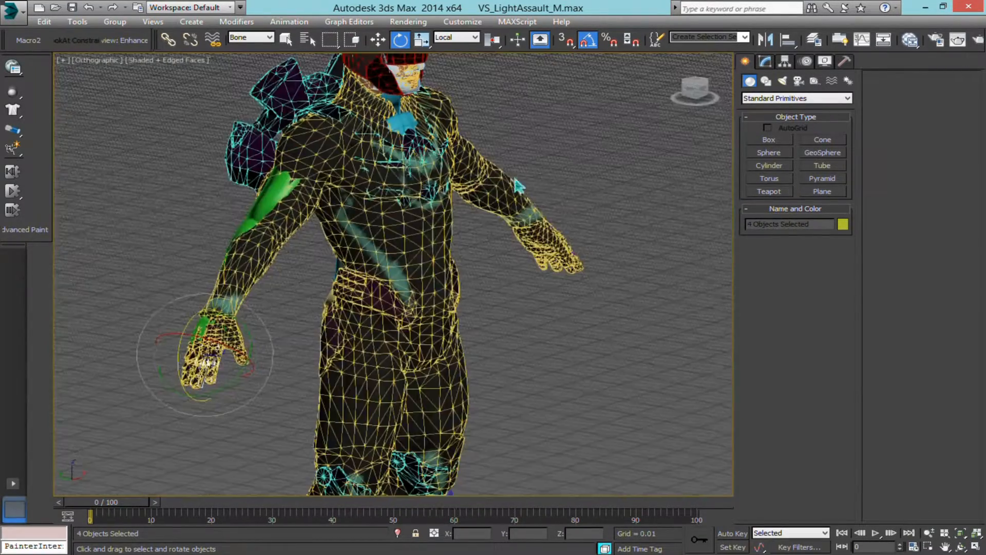
alt+middle_drag(518, 186, 464, 157)
middle_drag(465, 158, 456, 193)
click(474, 140)
scroll(478, 138, up, 3)
drag(466, 186, 415, 184)
mouse_move(415, 184)
alt+middle_down()
mouse_move(365, 203)
mouse_move(271, 192)
mouse_move(366, 216)
mouse_move(446, 293)
mouse_move(434, 182)
alt+middle_up()
key(ctrl+z)
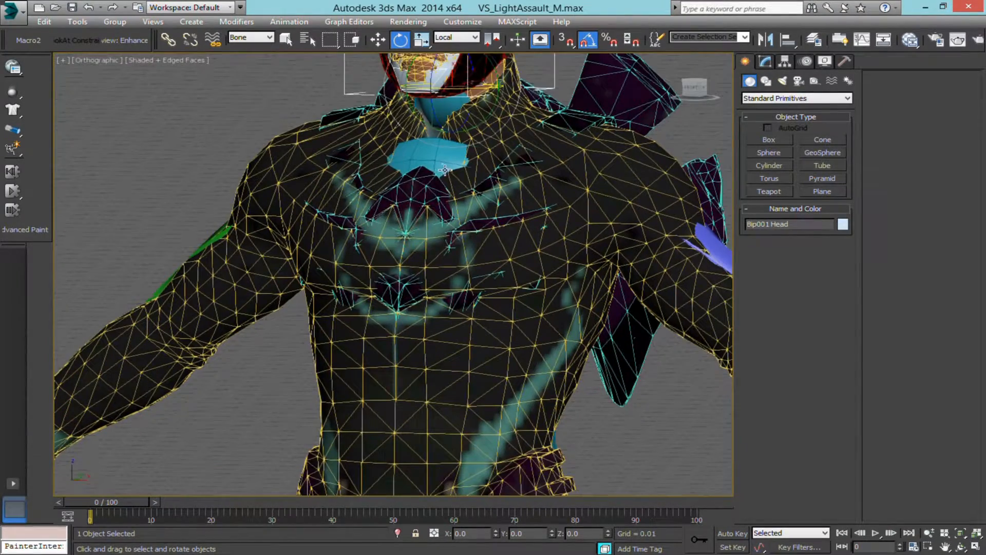
Step: Select two upper spine bones and try rotating them together to test the chest, then undo the rotation
click(445, 170)
ctrl+click(436, 256)
drag(436, 261, 438, 231)
key(ctrl+z)
Step: Extend the selection to four spine bones, try a small rotation of the torso, and undo it
ctrl+click(394, 417)
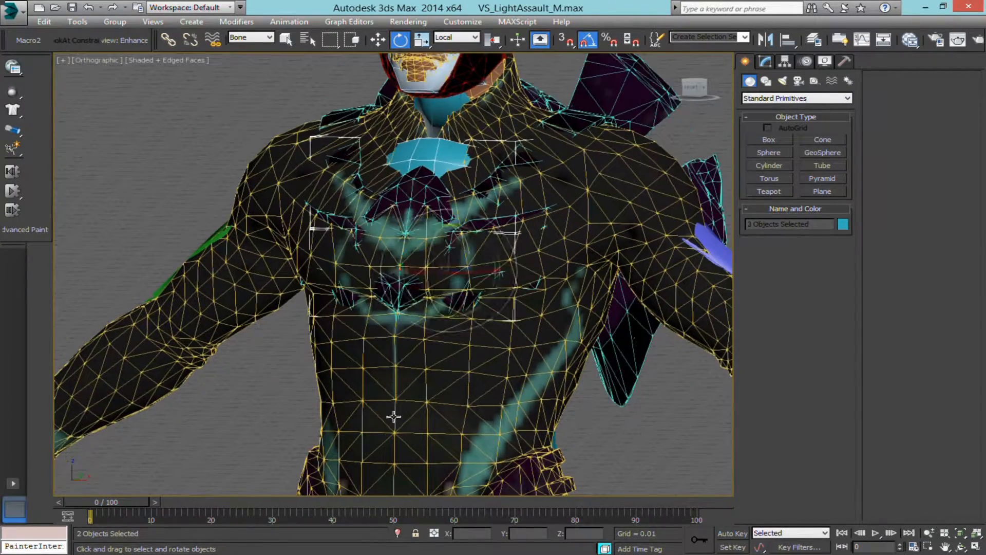
ctrl+click(394, 416)
drag(433, 411, 437, 430)
key(ctrl+z)
middle_drag(436, 430, 433, 348)
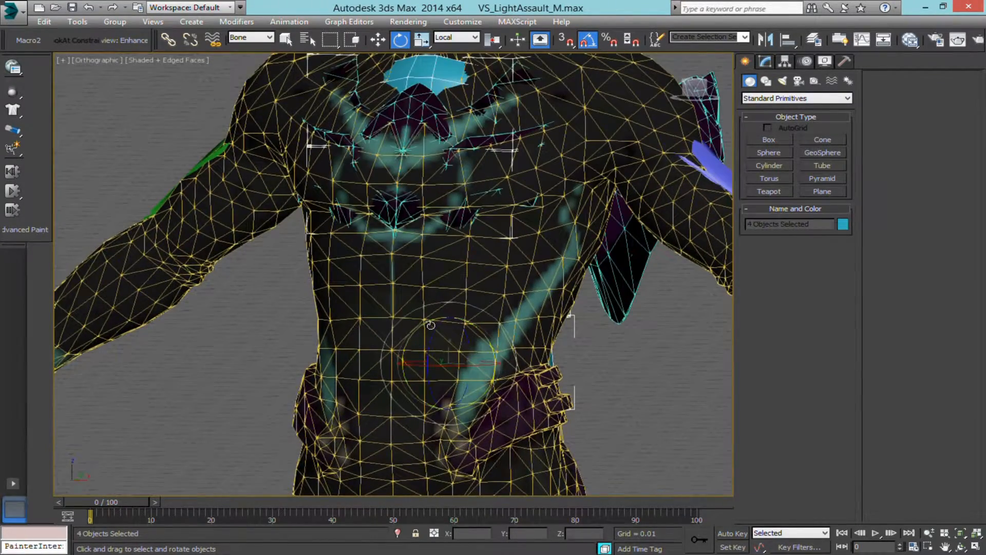
Step: Try bending the torso forward and twisting it with the four selected spine bones, undoing the bend
mouse_move(431, 325)
mouse_down()
mouse_move(433, 350)
mouse_move(432, 335)
mouse_up()
scroll(433, 334, down, 2)
alt+middle_drag(452, 331, 409, 325)
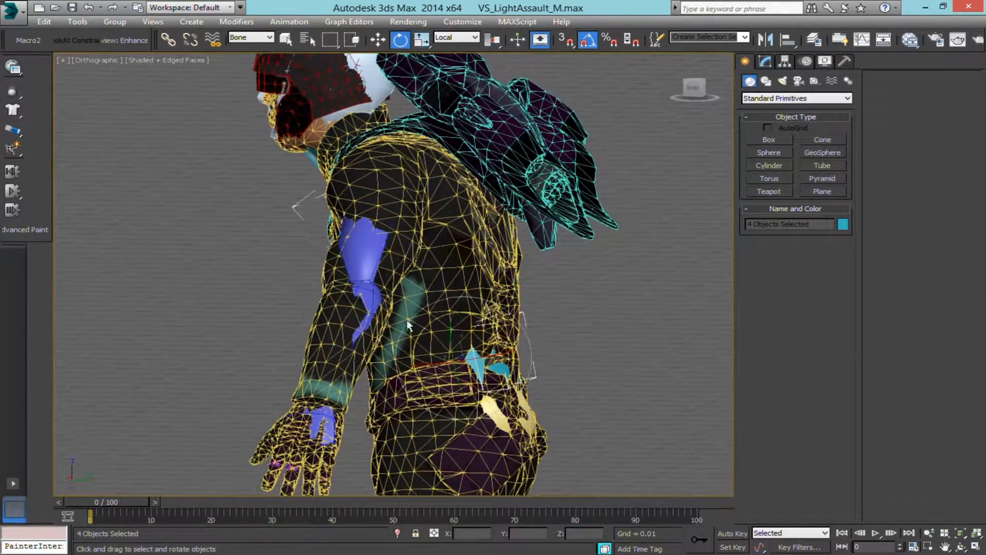
key(ctrl+z)
mouse_move(481, 310)
mouse_down()
mouse_move(469, 311)
mouse_move(481, 310)
mouse_up()
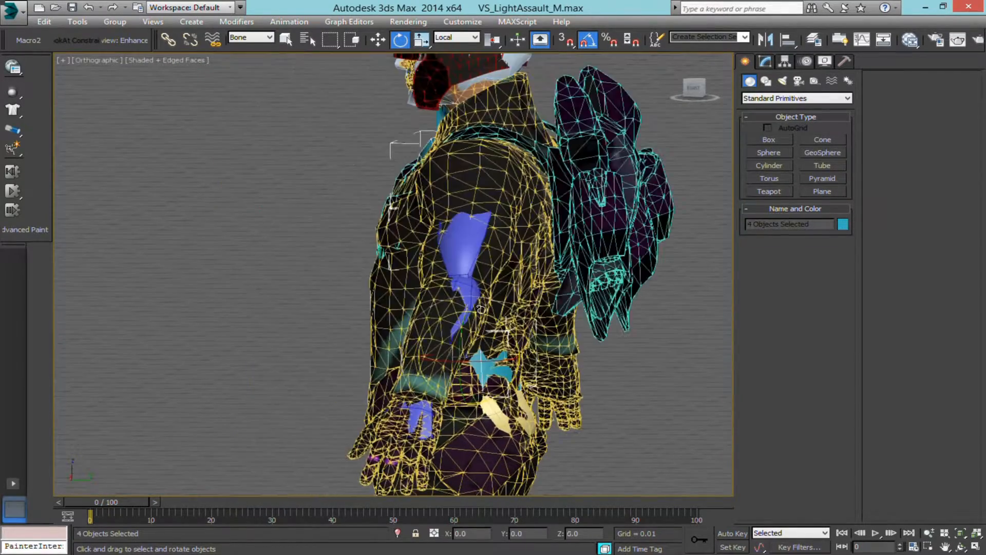
Step: Open VS_Basic_M.max without saving the changes to VS_LightAssault_M.max, and view the basic character's body
alt+middle_drag(260, 249, 388, 167)
scroll(359, 263, down, 5)
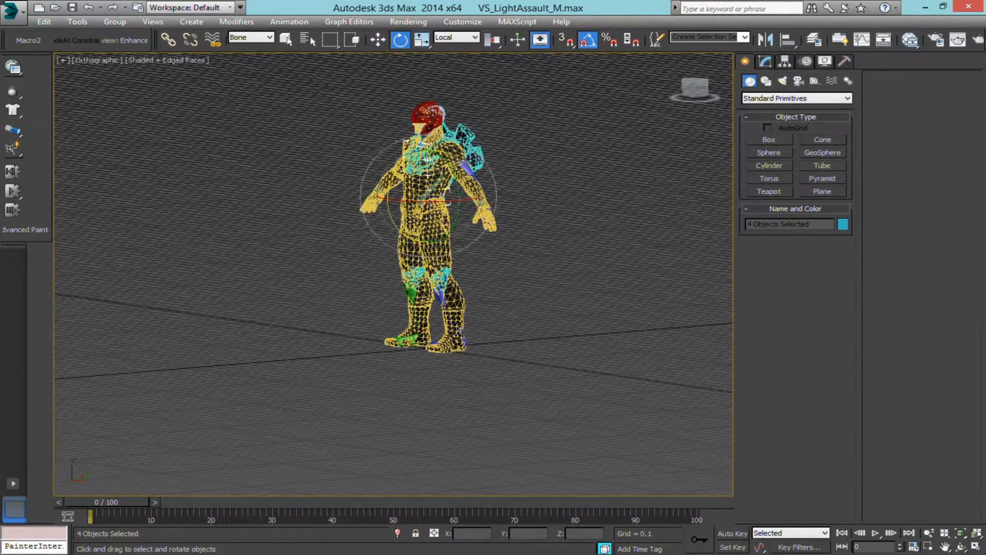
click(13, 10)
click(157, 93)
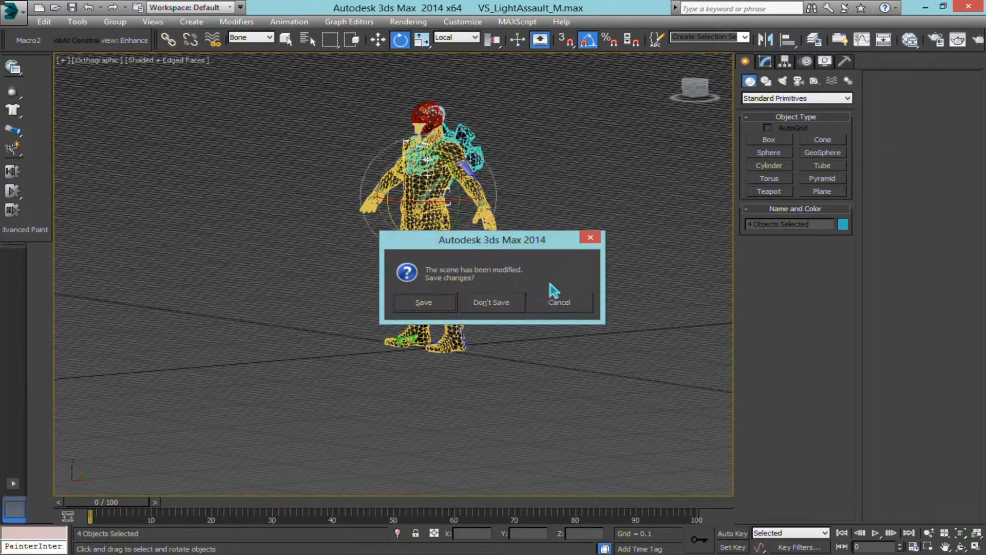
click(502, 303)
middle_drag(550, 252, 504, 252)
click(572, 239)
scroll(503, 252, up, 6)
scroll(492, 250, down, 5)
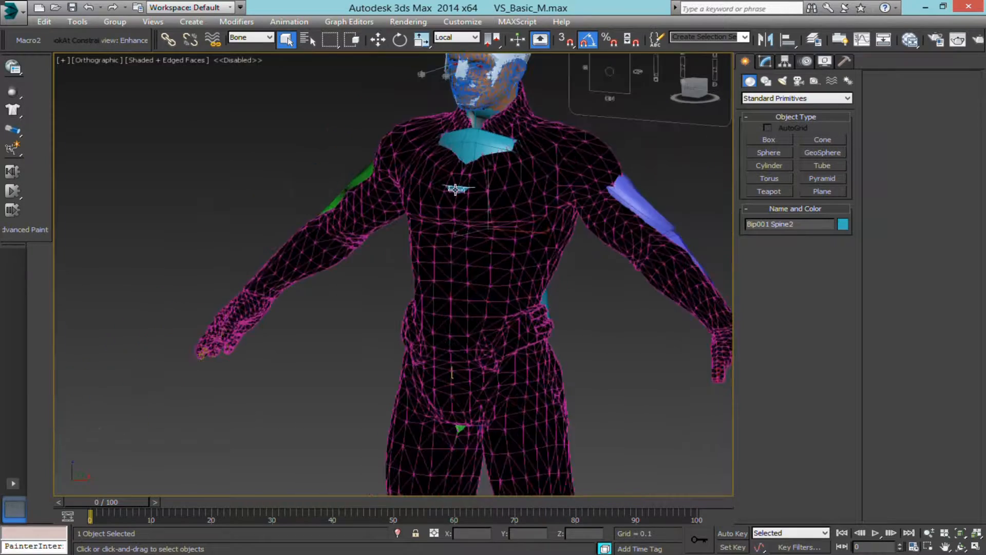
Step: Display the VS armour material's shaded maps in the viewport, then close the Slate Material Editor
key(m)
double_click(492, 294)
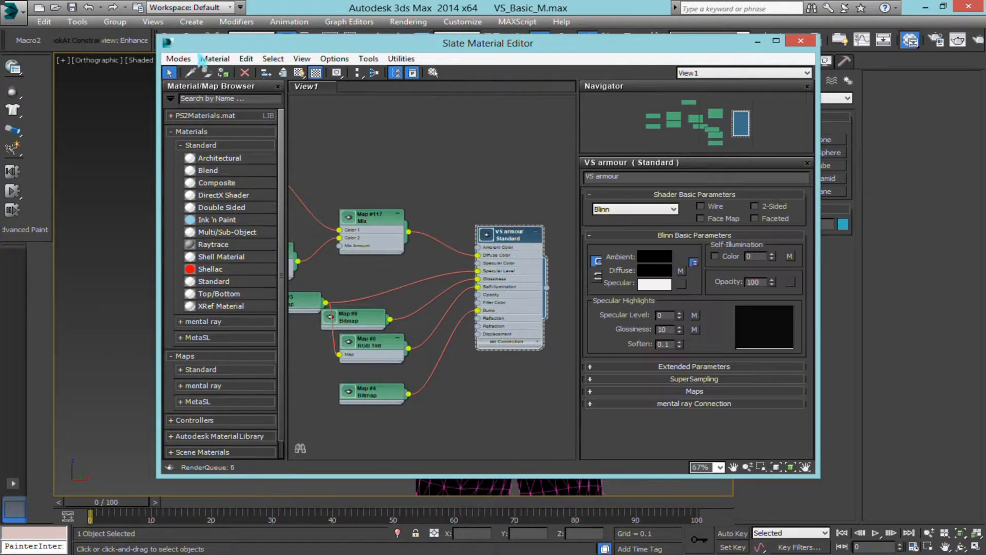
click(299, 73)
click(801, 41)
scroll(418, 206, down, 4)
mouse_move(447, 202)
middle_down()
mouse_move(418, 206)
mouse_move(446, 201)
middle_up()
scroll(445, 202, up, 4)
middle_drag(433, 282, 425, 235)
scroll(425, 235, down, 4)
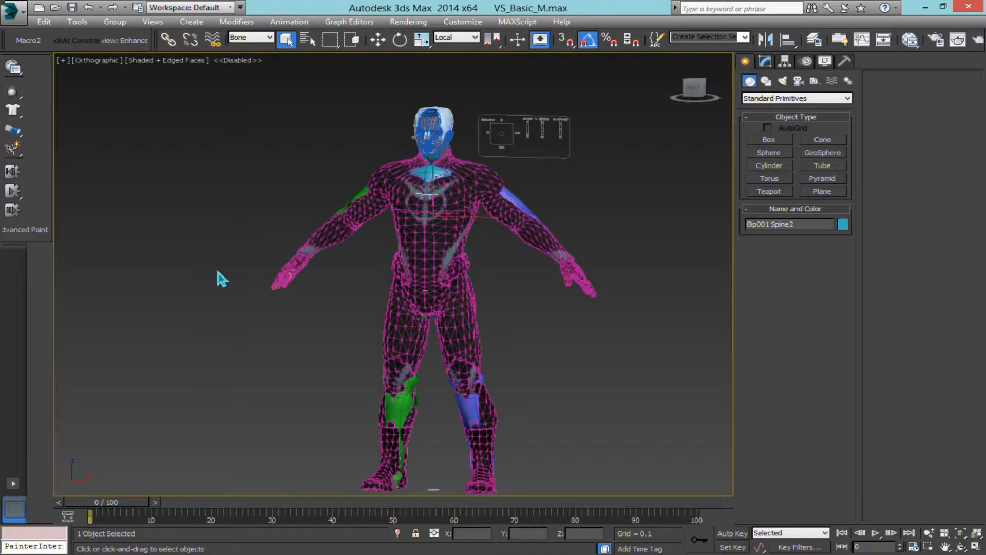
Step: Select the right upper arm bone, try raising the arm by rotating it about its local Y axis, and return it to rest
scroll(255, 286, up, 8)
scroll(438, 205, up, 3)
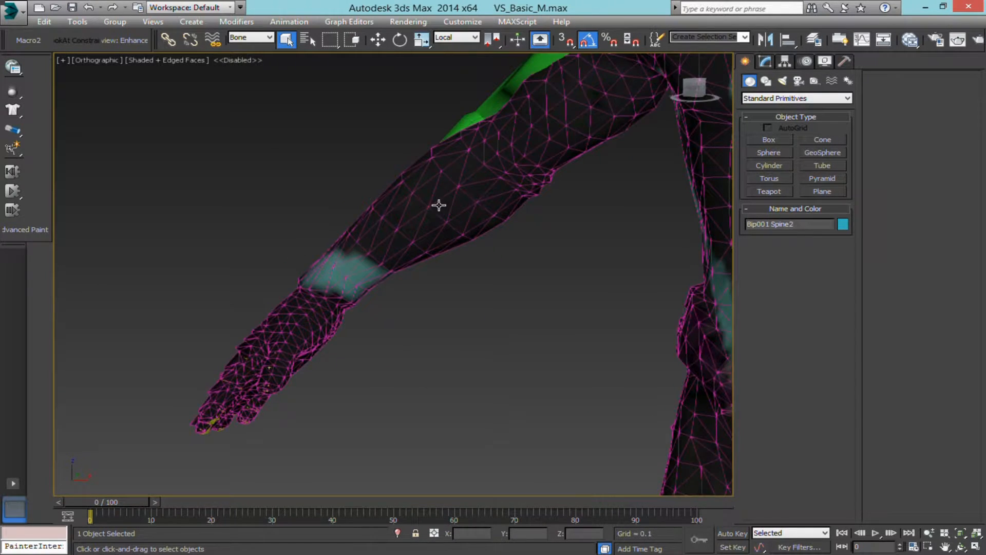
click(461, 126)
middle_drag(369, 221, 332, 250)
click(411, 129)
alt+middle_drag(404, 169, 445, 117)
key(e)
drag(508, 95, 519, 104)
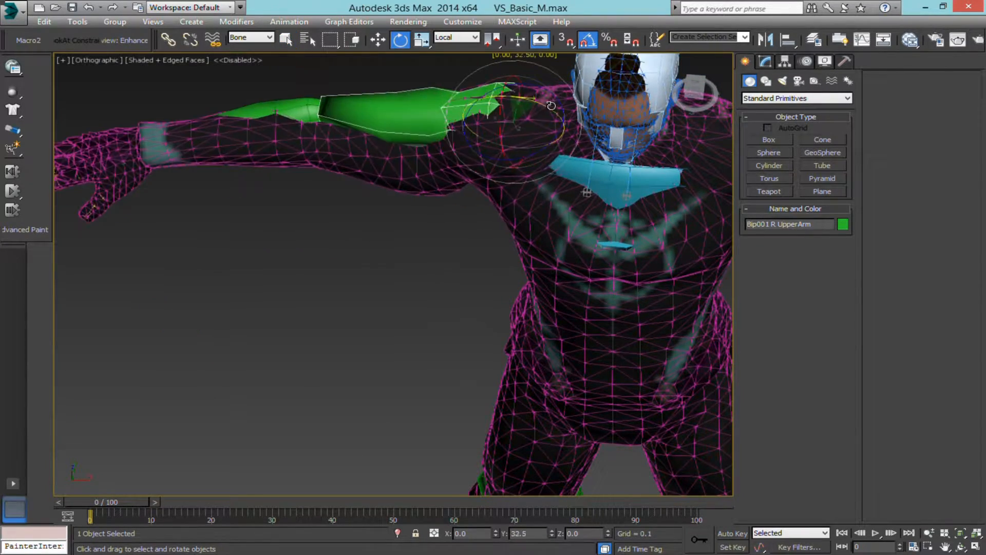
middle_drag(534, 218, 540, 100)
drag(540, 100, 511, 106)
middle_drag(534, 128, 483, 126)
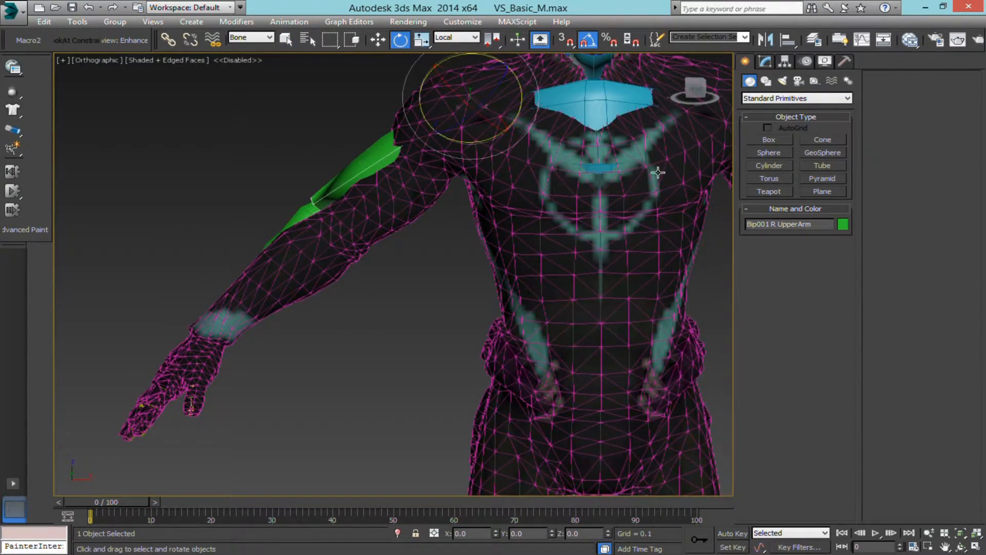
scroll(486, 133, down, 5)
scroll(494, 164, up, 4)
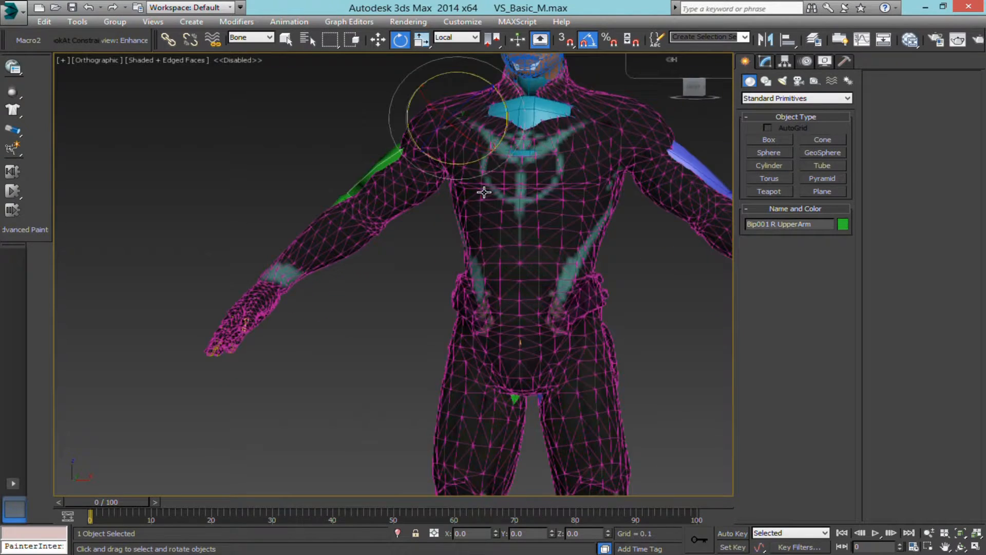
scroll(501, 288, down, 4)
middle_drag(504, 325, 482, 246)
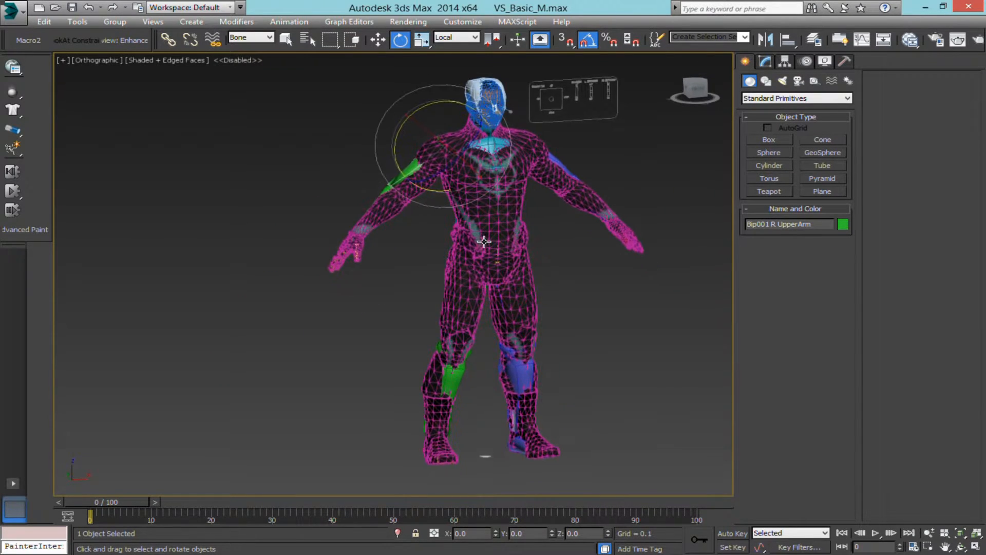
scroll(478, 215, up, 2)
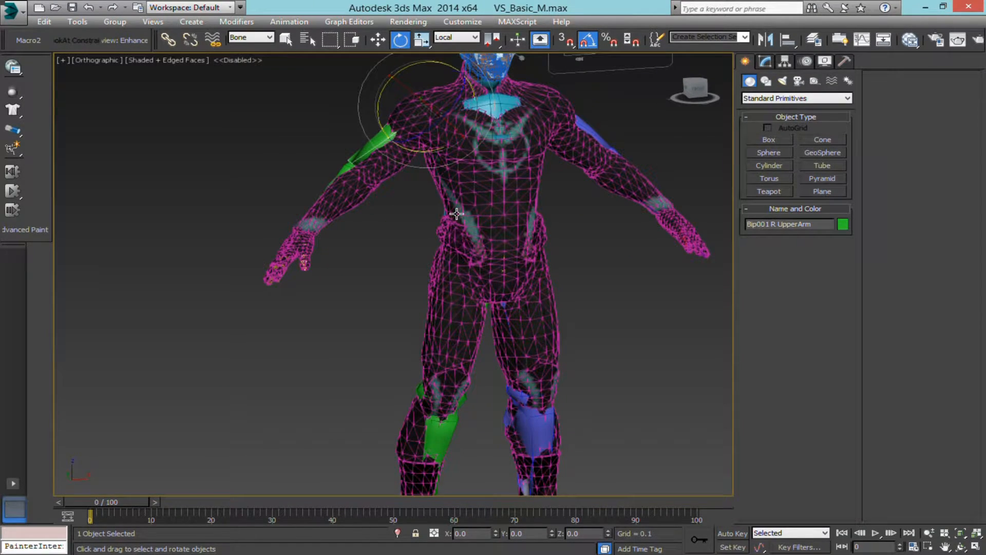